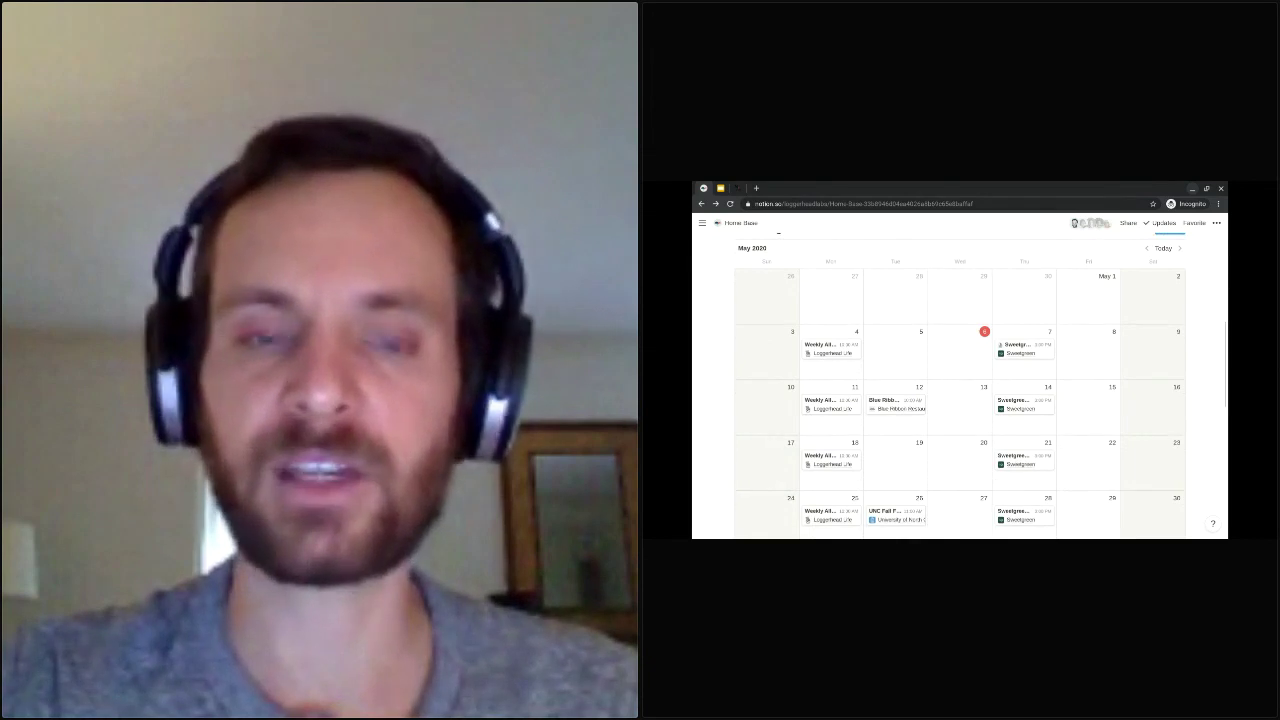
Open the May 7 Sweetgreen meeting from the May 2020 calendar and review its purpose, resources, agenda, notes and action items
scroll(955, 385, "down", 1)
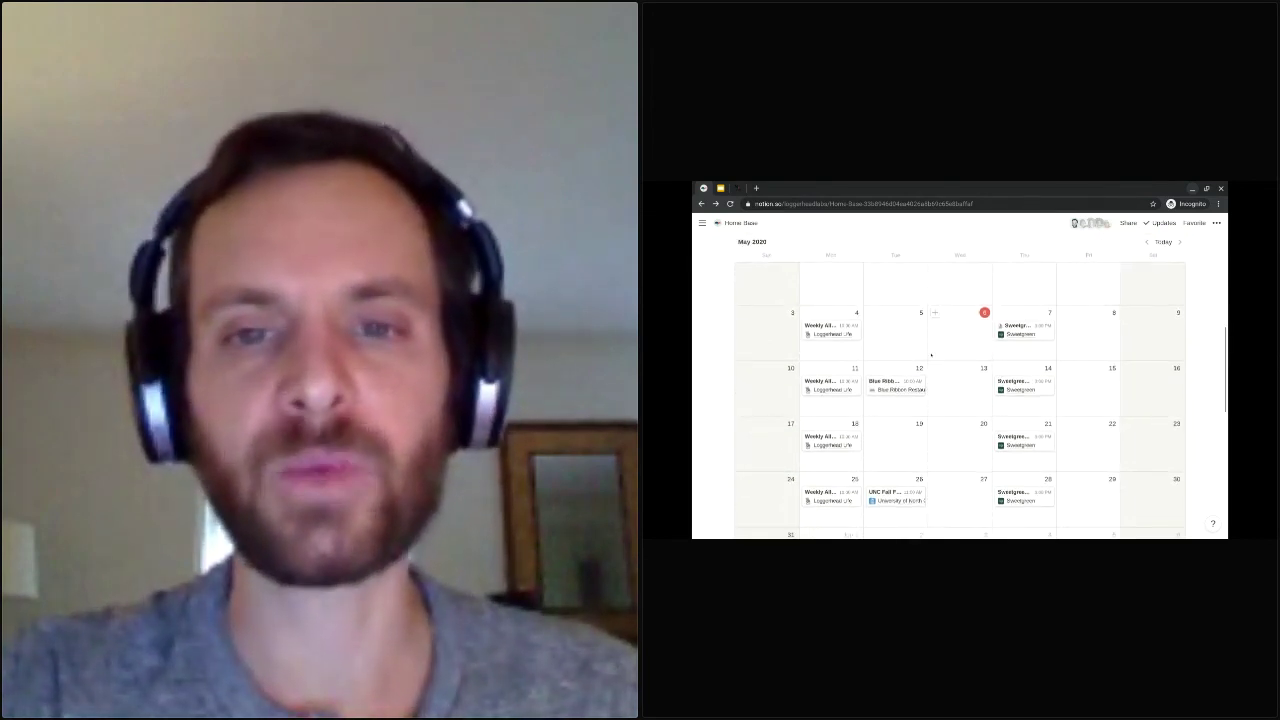
left_click(1005, 328)
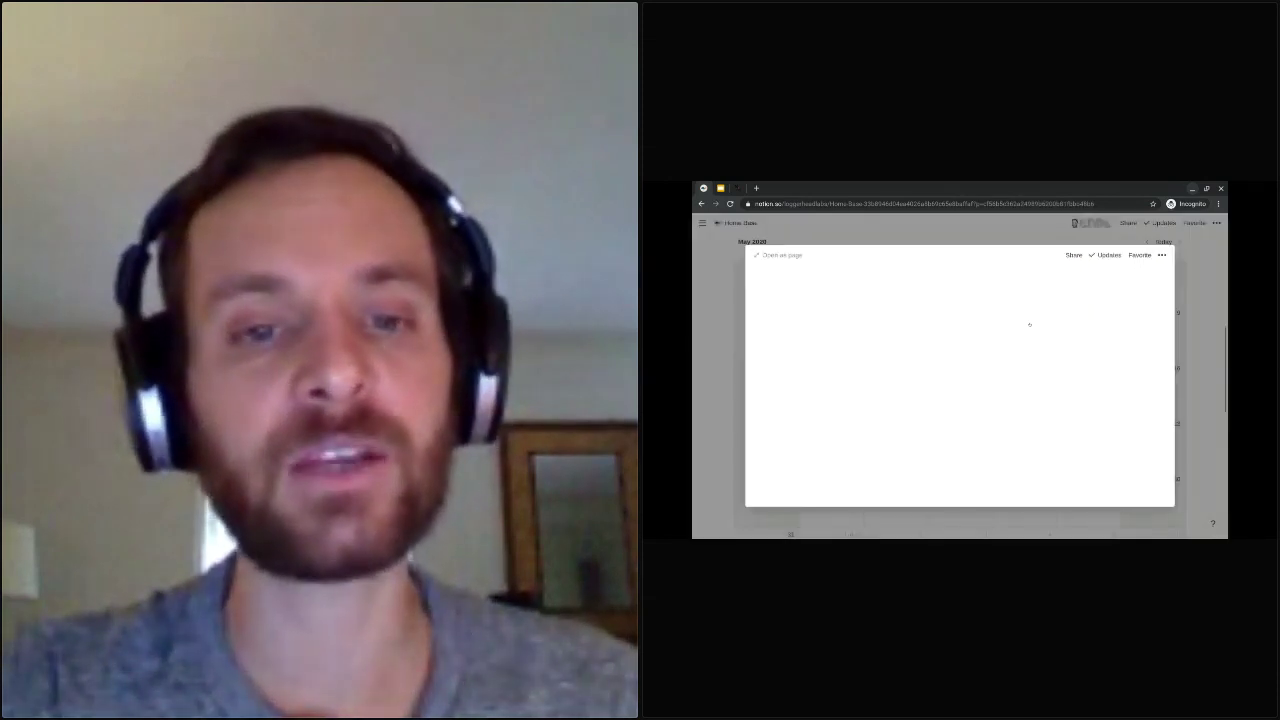
scroll(983, 376, "down", 3)
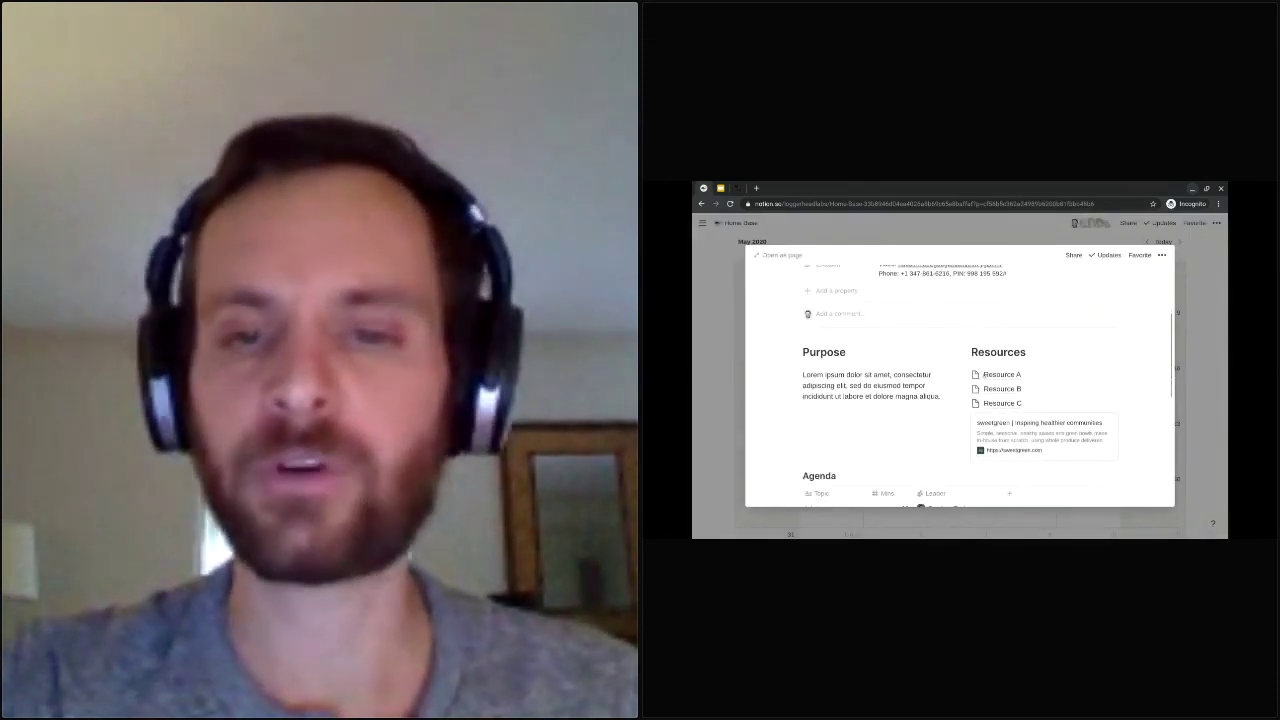
scroll(960, 380, "down", 2)
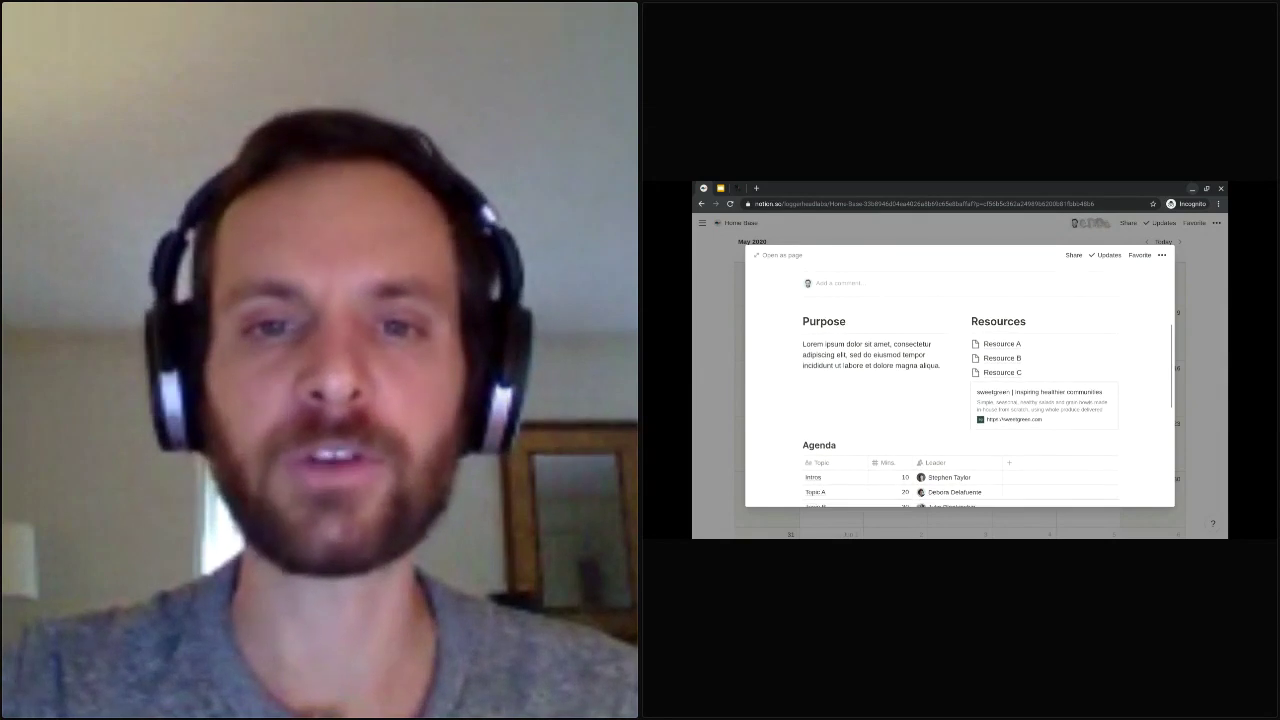
scroll(960, 380, "down", 3)
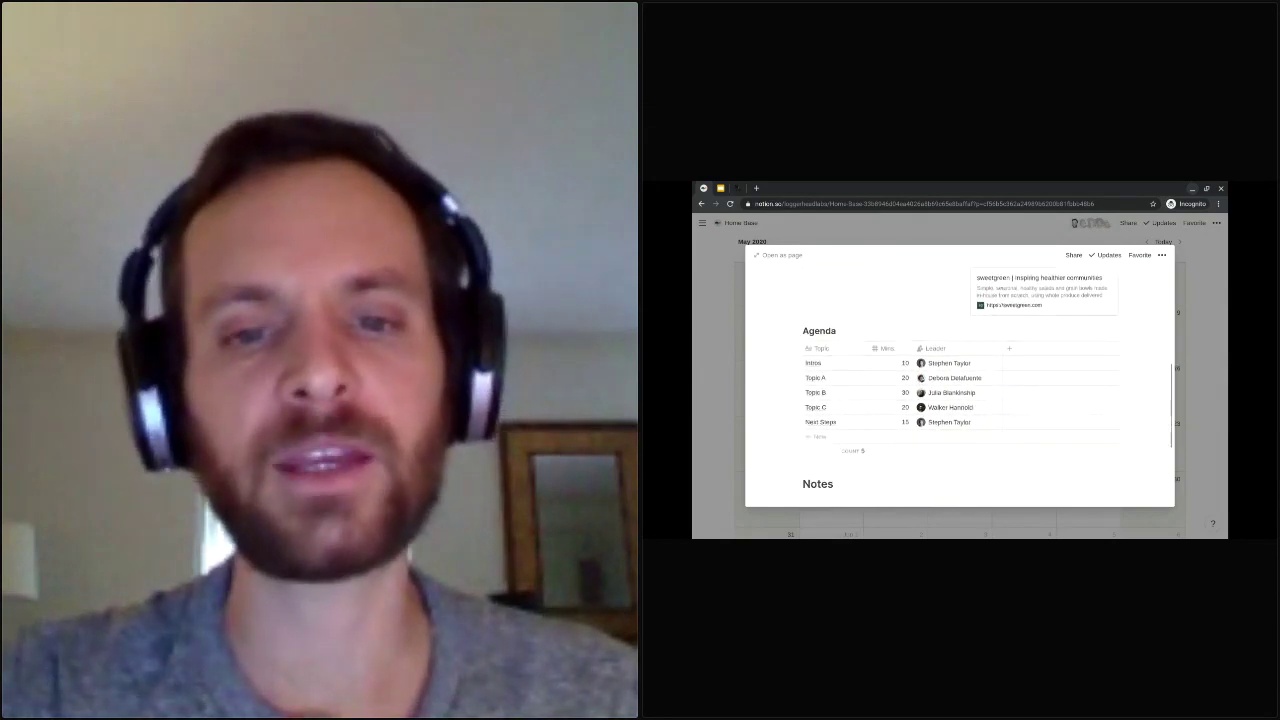
scroll(960, 380, "down", 2)
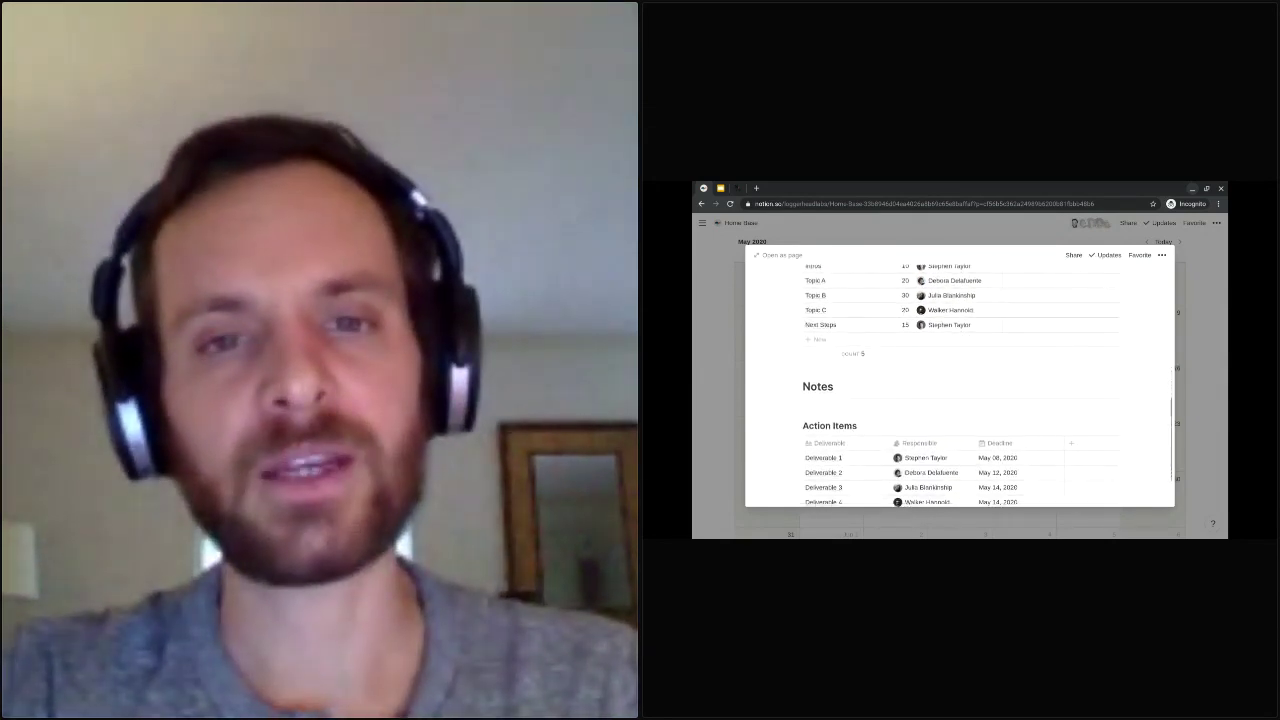
key("Escape")
Open the Sweetgreen client page from Home Base and examine its overview, projects, meetings and contacts sections
scroll(960, 380, "up", 5)
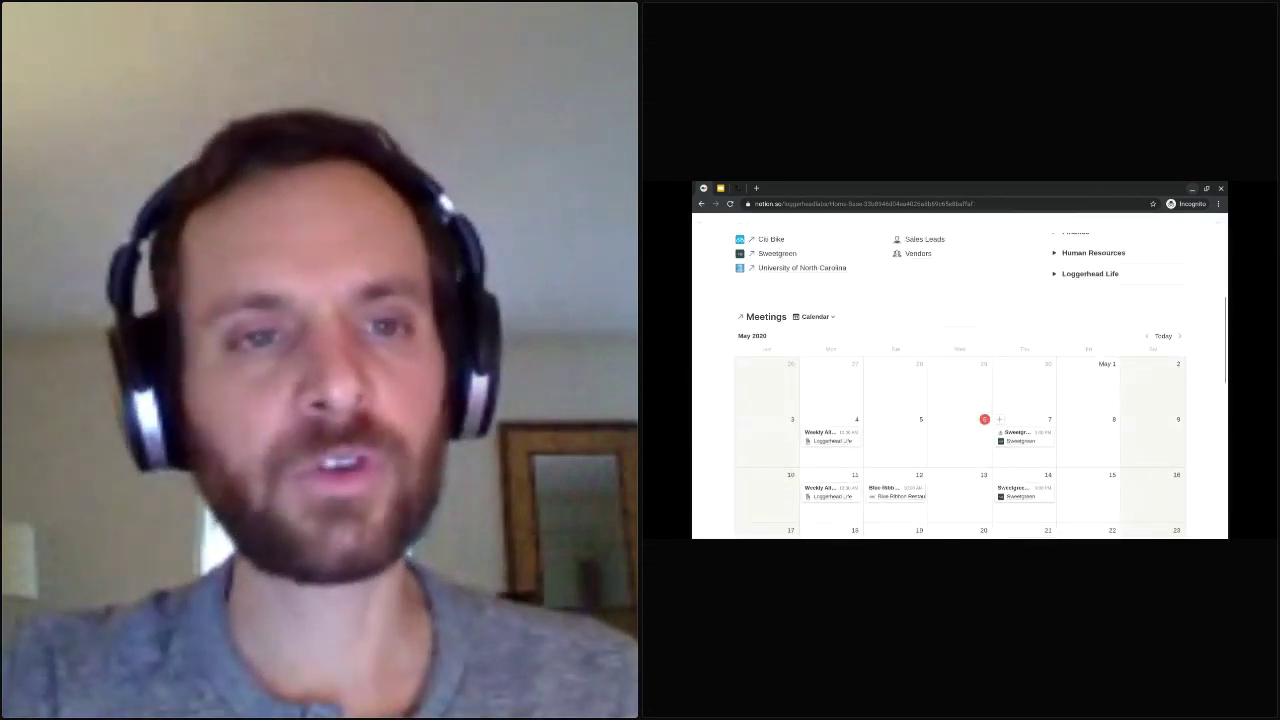
scroll(813, 369, "up", 2)
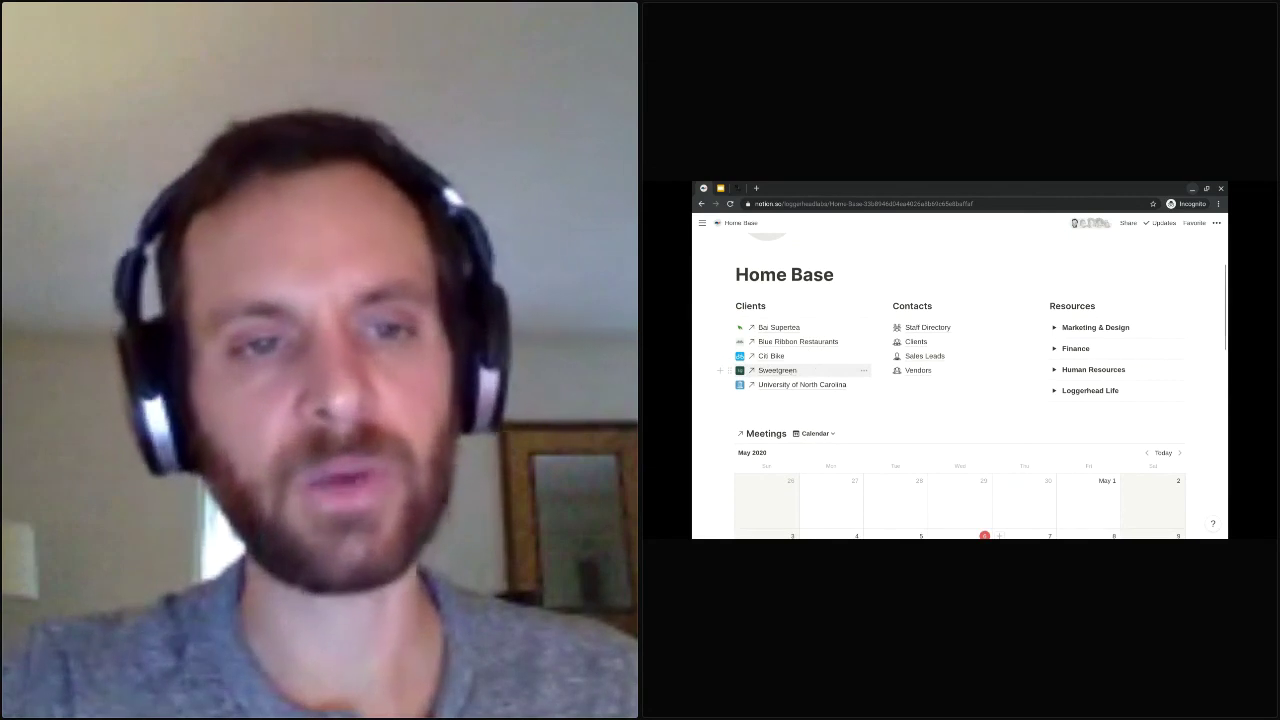
left_click(785, 370)
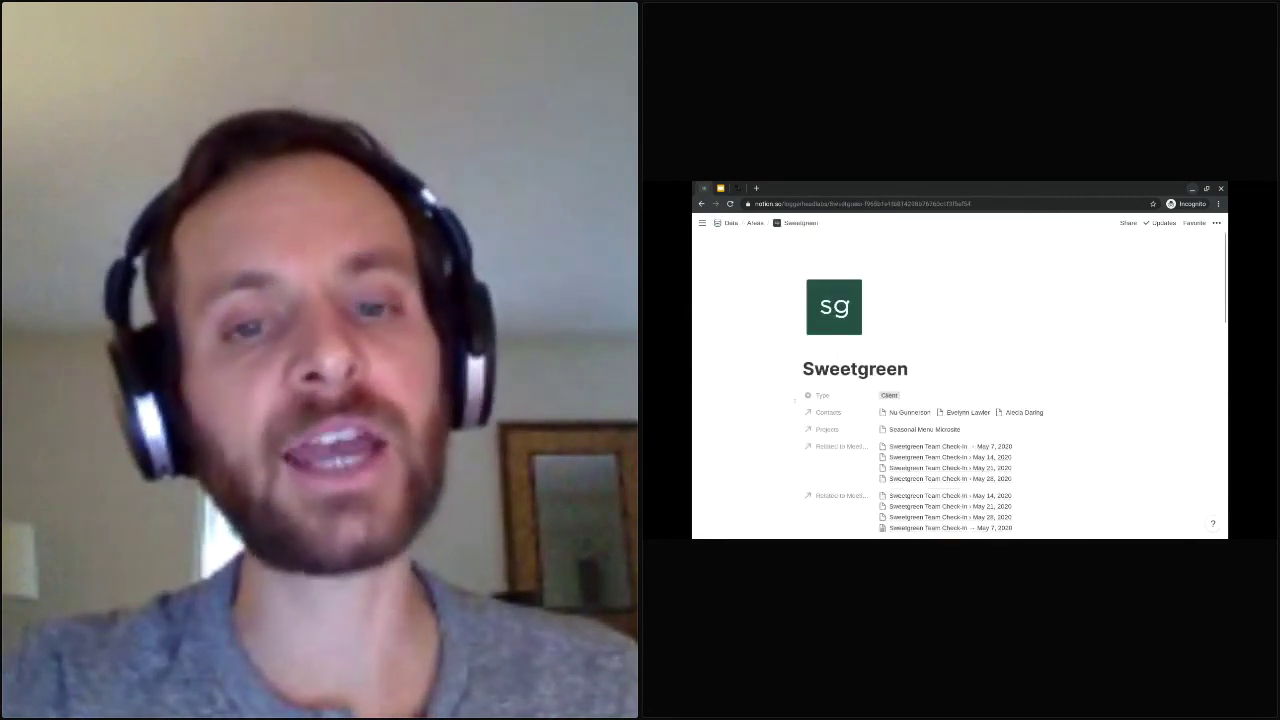
scroll(960, 380, "down", 5)
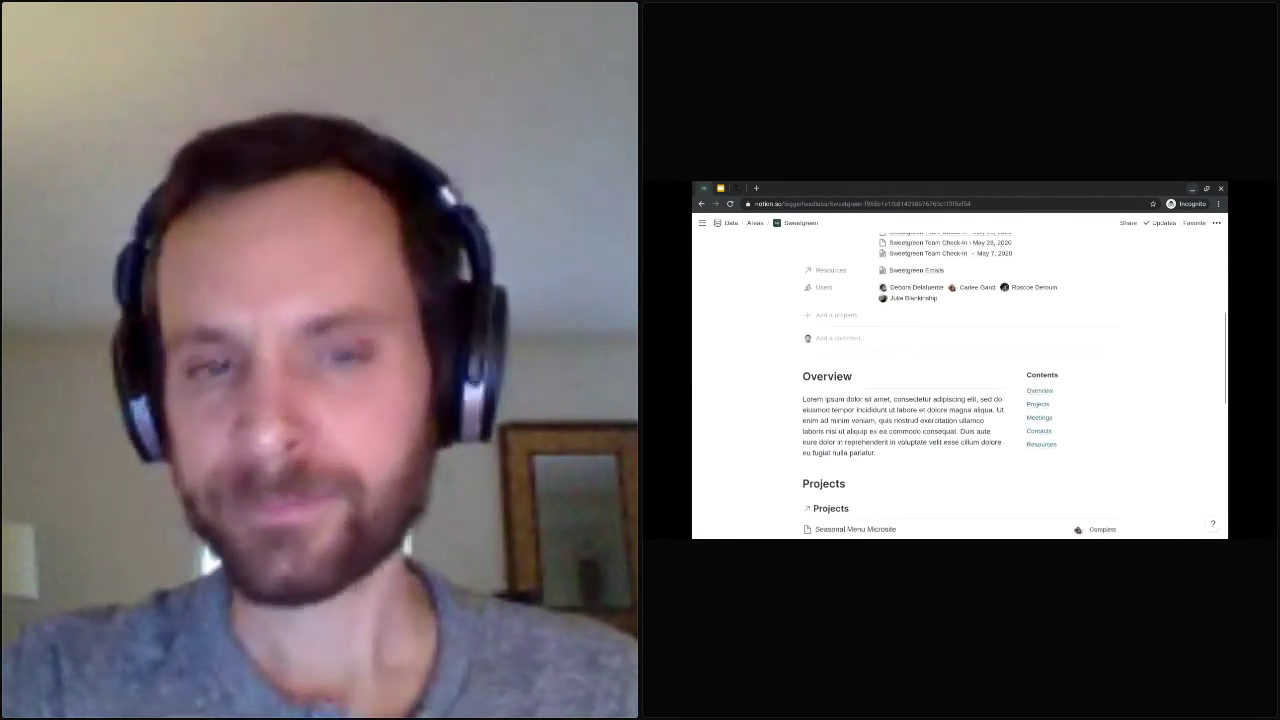
scroll(960, 380, "down", 2)
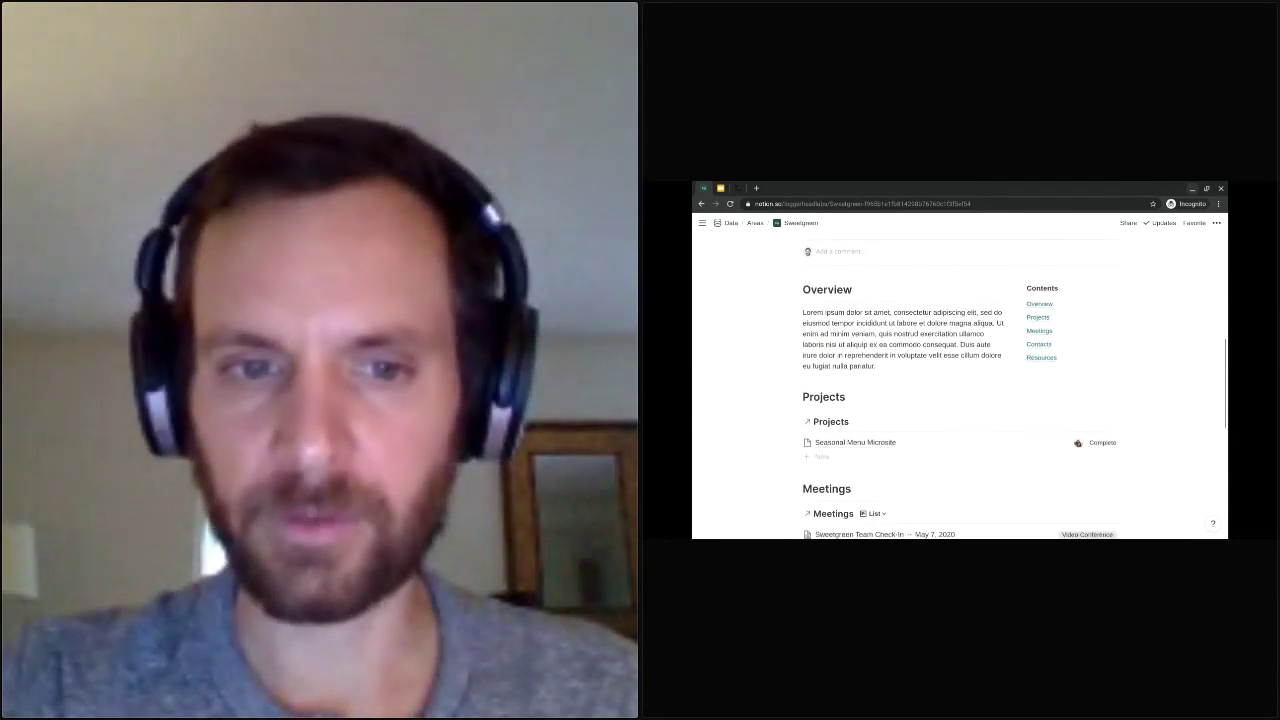
scroll(960, 380, "down", 3)
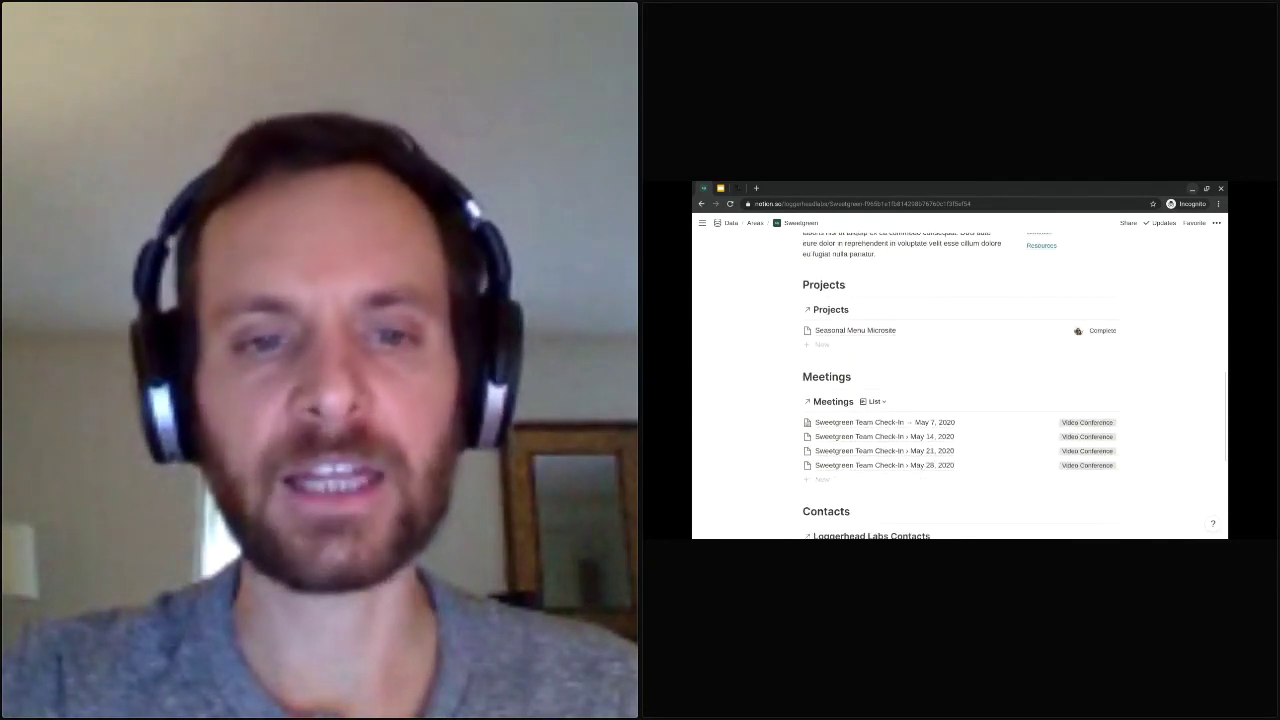
scroll(754, 405, "down", 2)
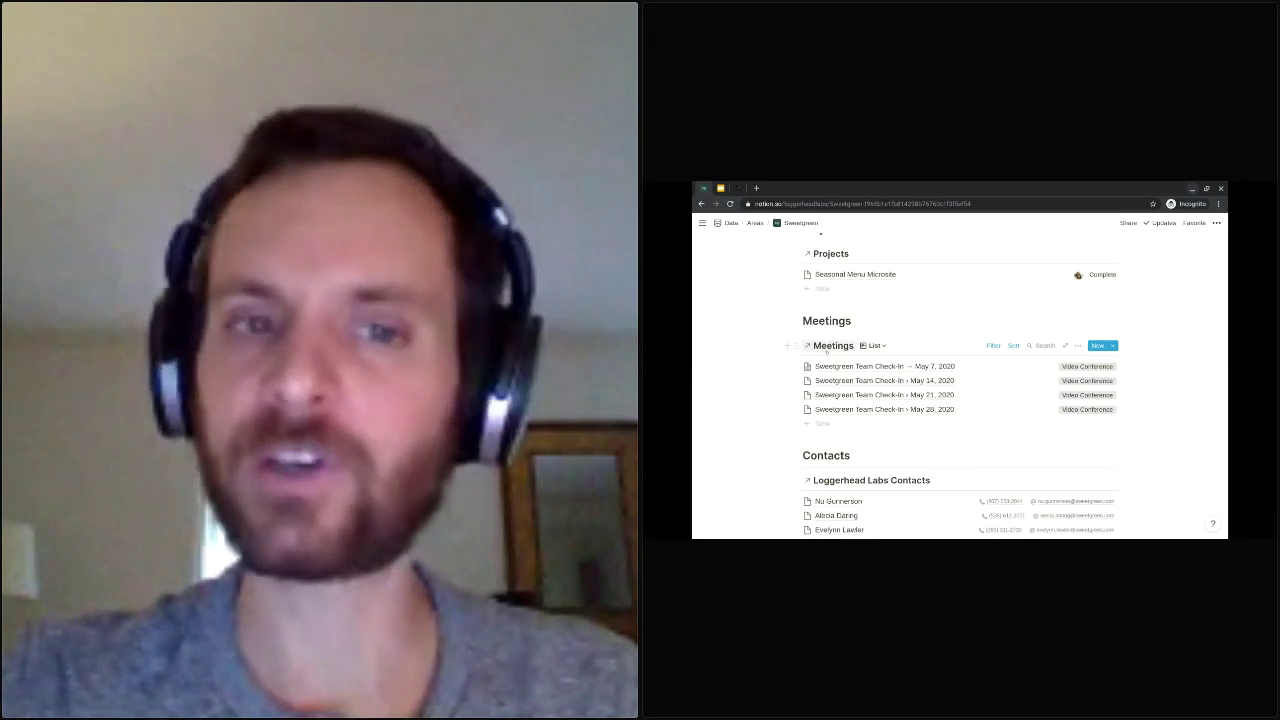
scroll(900, 395, "up", 2)
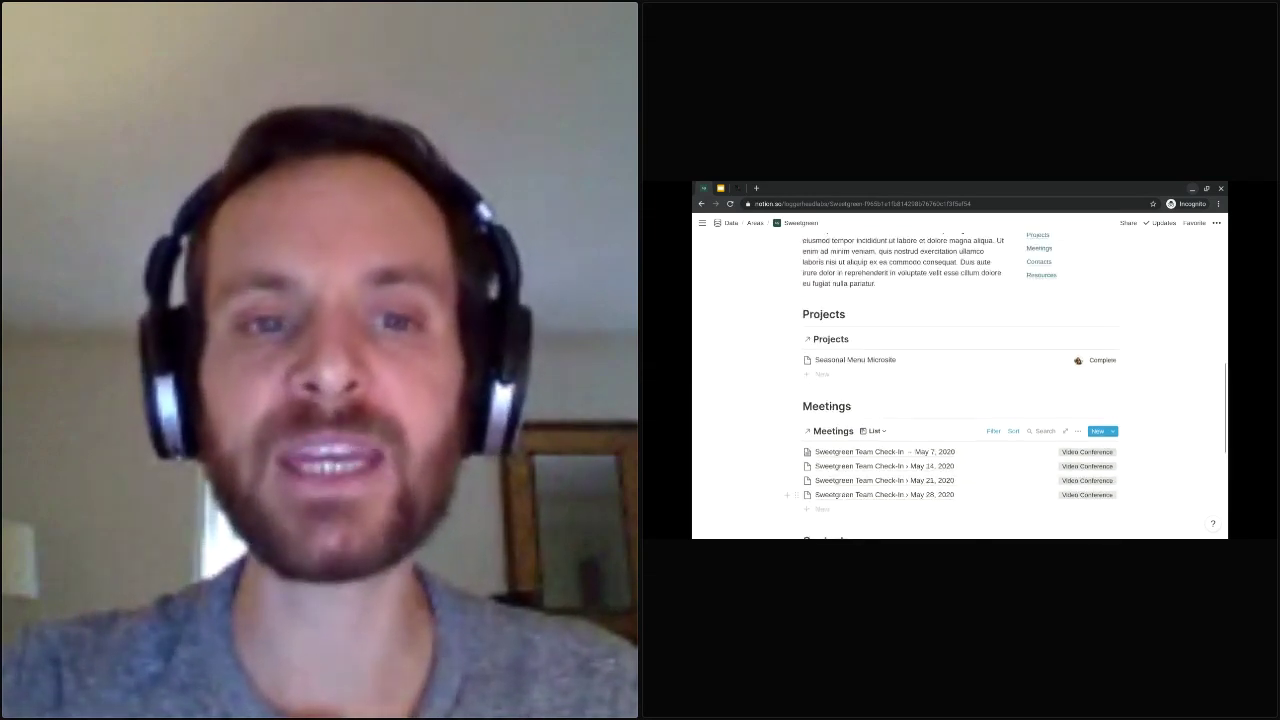
scroll(831, 407, "down", 2)
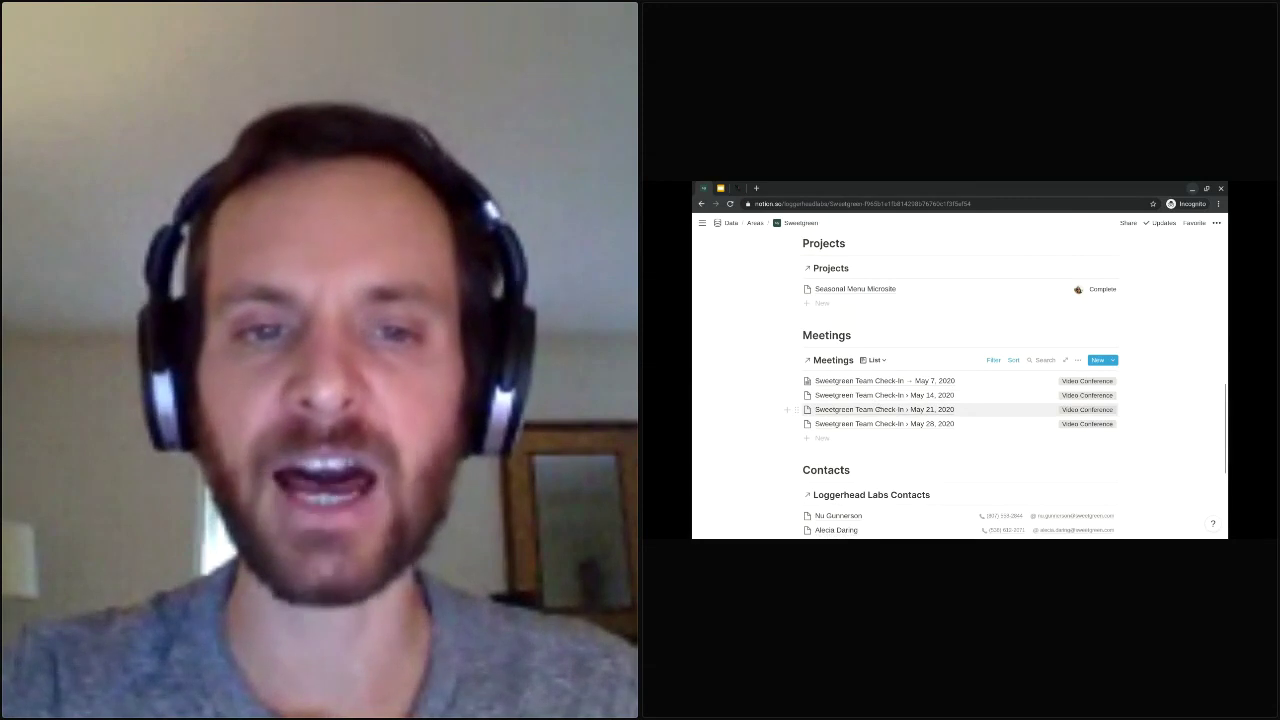
scroll(960, 400, "up", 1)
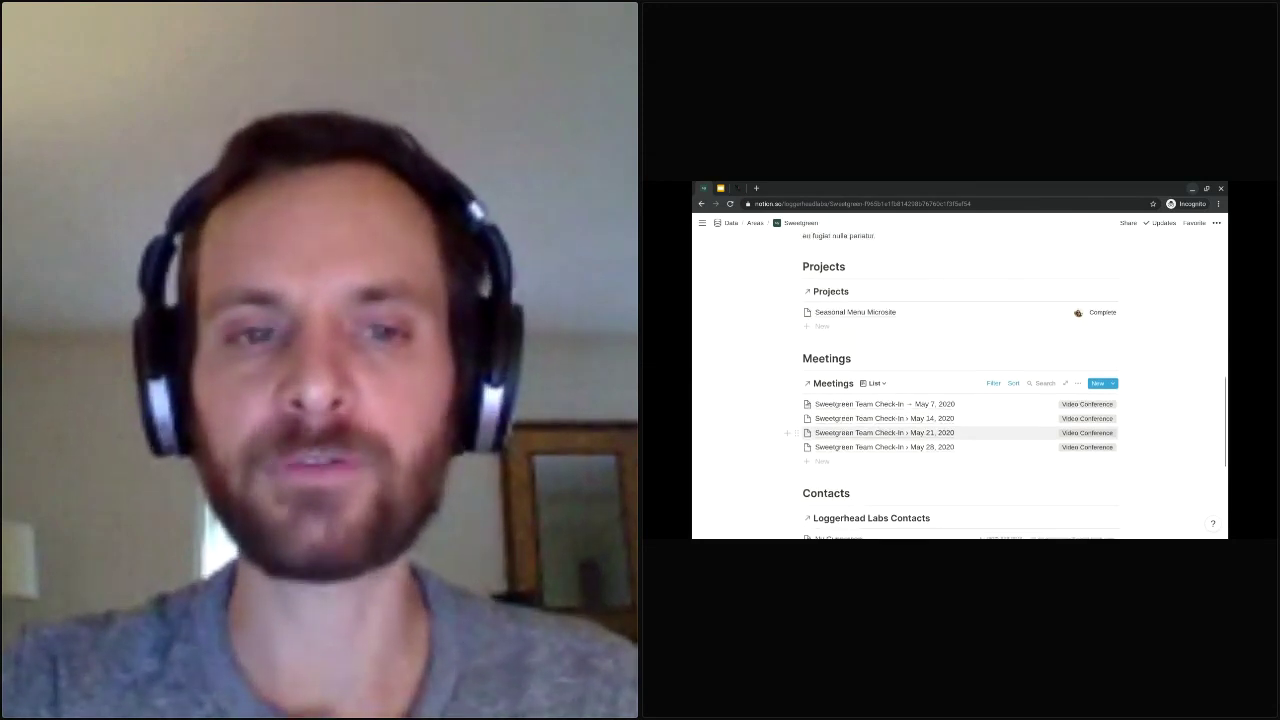
scroll(960, 400, "up", 2)
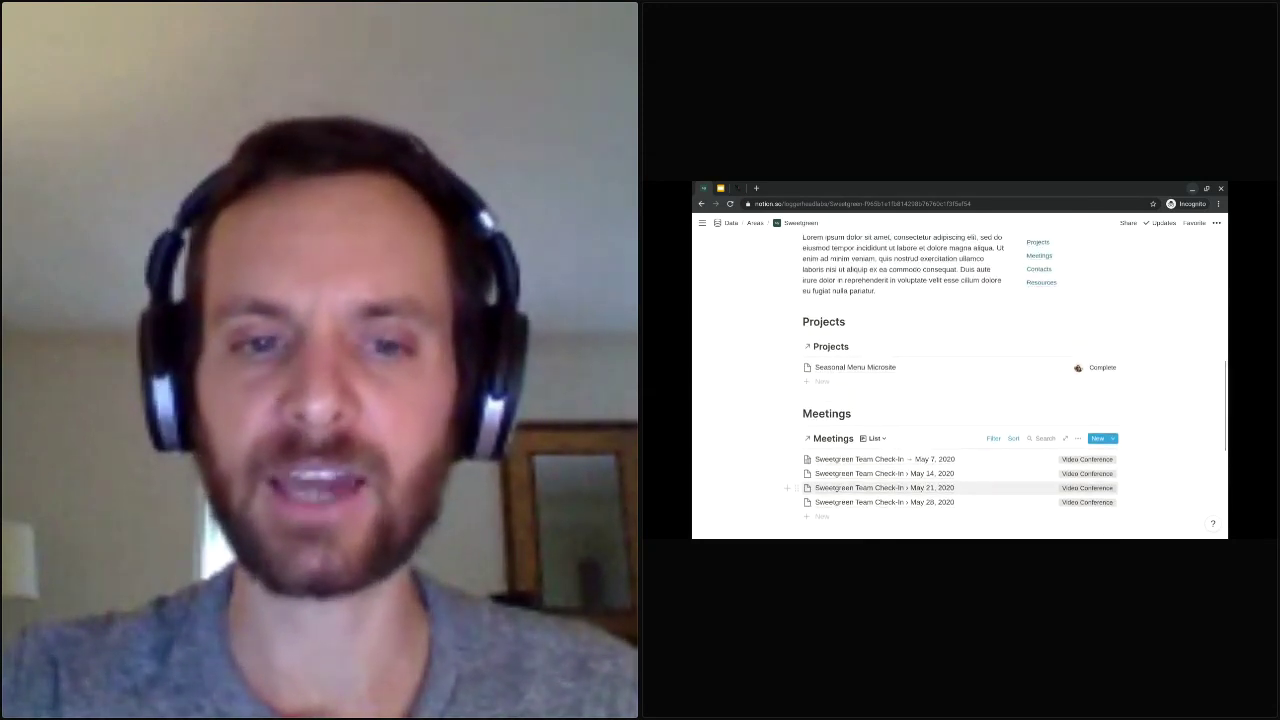
scroll(960, 400, "down", 3)
scroll(960, 400, "up", 2)
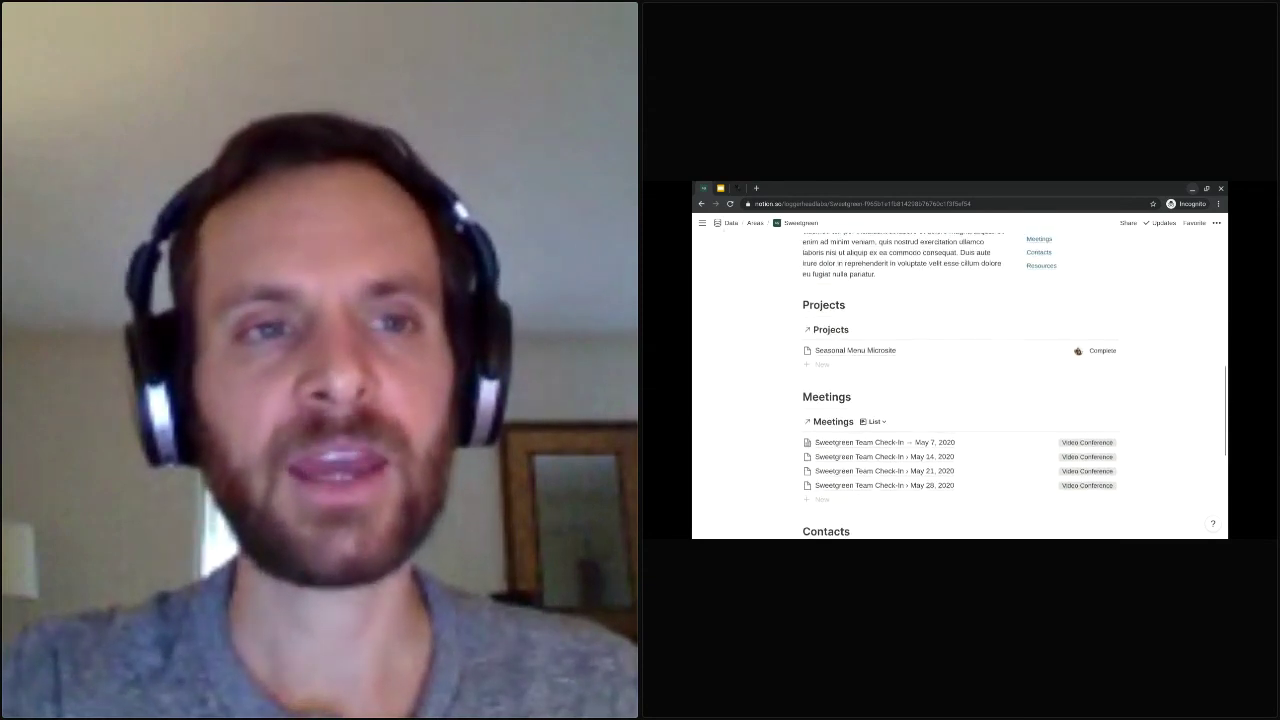
Return to the Home Base page with the client links and the meetings calendar
left_click(701, 203)
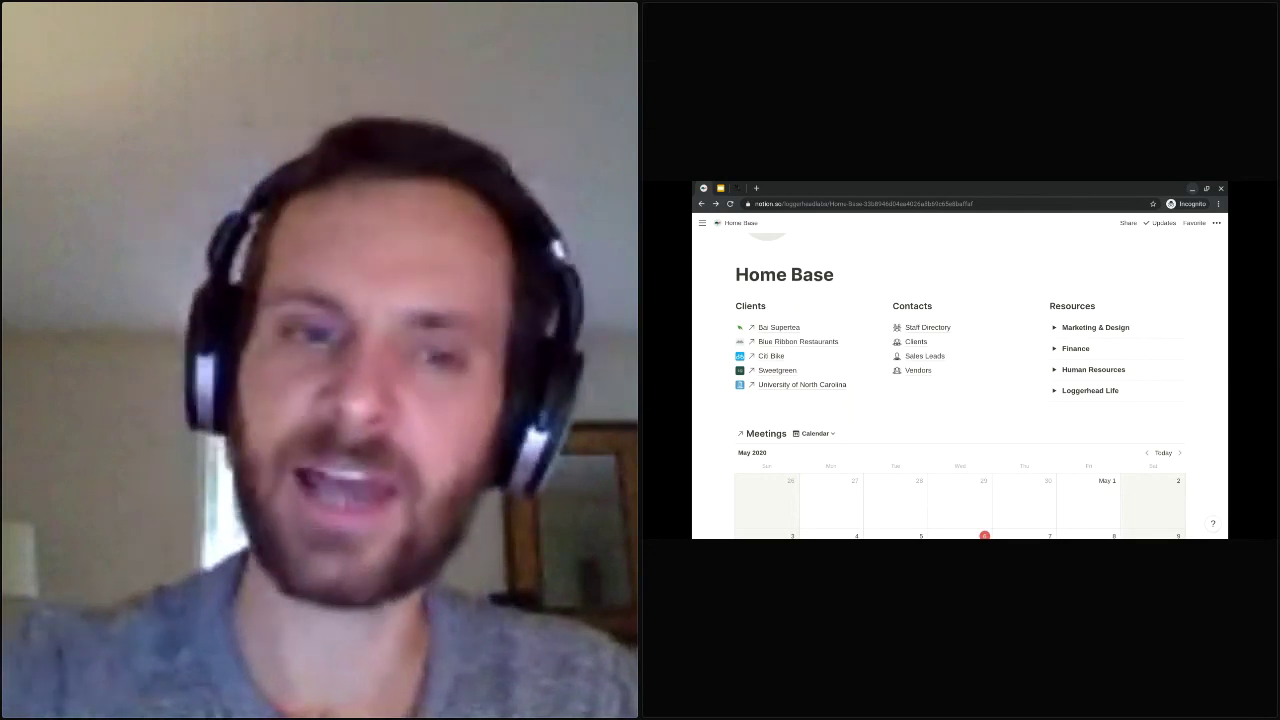
scroll(960, 386, "down", 1)
scroll(960, 386, "up", 1)
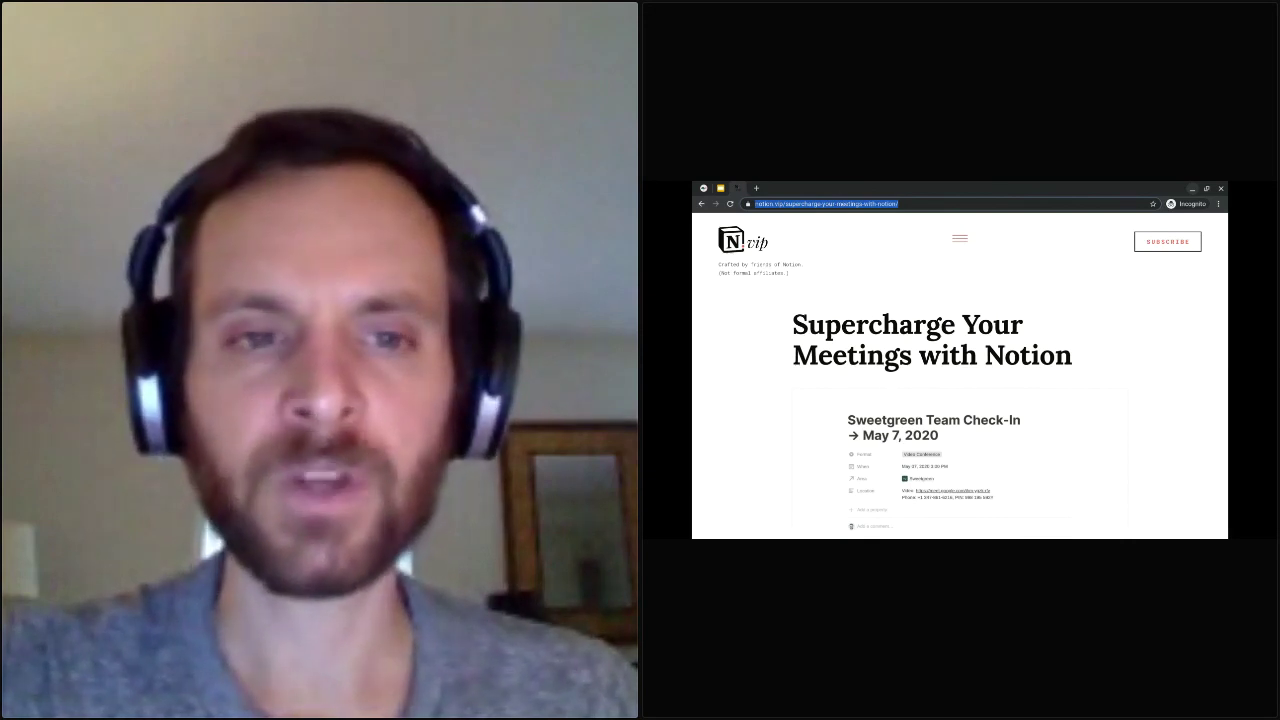
left_click(705, 189)
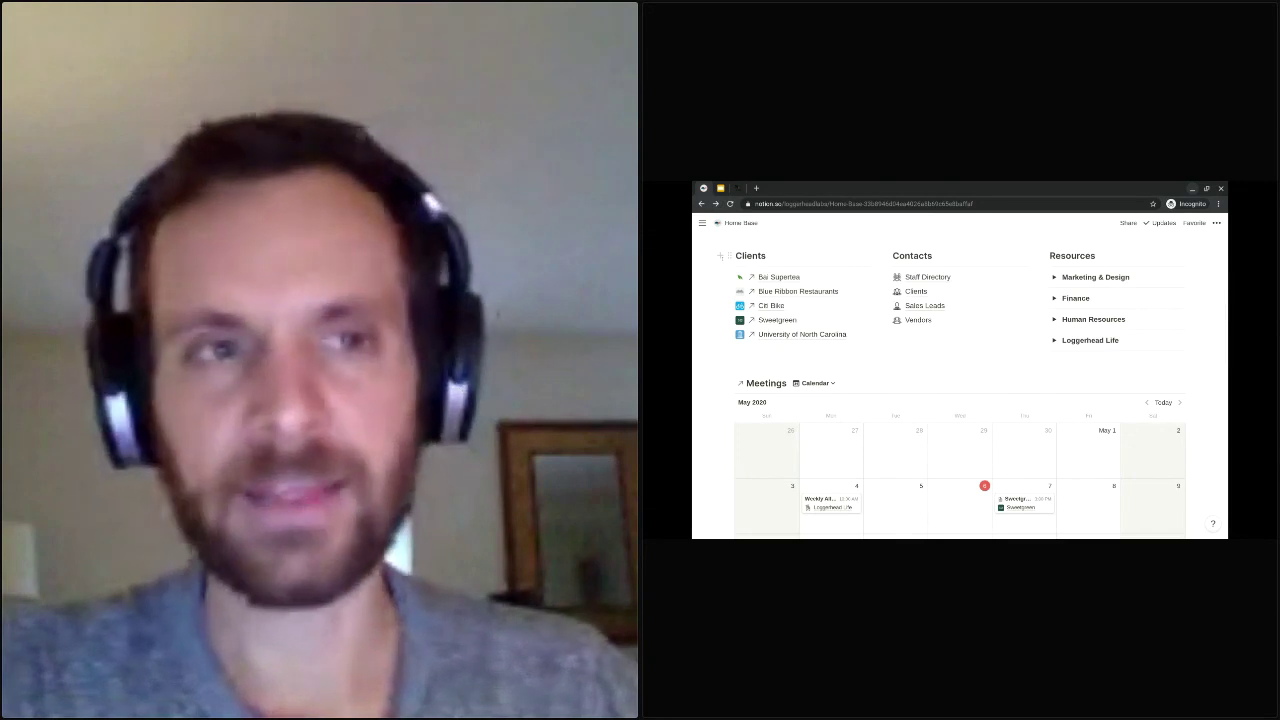
Add a new page named Meetings to the shared workspace as a table database, and collapse the sidebar
left_click(702, 223)
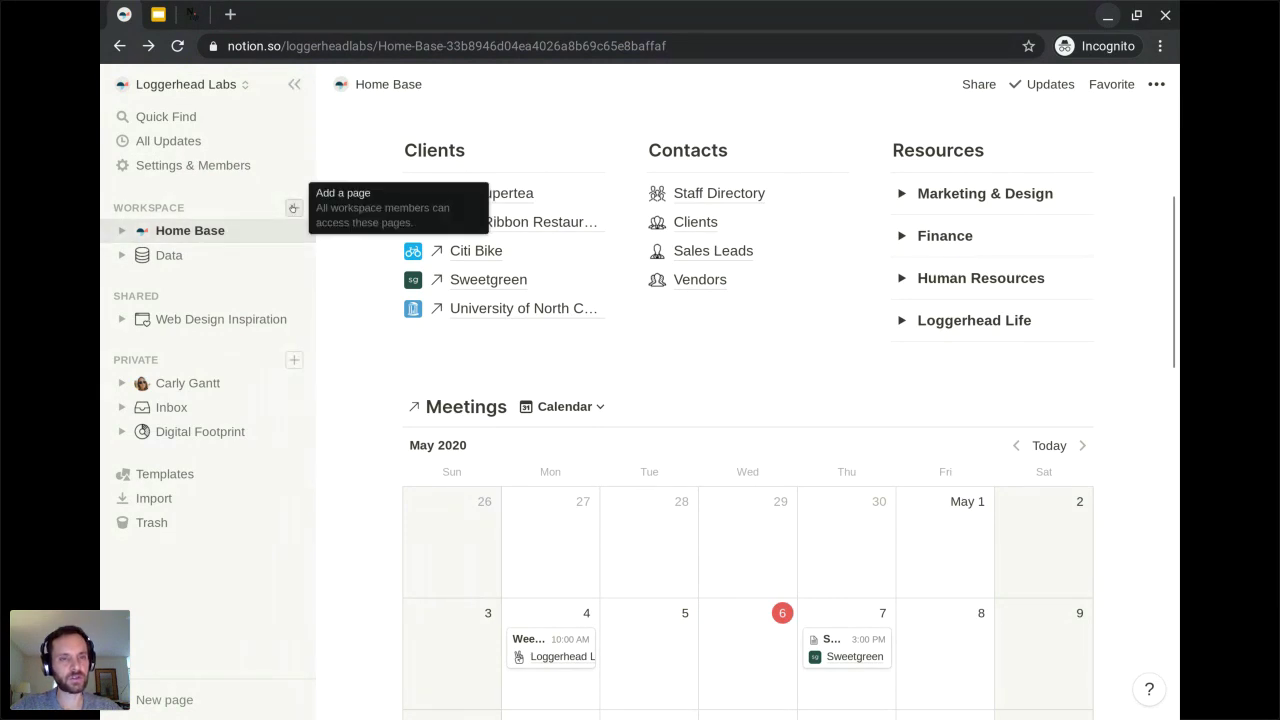
left_click(293, 207)
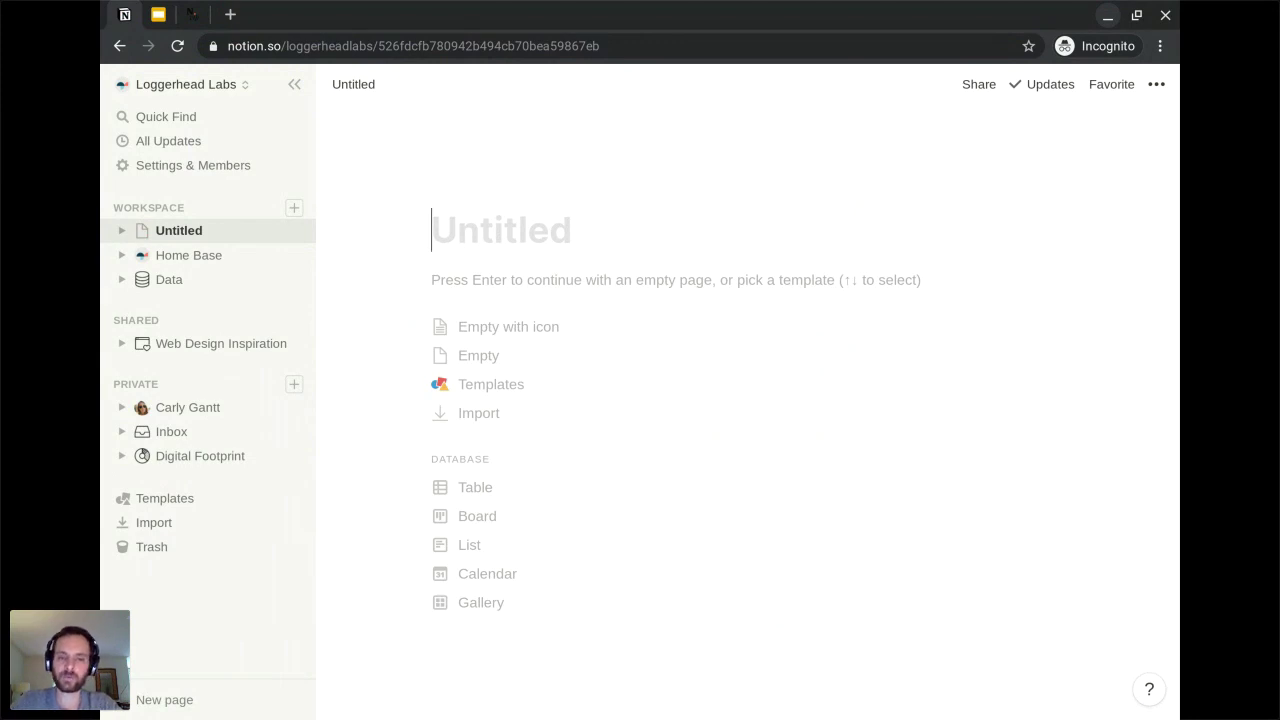
type("Meetings")
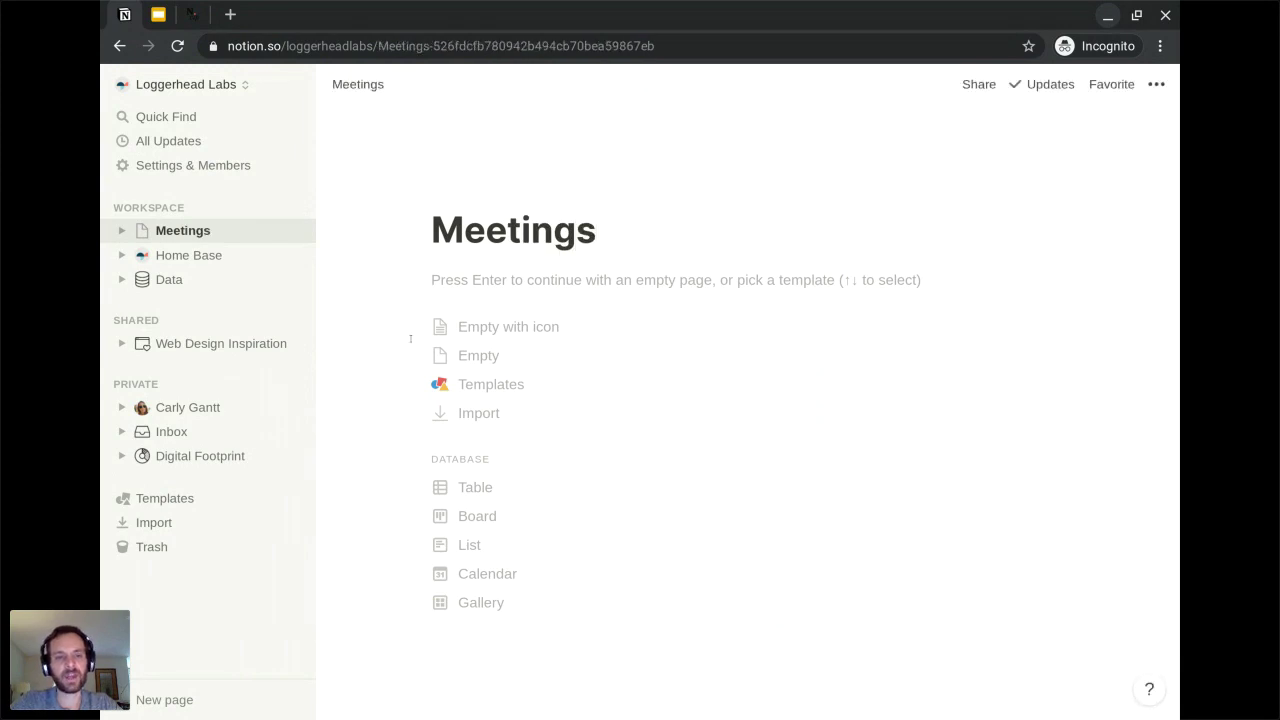
left_click(472, 489)
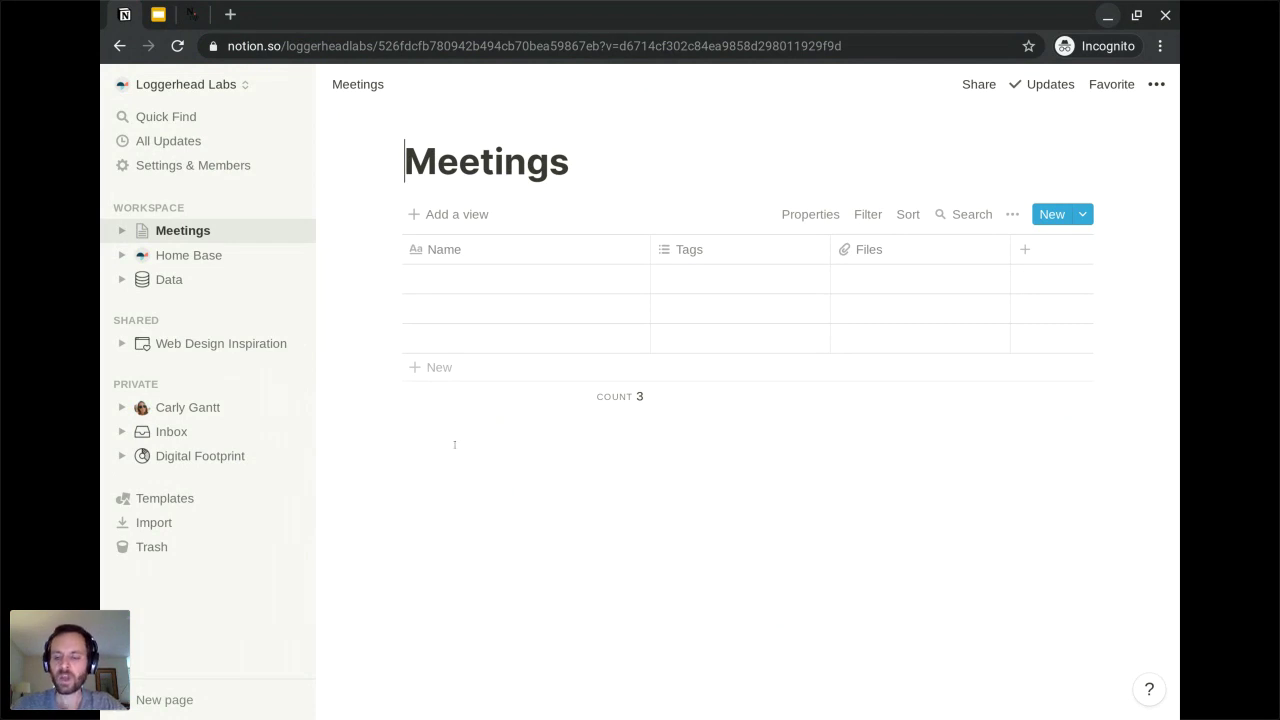
key("ctrl+backslash")
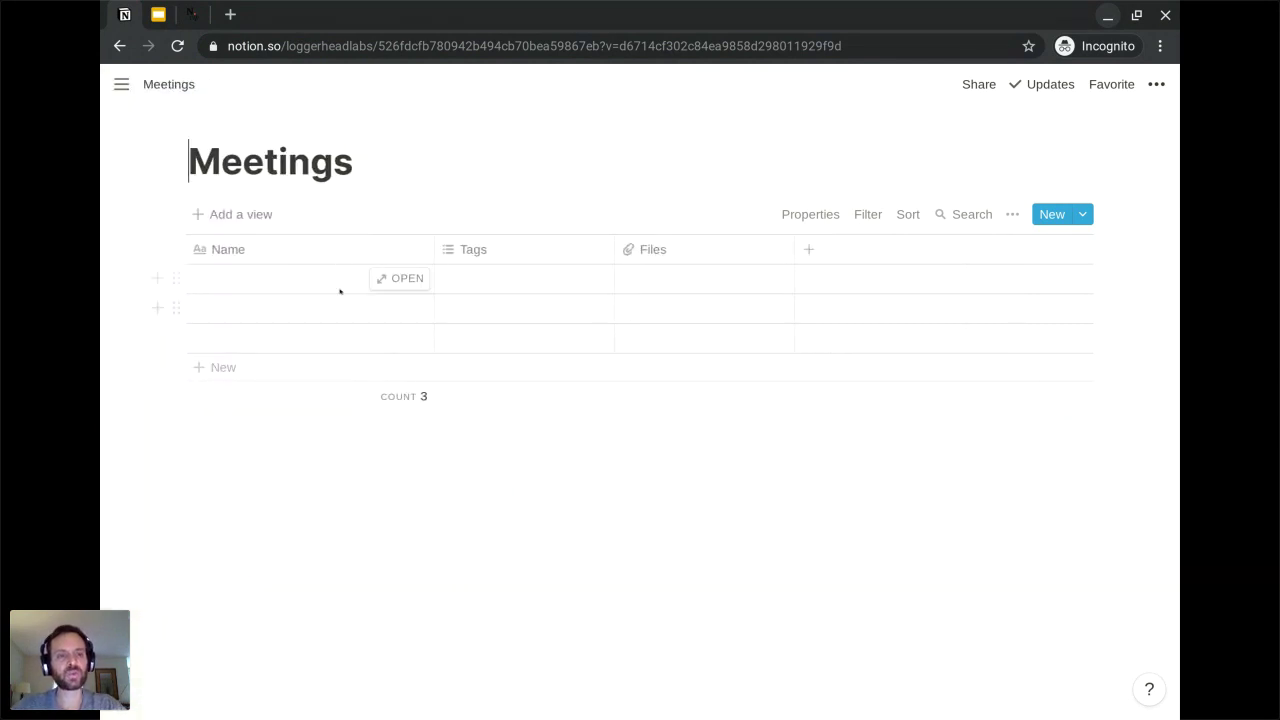
Rename the Meetings table's Name property to Label
left_click(320, 251)
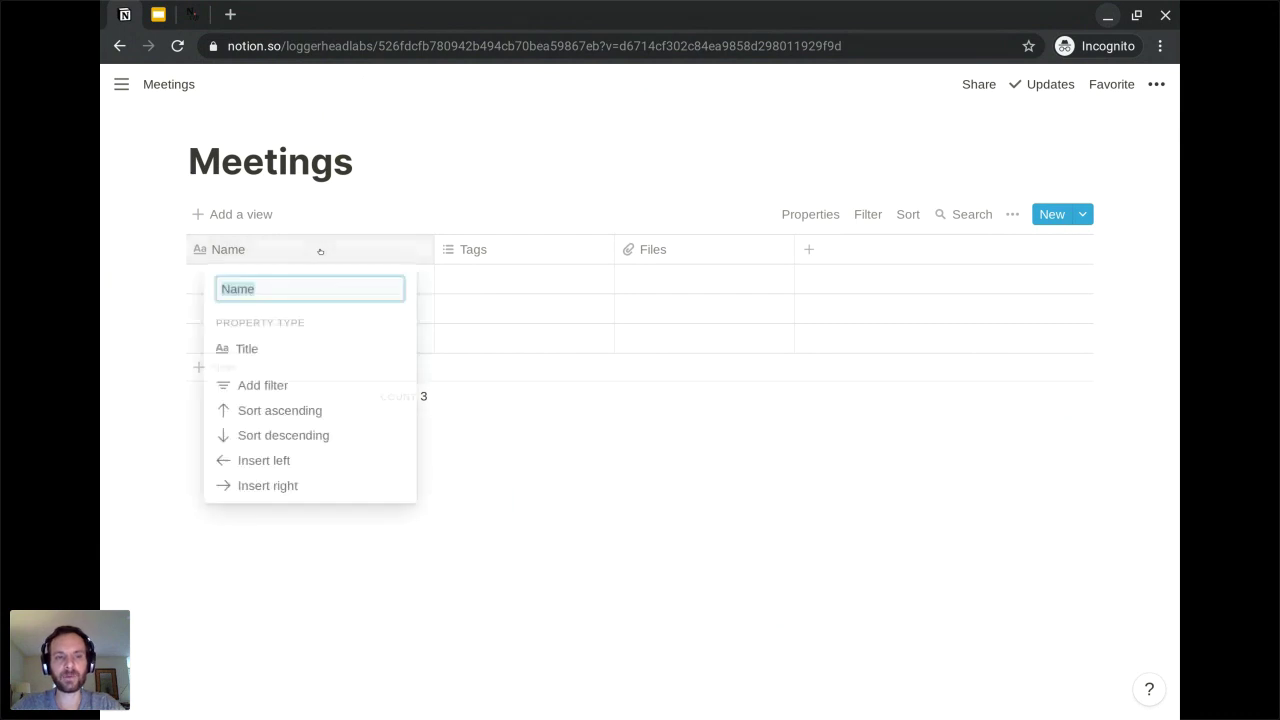
type("Label")
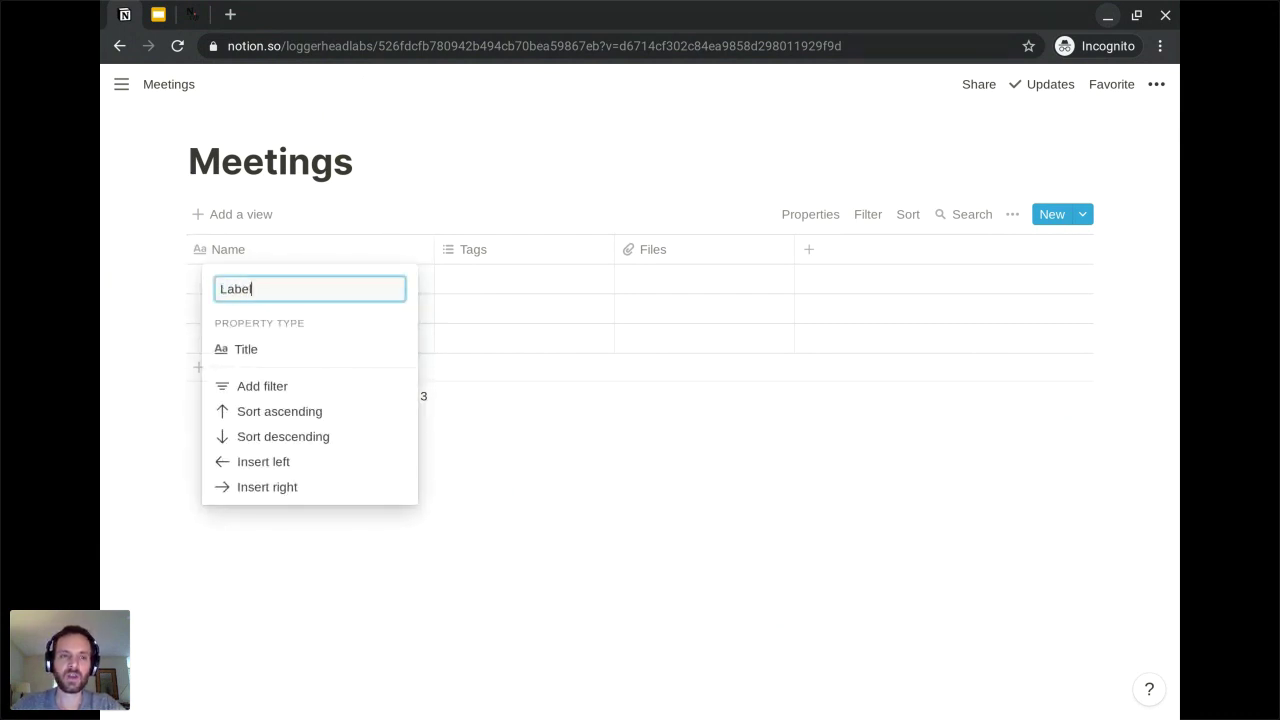
key("Return")
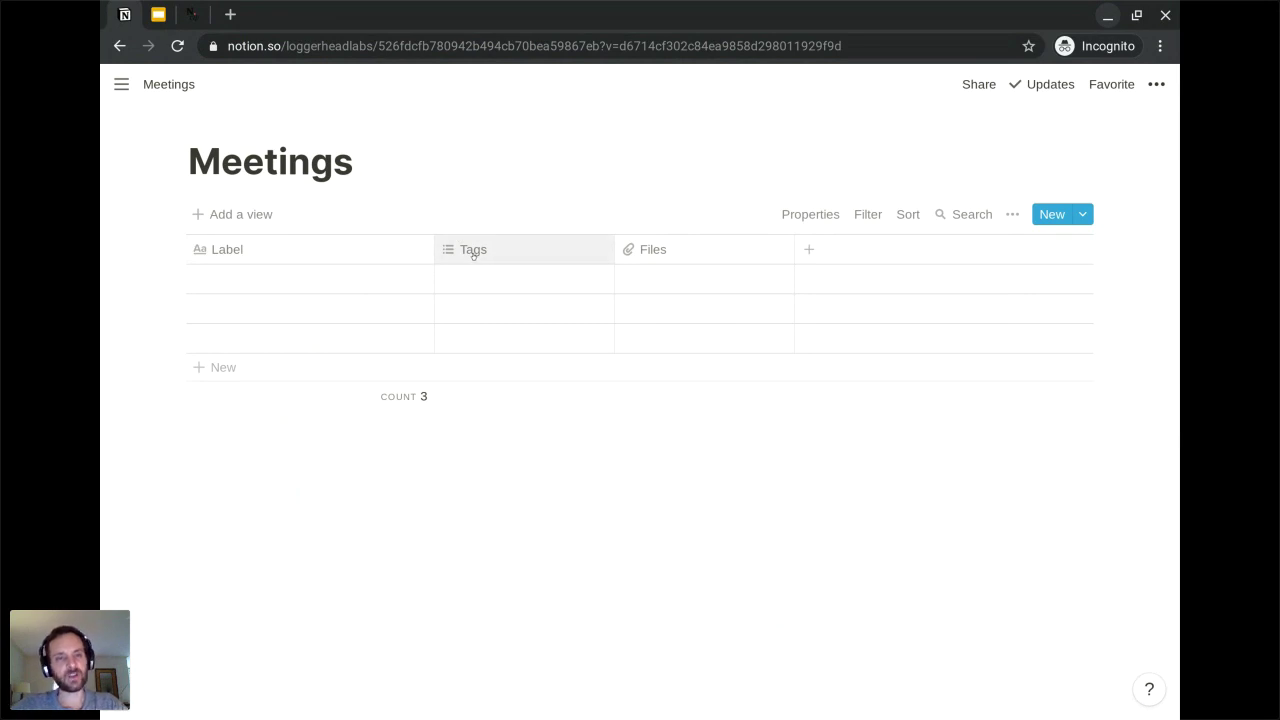
Rename the Tags property to Format and change its property type to Select
left_click(474, 256)
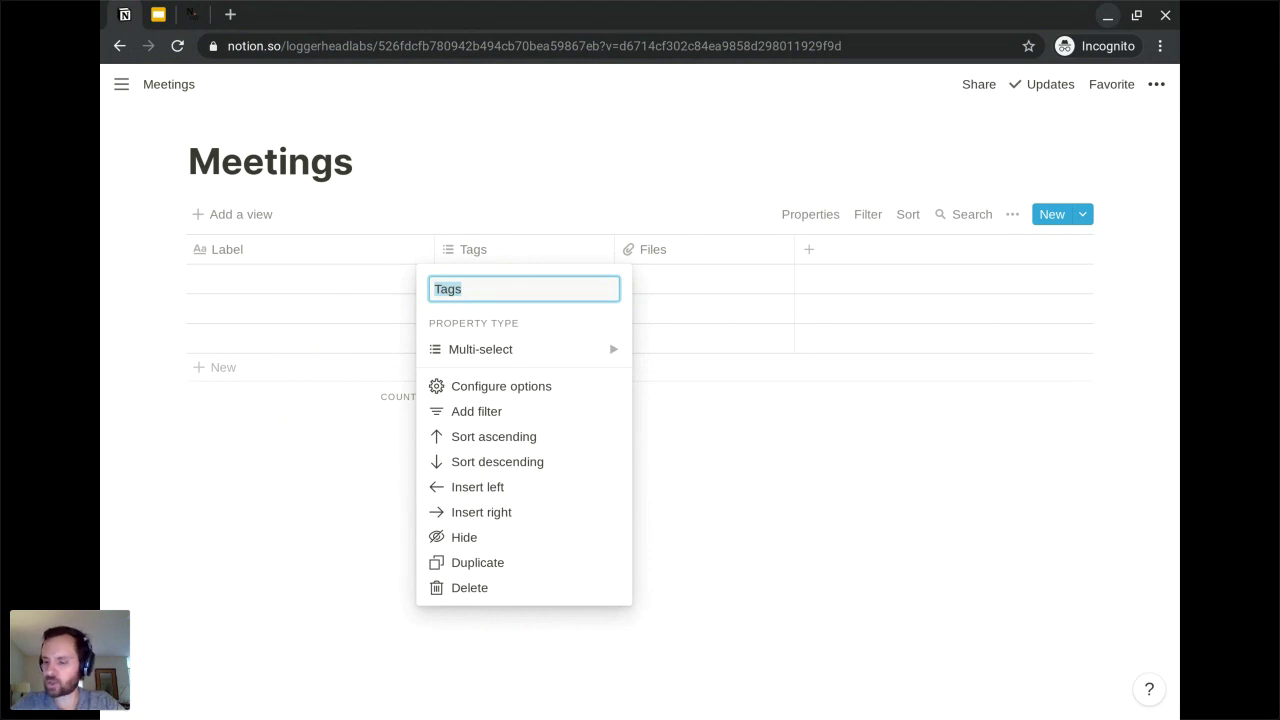
type("Format")
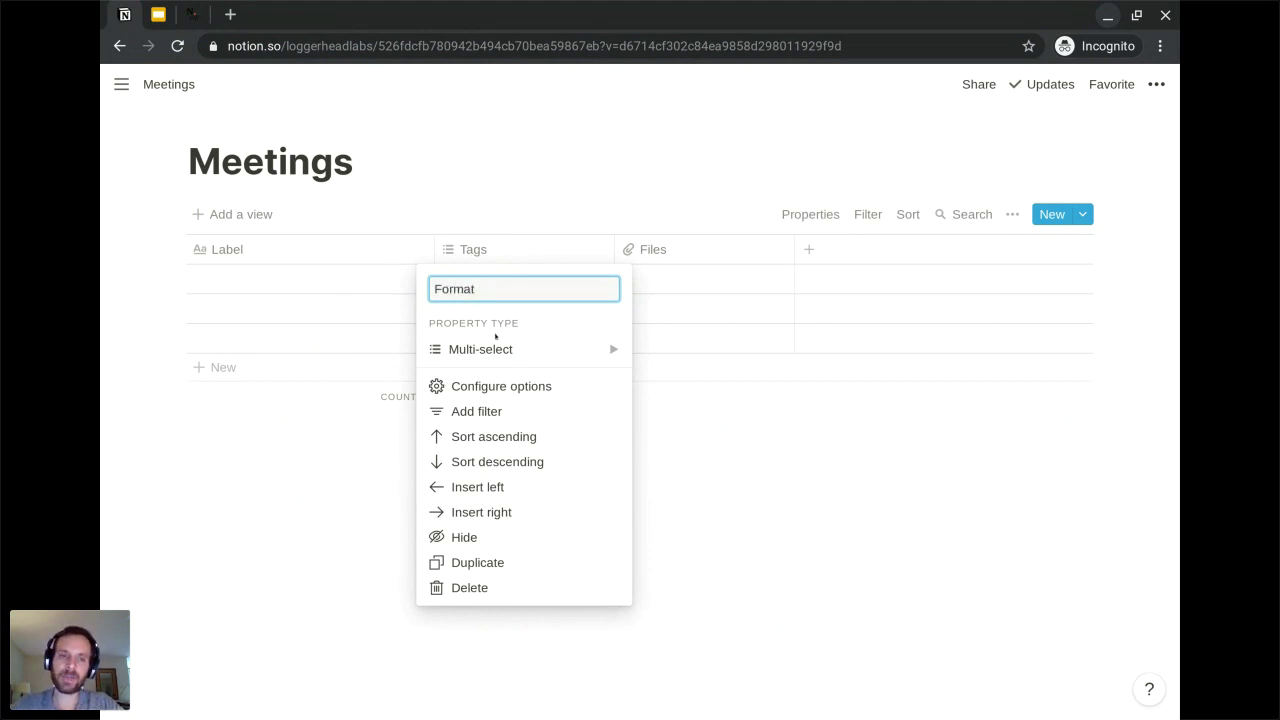
mouse_move(520, 349)
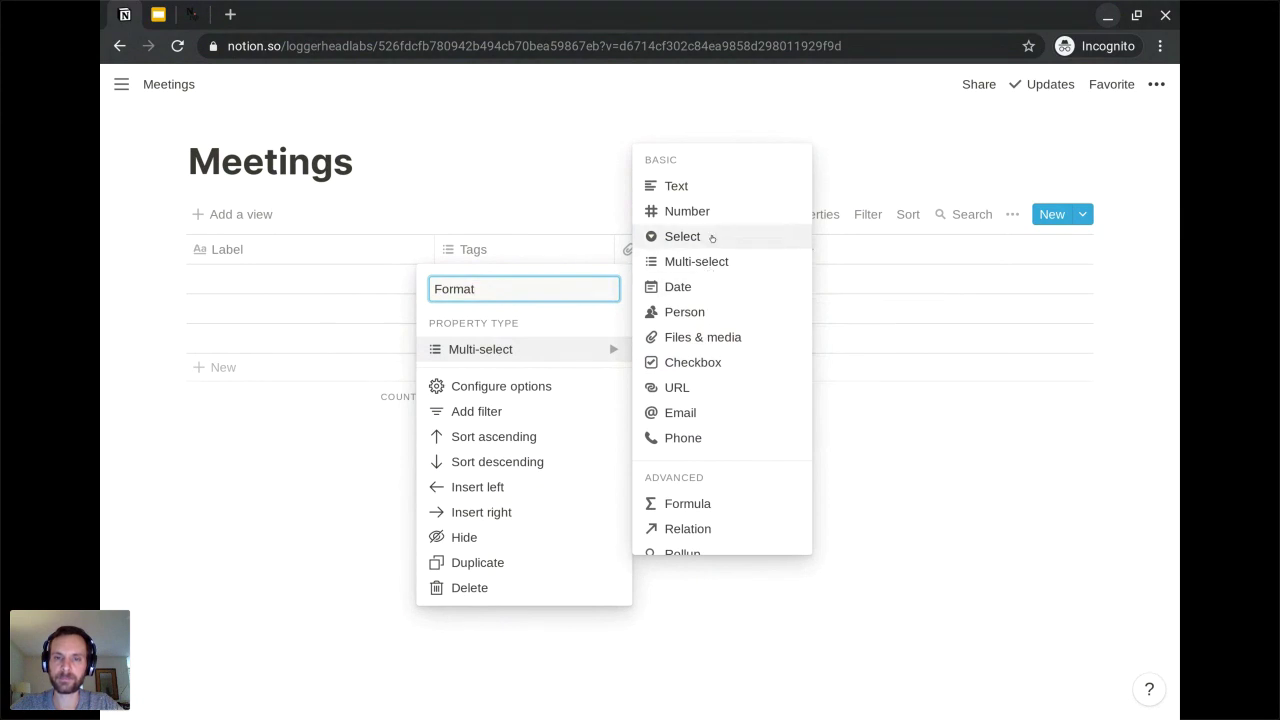
left_click(711, 237)
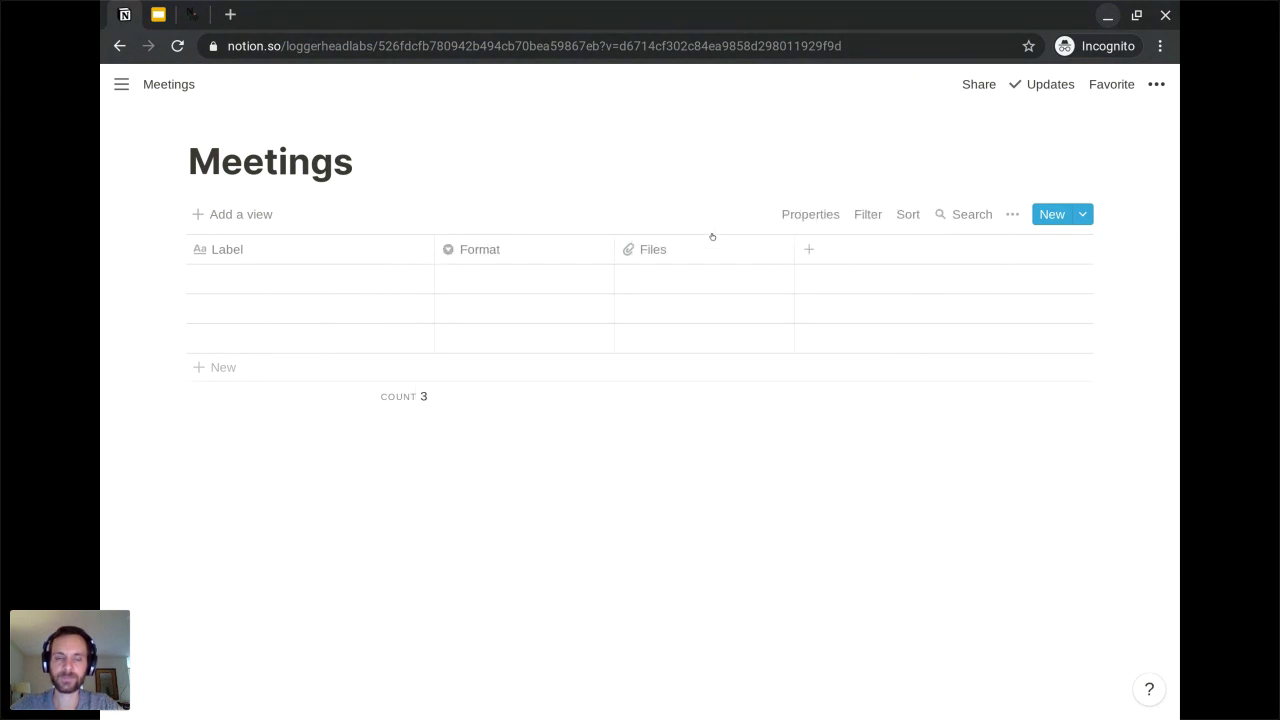
Fill the three rows' Format cells with new options In-Person, Video Conference and Call, in that order
left_click(477, 277)
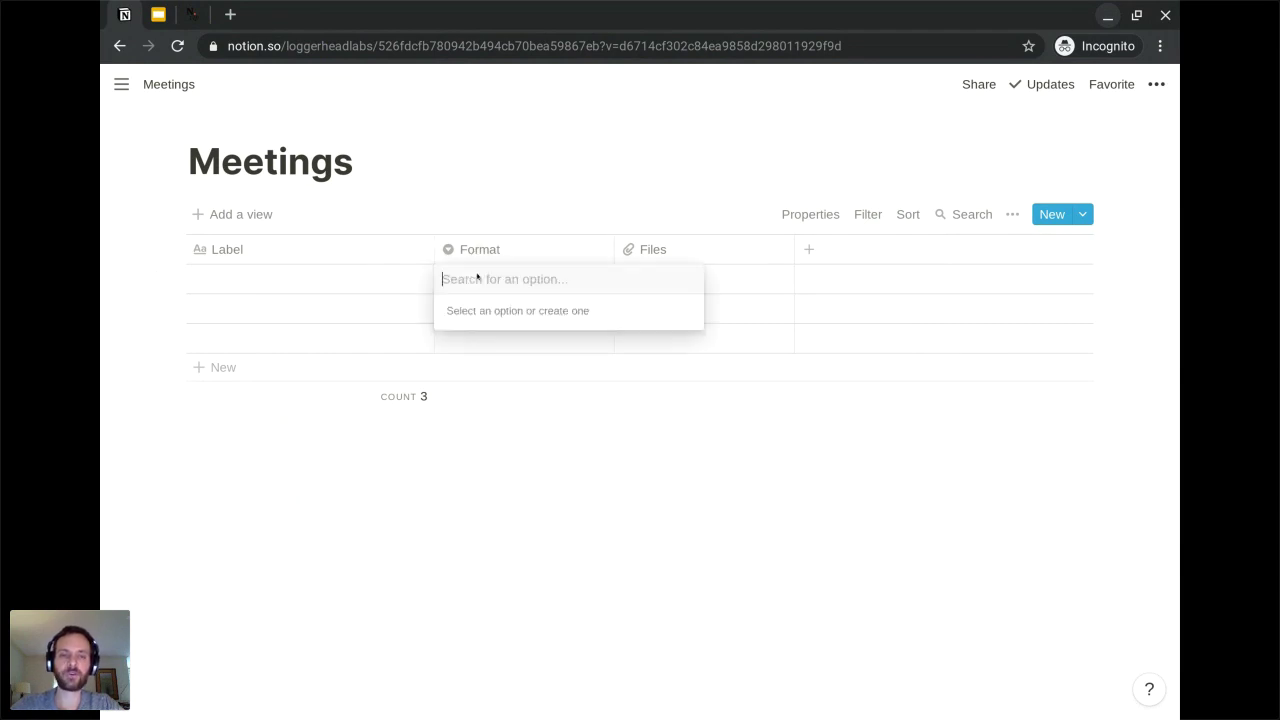
type("In-Person")
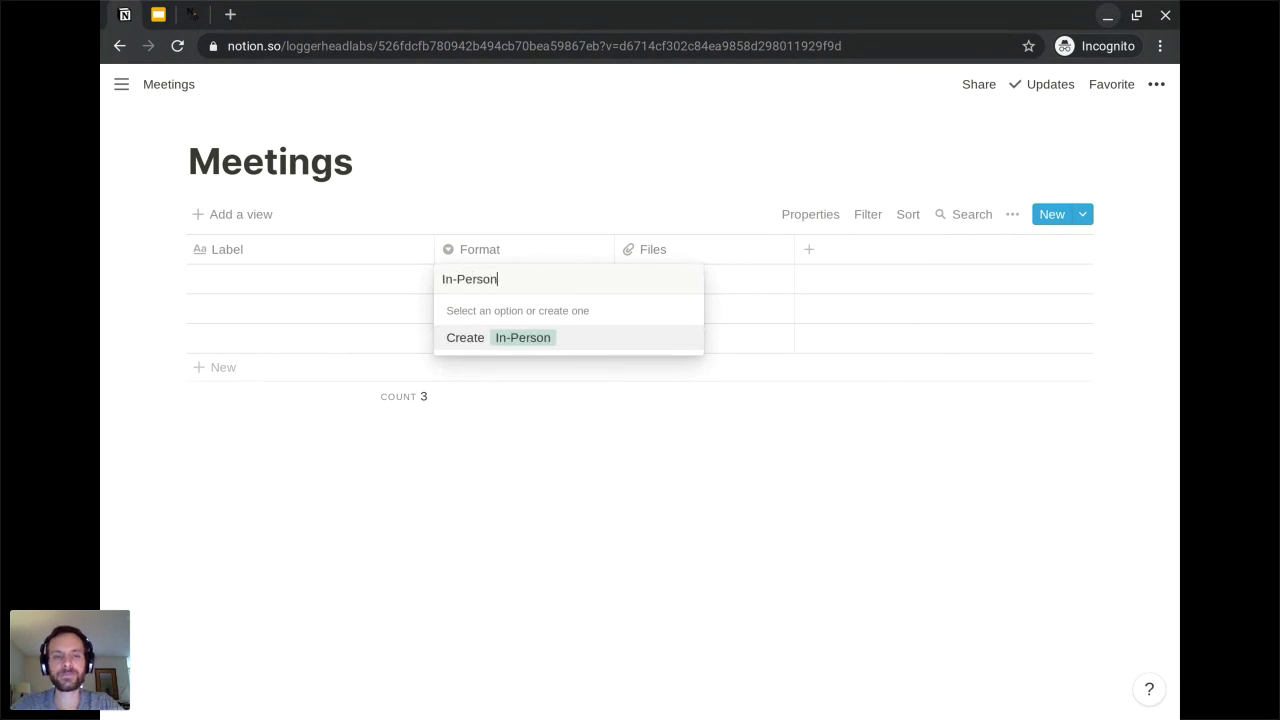
key("Return")
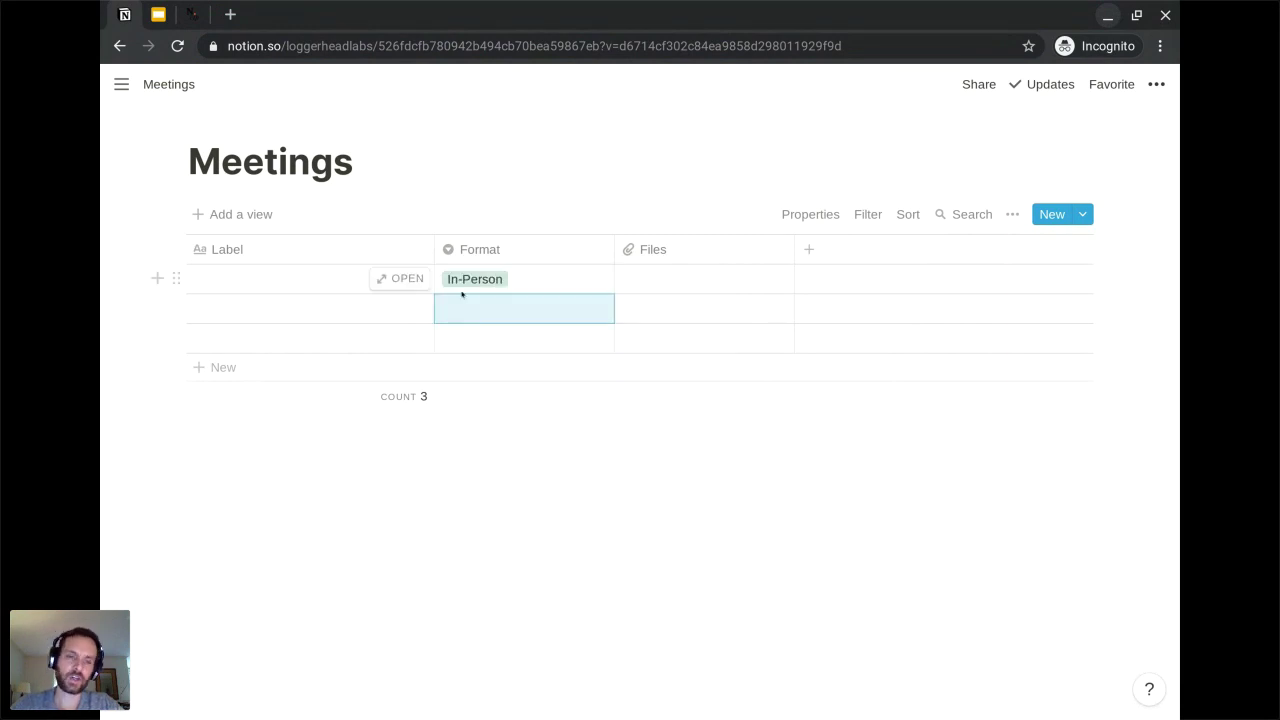
type("Video C")
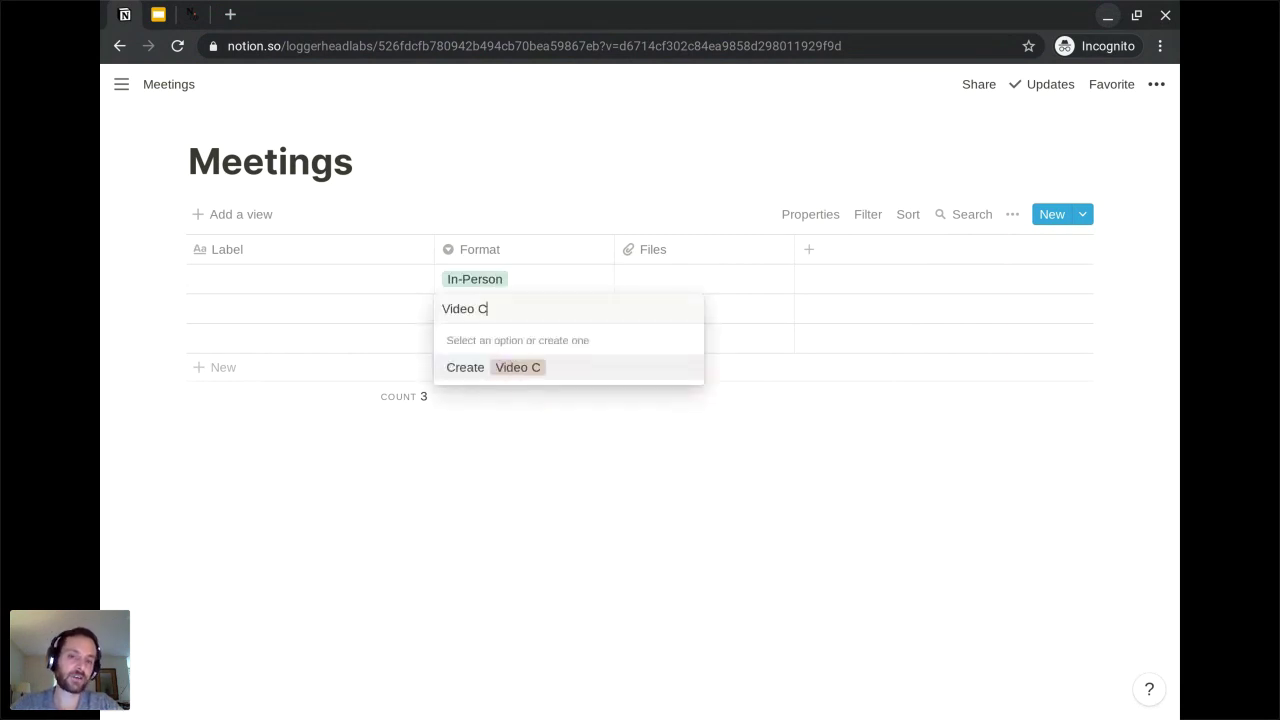
type("onference")
key("Return")
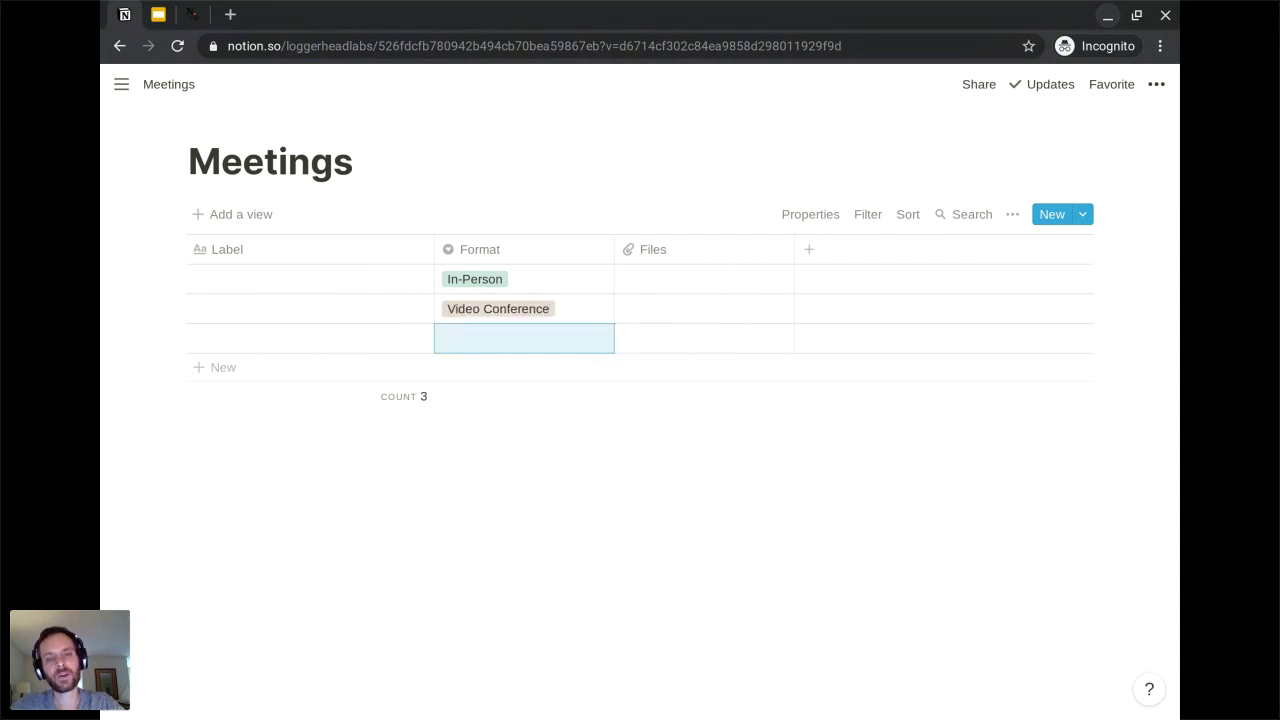
type("Call")
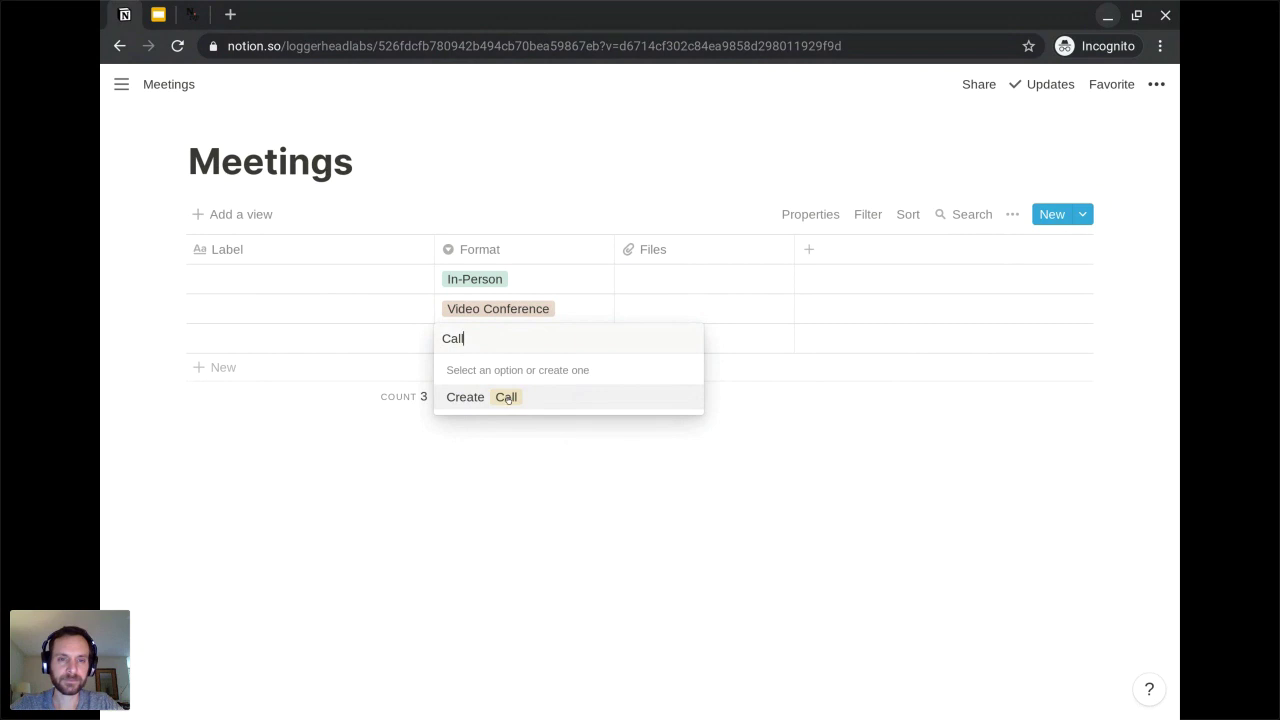
left_click(508, 400)
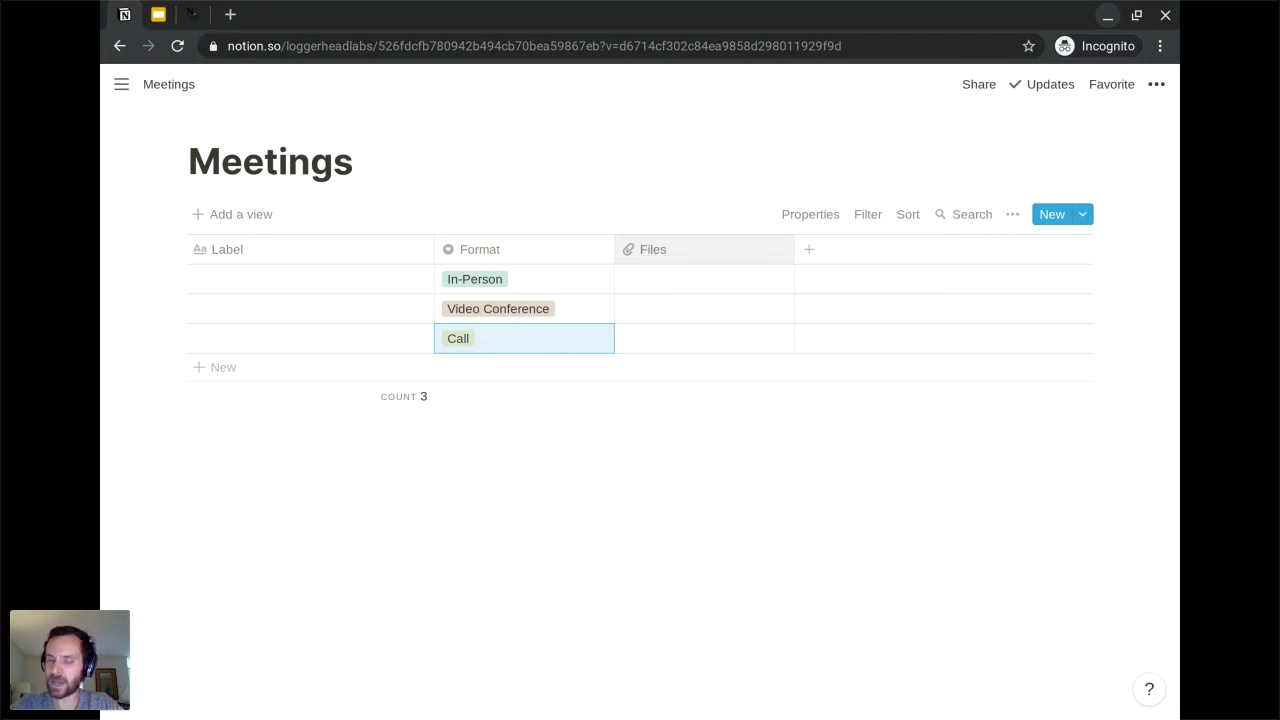
Change the Files property's type to Date and rename it When
left_click(646, 256)
mouse_move(662, 343)
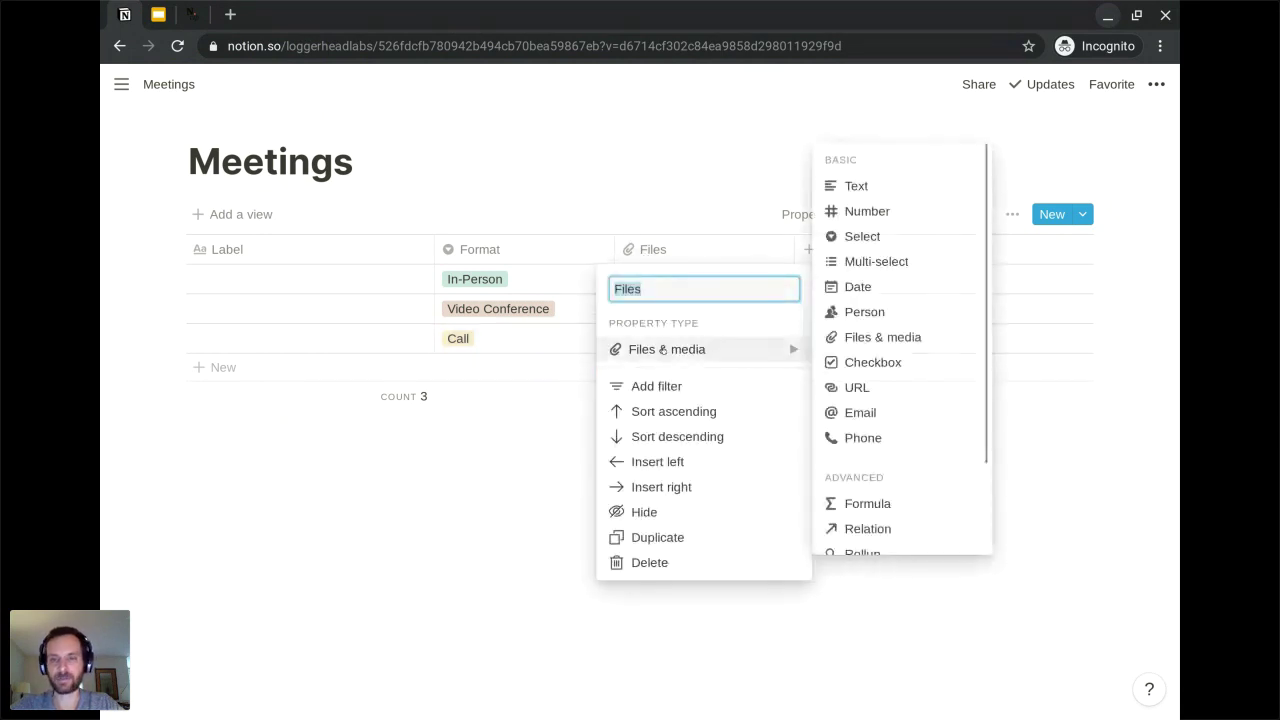
left_click(860, 287)
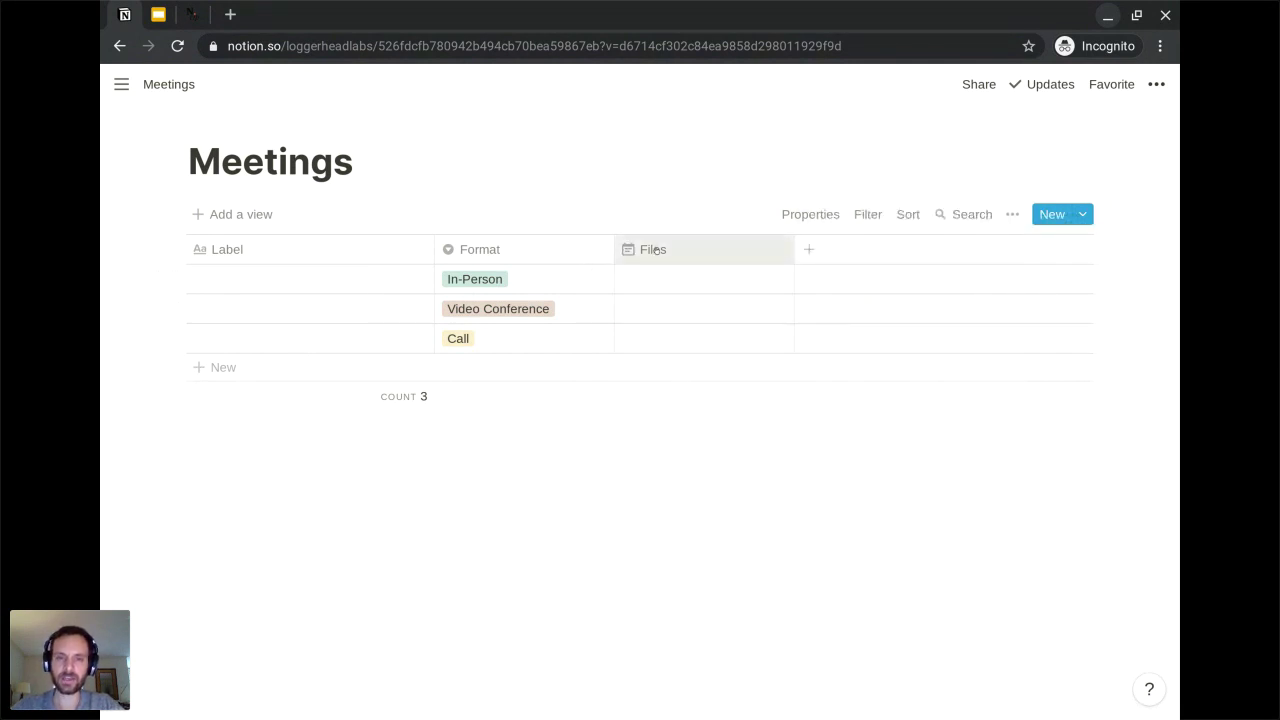
left_click(656, 251)
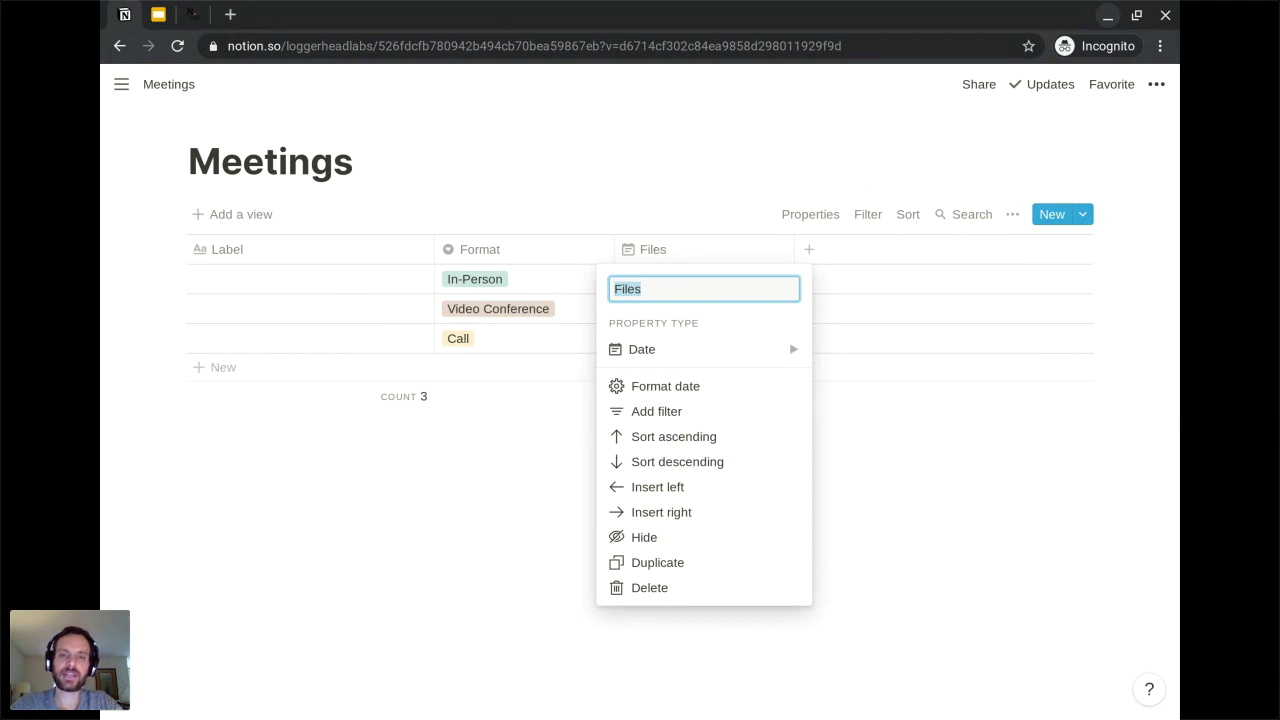
type("When")
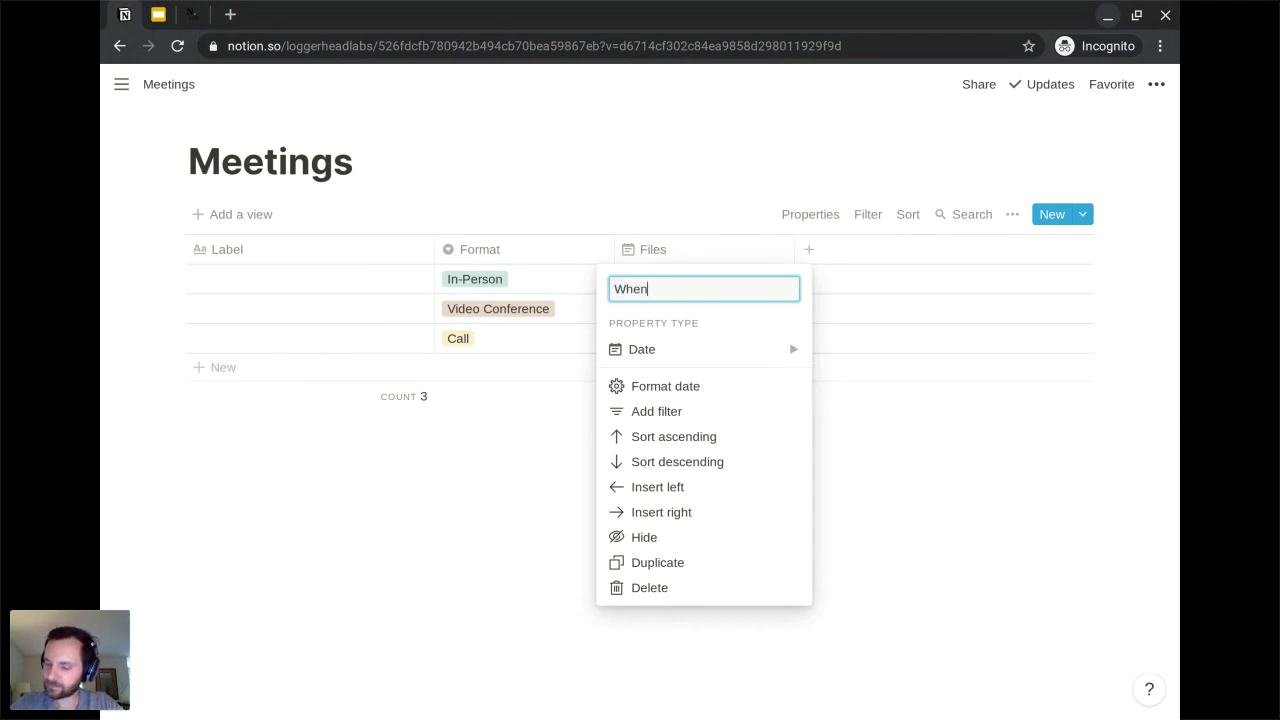
key("Return")
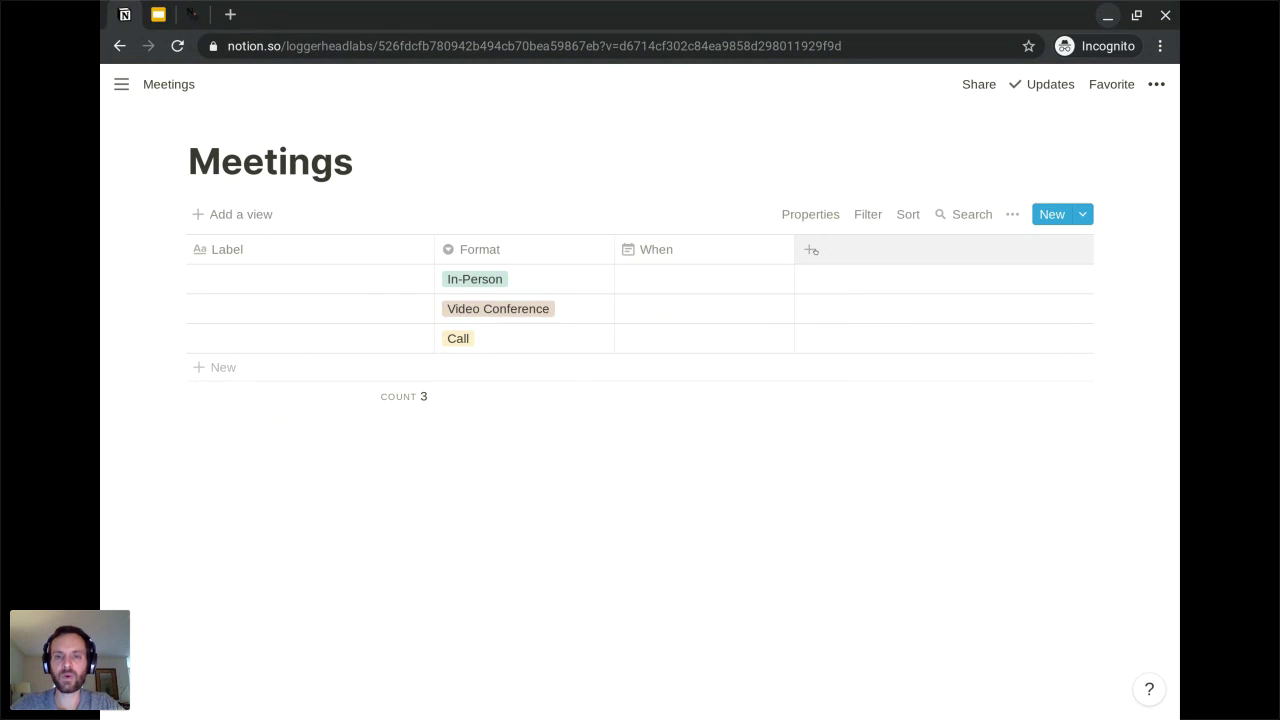
Add a text property named Location to the Meetings table
left_click(809, 249)
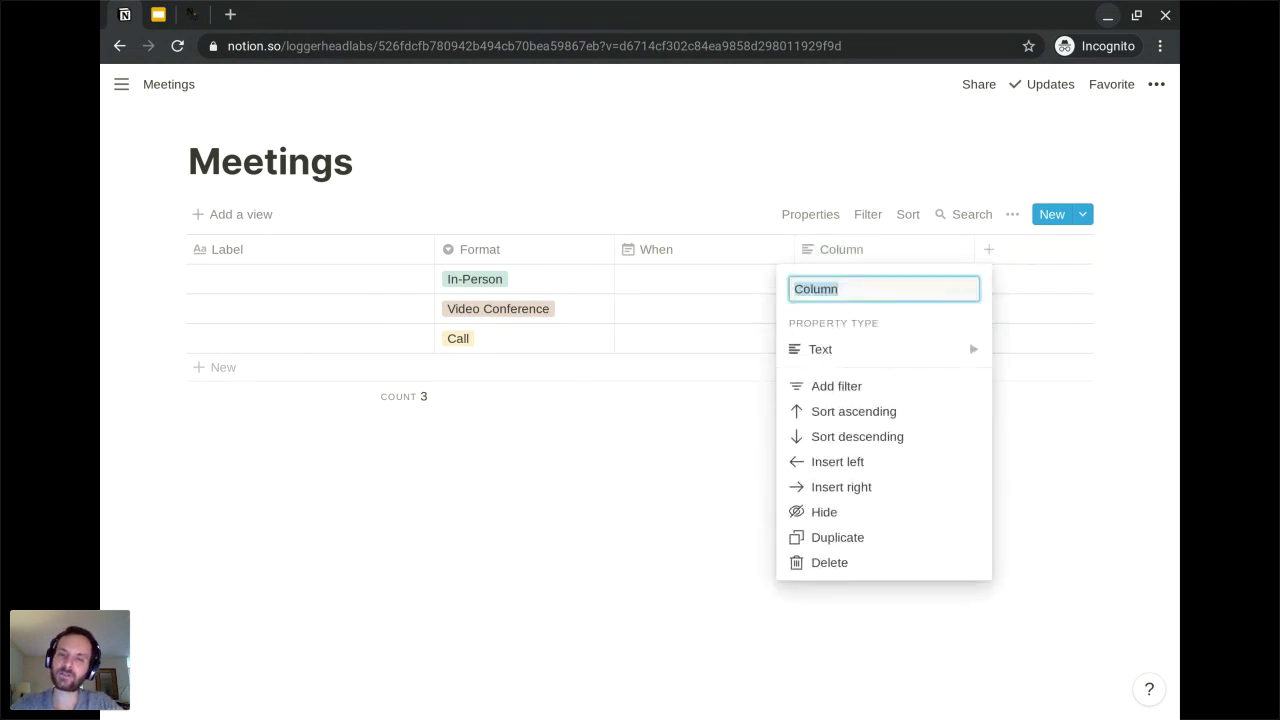
type("Locati")
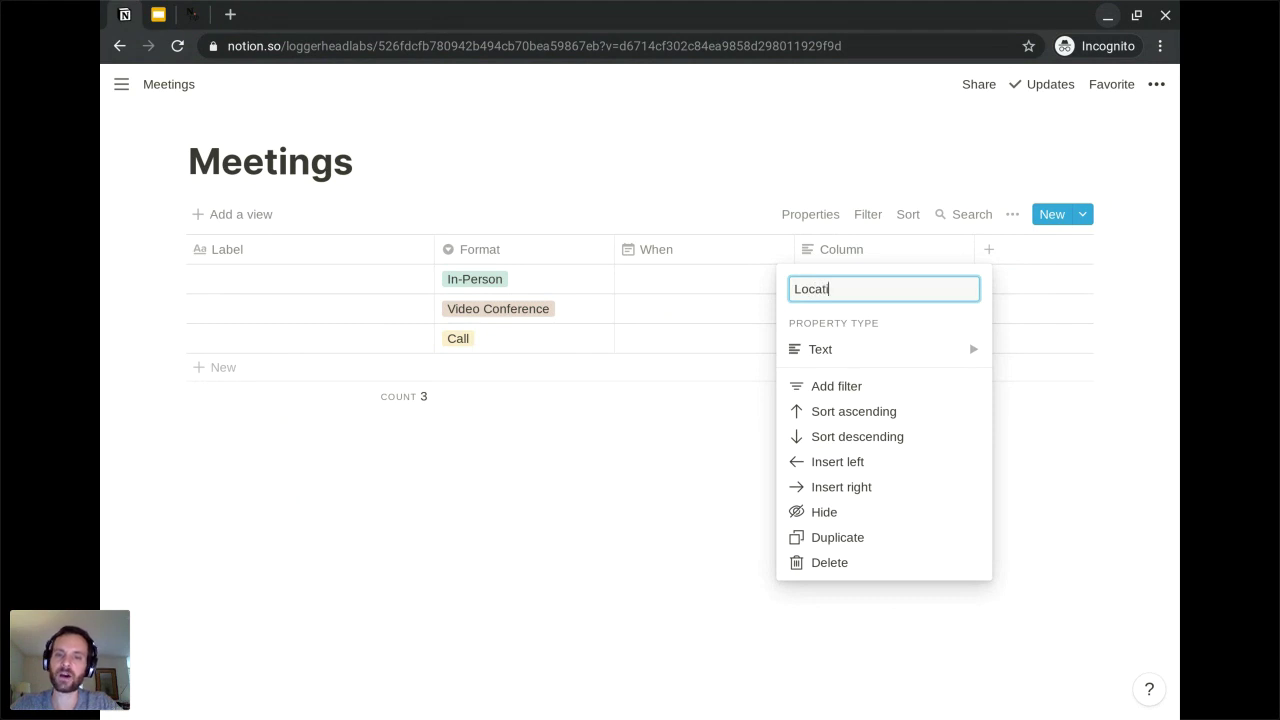
type("on")
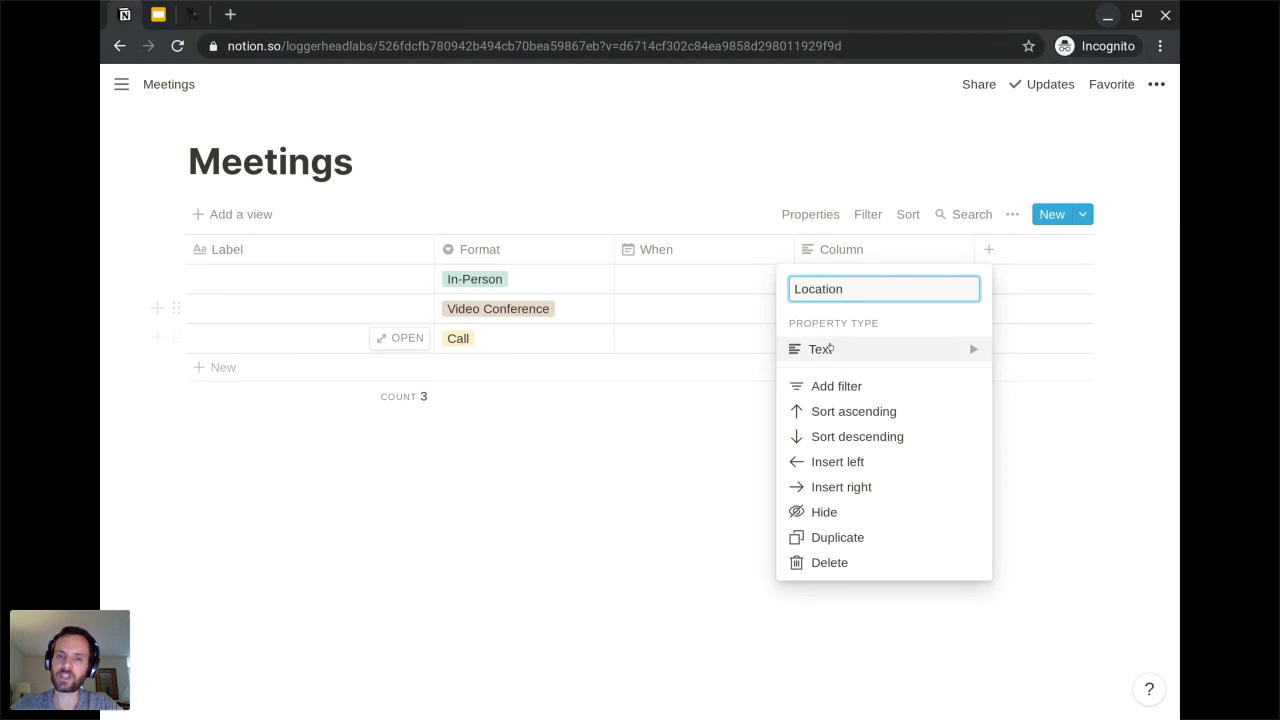
key("Return")
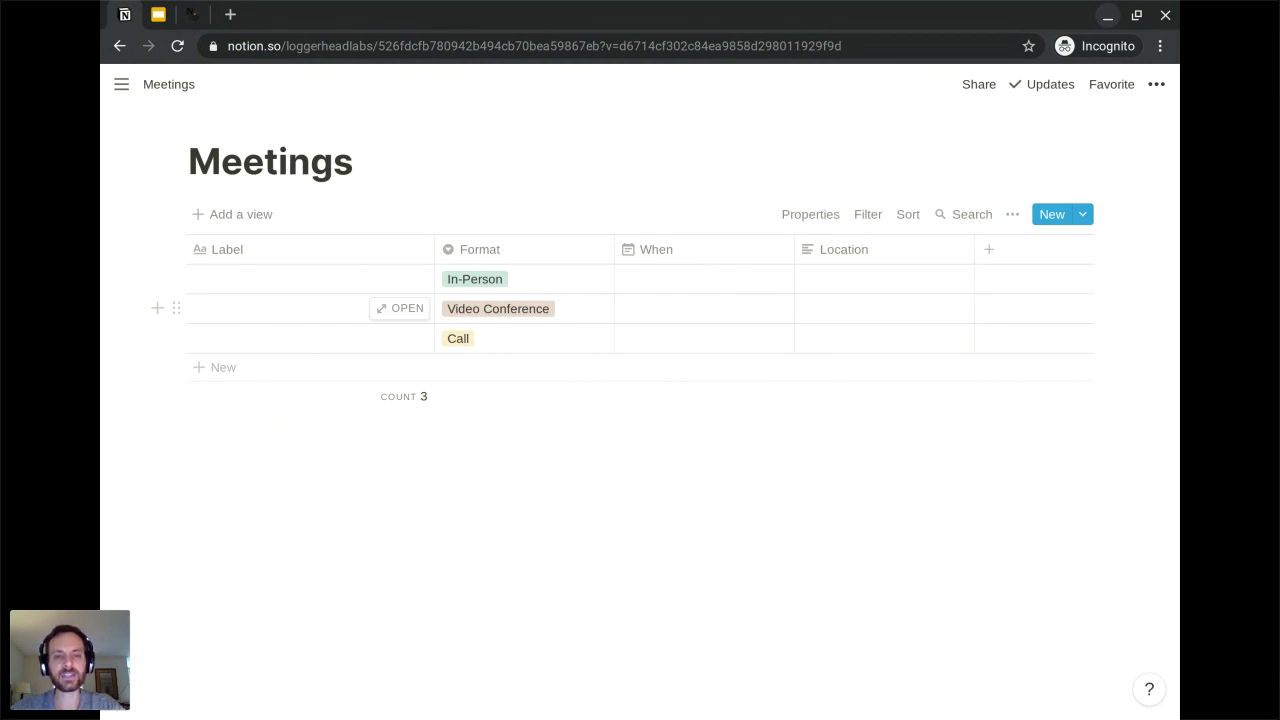
Set the color of the In-Person, Video Conference and Call options of the Format property to Default
left_click(574, 281)
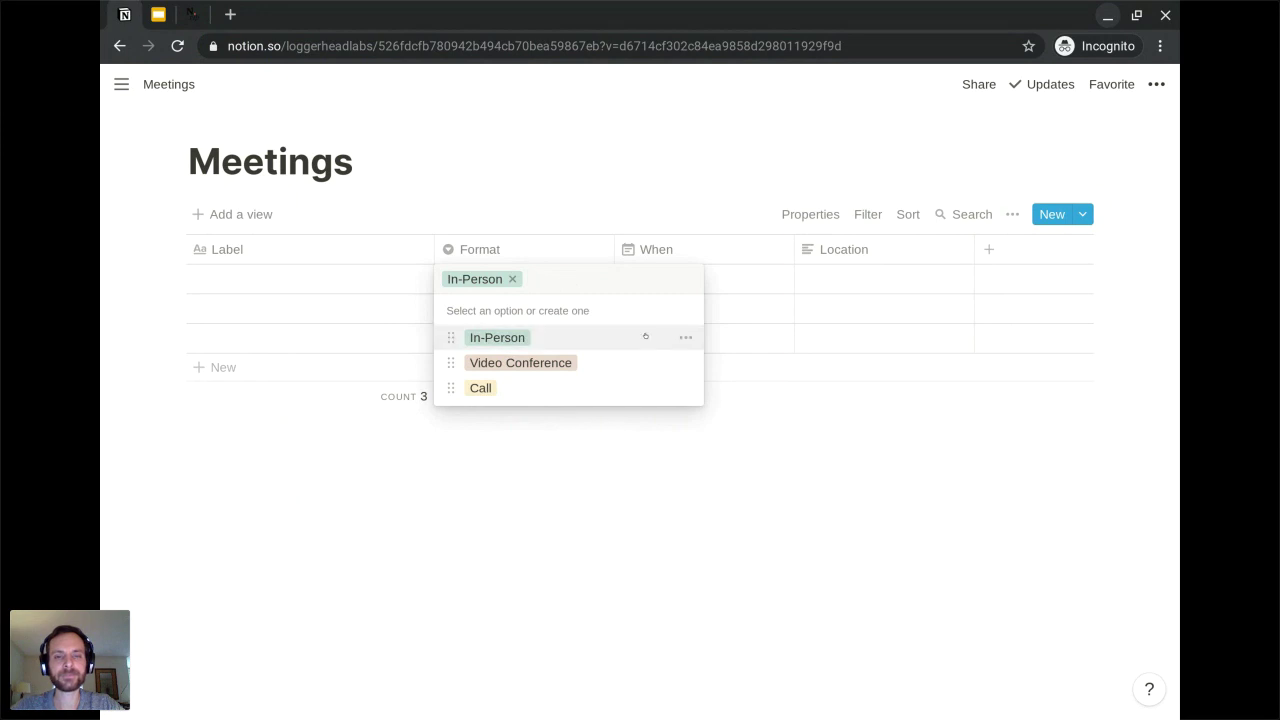
left_click(684, 339)
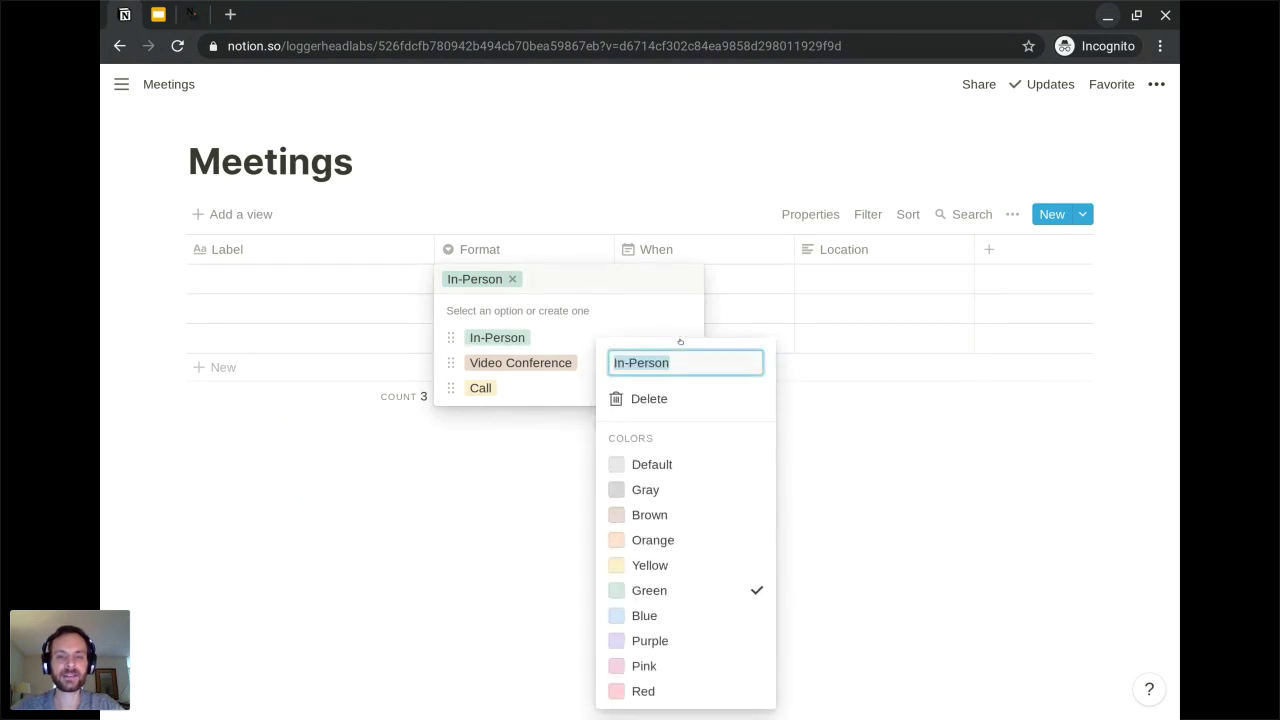
left_click(680, 459)
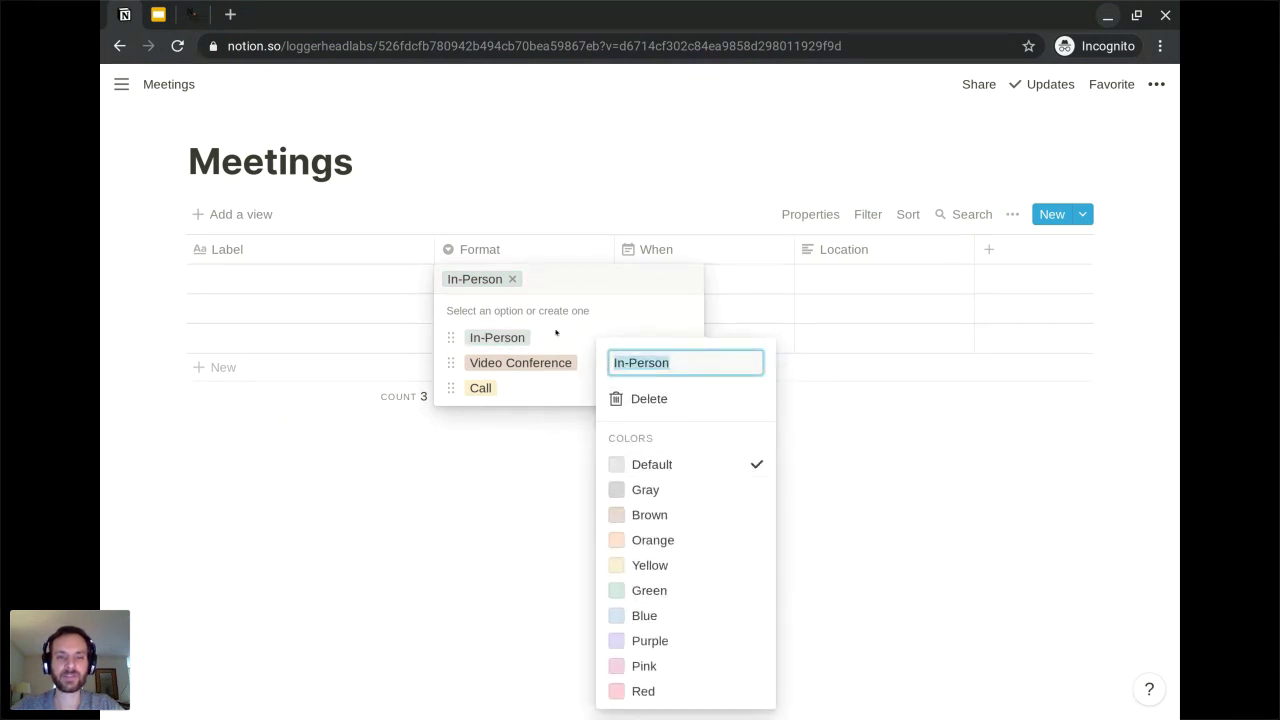
key("Escape")
left_click(686, 362)
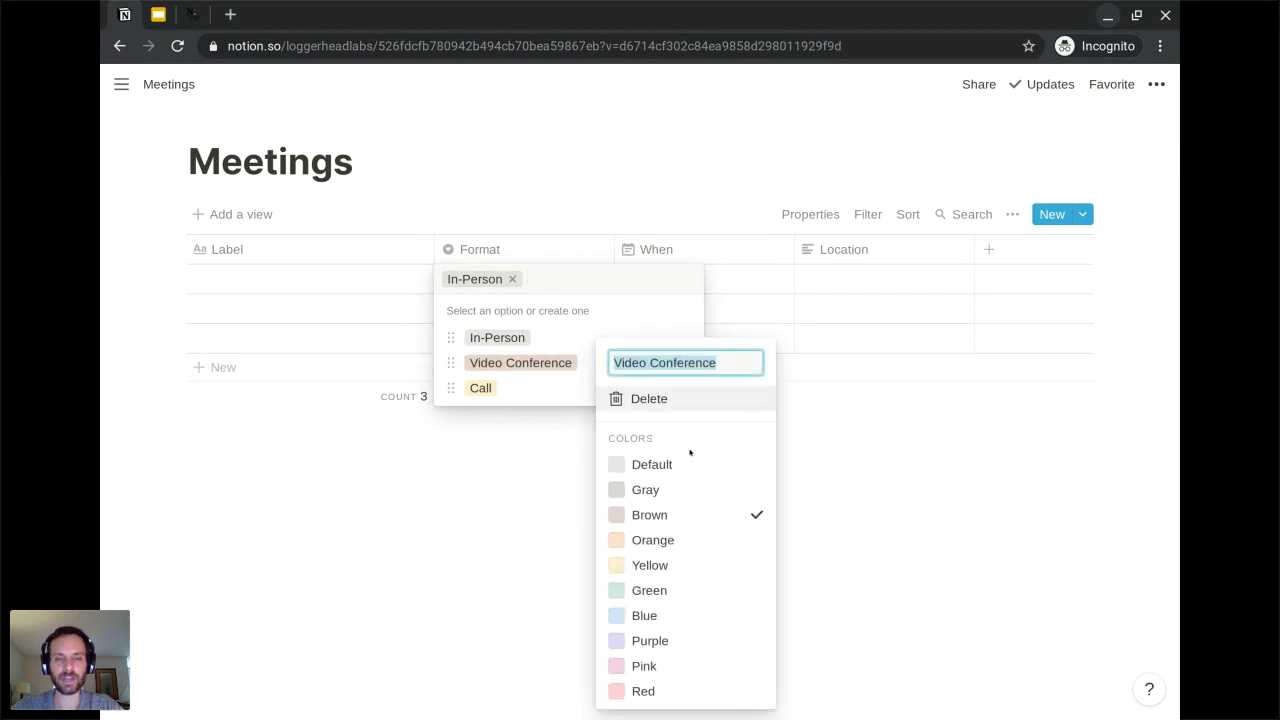
left_click(689, 465)
left_click(571, 335)
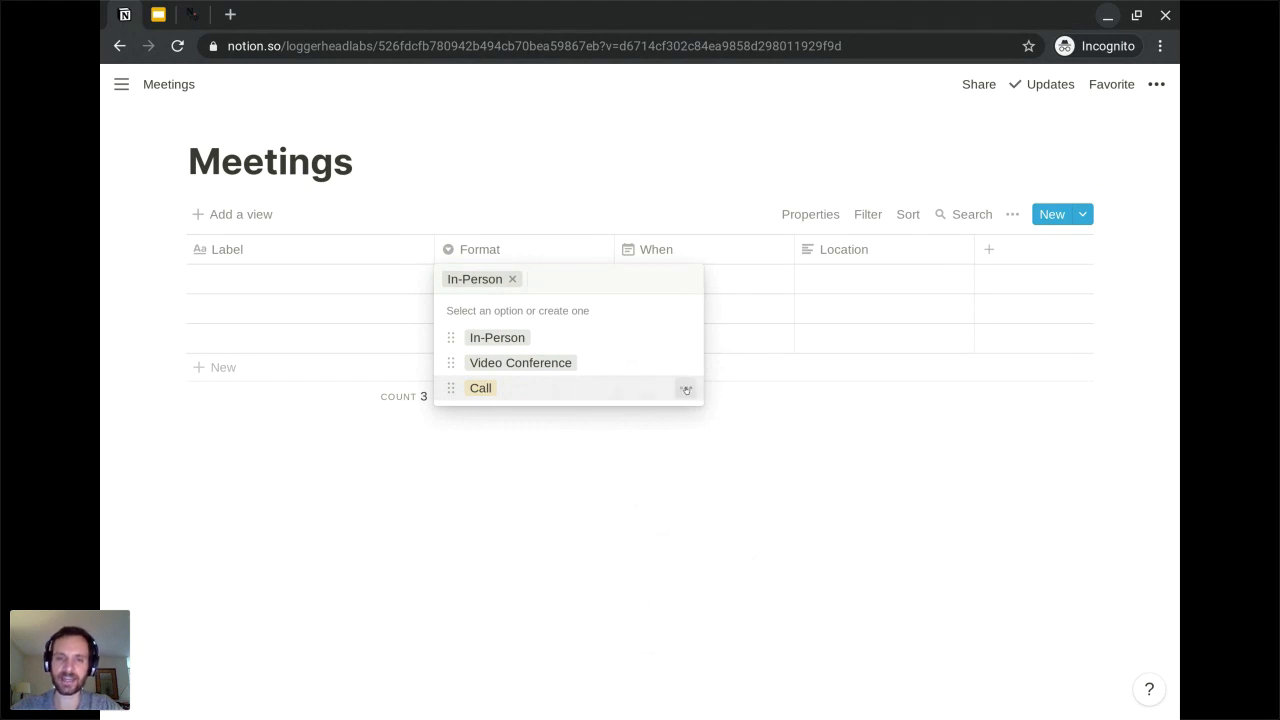
left_click(685, 390)
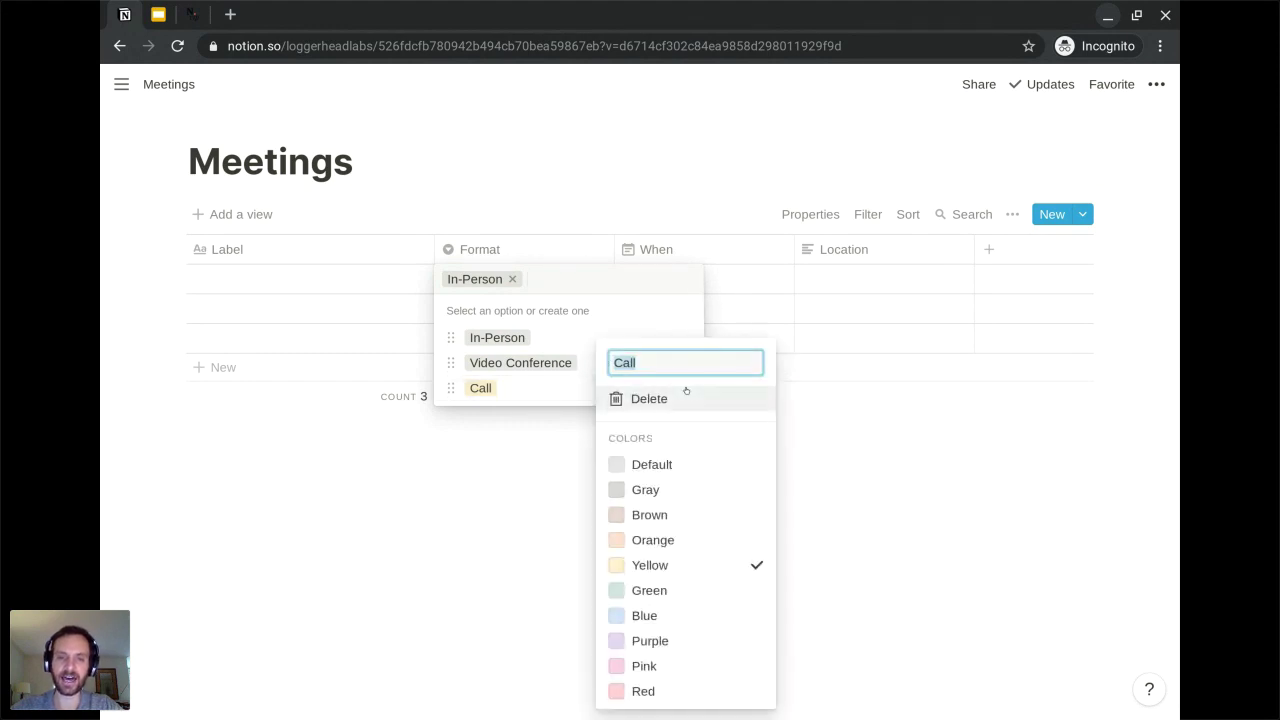
left_click(690, 464)
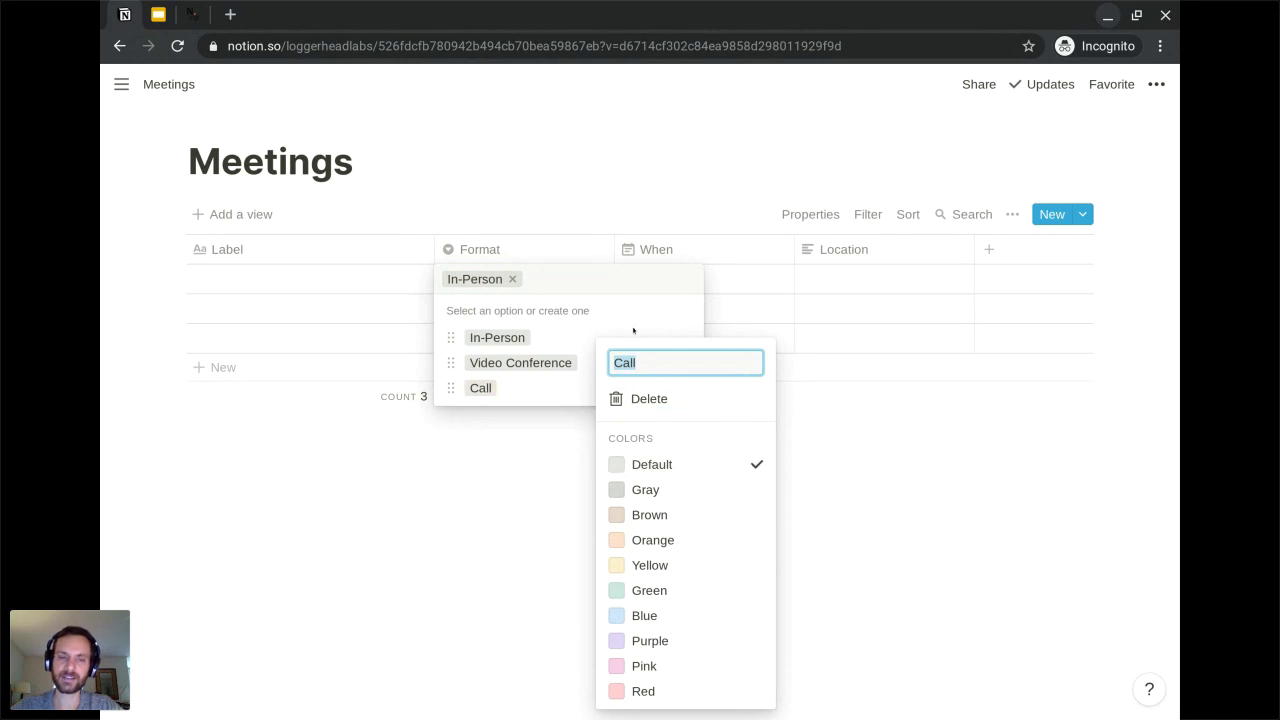
left_click(633, 330)
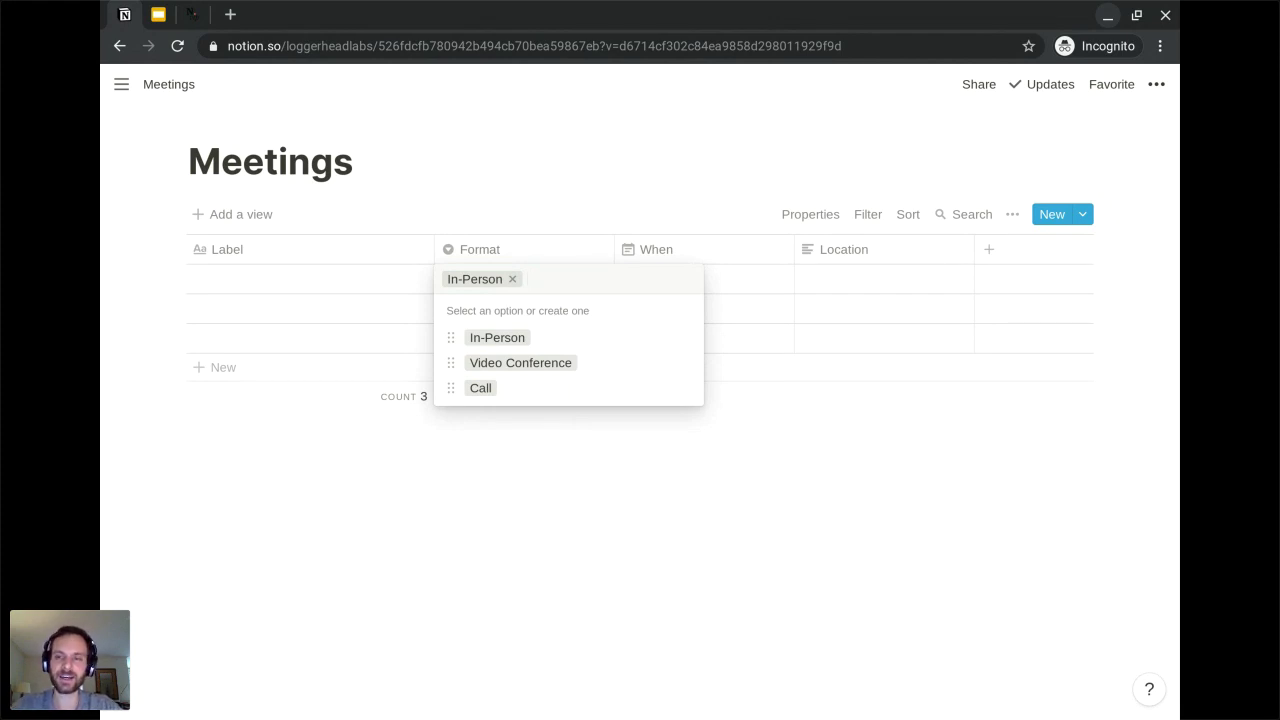
key("Escape")
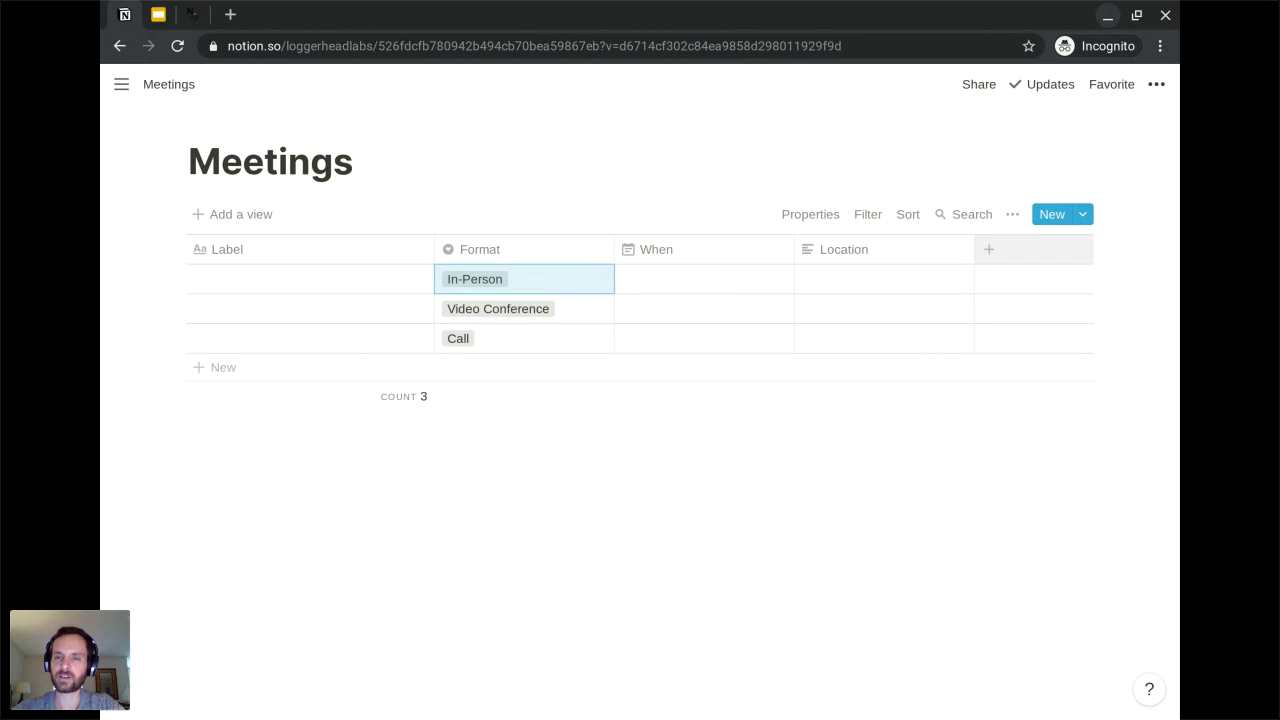
Add a property named Areas as a relation to the Areas database
left_click(990, 255)
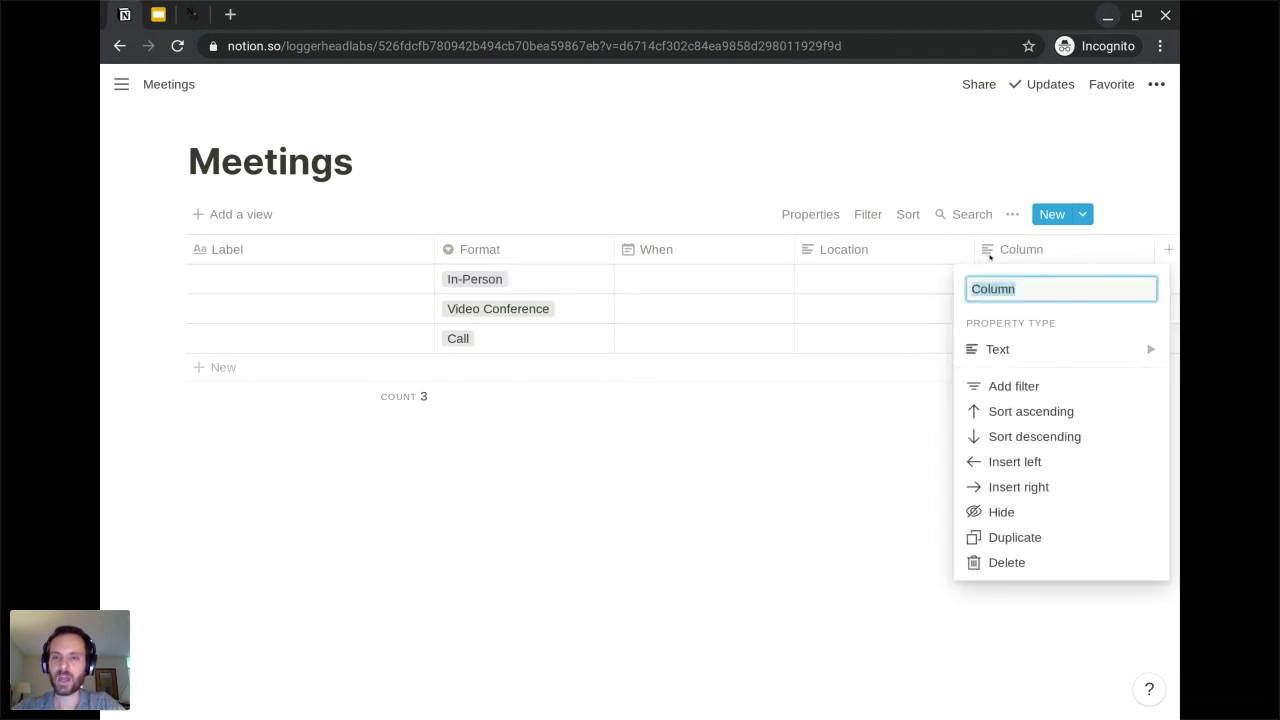
type("Areas")
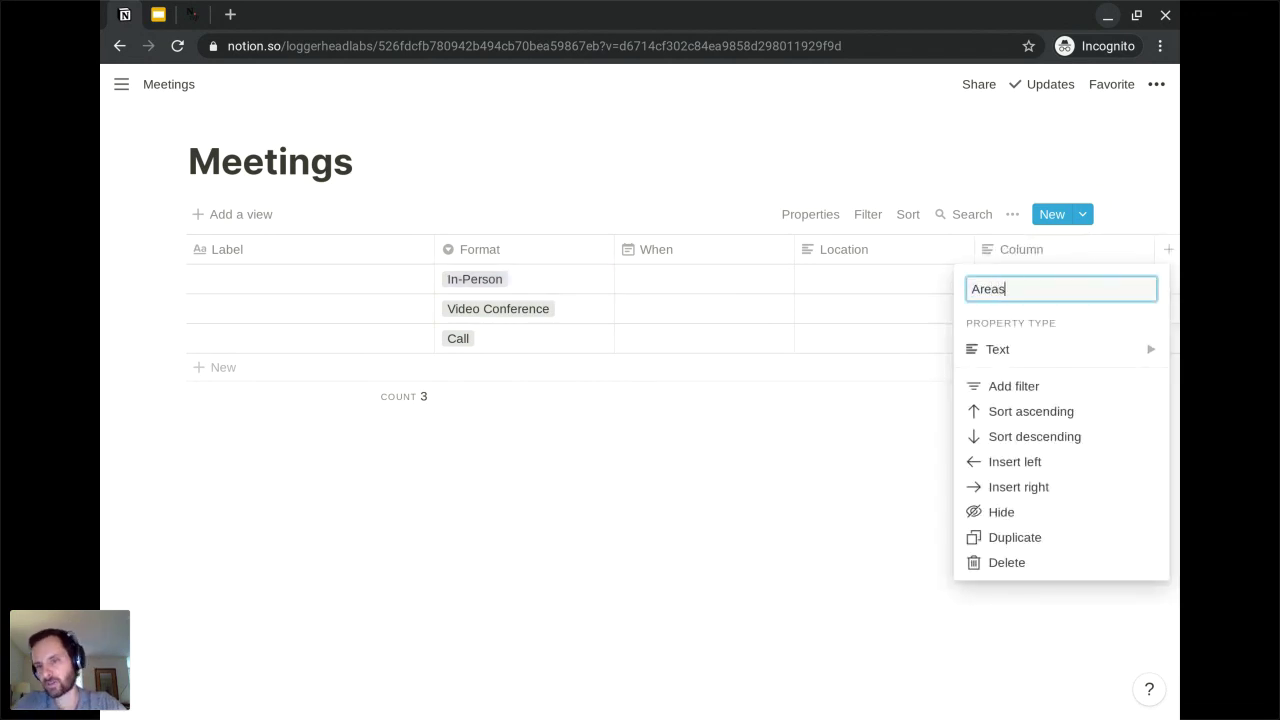
key("Down")
key("Return")
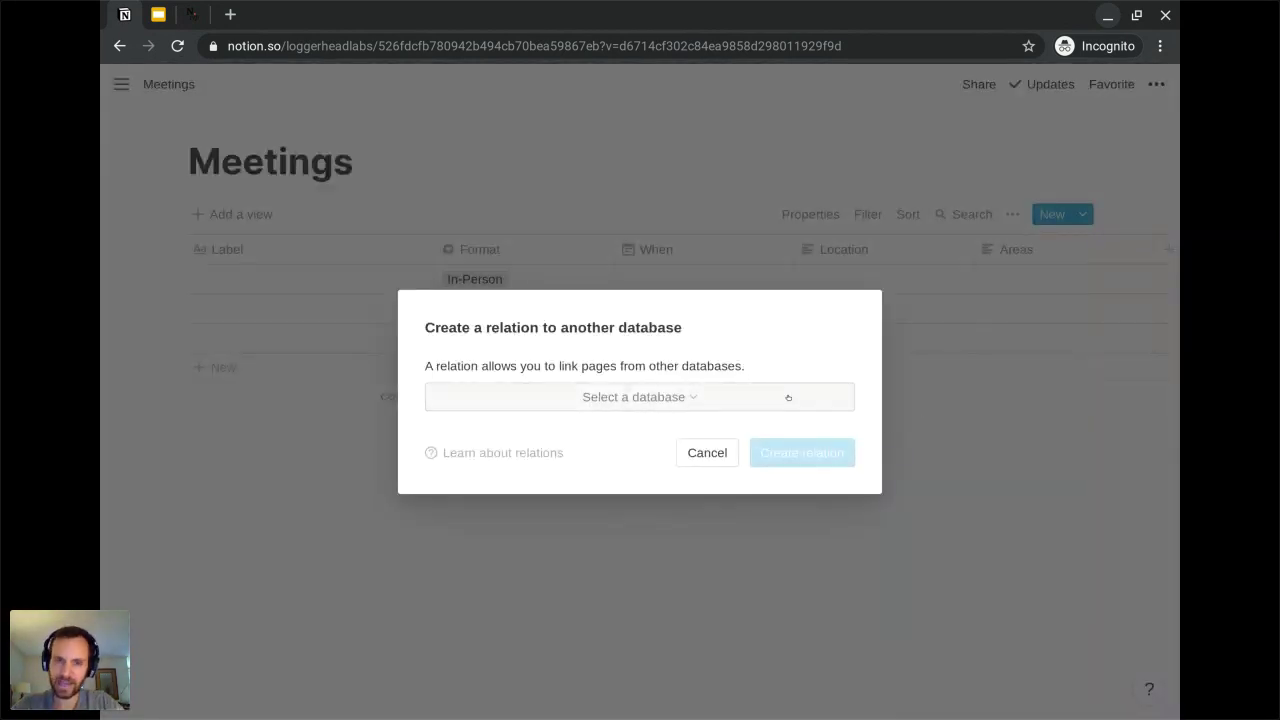
left_click(788, 397)
type("areas")
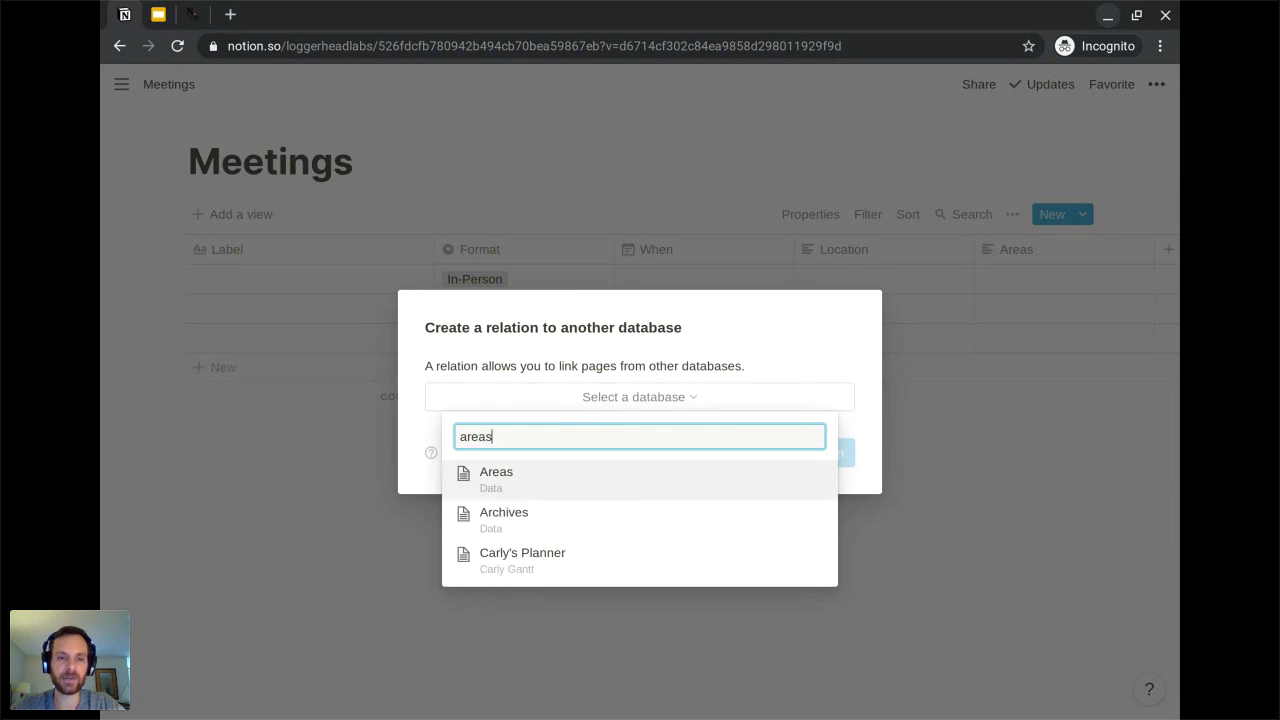
left_click(735, 488)
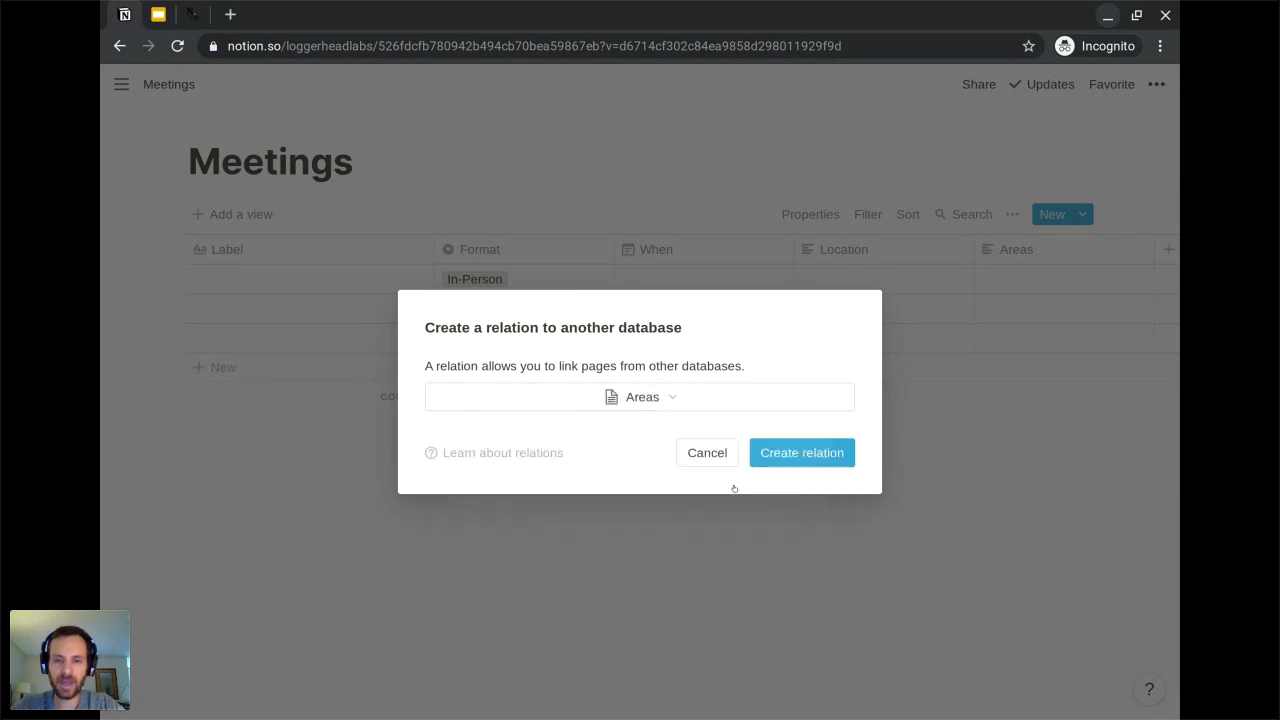
left_click(779, 455)
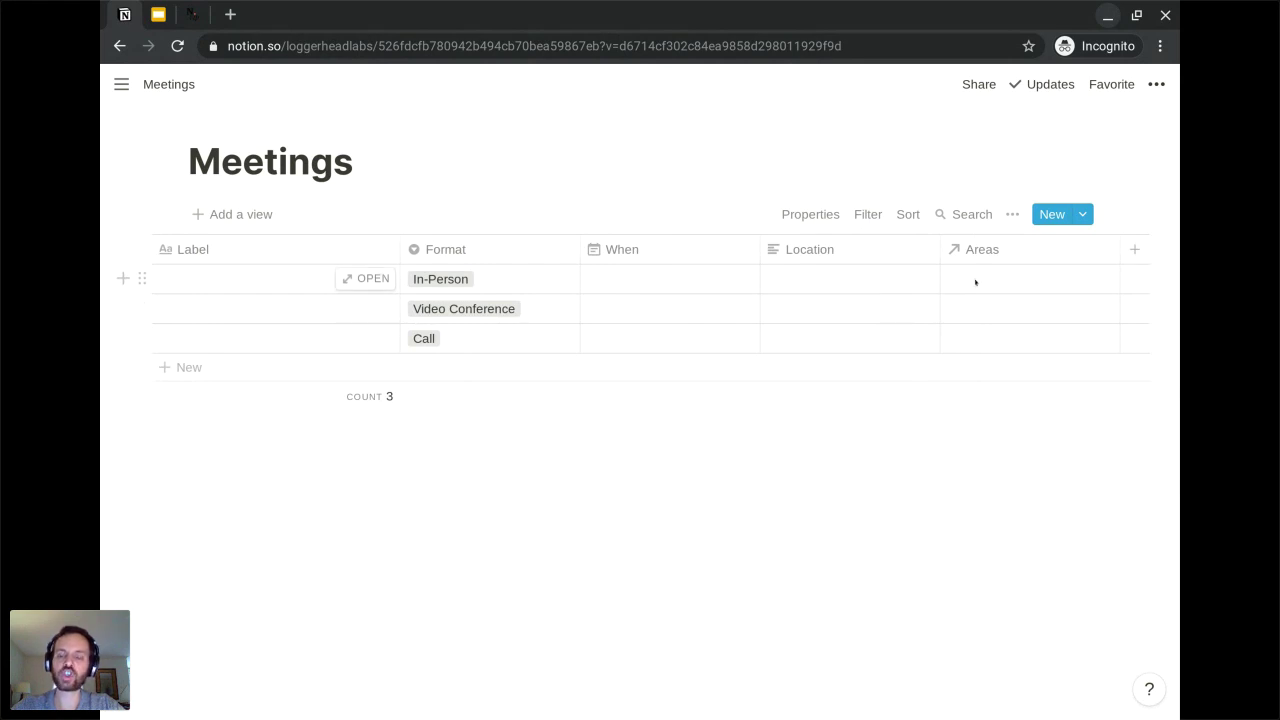
View the pages that can be linked in the first row's Areas cell, without linking any
left_click(975, 279)
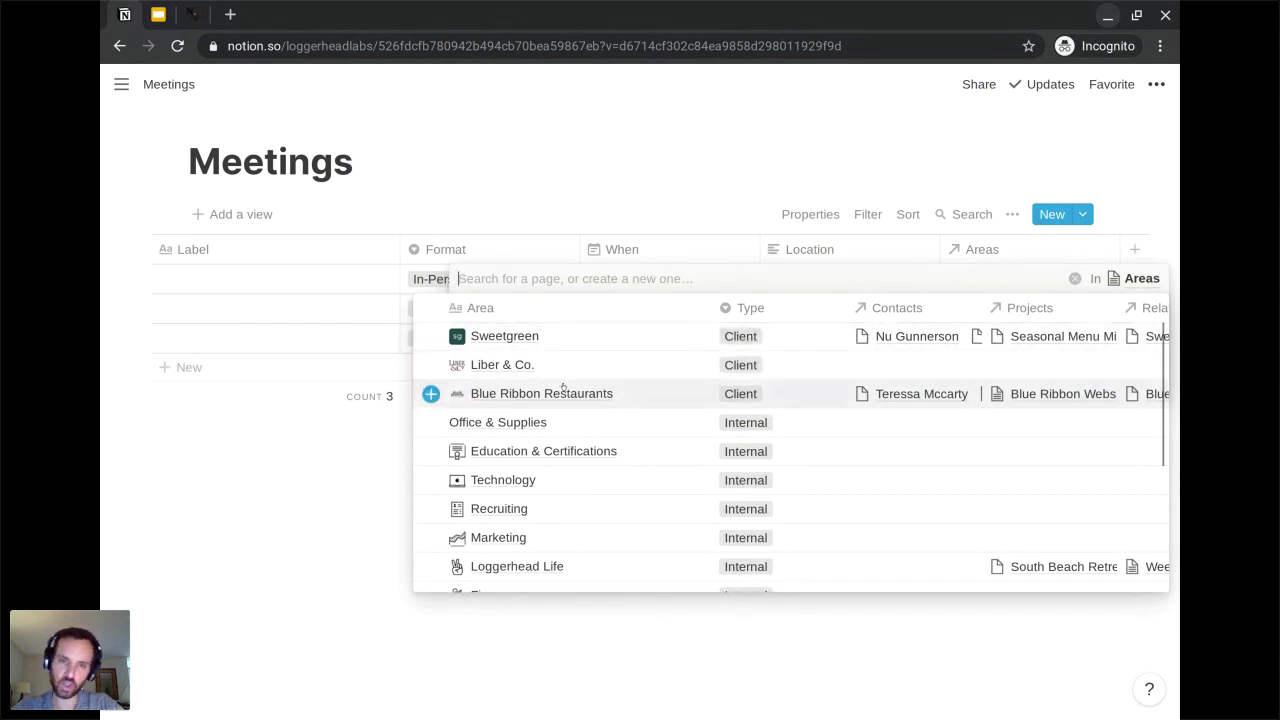
left_click(646, 175)
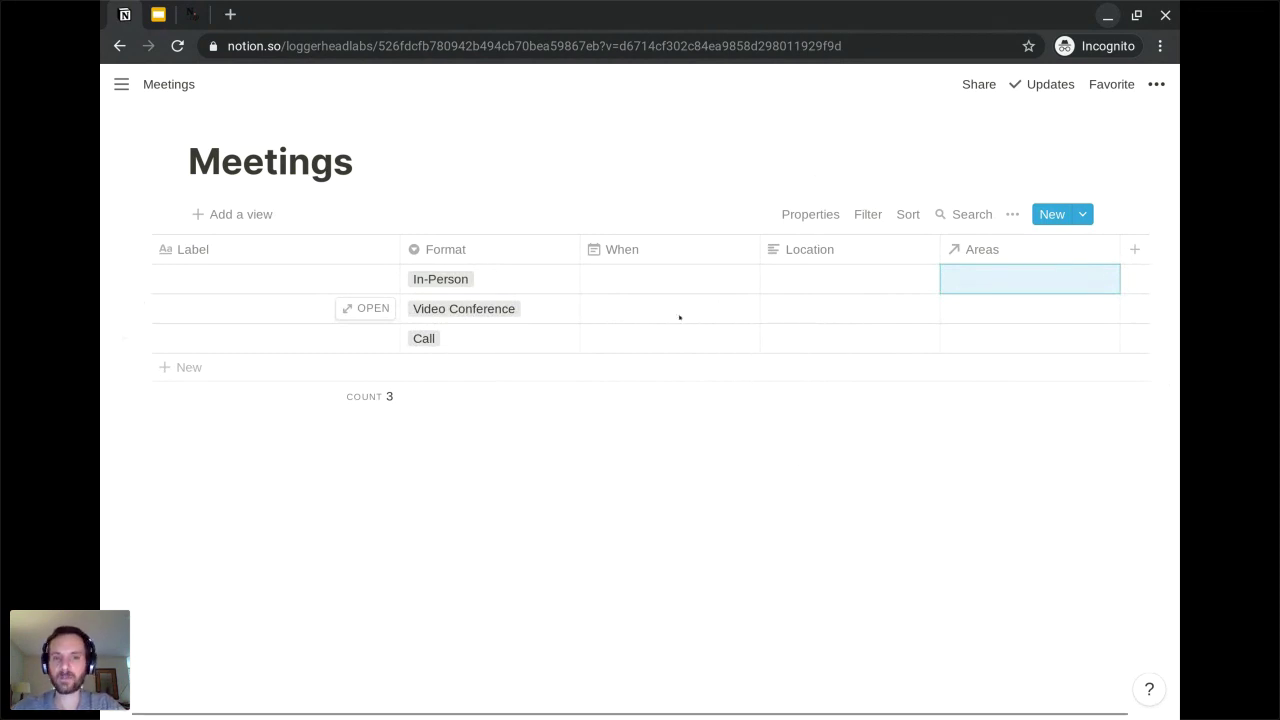
Paste the copied meeting records into the Meetings table, starting at the first row's Label cell
scroll(675, 311, "left", 1)
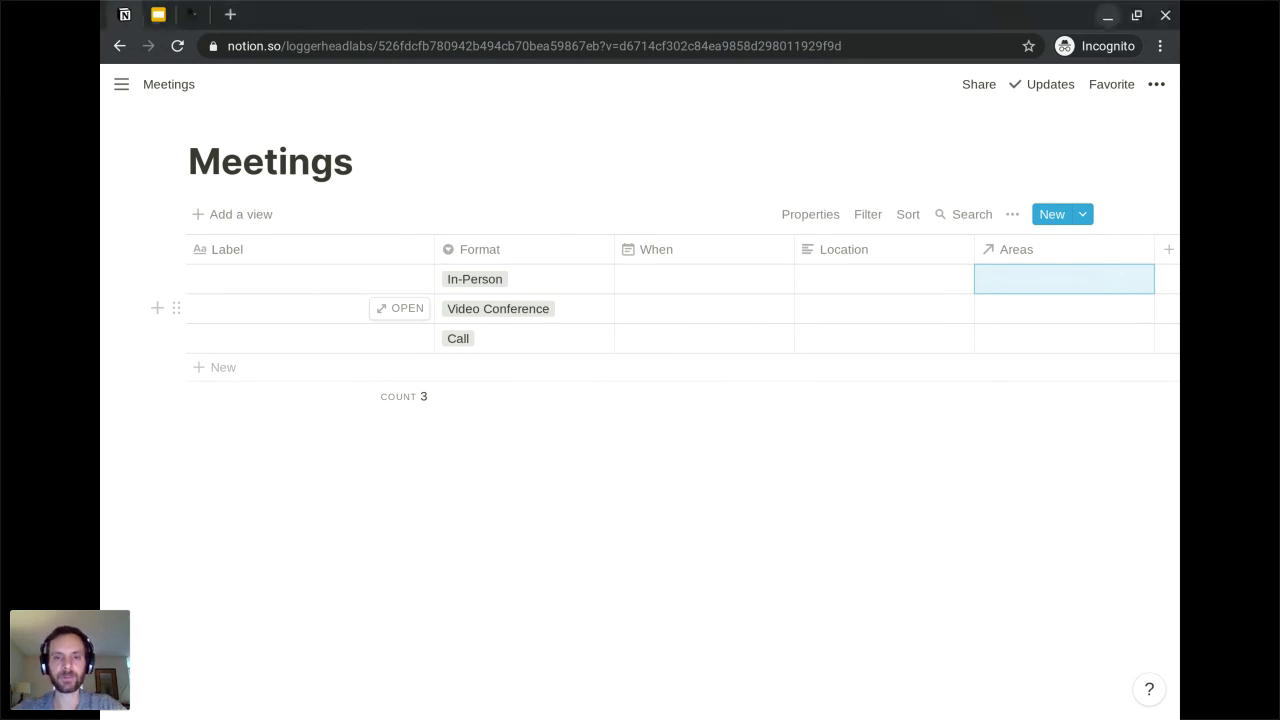
left_click(286, 282)
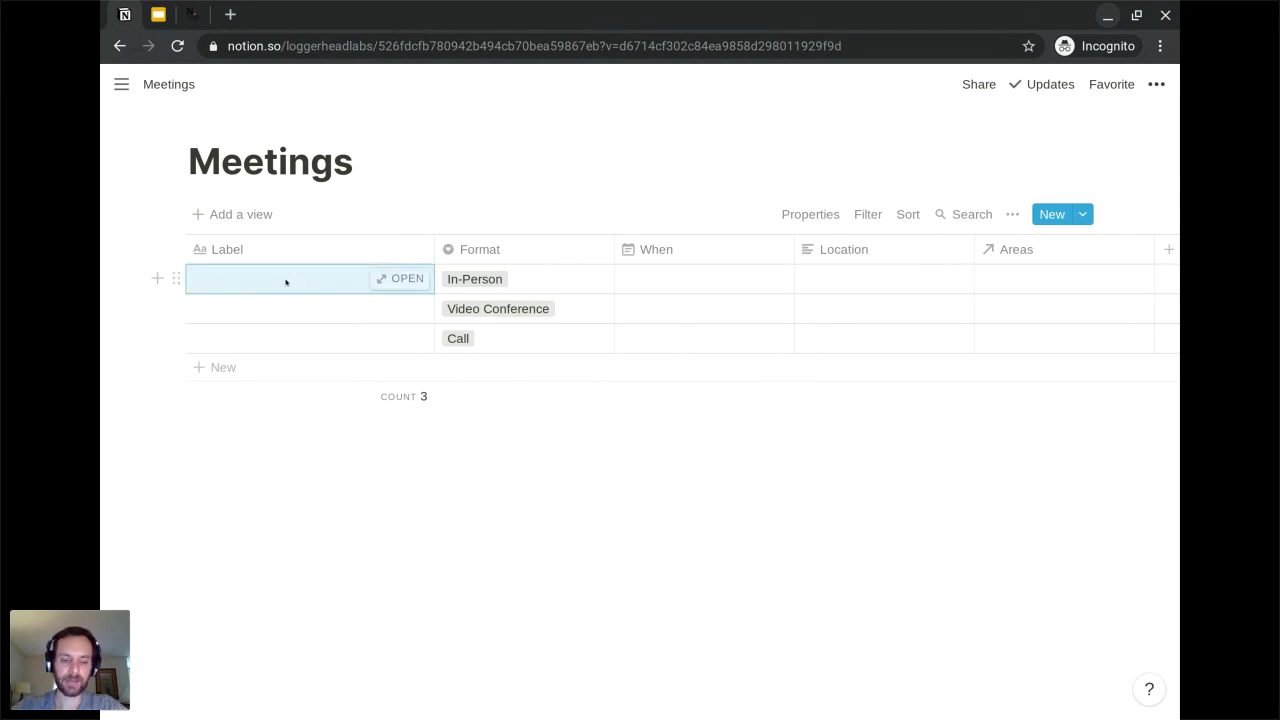
key("ctrl+v")
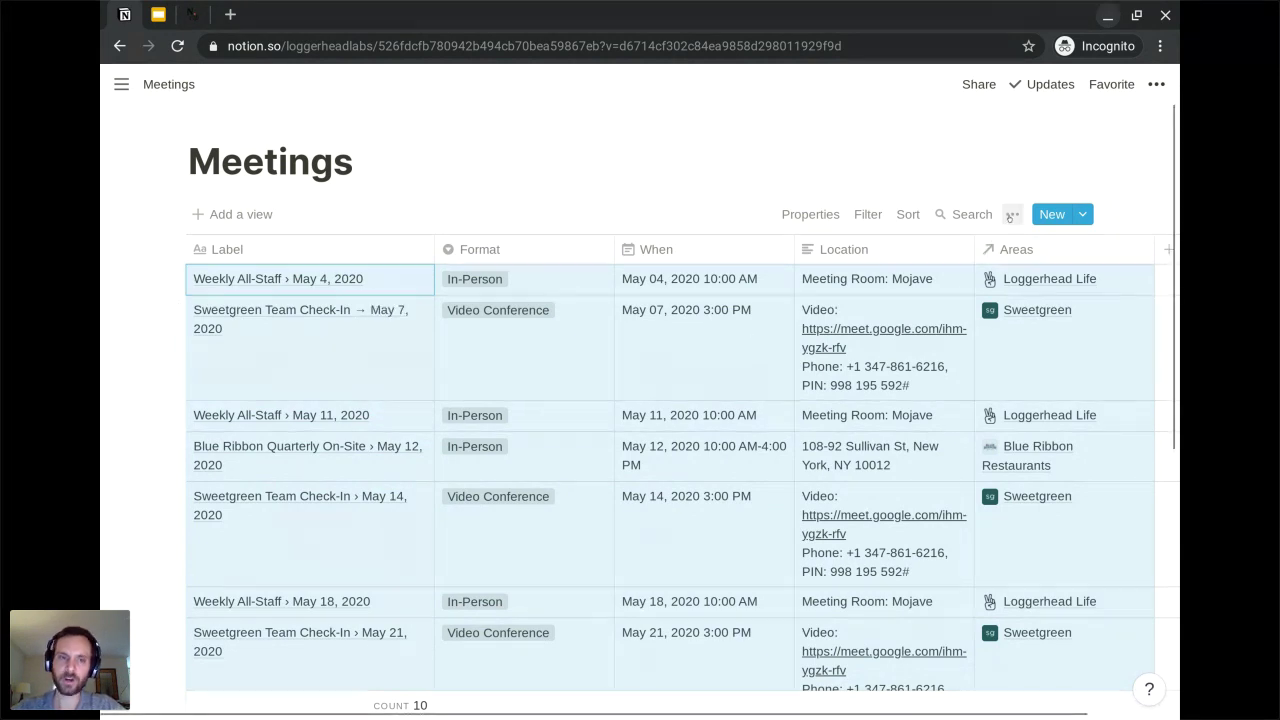
Turn off cell wrapping for the Meetings table and deselect the pasted rows
left_click(1012, 215)
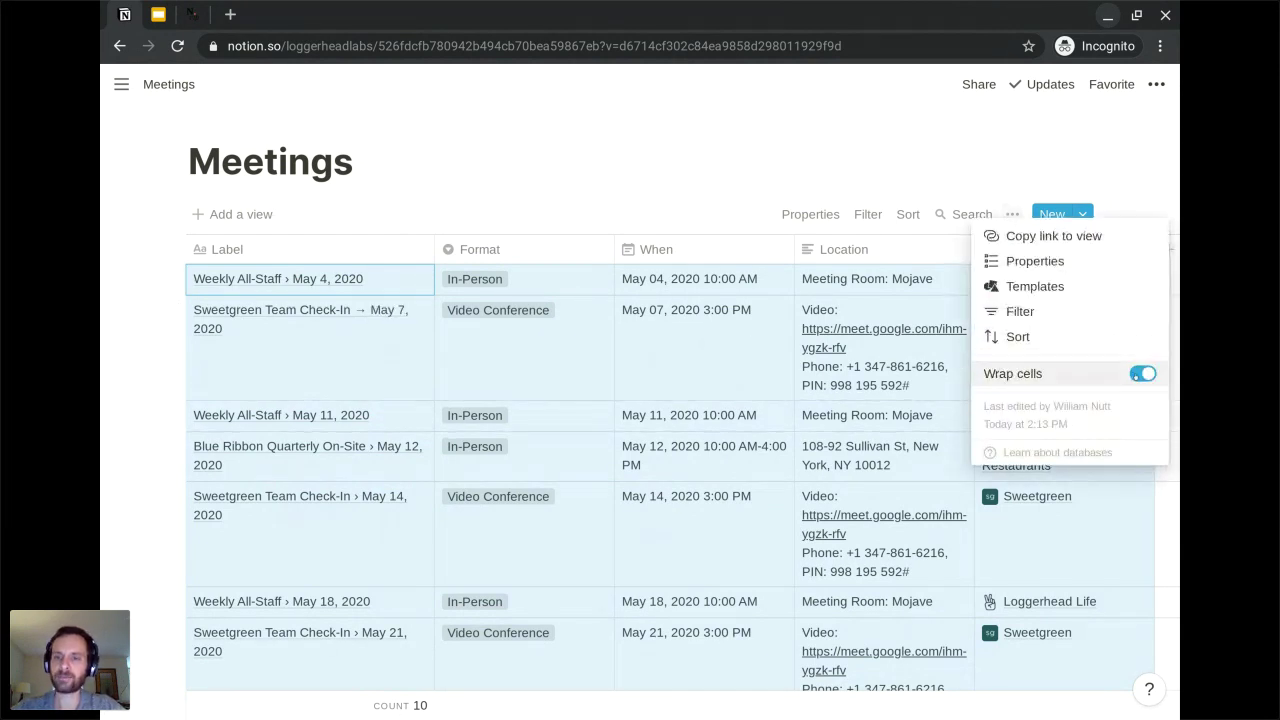
left_click(1143, 373)
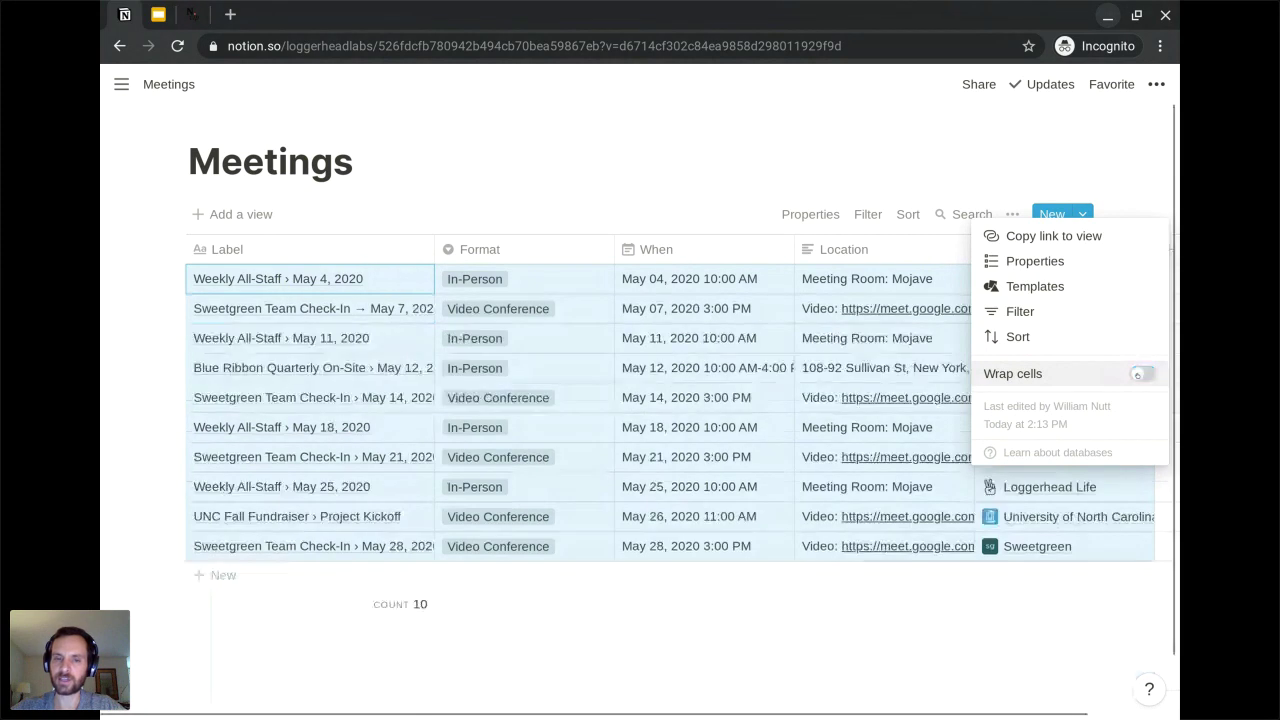
left_click(660, 170)
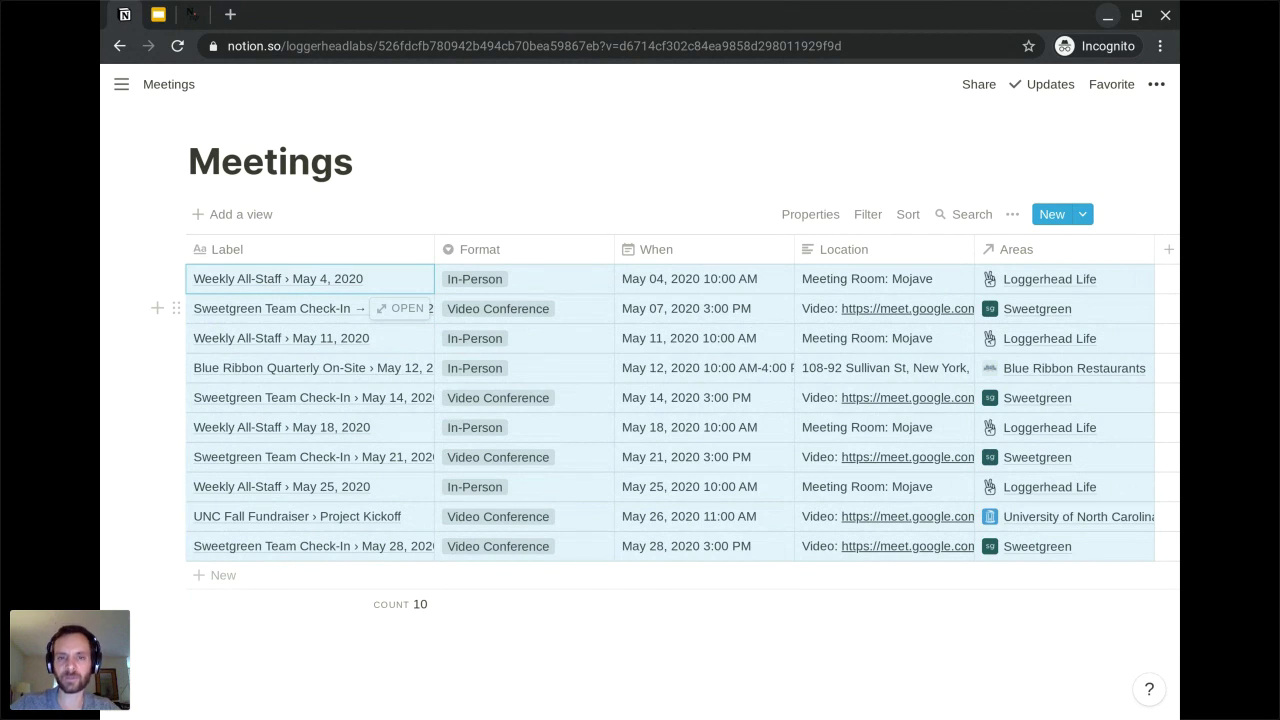
left_click(354, 161)
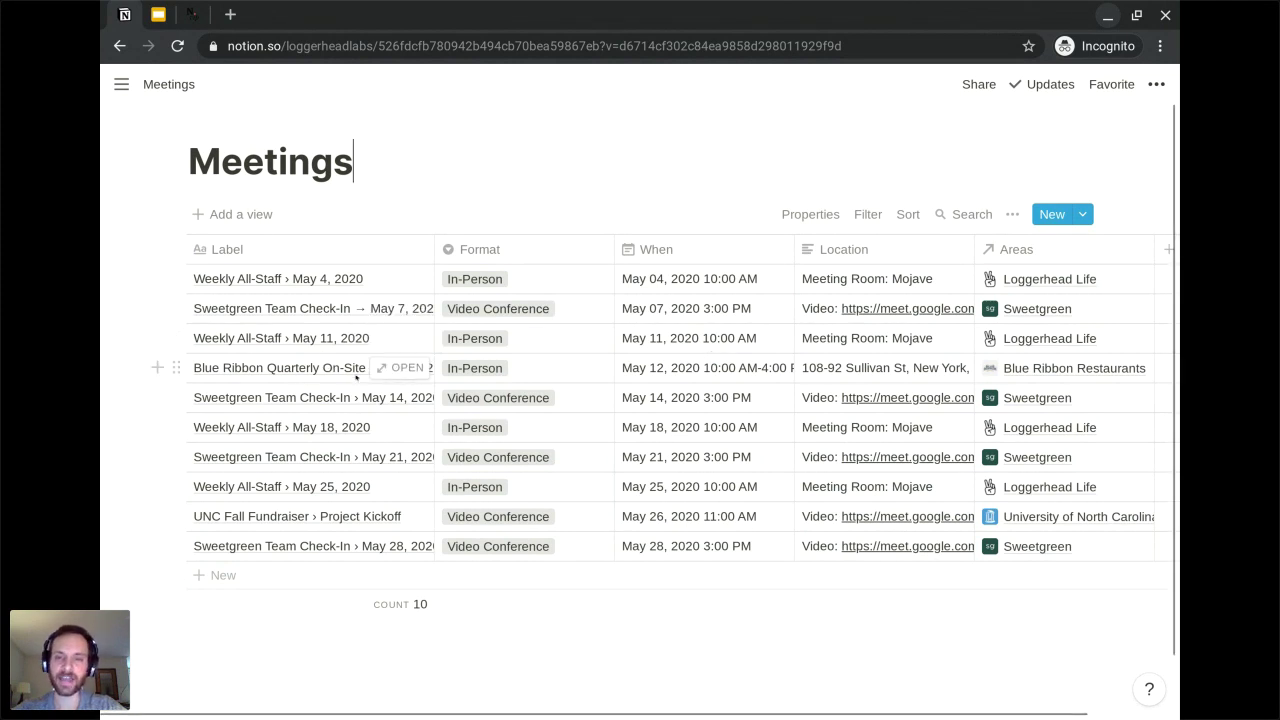
Check the end date and time settings in the When cell of the Blue Ribbon Quarterly On-Site meeting
left_click(737, 370)
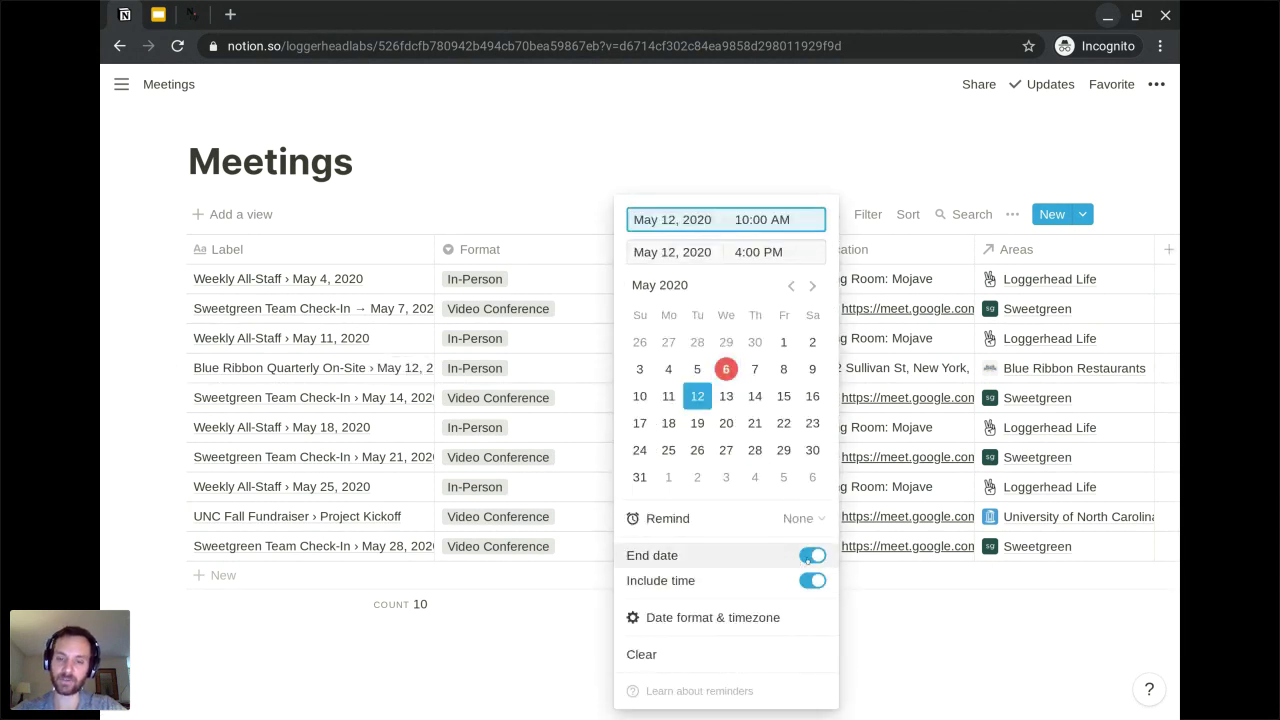
left_click(584, 186)
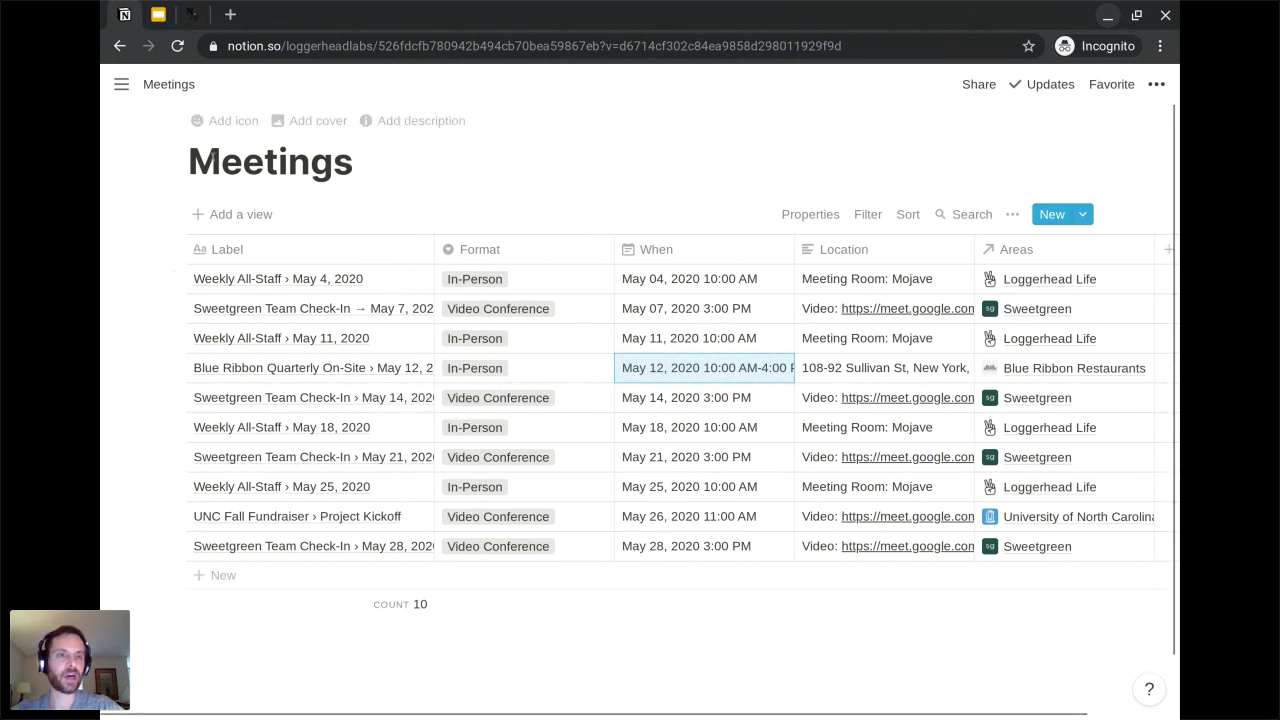
Open the May 7 Sweetgreen meeting from the Meetings calendar on the Home Base page
mouse_move(121, 84)
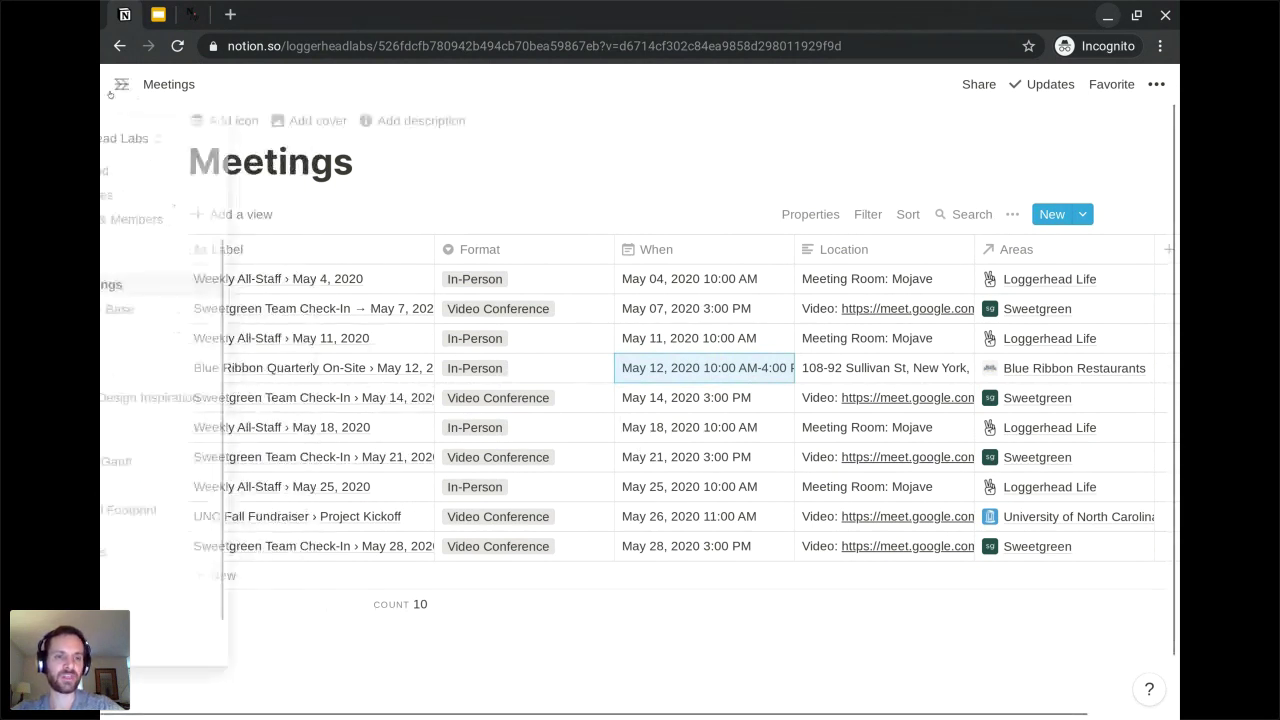
left_click(168, 310)
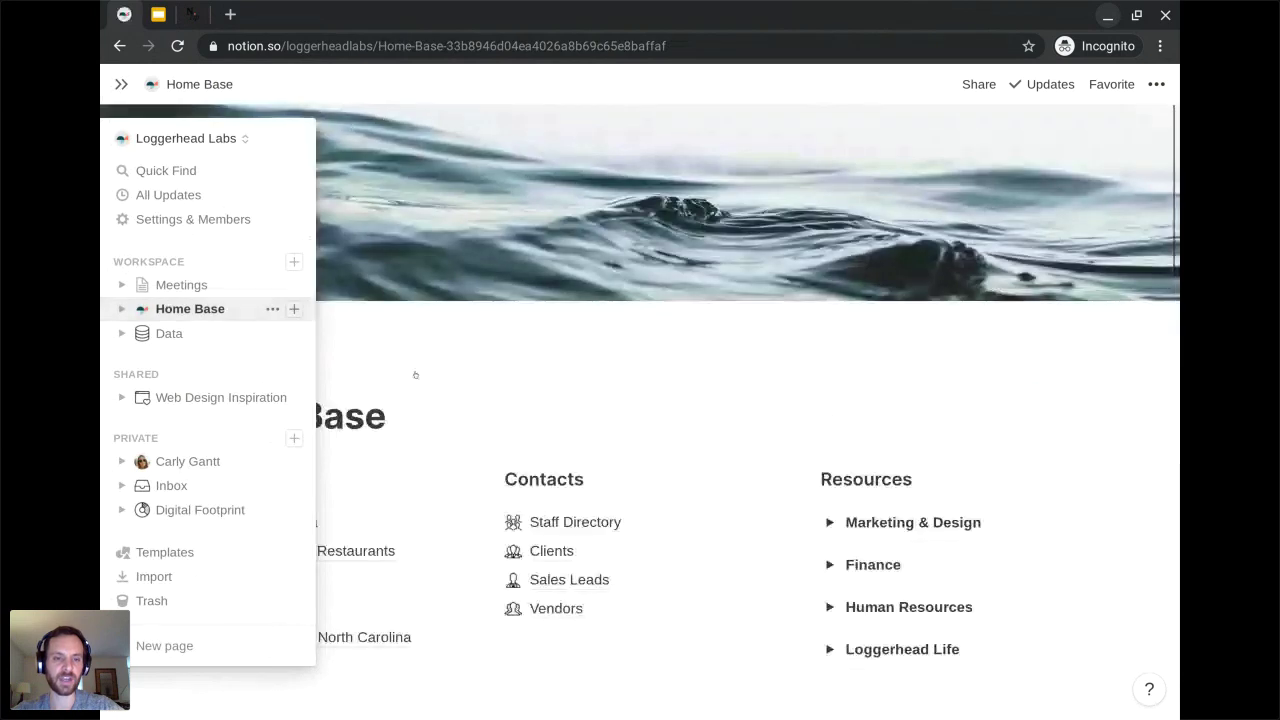
scroll(437, 394, "down", 6)
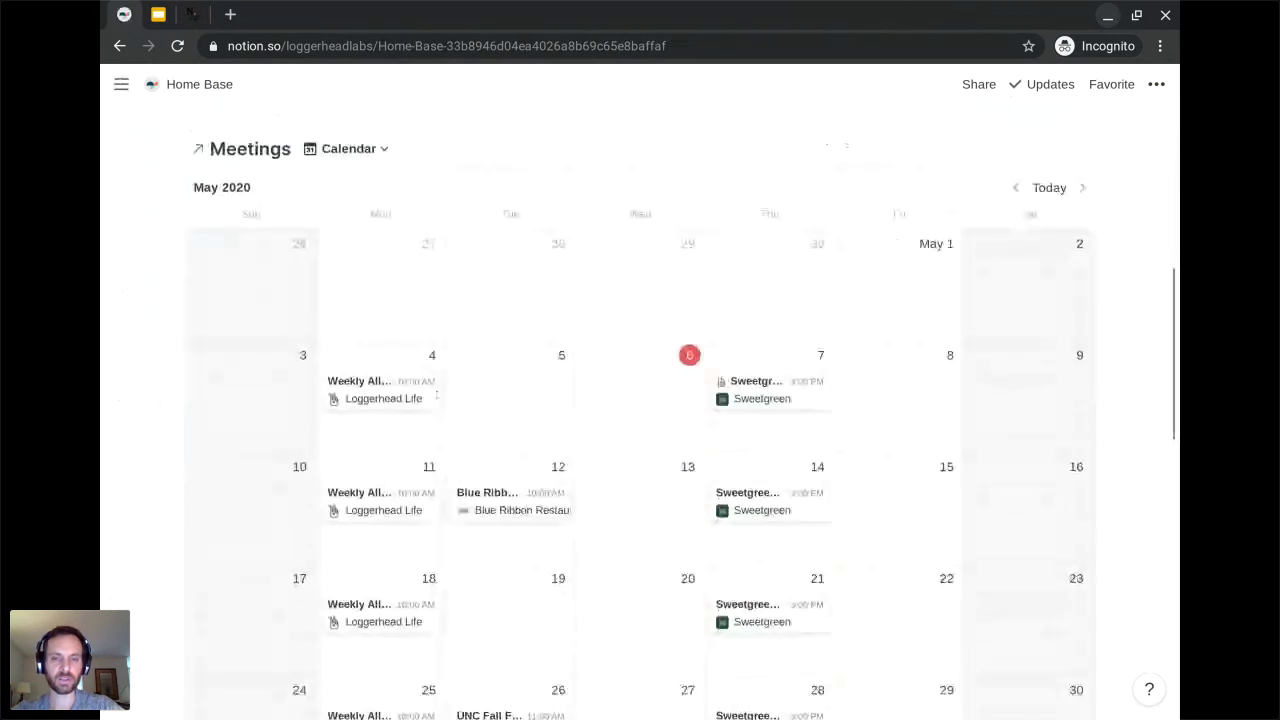
left_click(766, 391)
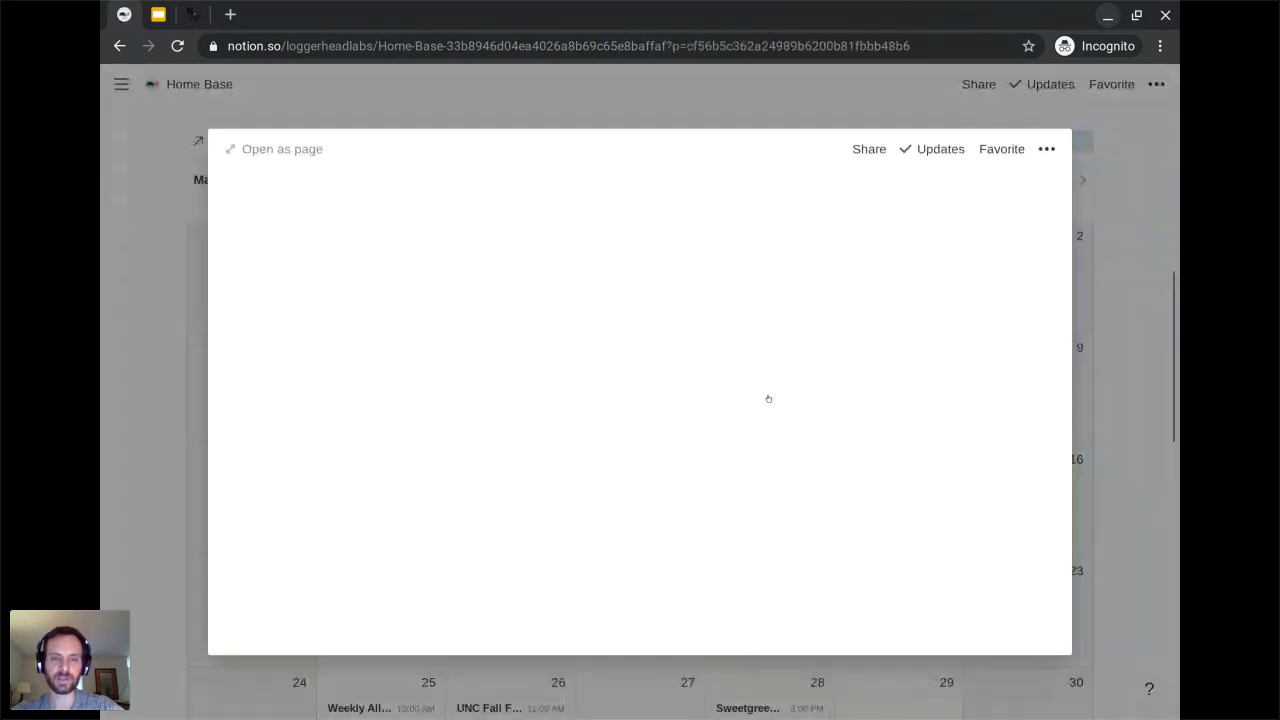
Examine the meeting page's Purpose, Resources, Agenda, Notes and Action Items sections, and close the page
scroll(707, 455, "down", 5)
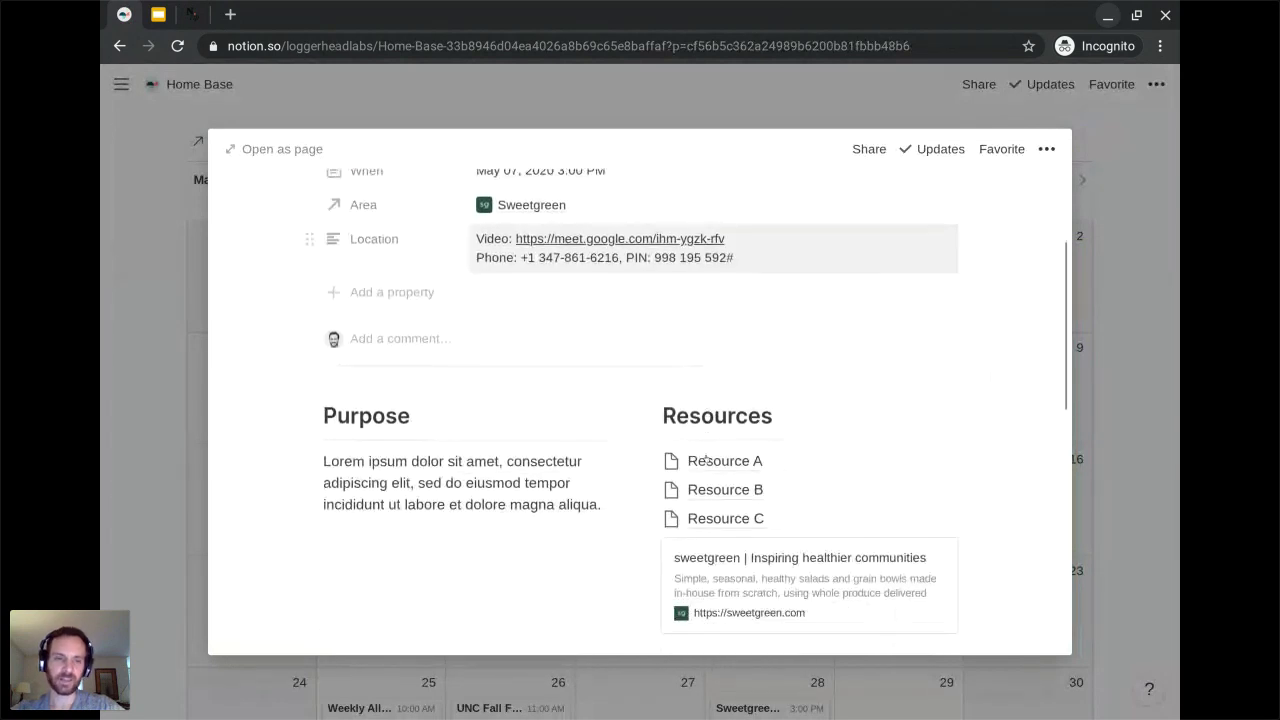
scroll(511, 455, "down", 1)
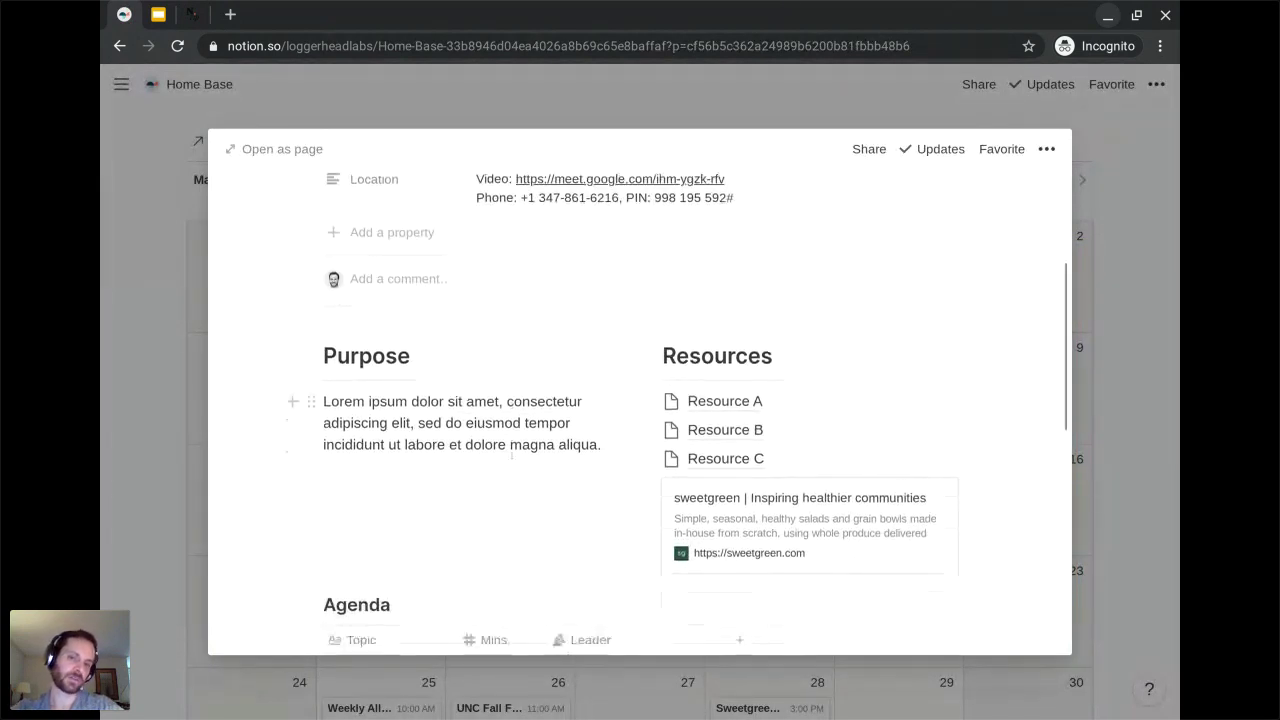
scroll(511, 455, "down", 2)
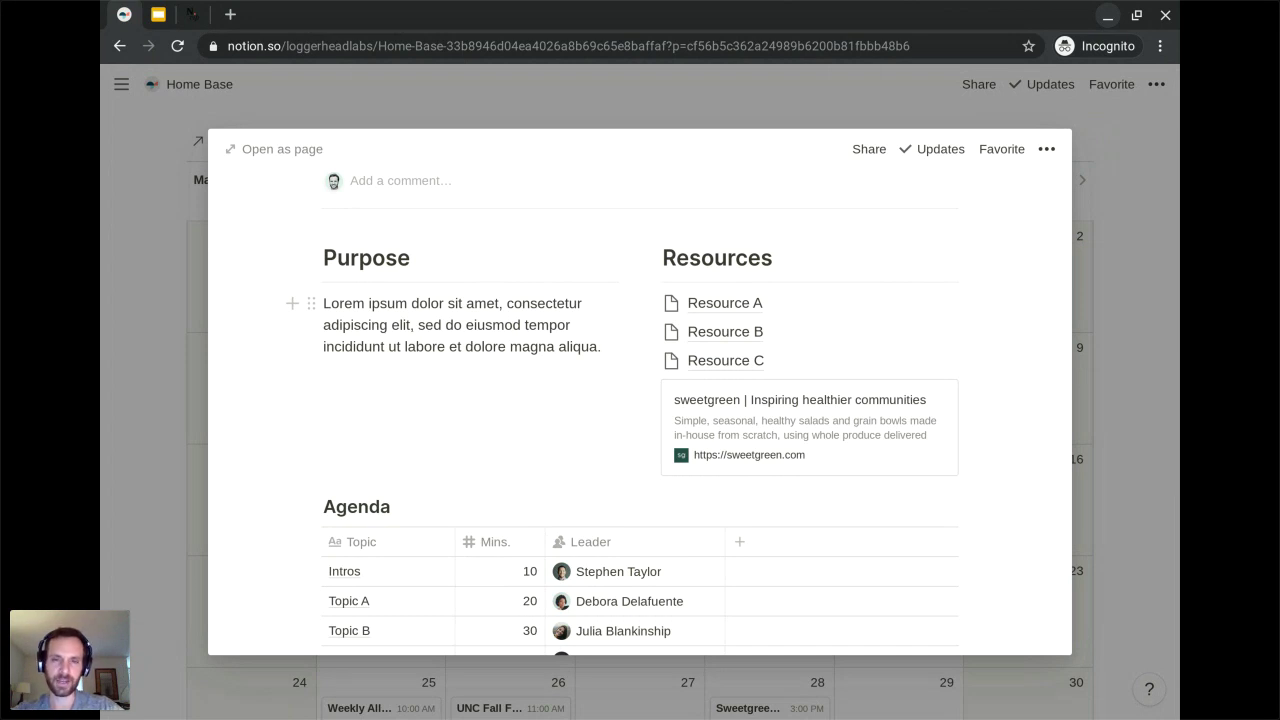
scroll(356, 286, "down", 3)
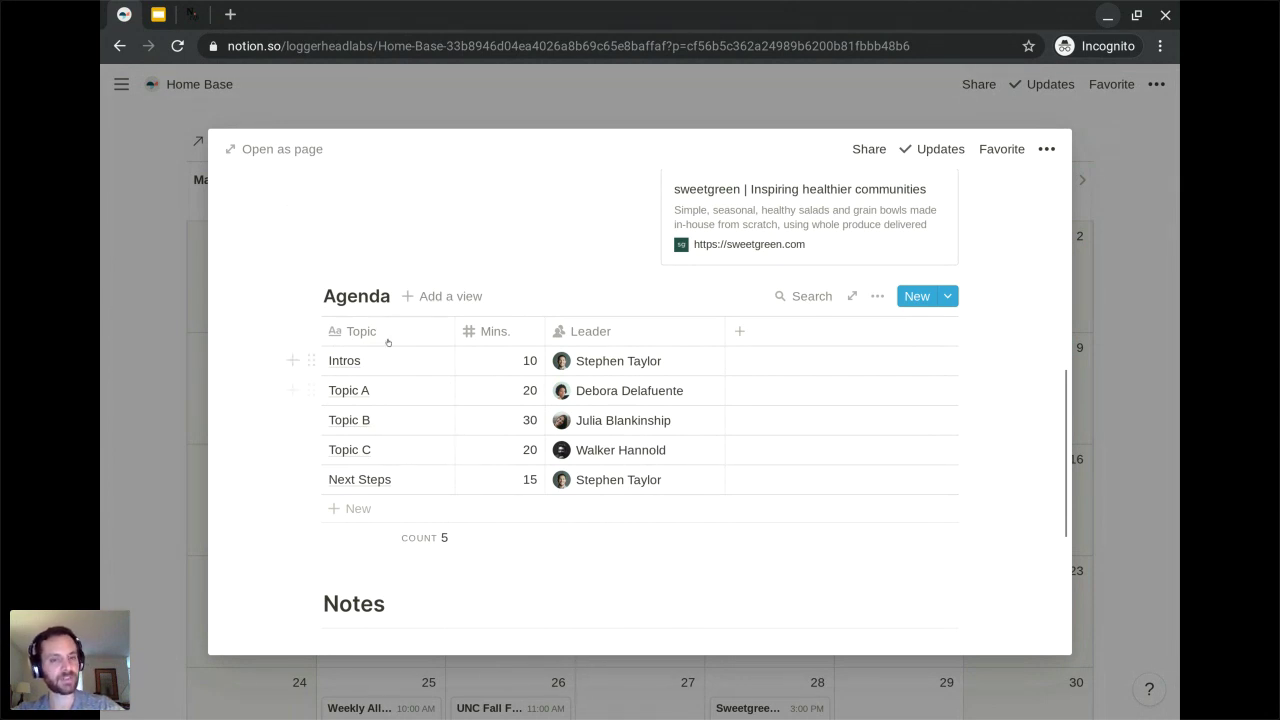
scroll(403, 413, "down", 3)
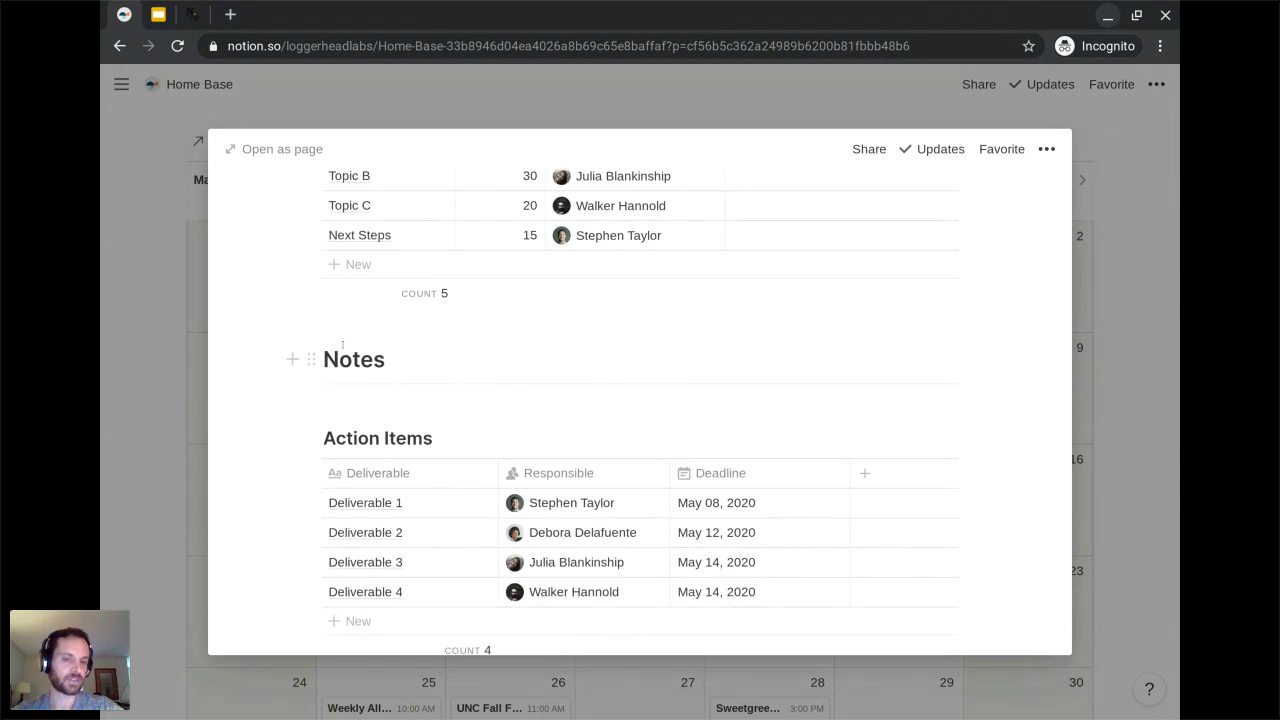
scroll(369, 383, "down", 1)
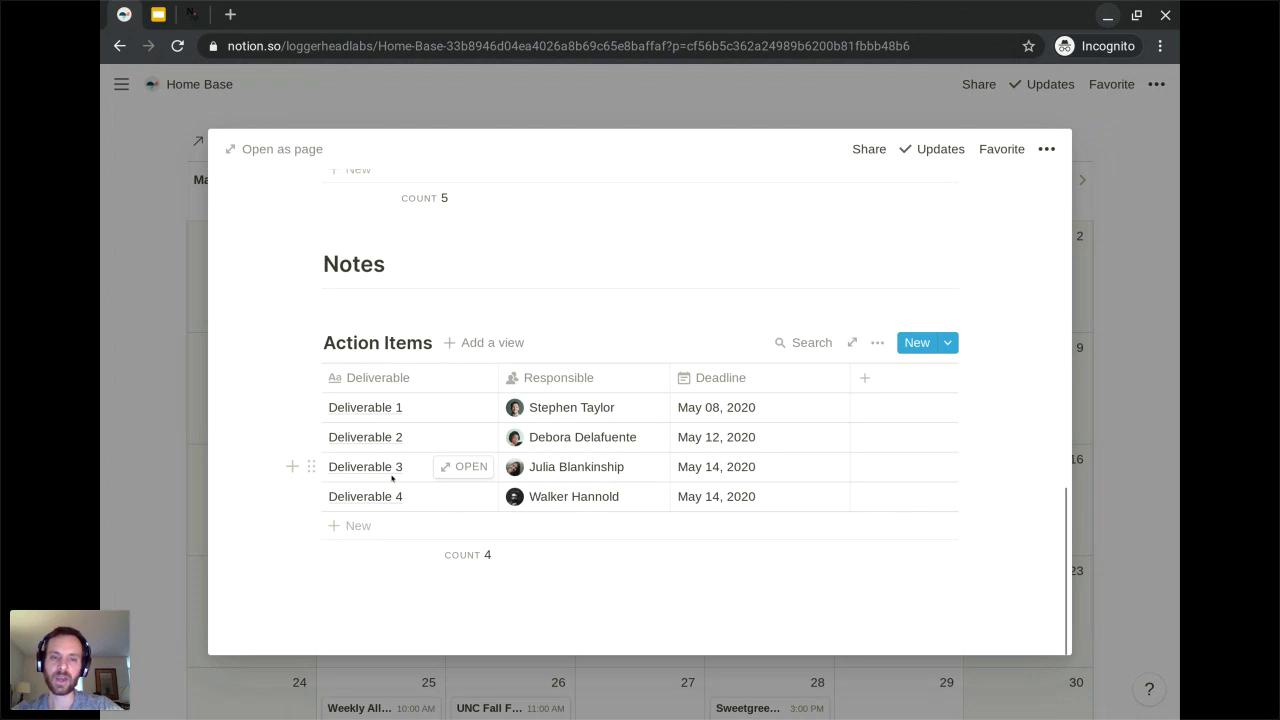
scroll(530, 446, "up", 2)
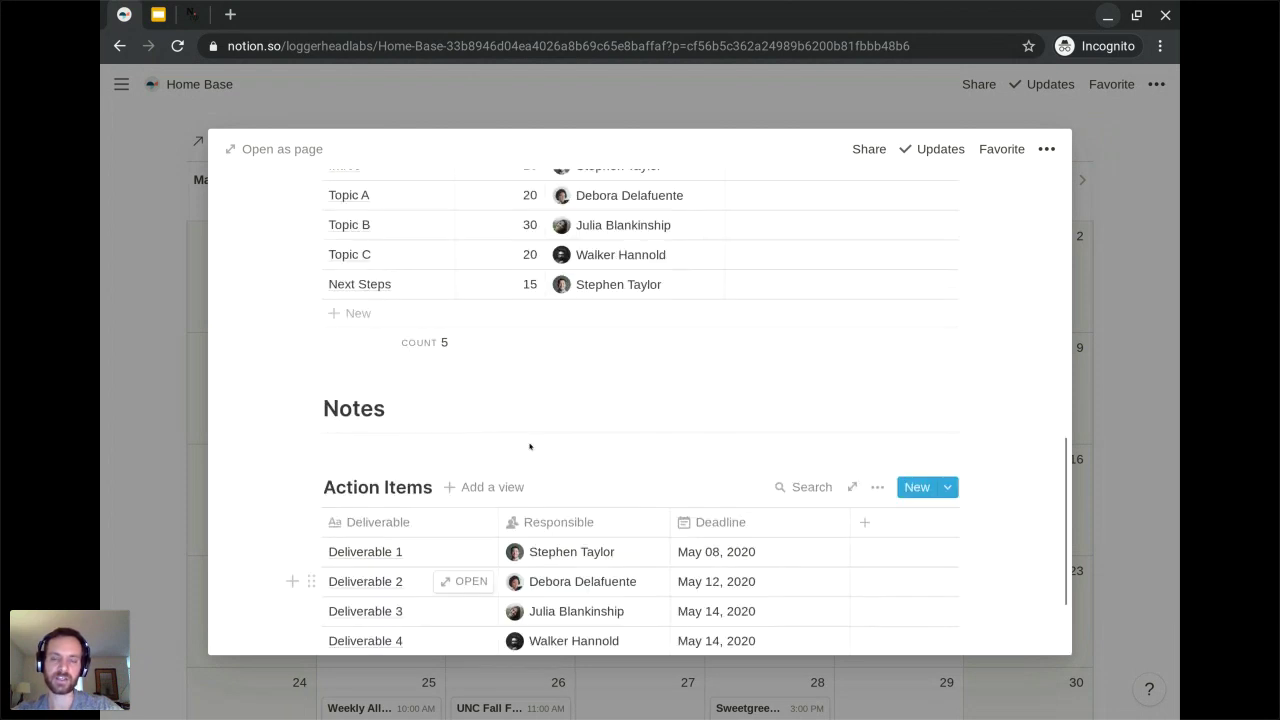
scroll(530, 446, "up", 5)
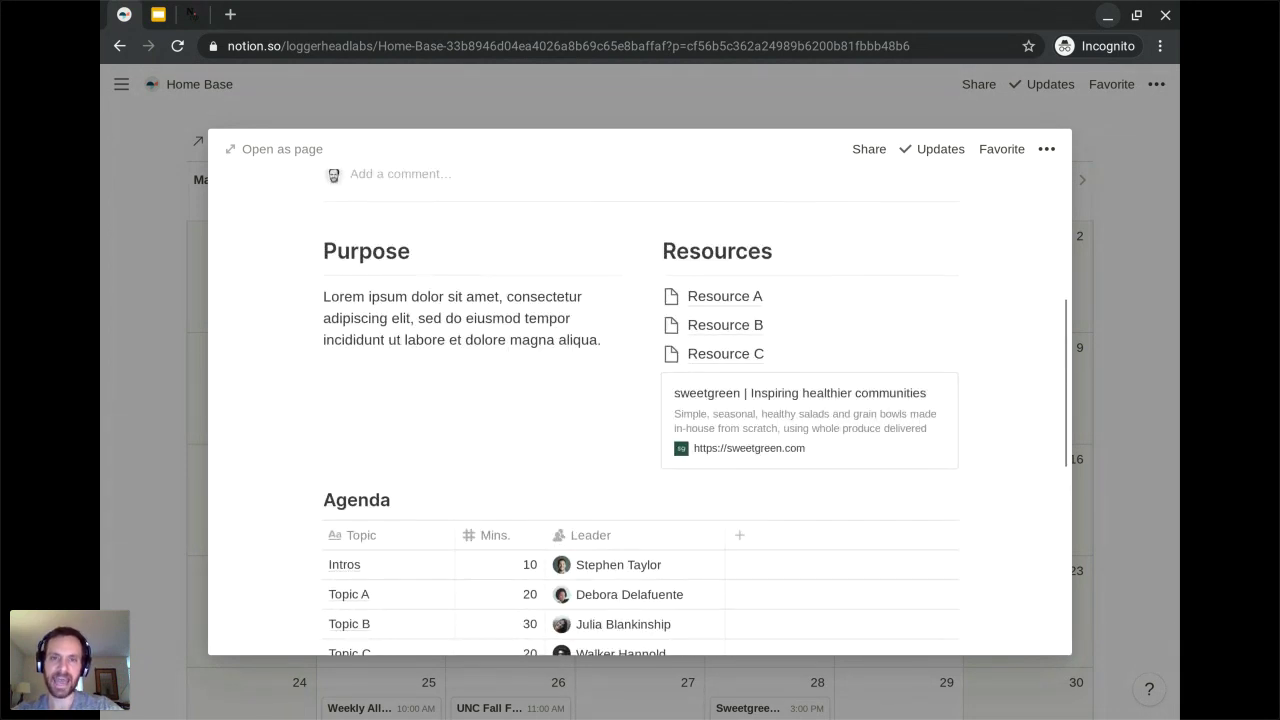
scroll(508, 394, "up", 2)
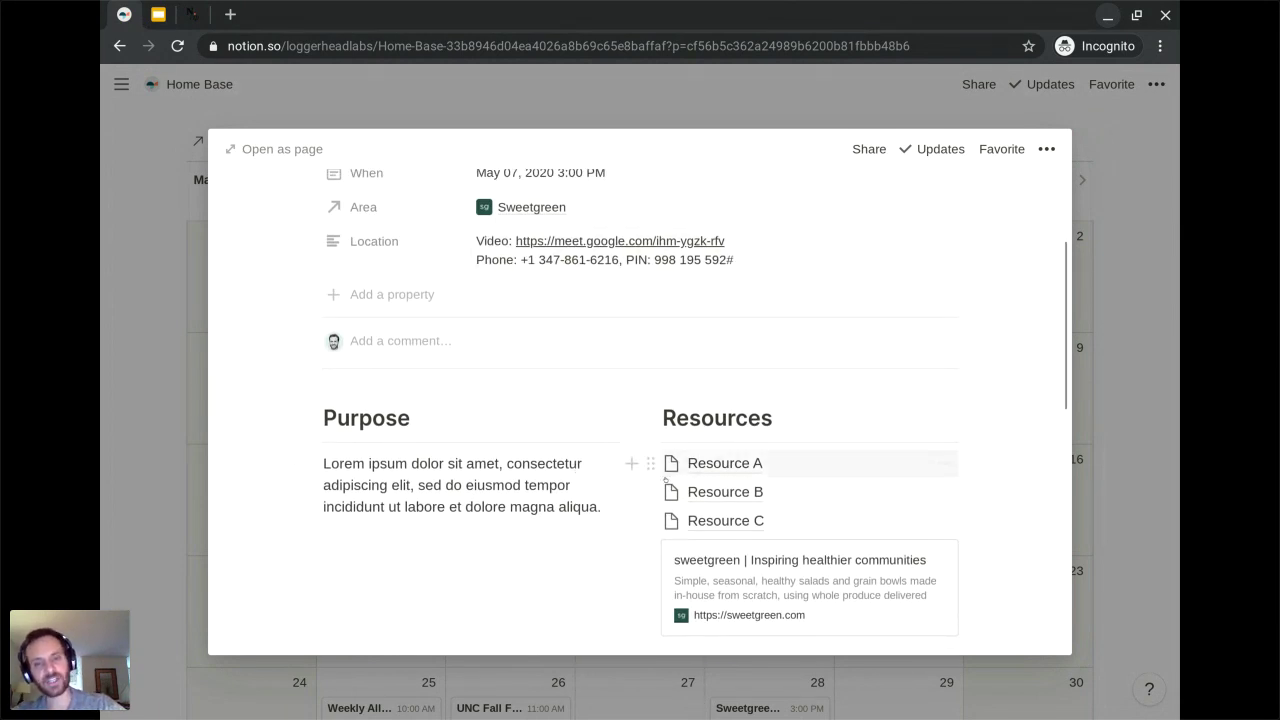
left_click(506, 104)
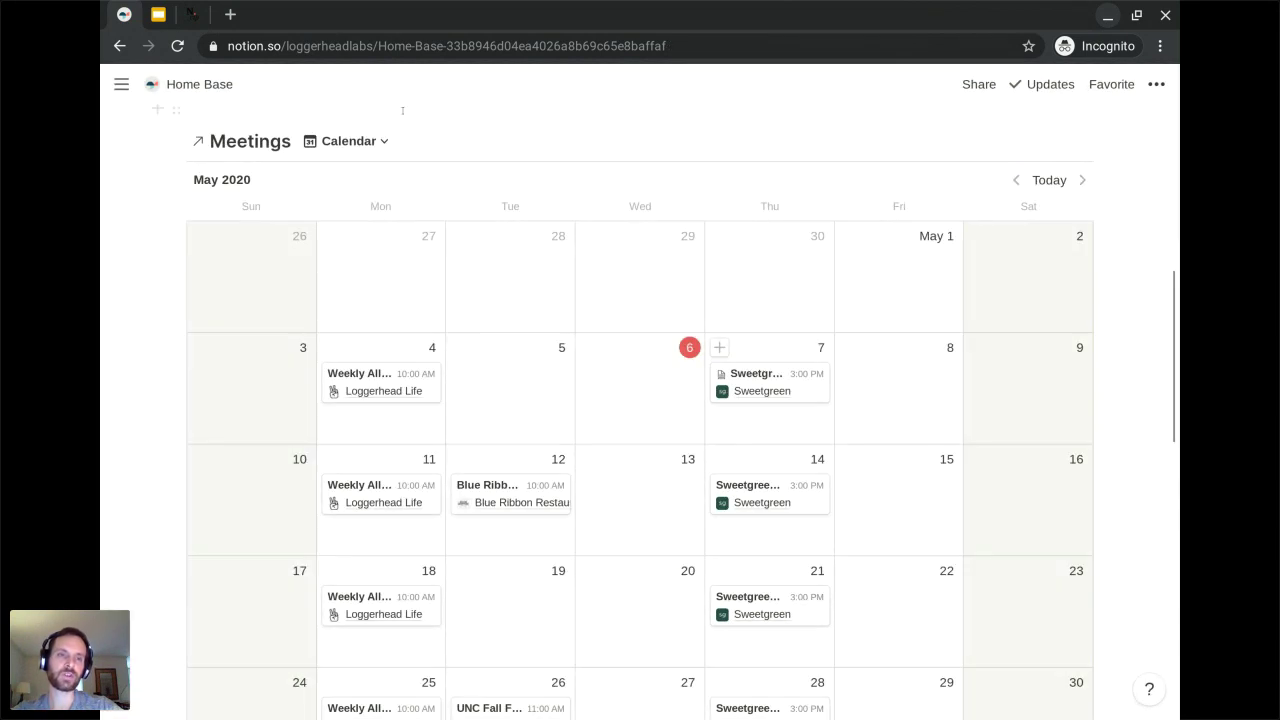
Return to the new Meetings database page in the workspace
left_click(119, 46)
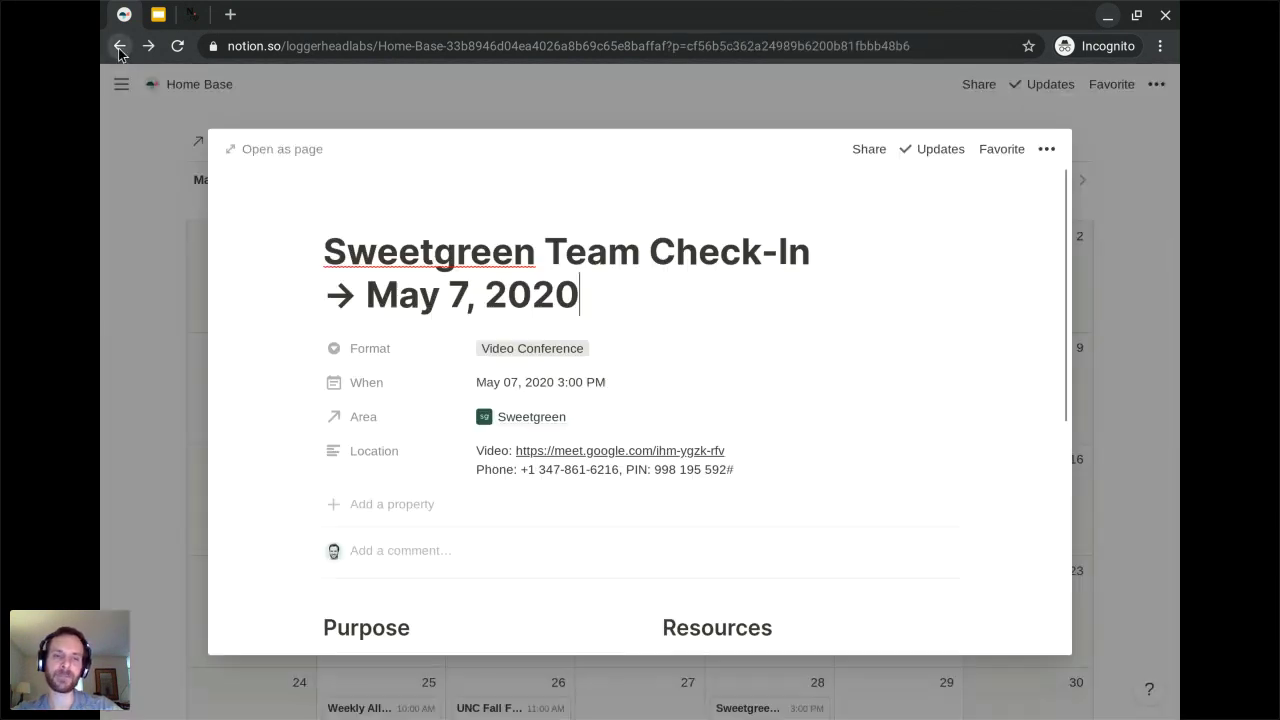
left_click(119, 46)
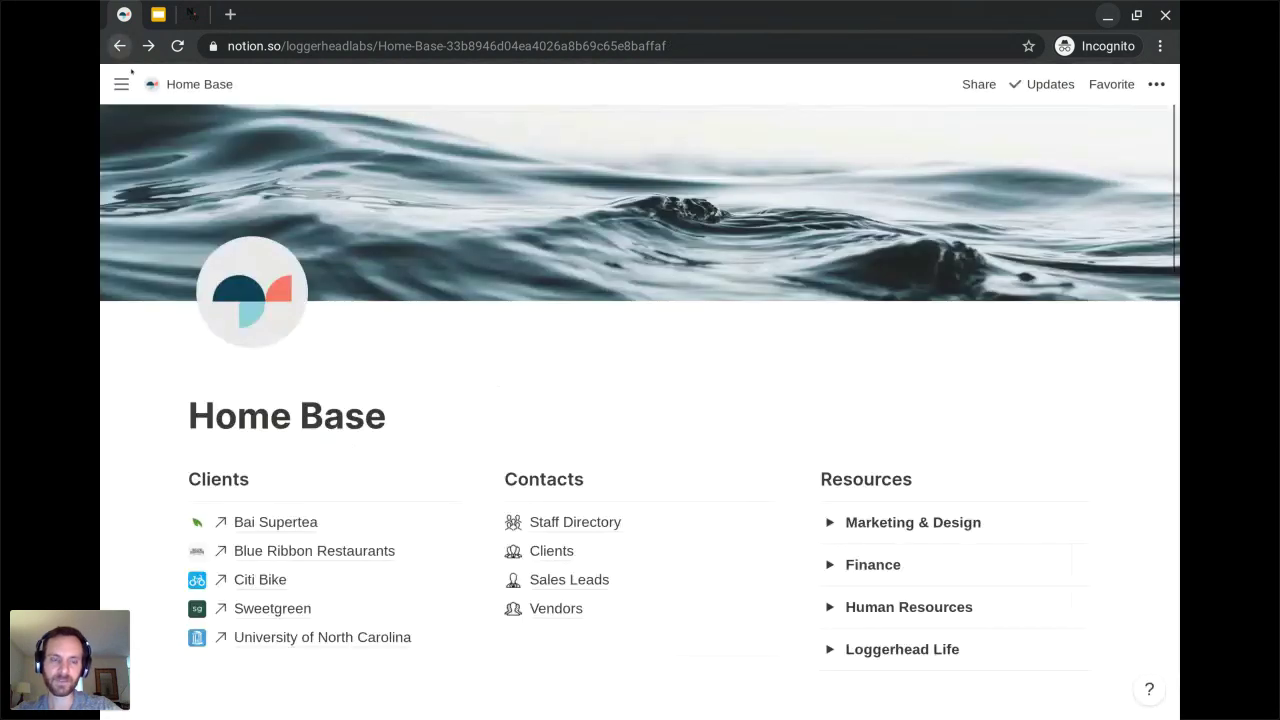
mouse_move(121, 84)
left_click(178, 285)
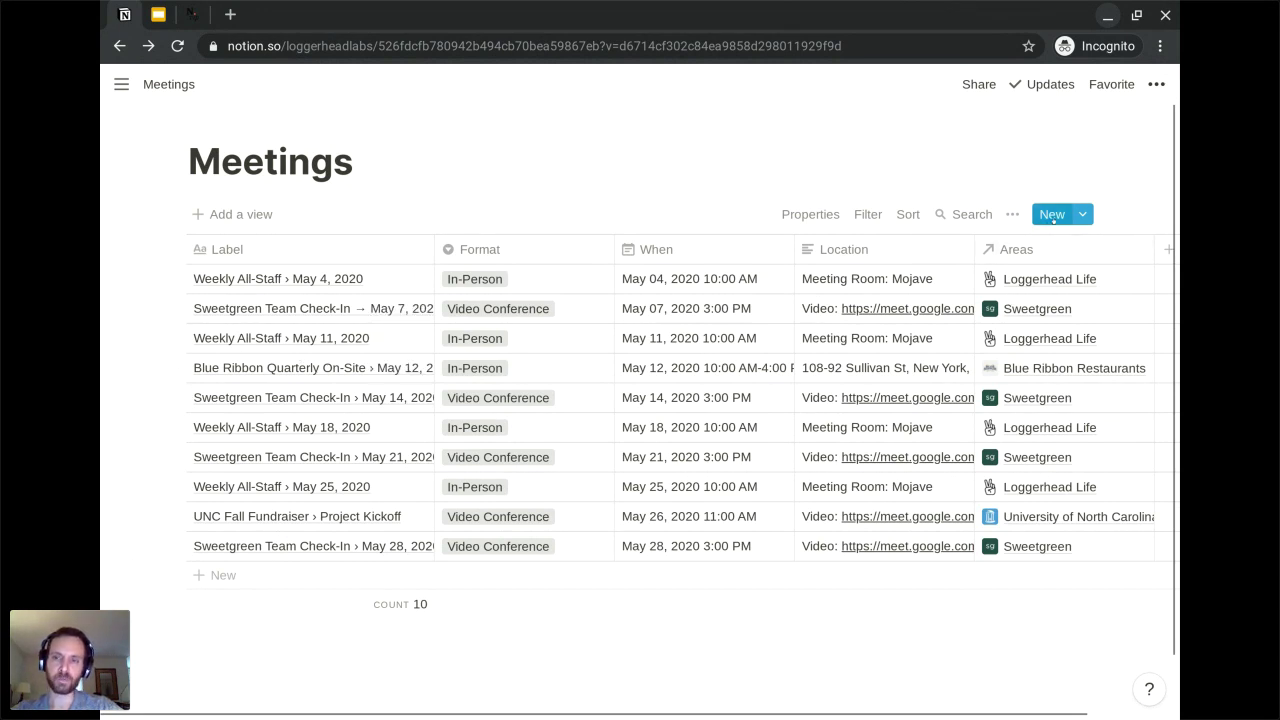
Create a new template titled "Meeting" in the Meetings database
left_click(1082, 215)
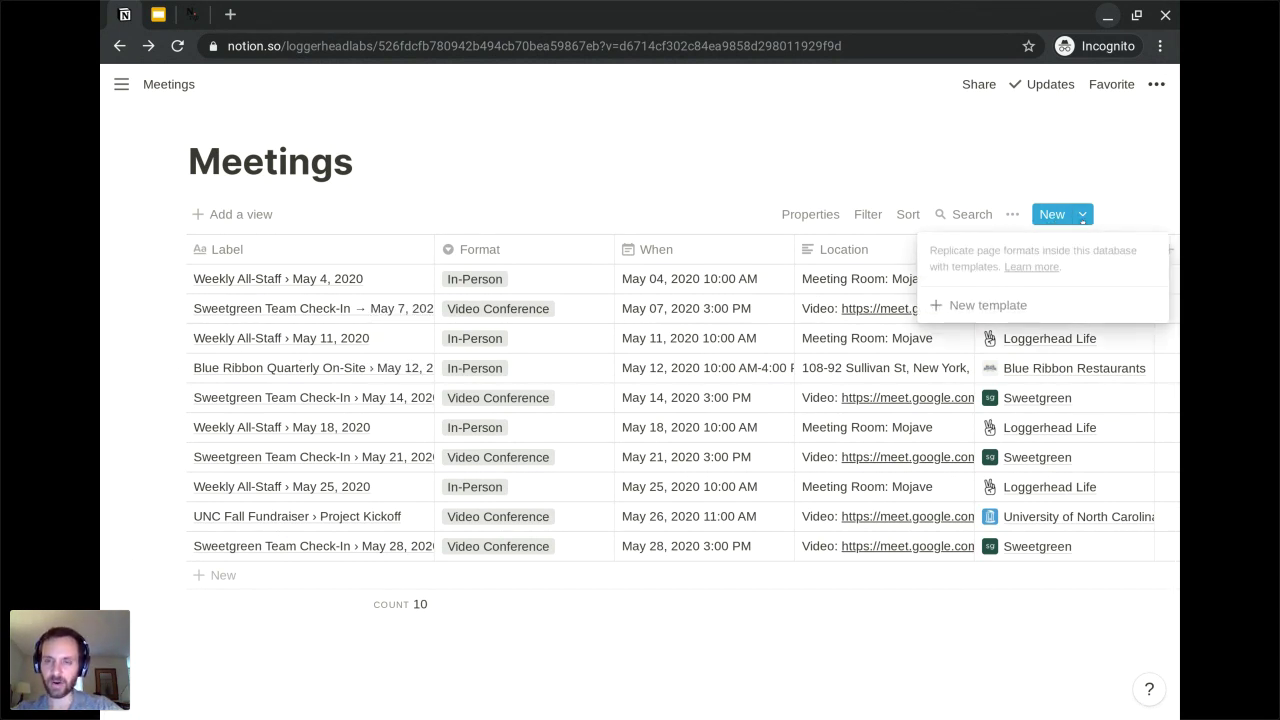
left_click(1034, 310)
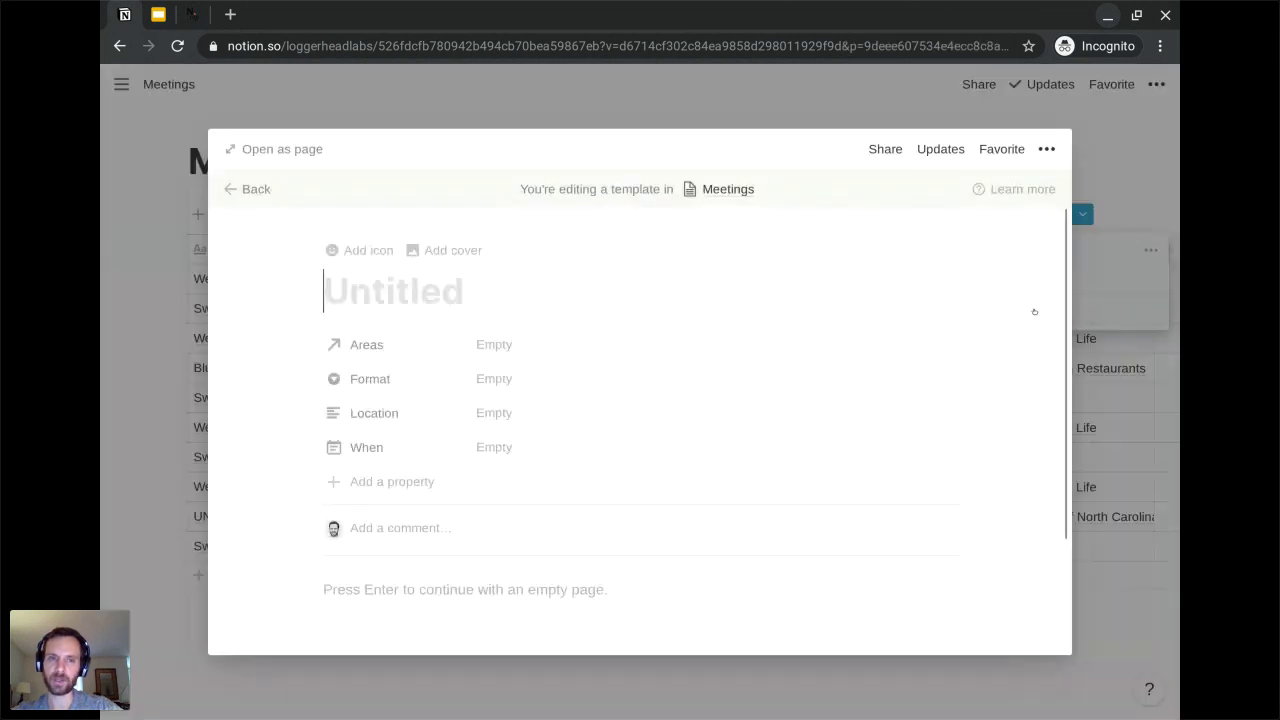
type("M")
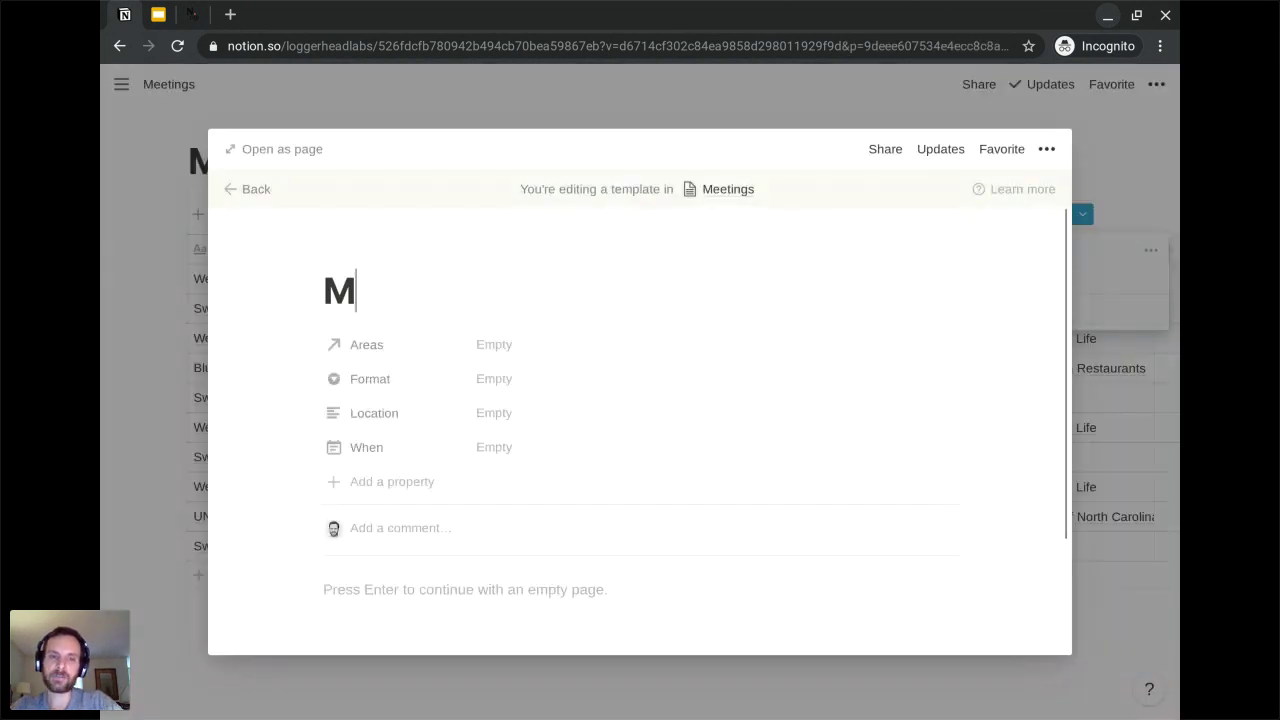
type("eeting")
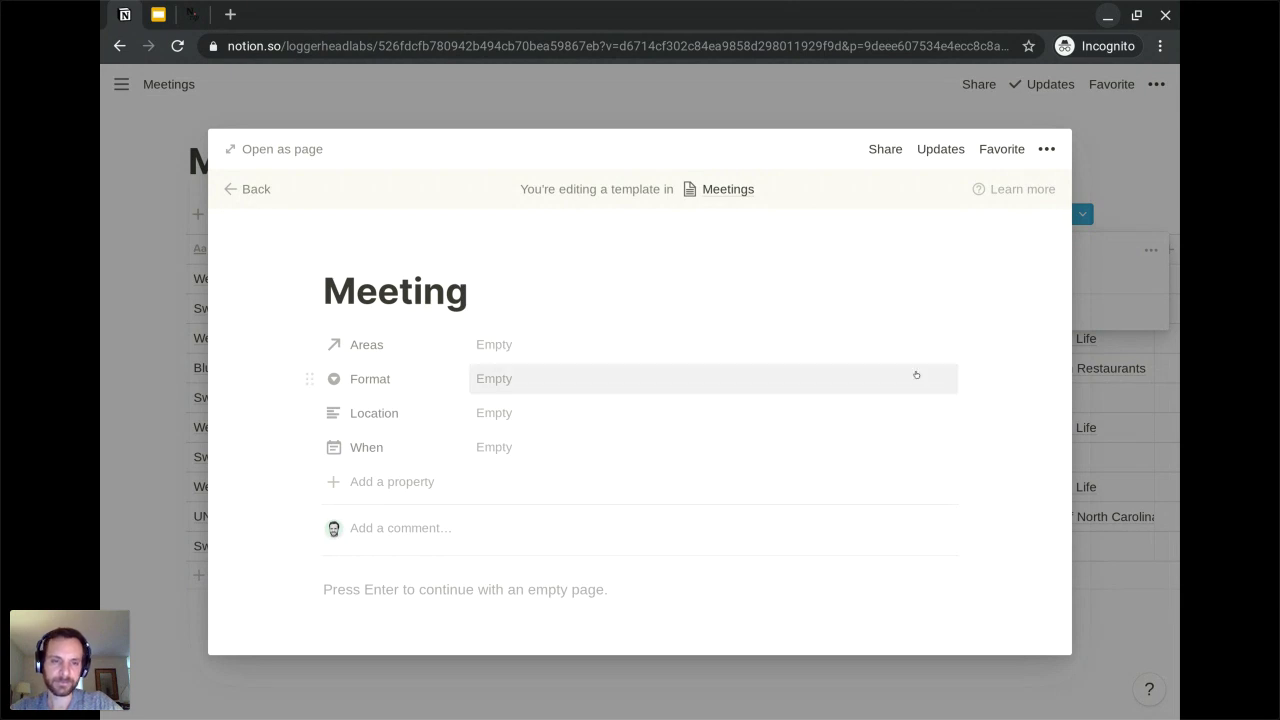
Add a second-level heading "Purpose" to the template body, followed by an empty line
scroll(916, 374, "down", 1)
scroll(916, 374, "down", 1)
key("Return")
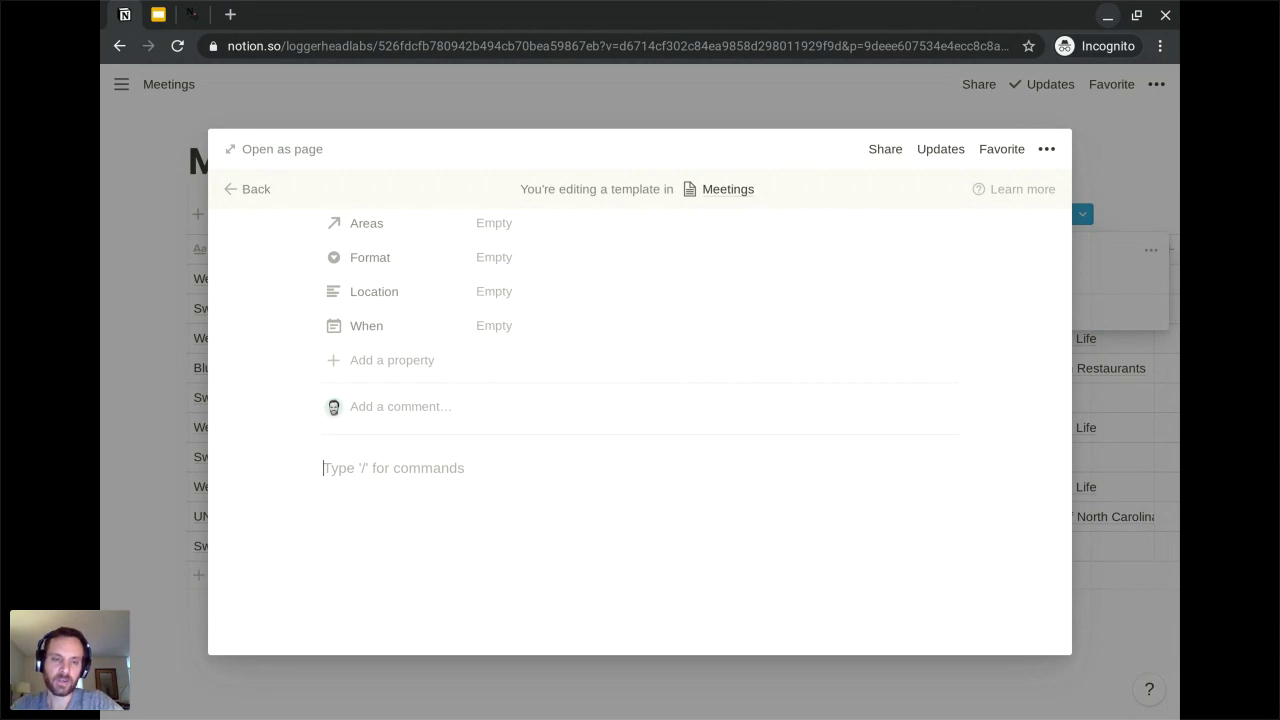
type("##")
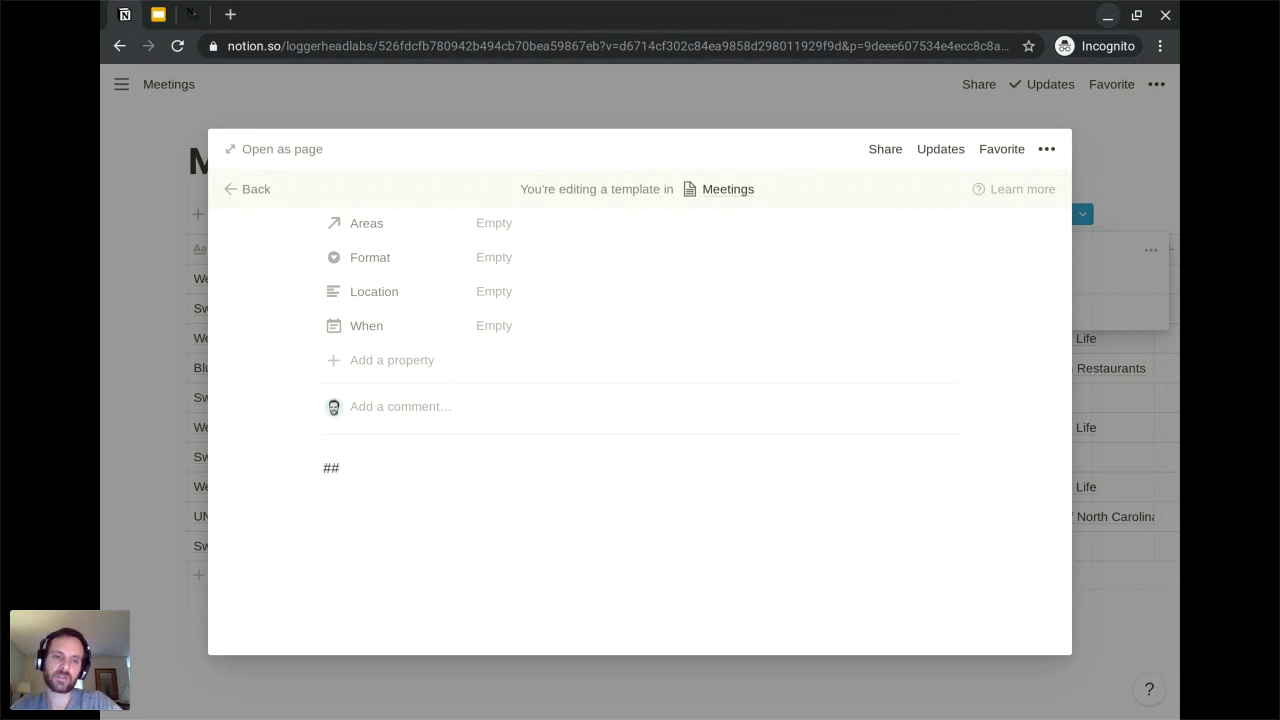
type(" Purpos")
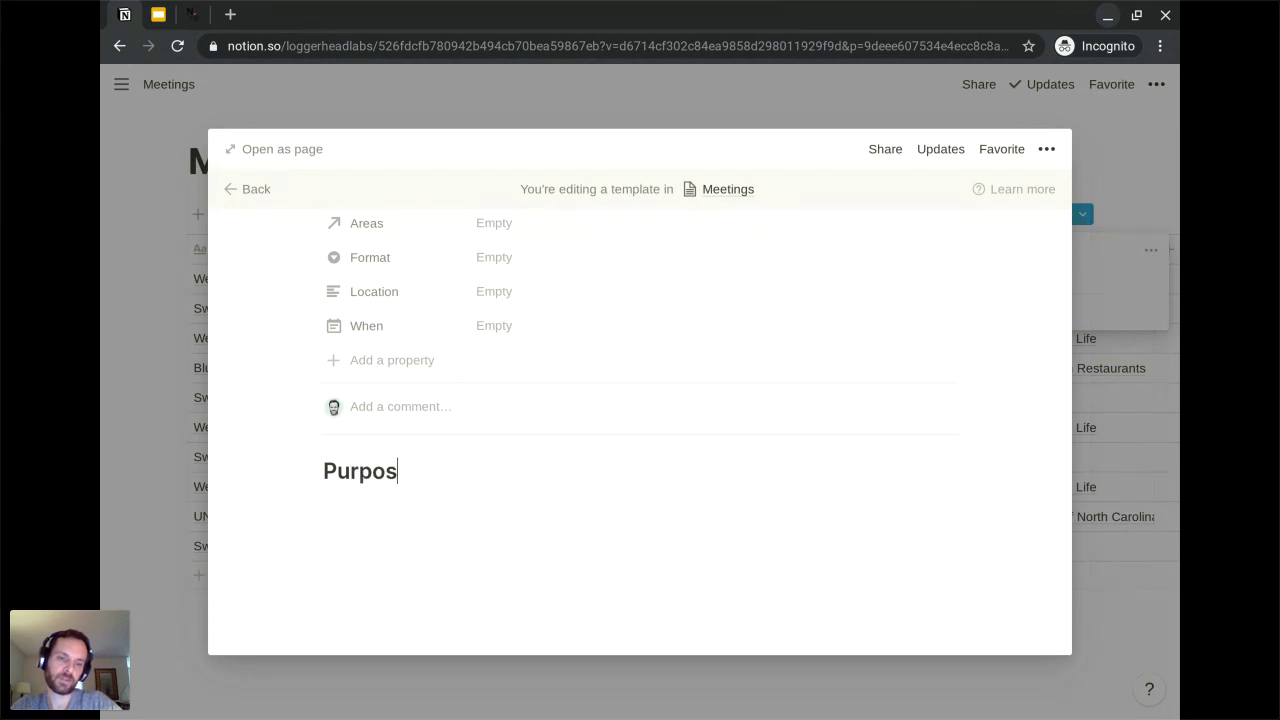
type("e")
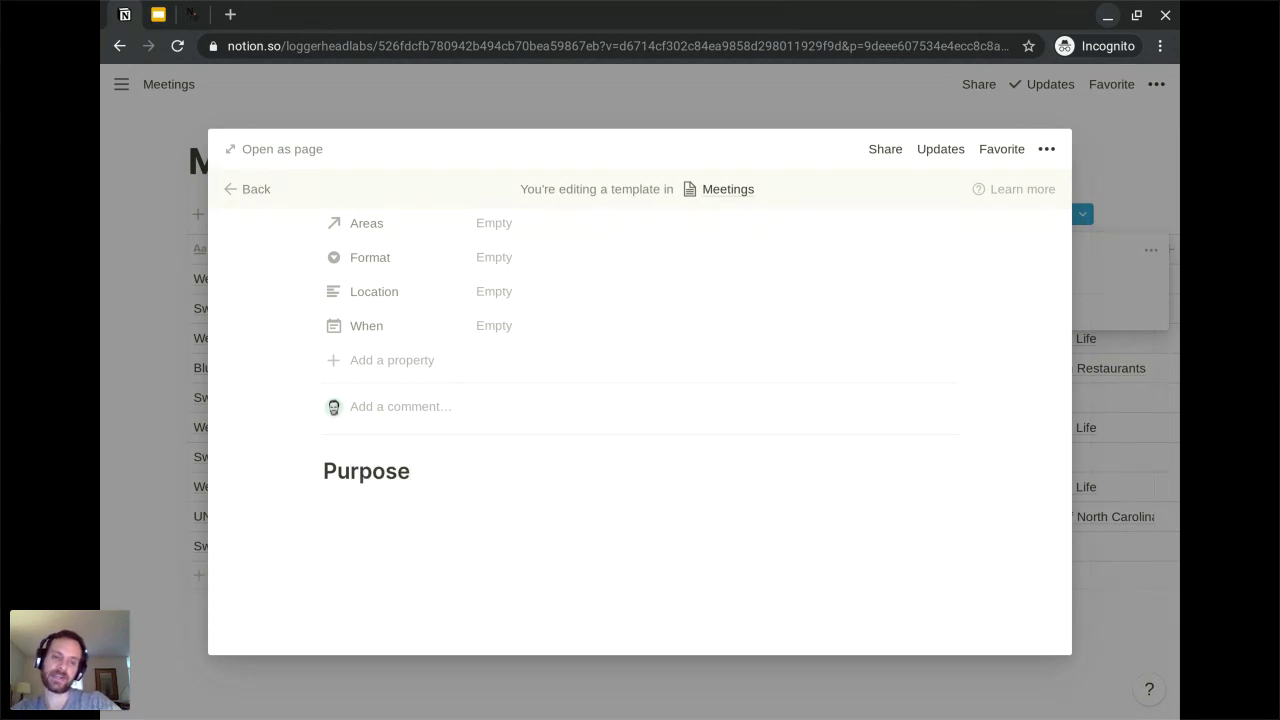
key("Return")
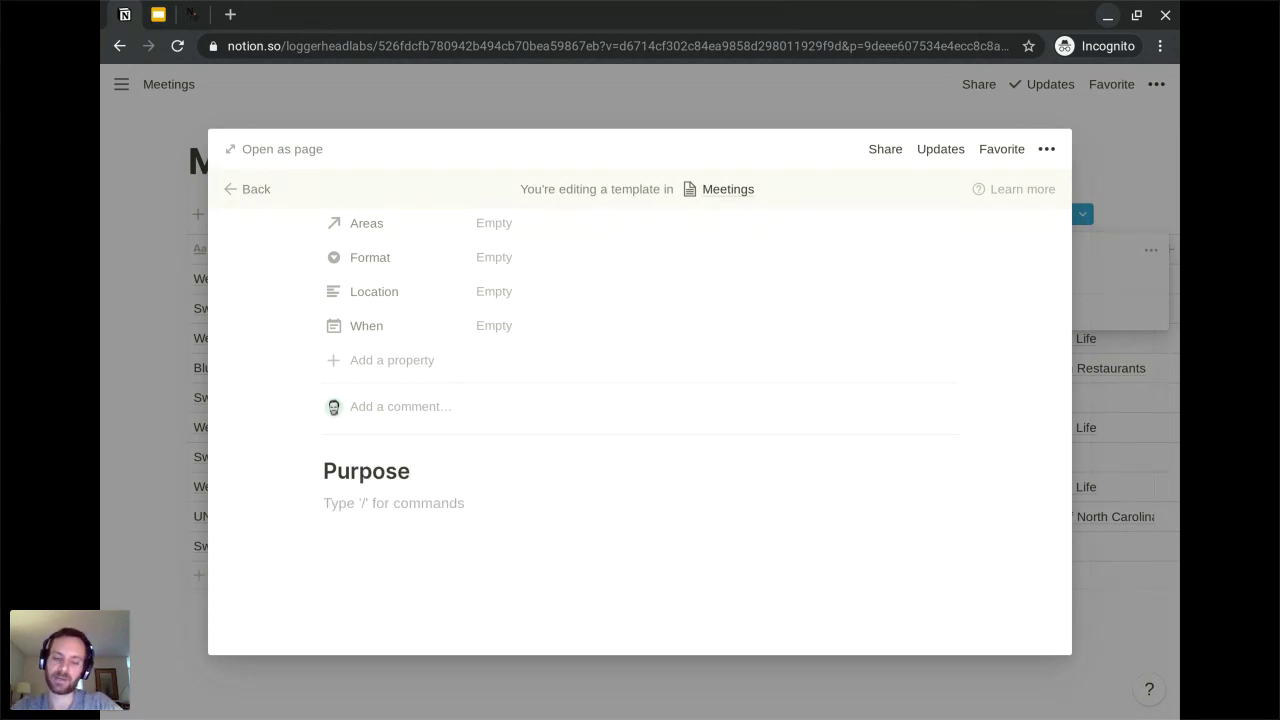
Add a divider under the Purpose heading, followed by a second-level heading "Resources" with its own divider
type("--")
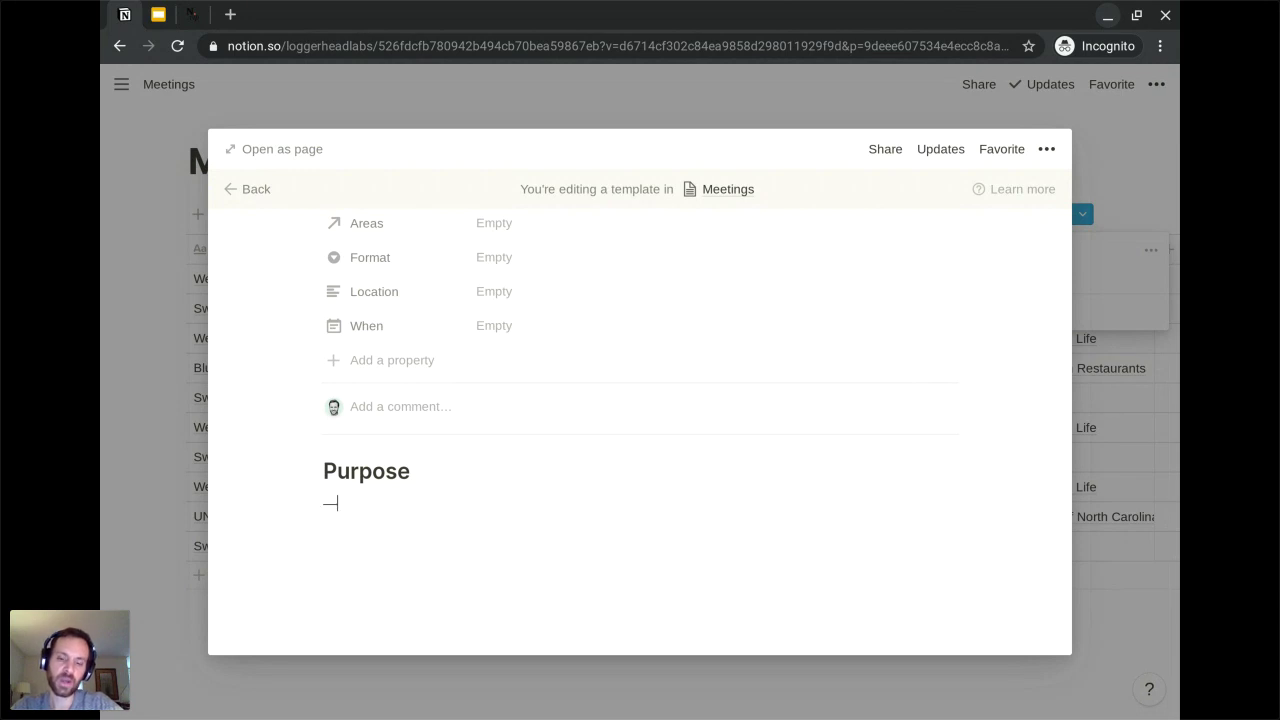
type("-")
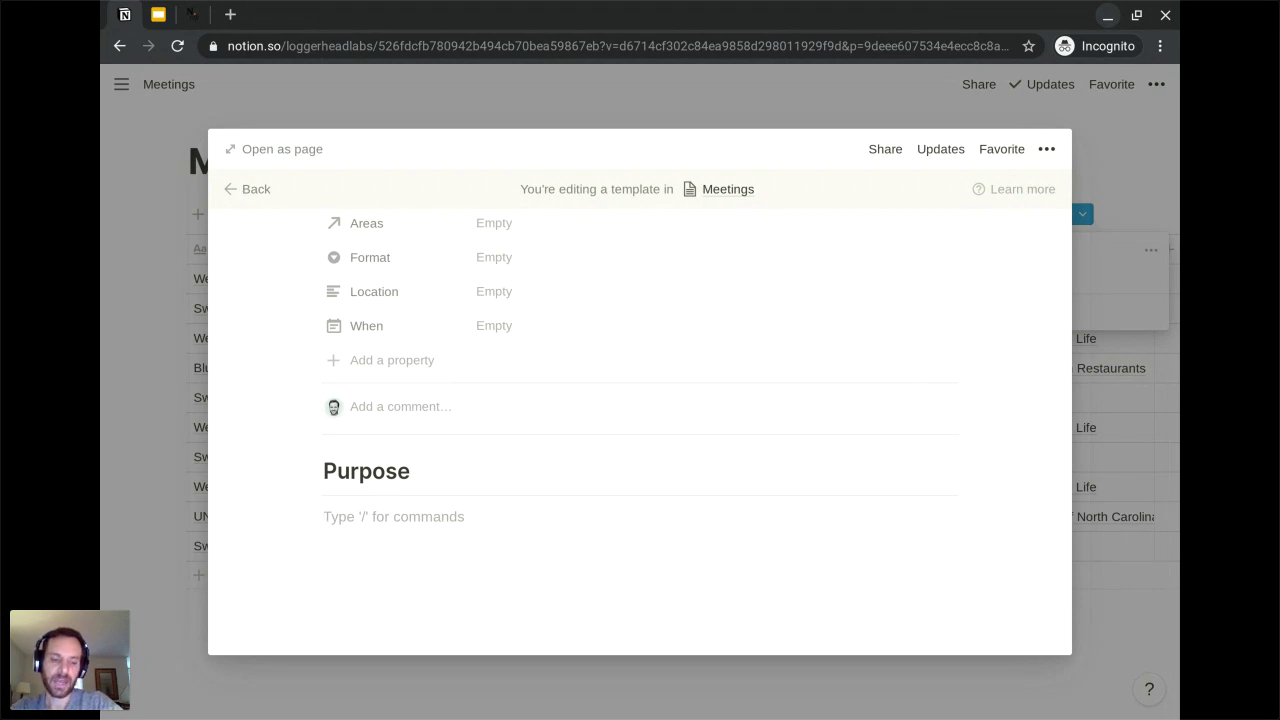
type("##")
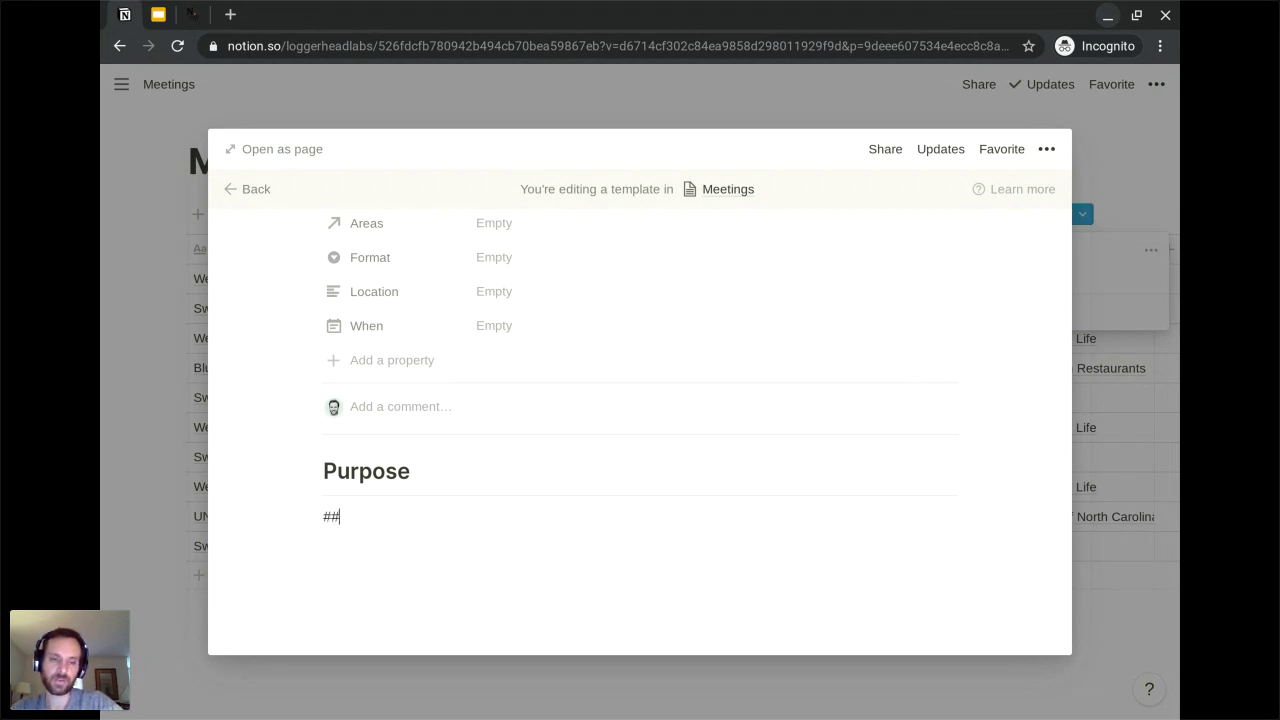
type(" Resources")
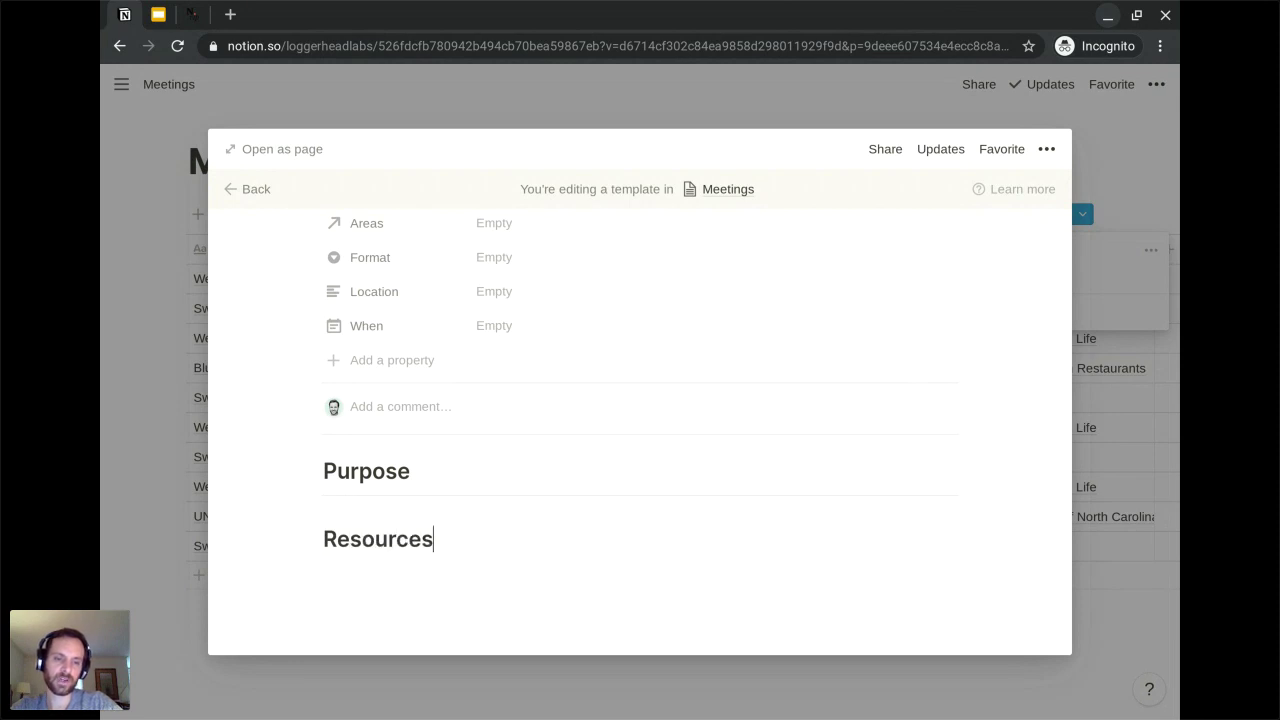
key("Return")
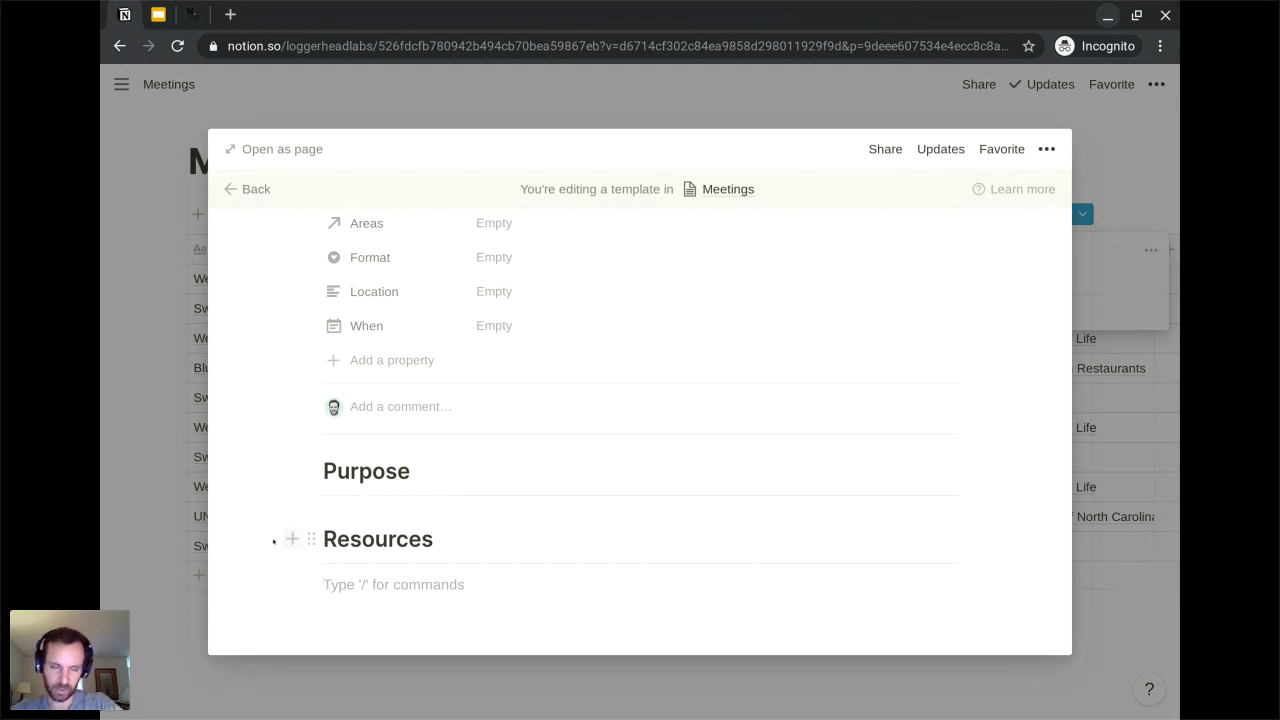
Move the Resources heading and its divider into a column beside Purpose, and place the other divider under Purpose with an empty line below
left_click_drag(254, 529, 963, 471)
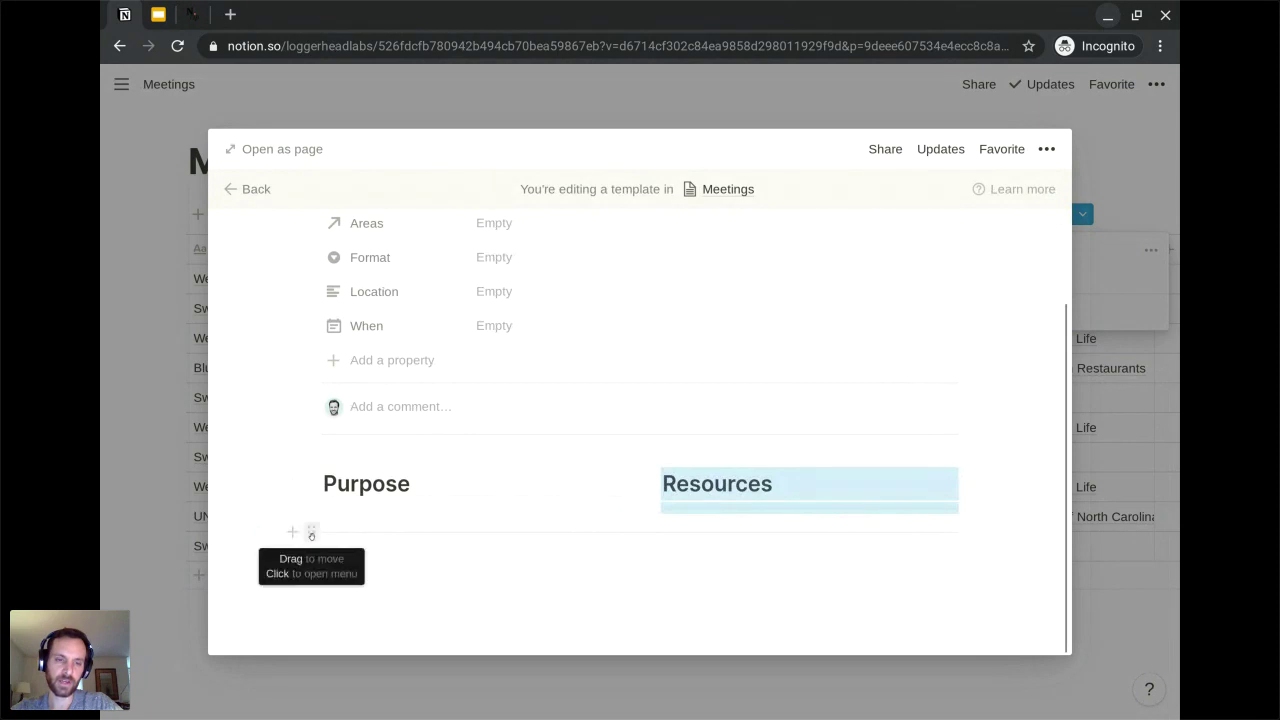
left_click_drag(311, 535, 343, 570)
key("Return")
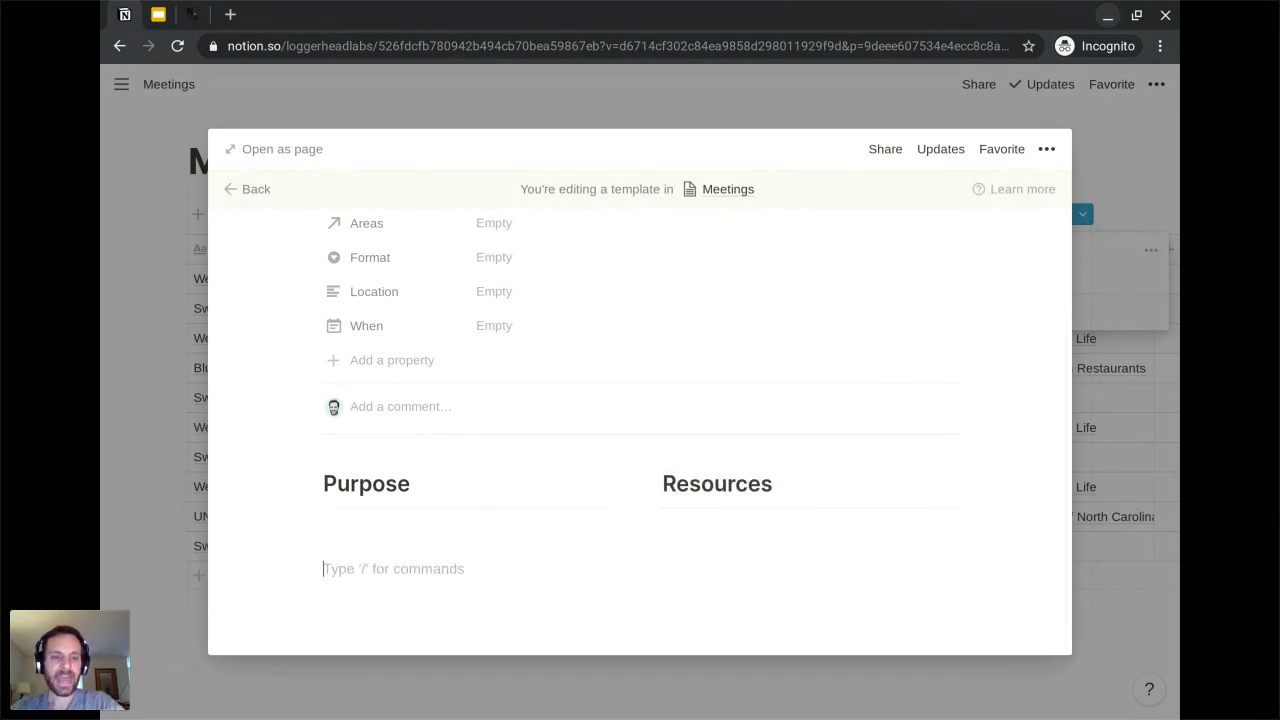
left_click_drag(308, 568, 343, 591)
Insert an inline table below the Purpose and Resources columns and title it "Agenda"
left_click(360, 568)
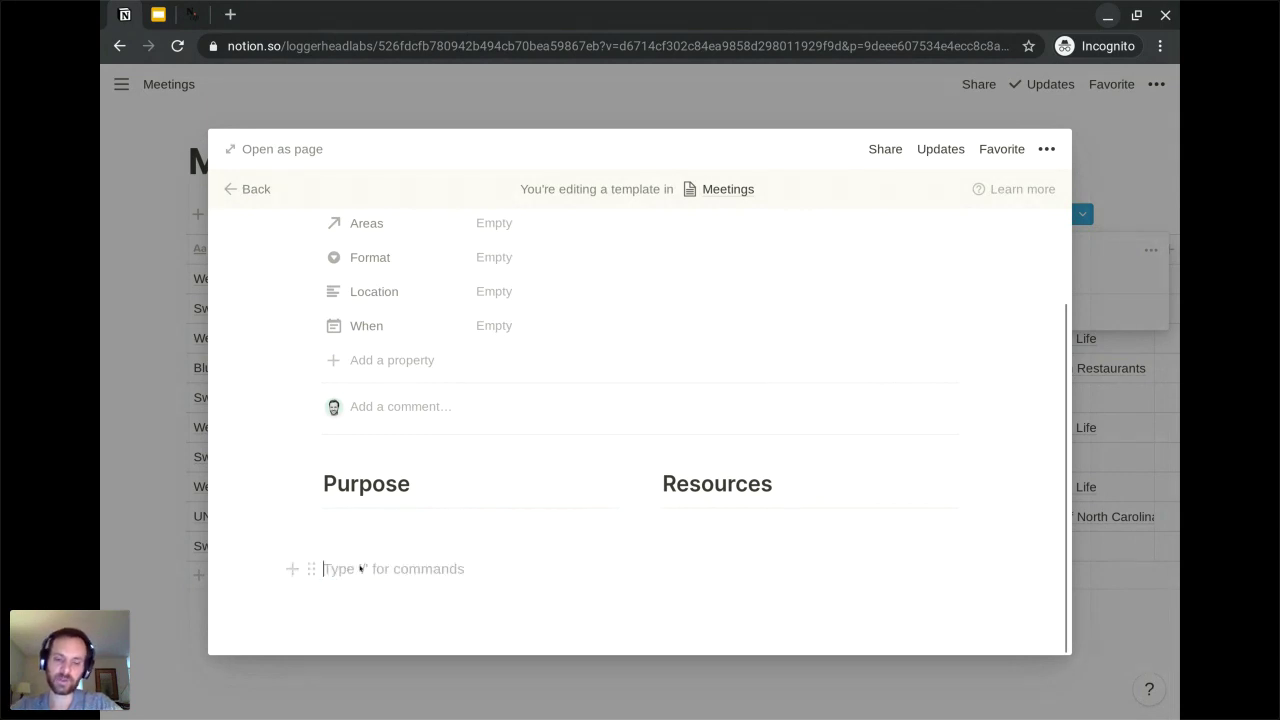
type("/")
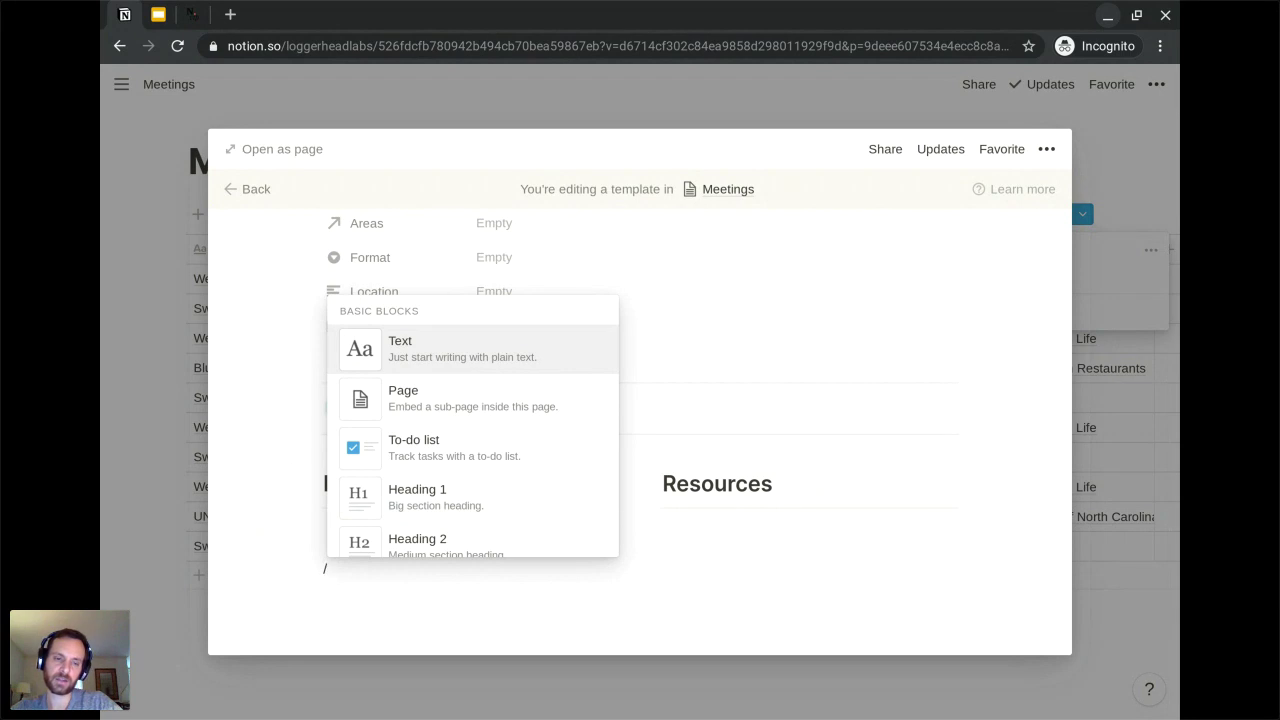
type("table")
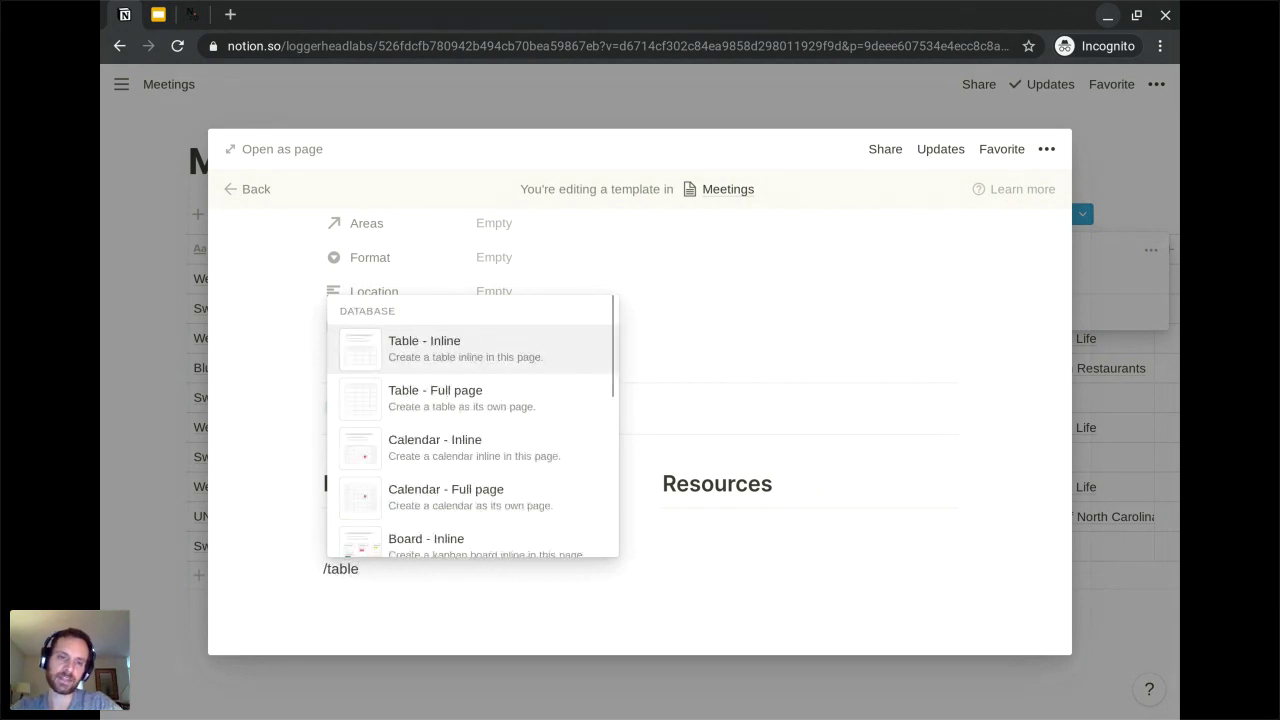
key("Return")
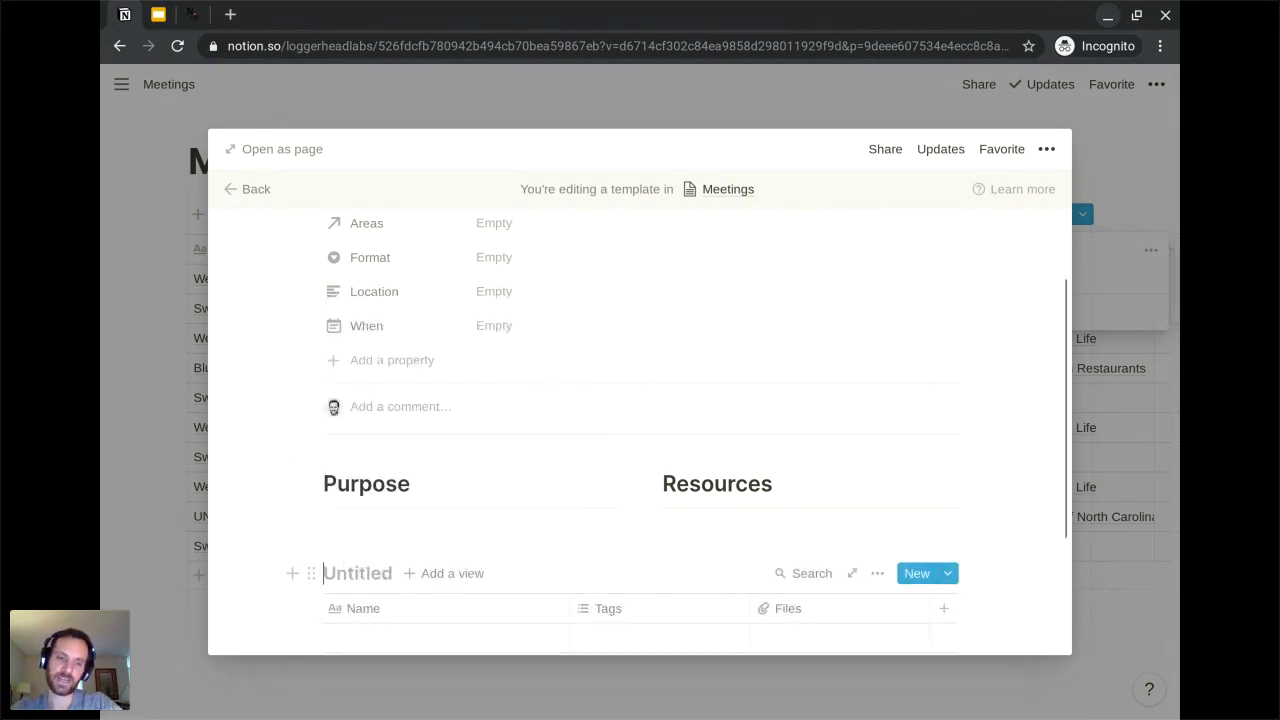
type("Agenda")
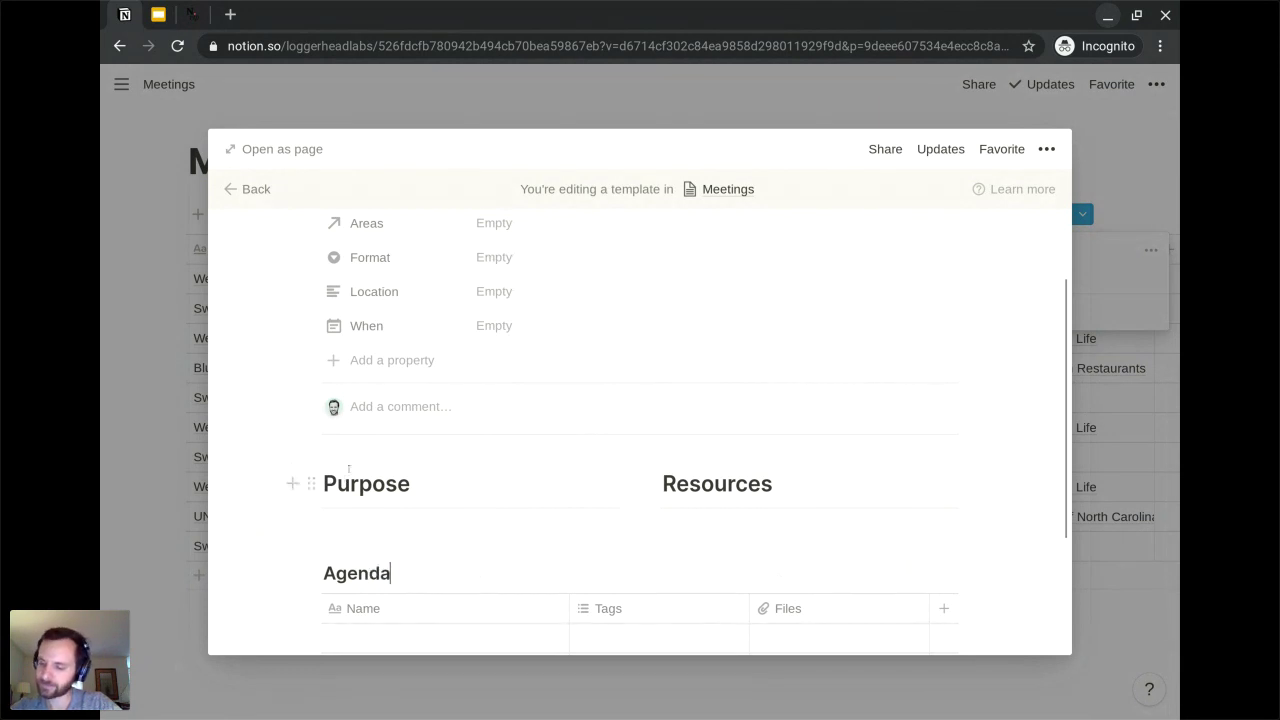
Rename the Agenda table's Name property to "Topic"
scroll(348, 468, "down", 3)
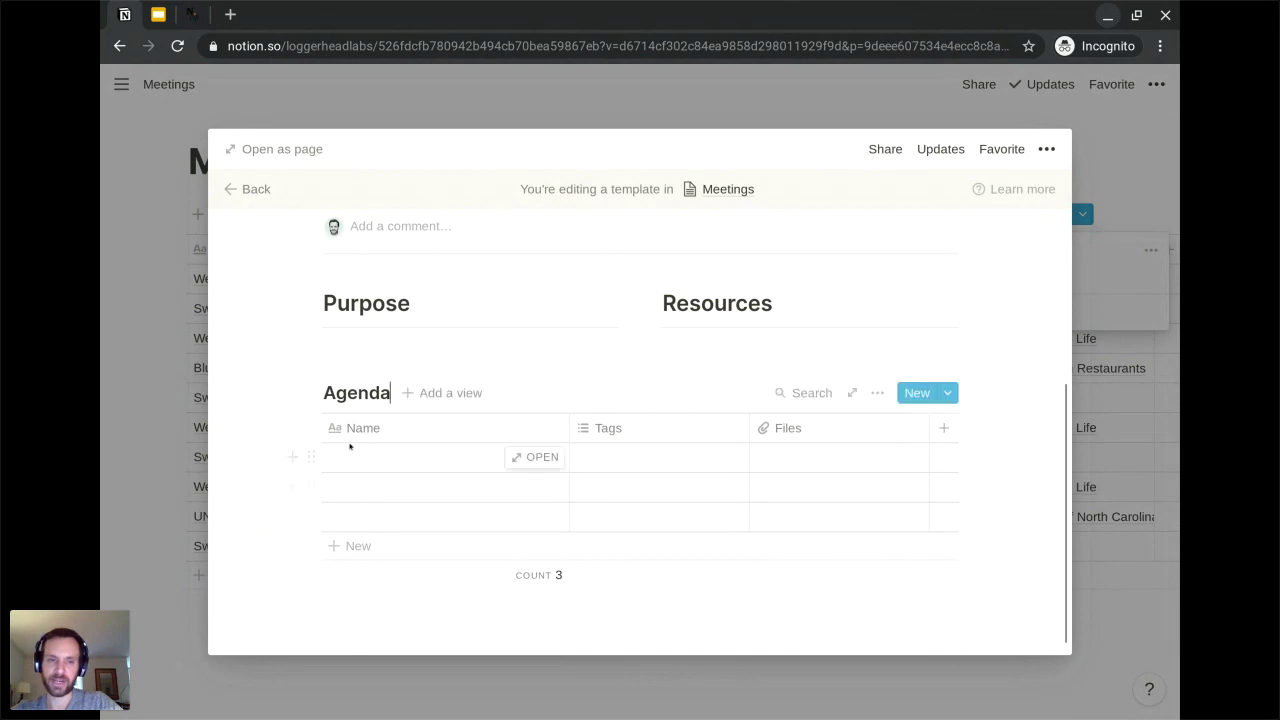
left_click(362, 428)
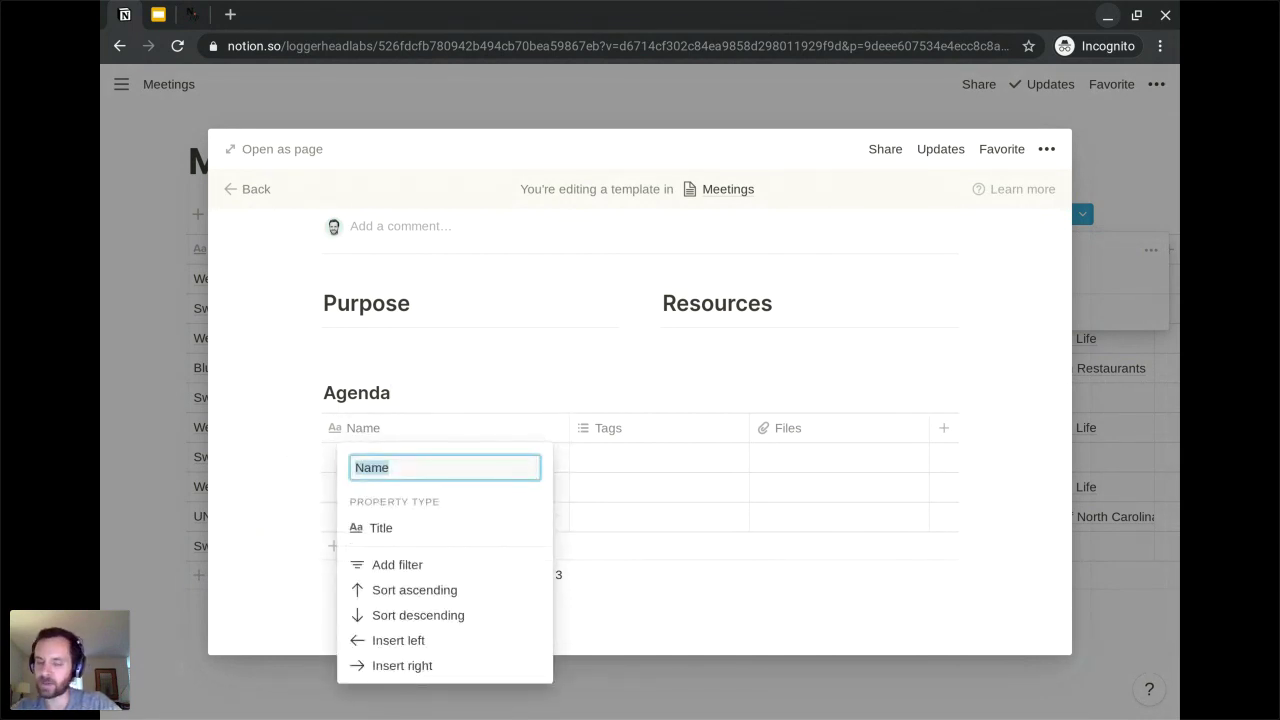
type("Topic")
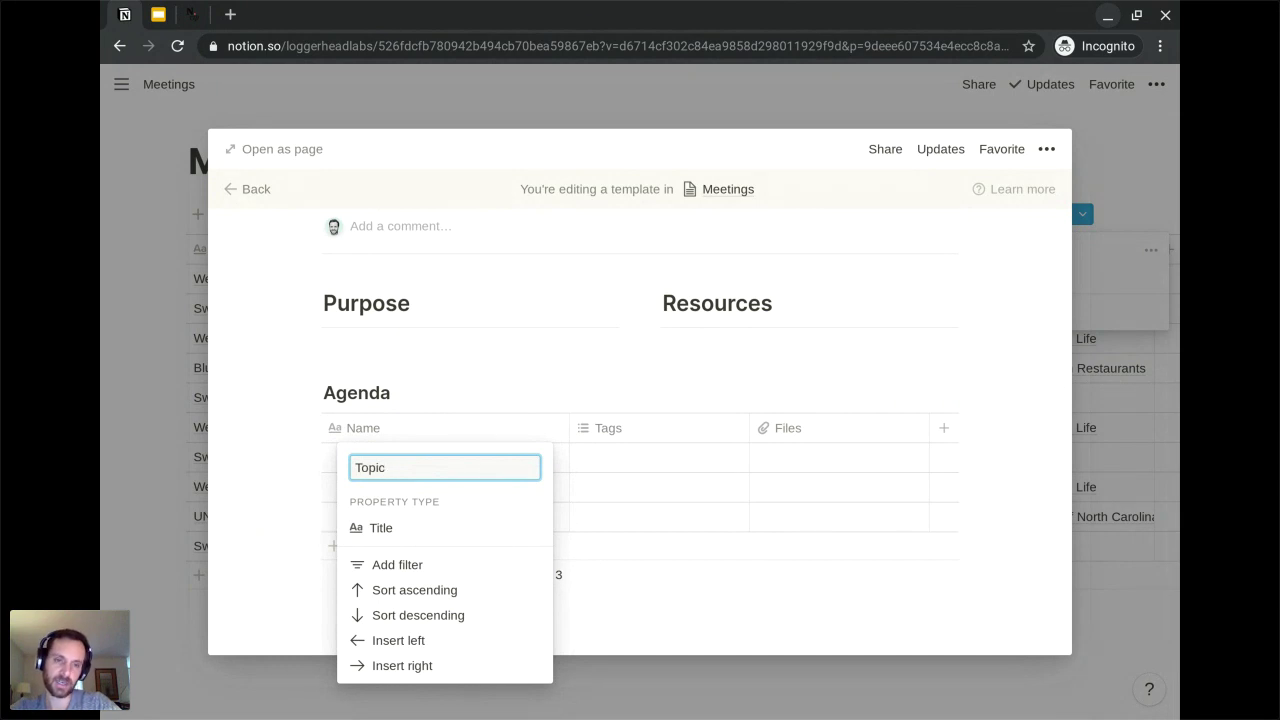
key("Return")
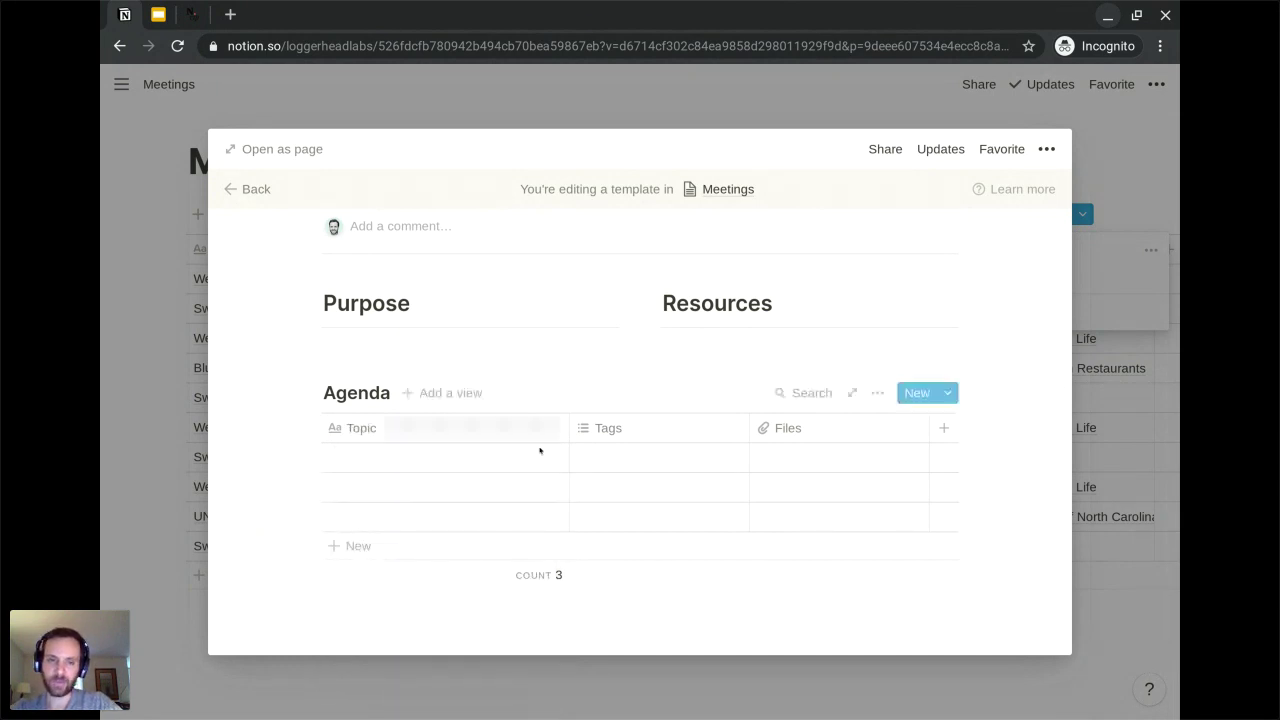
Rename the Agenda table's Tags property to "Mins." with the Number type, and narrow the Topic column slightly
left_click(614, 432)
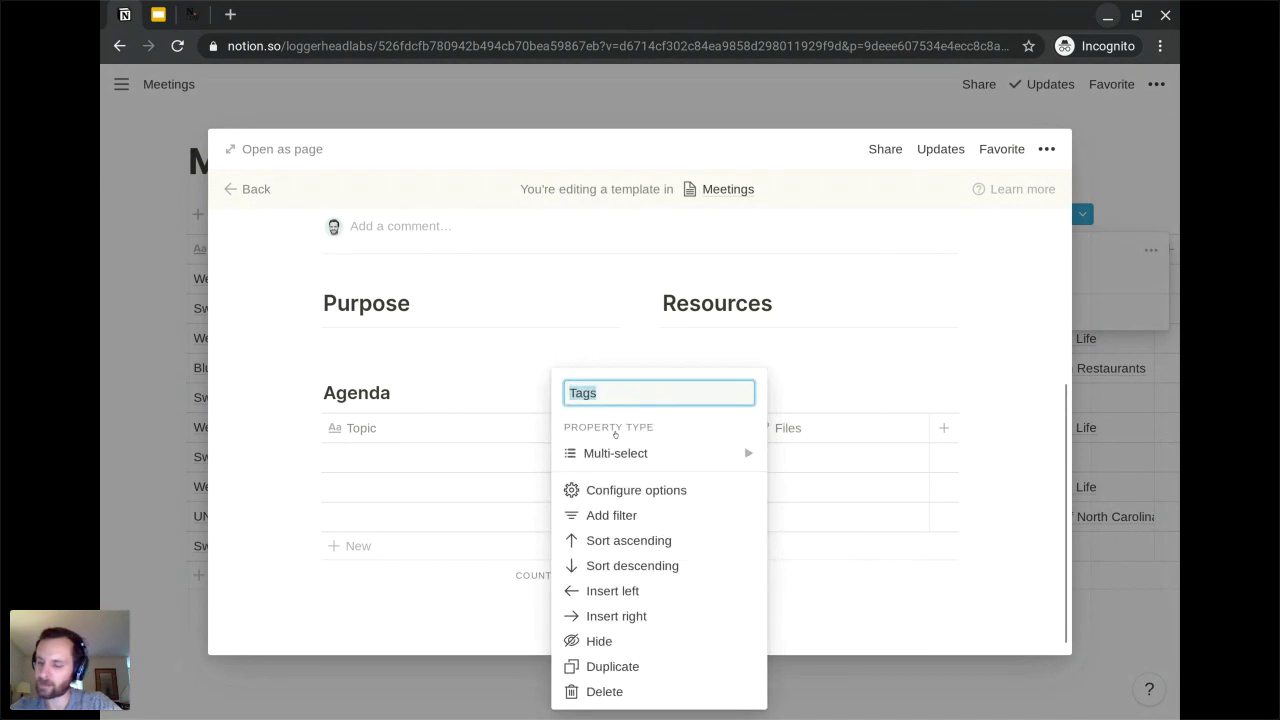
type("Mins.")
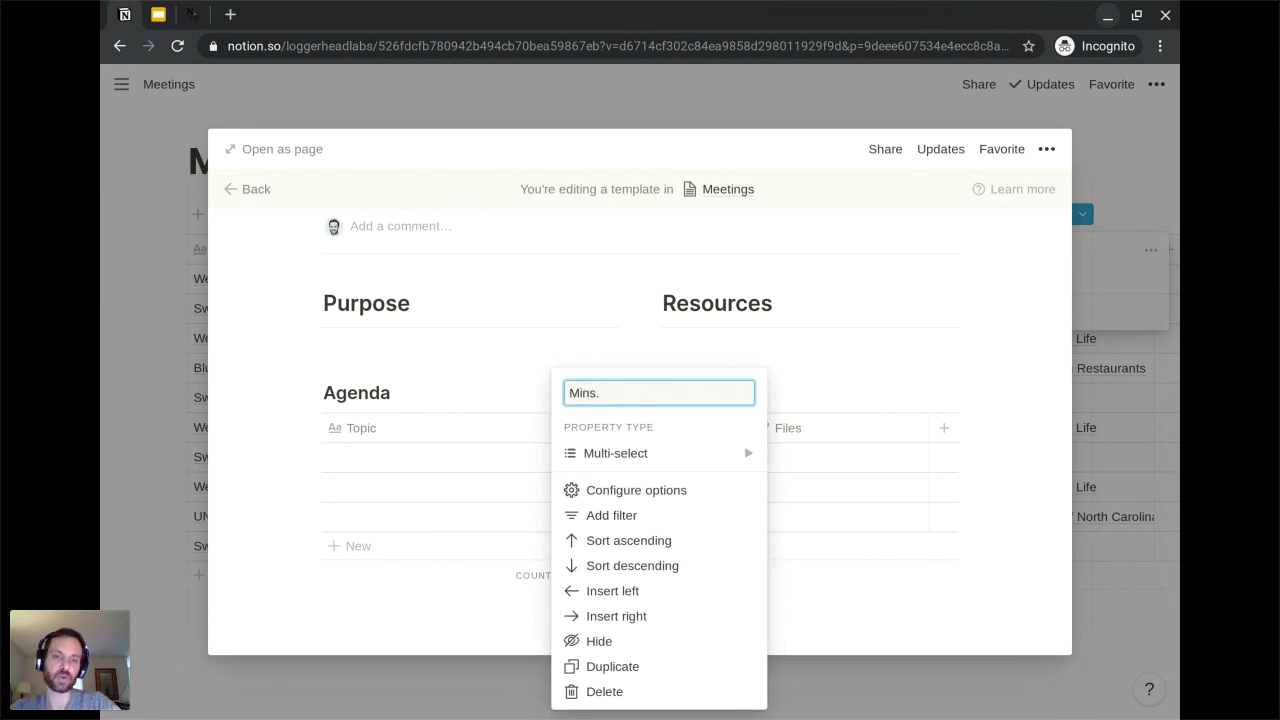
mouse_move(586, 451)
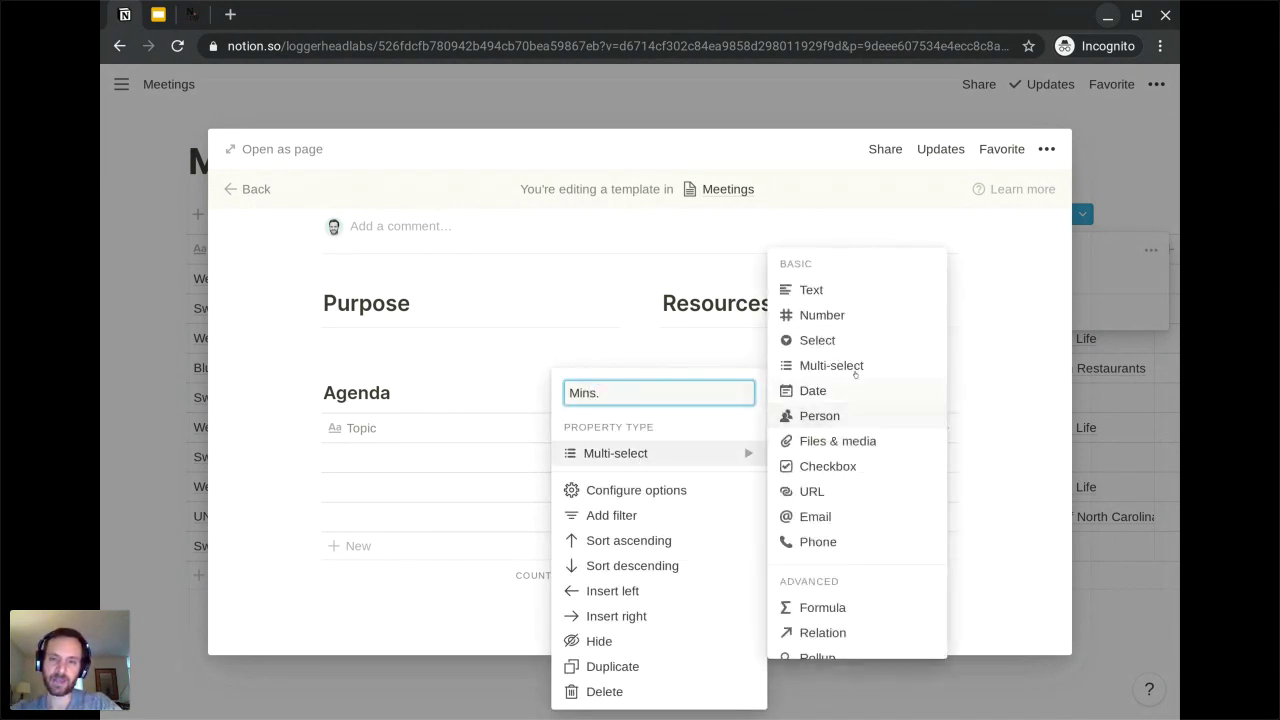
left_click(822, 315)
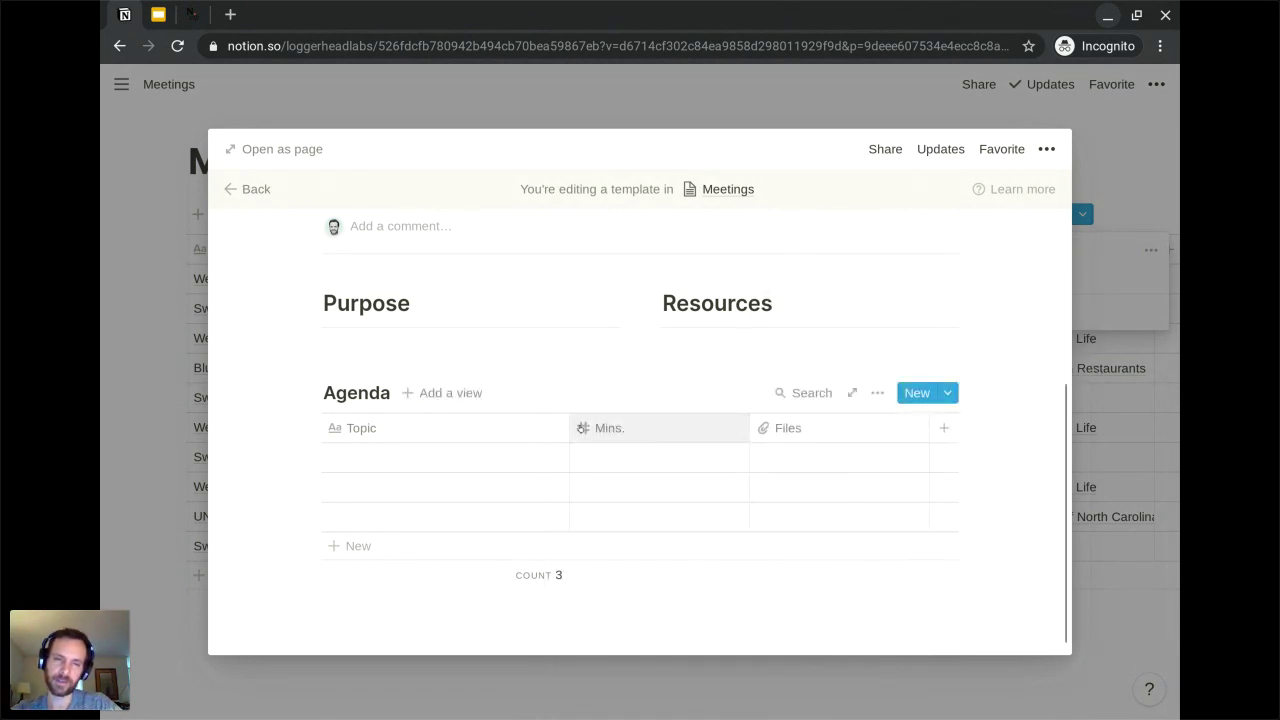
left_click_drag(563, 423, 523, 423)
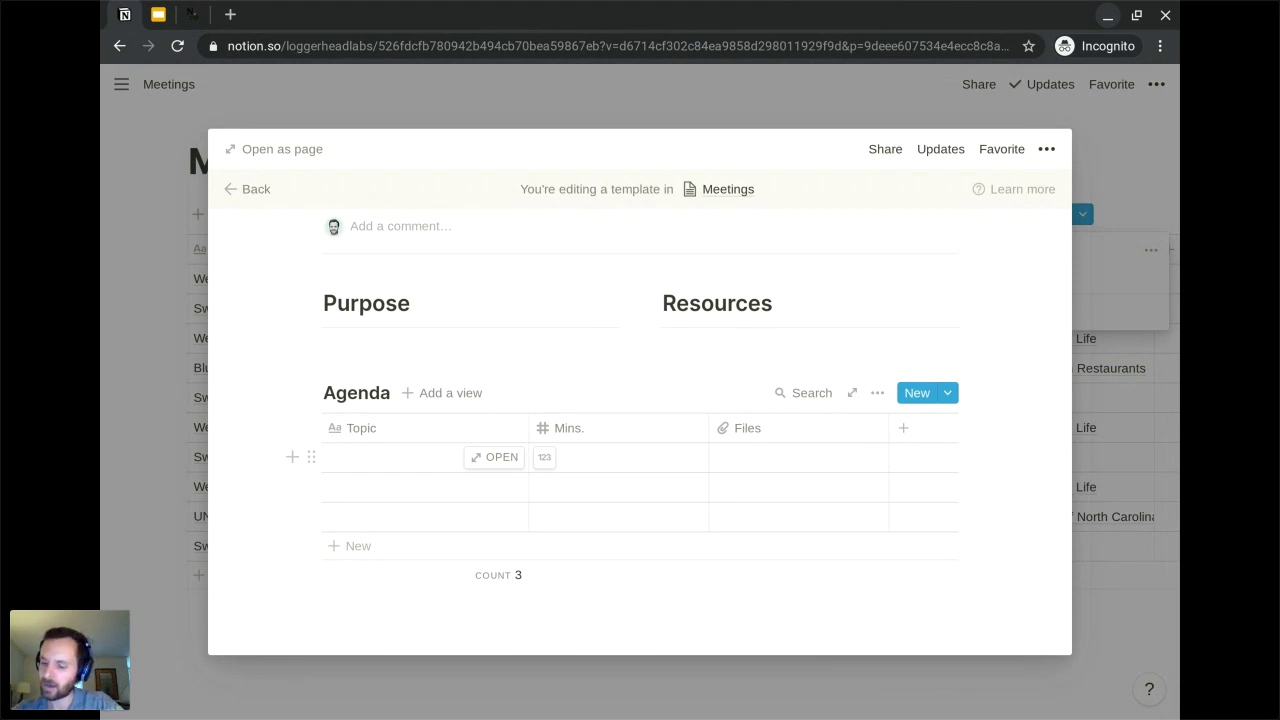
Rename the Agenda table's Files property to "Leader" with the Person type, and check the person choices in its first row
left_click(740, 427)
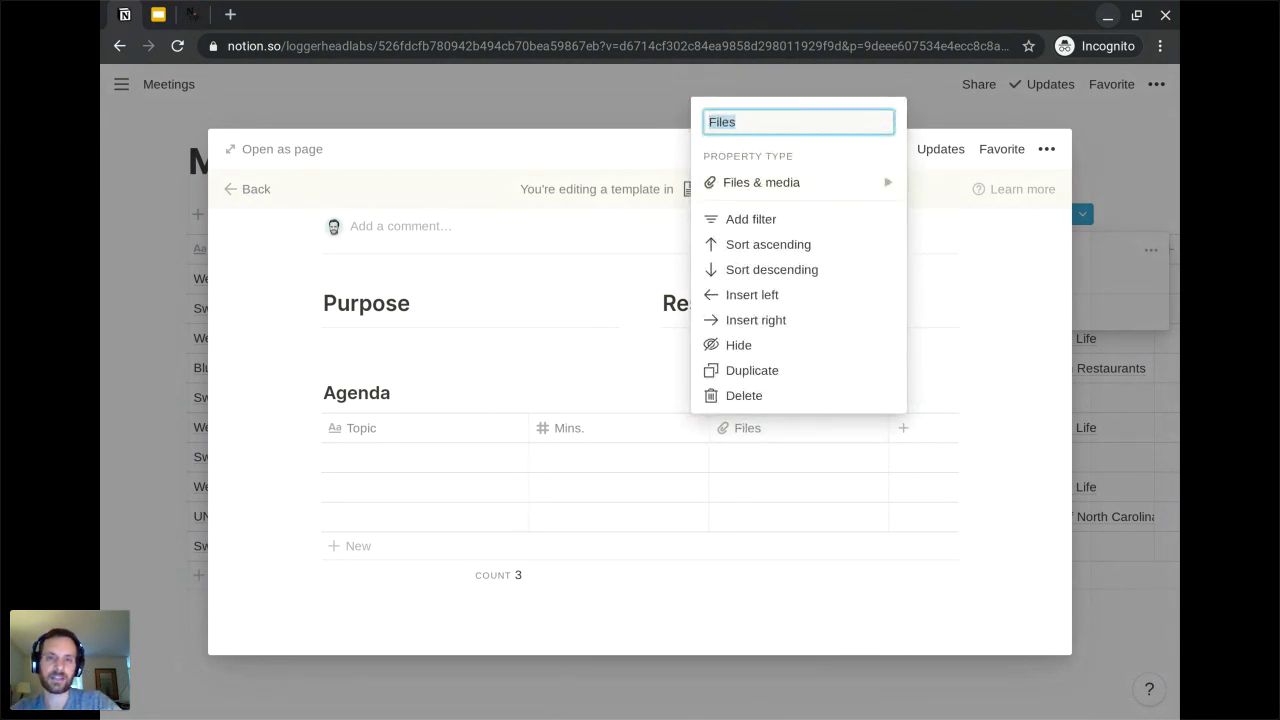
type("Leader")
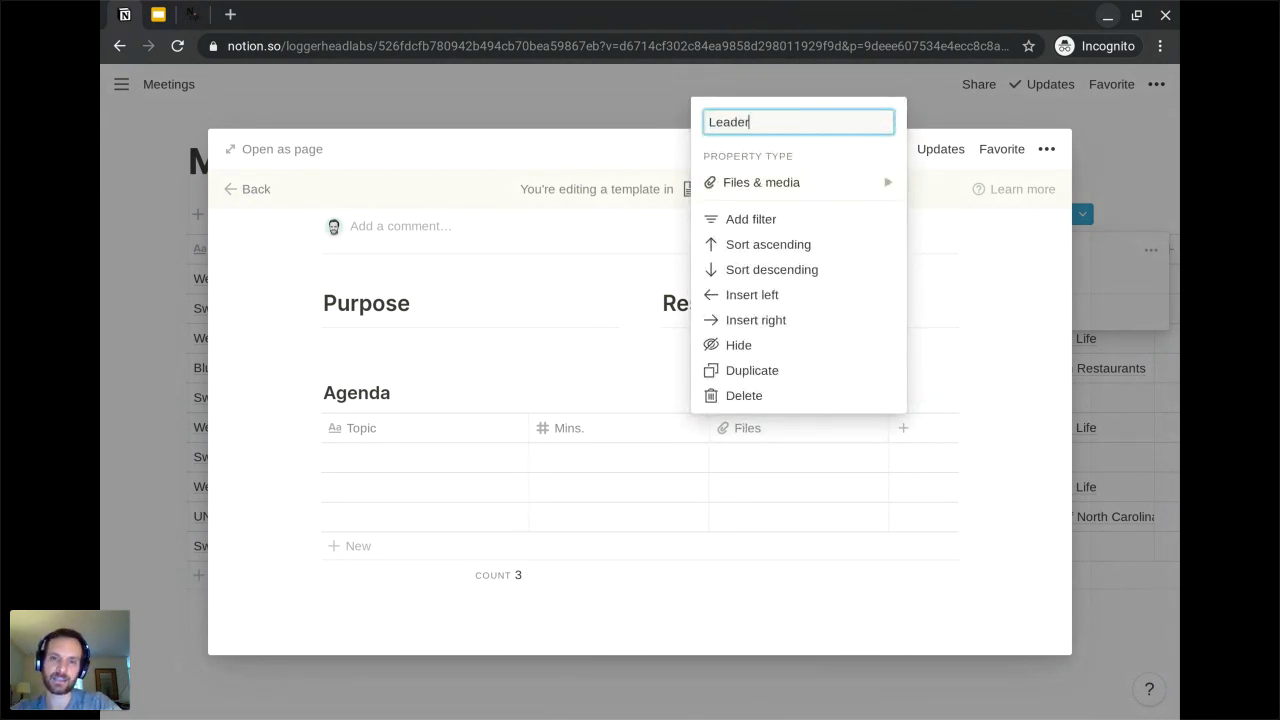
left_click(810, 174)
left_click(945, 243)
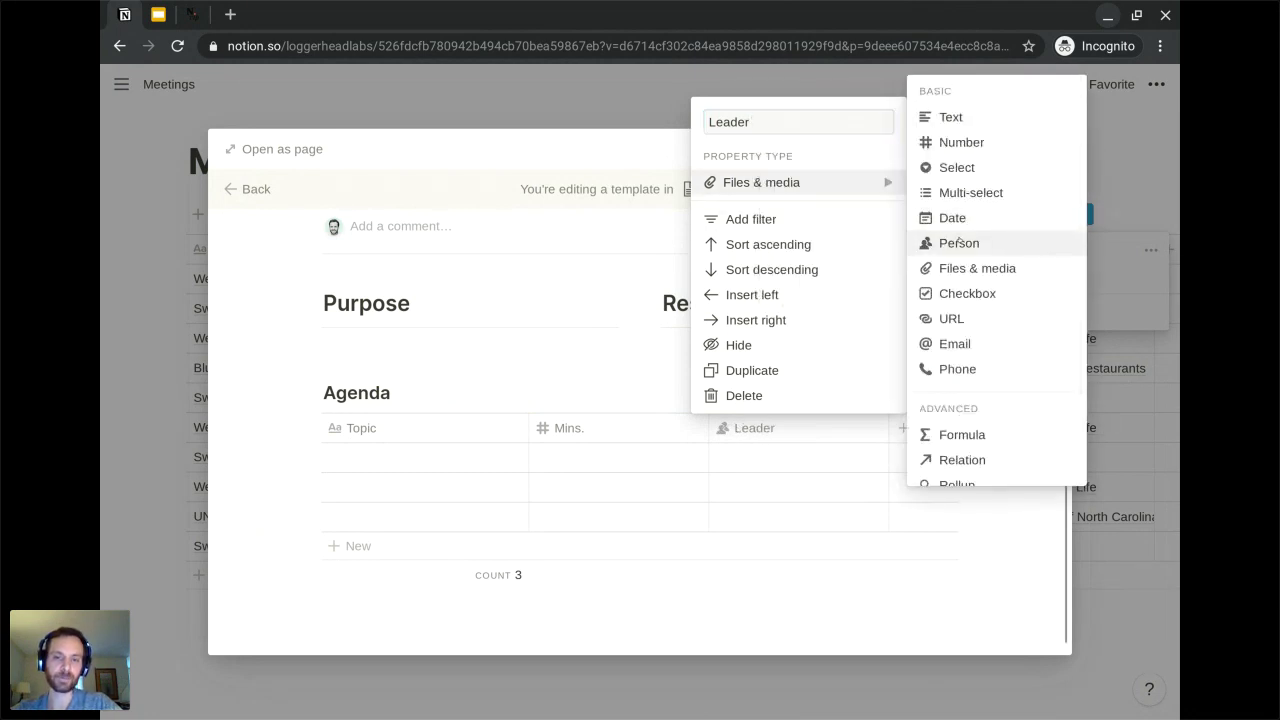
left_click(799, 461)
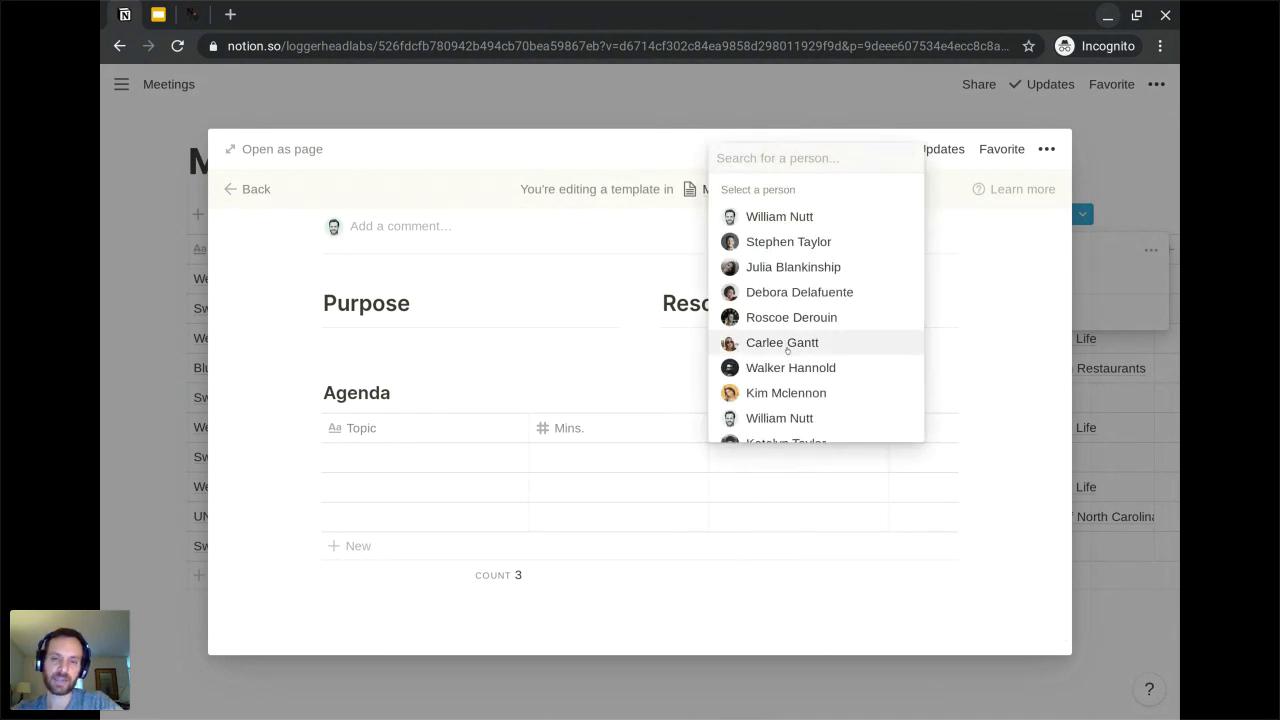
key("Escape")
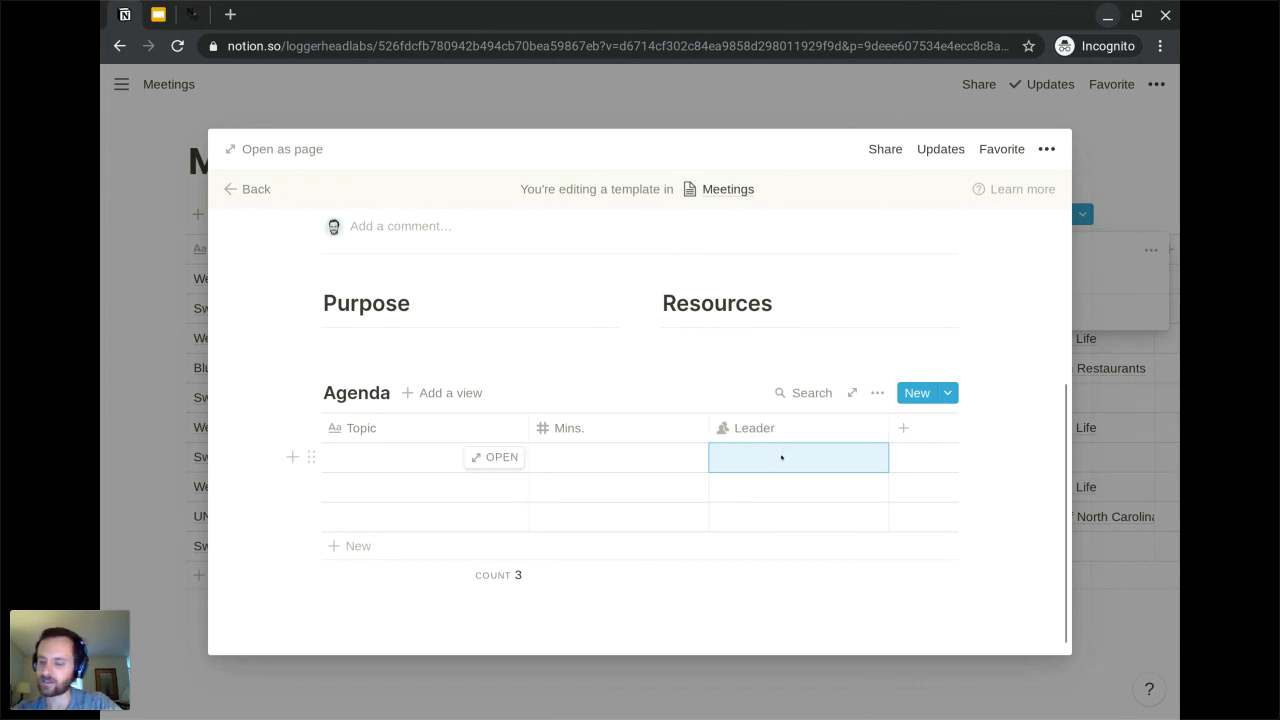
Add a second-level heading "Notes" with a divider under it below the Agenda table
scroll(781, 457, "down", 1)
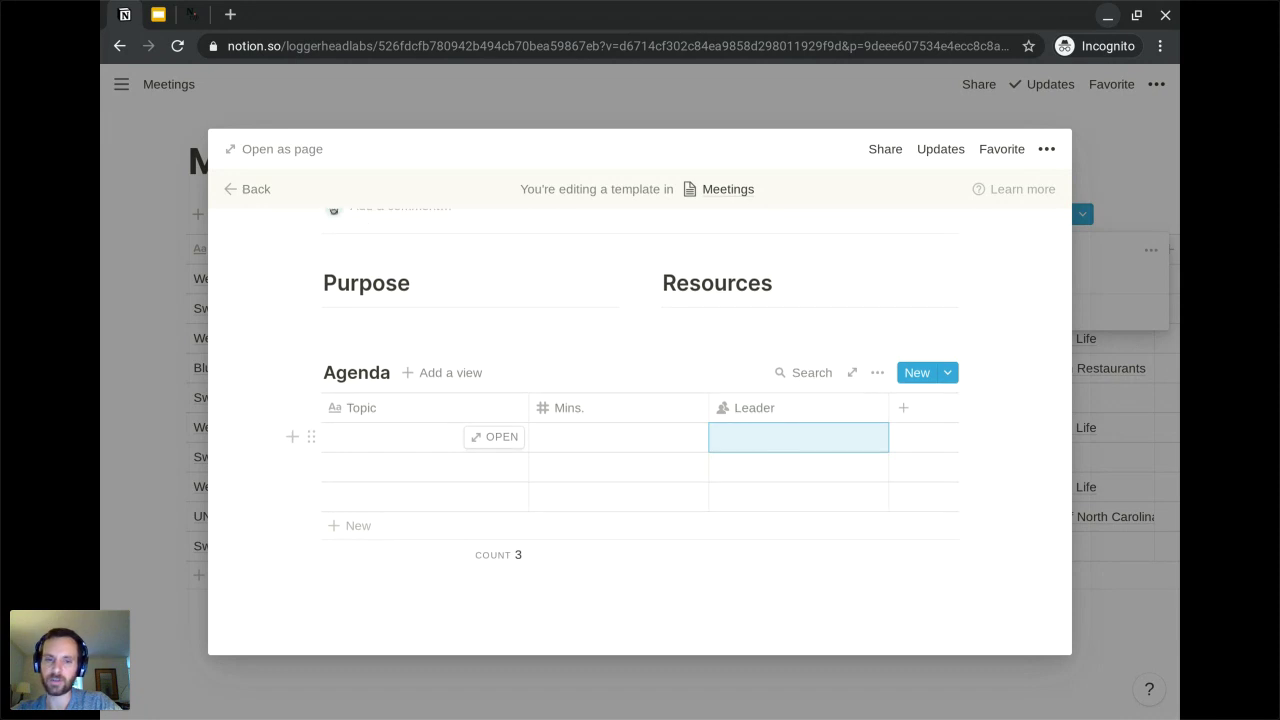
left_click(594, 614)
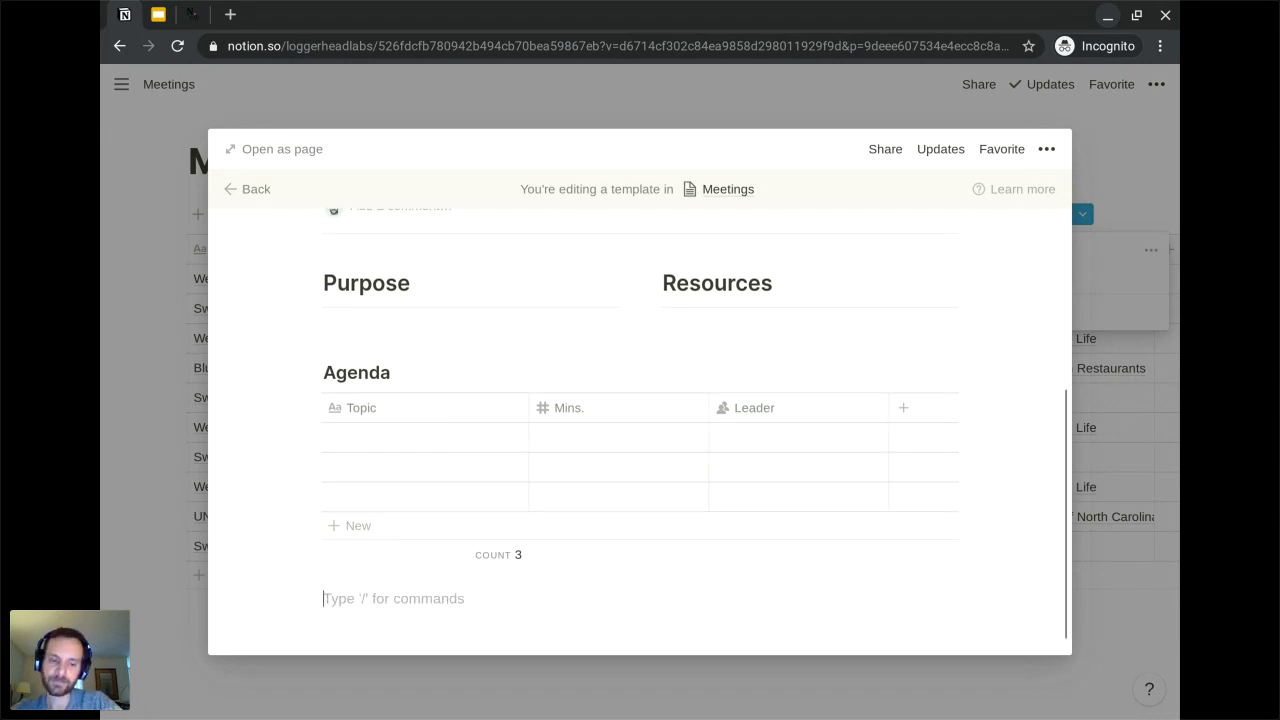
type("## Notes")
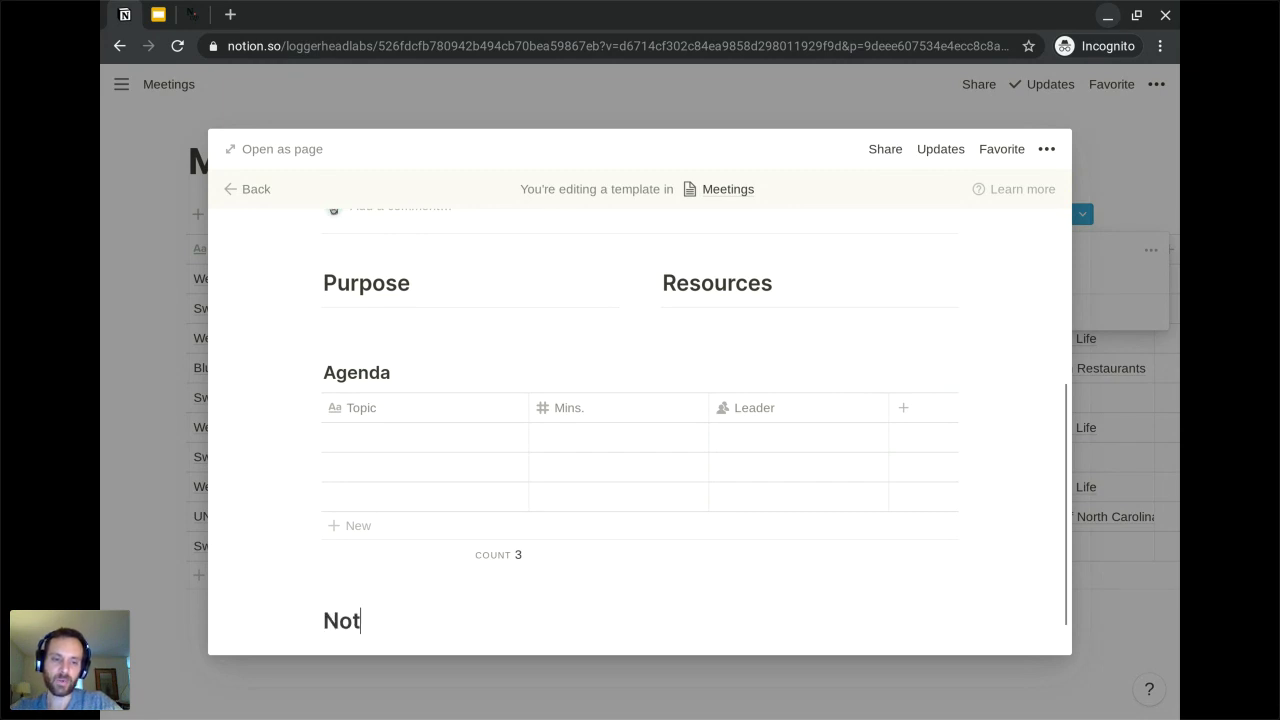
key("Return")
type("---")
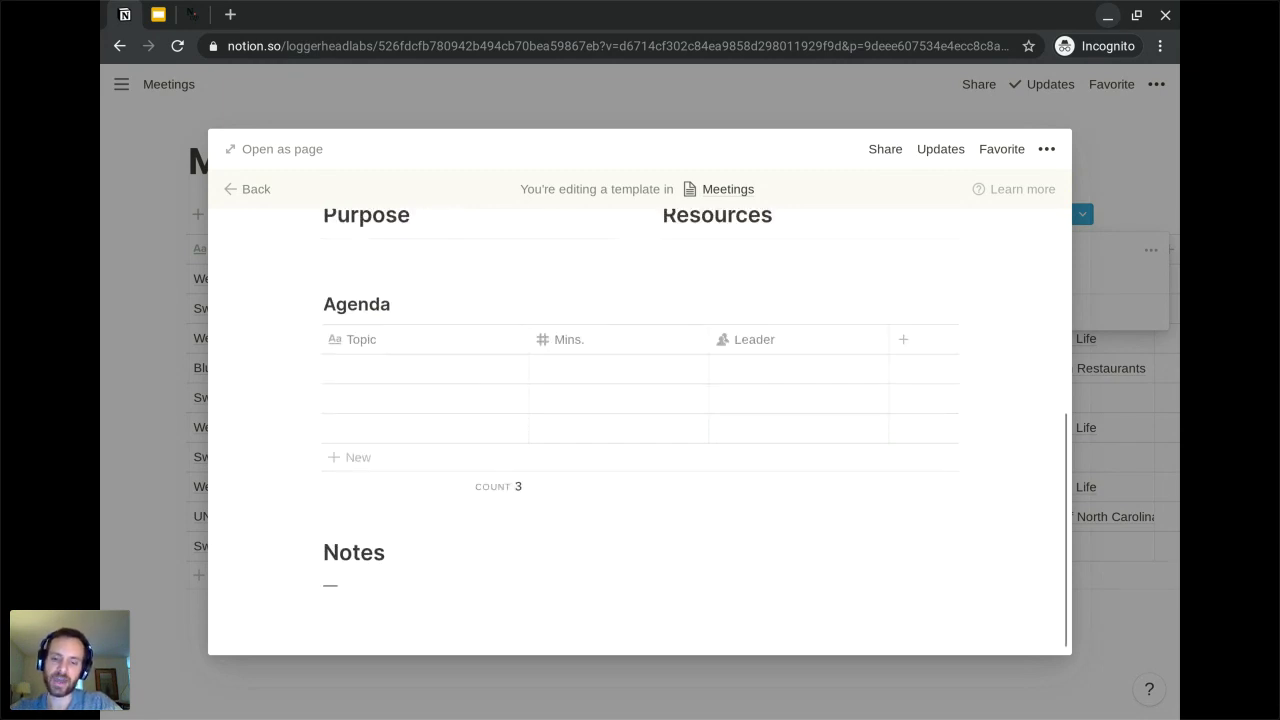
scroll(489, 537, "up", 2)
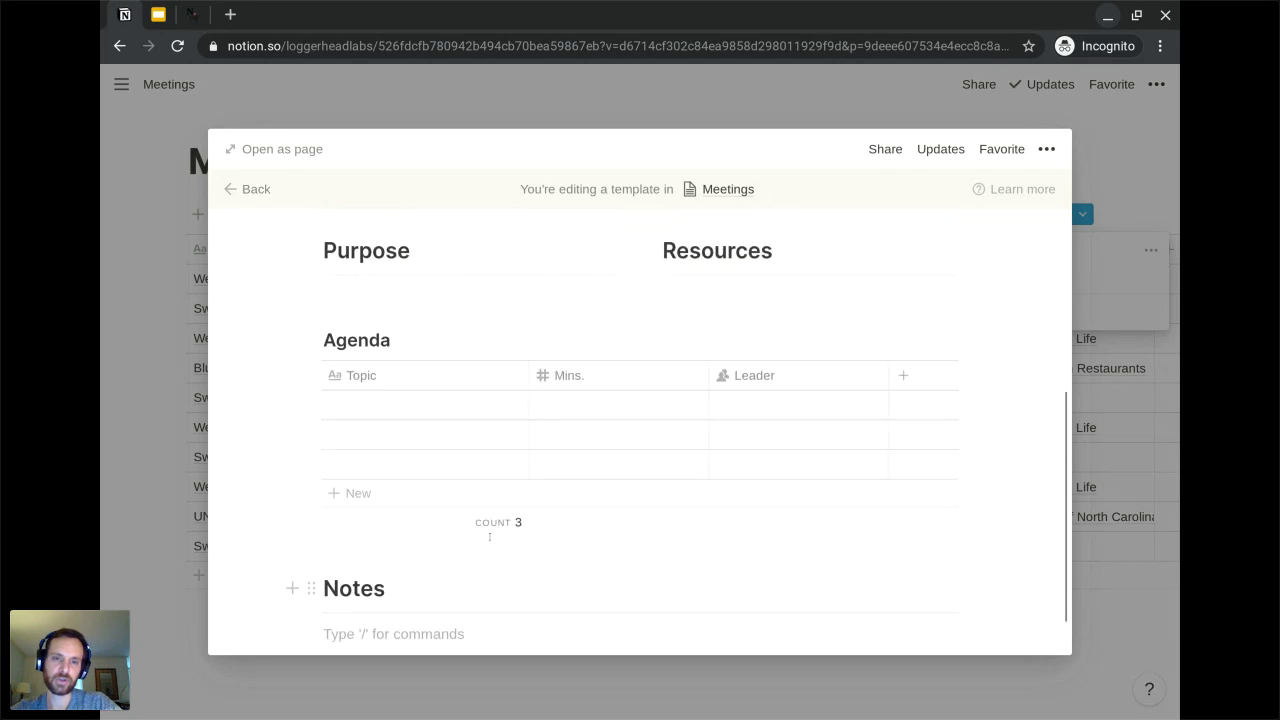
scroll(489, 537, "down", 2)
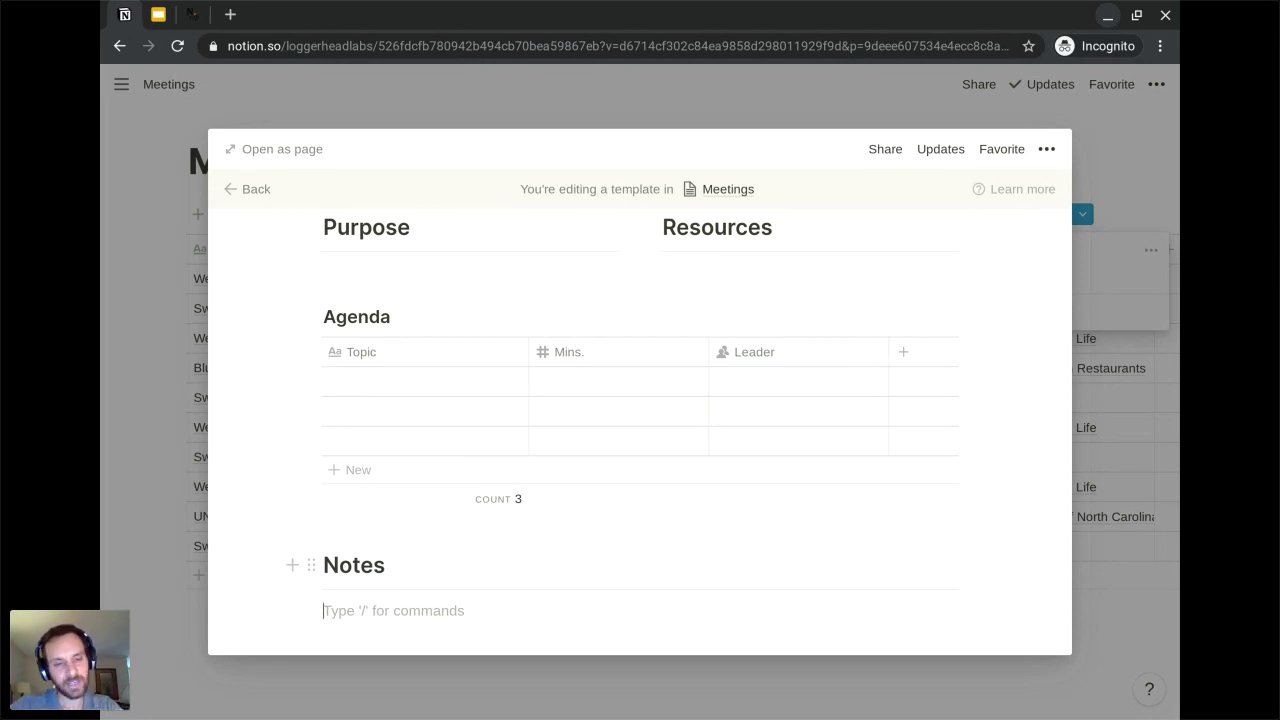
scroll(640, 420, "down", 1)
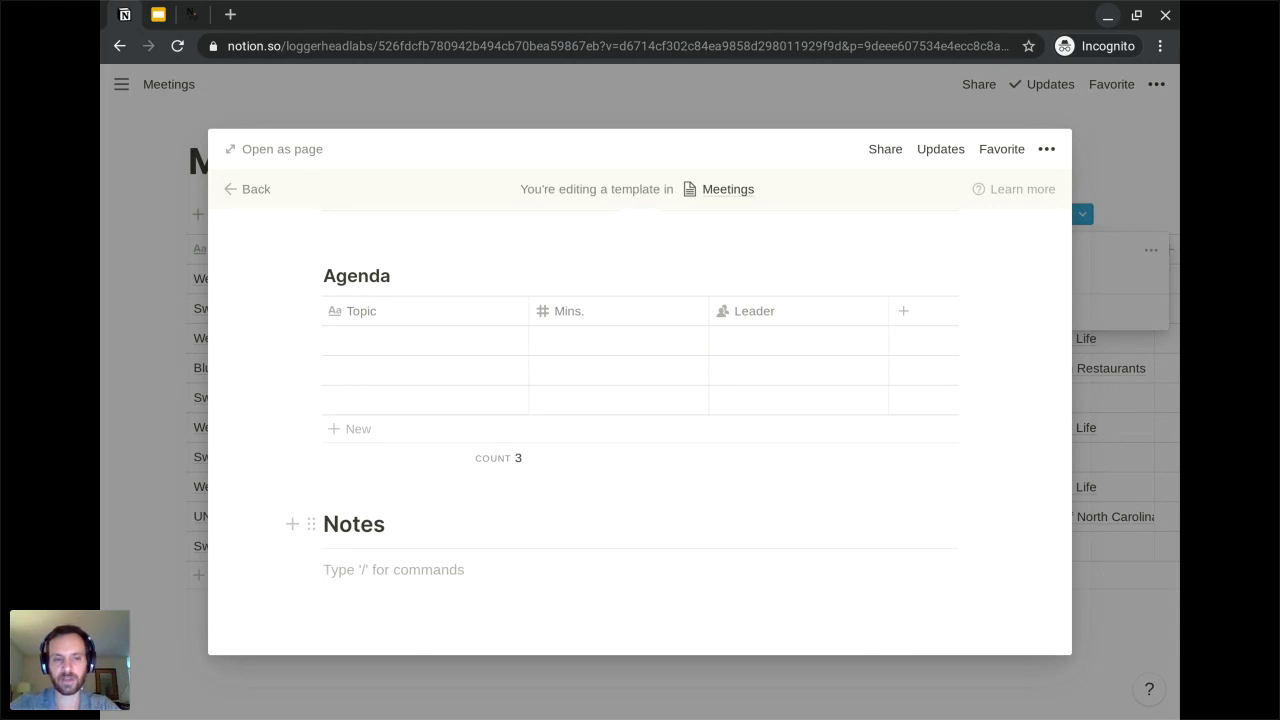
Insert an inline table titled "Action Items" below the Notes section, leaving a blank line after the divider
key("Return")
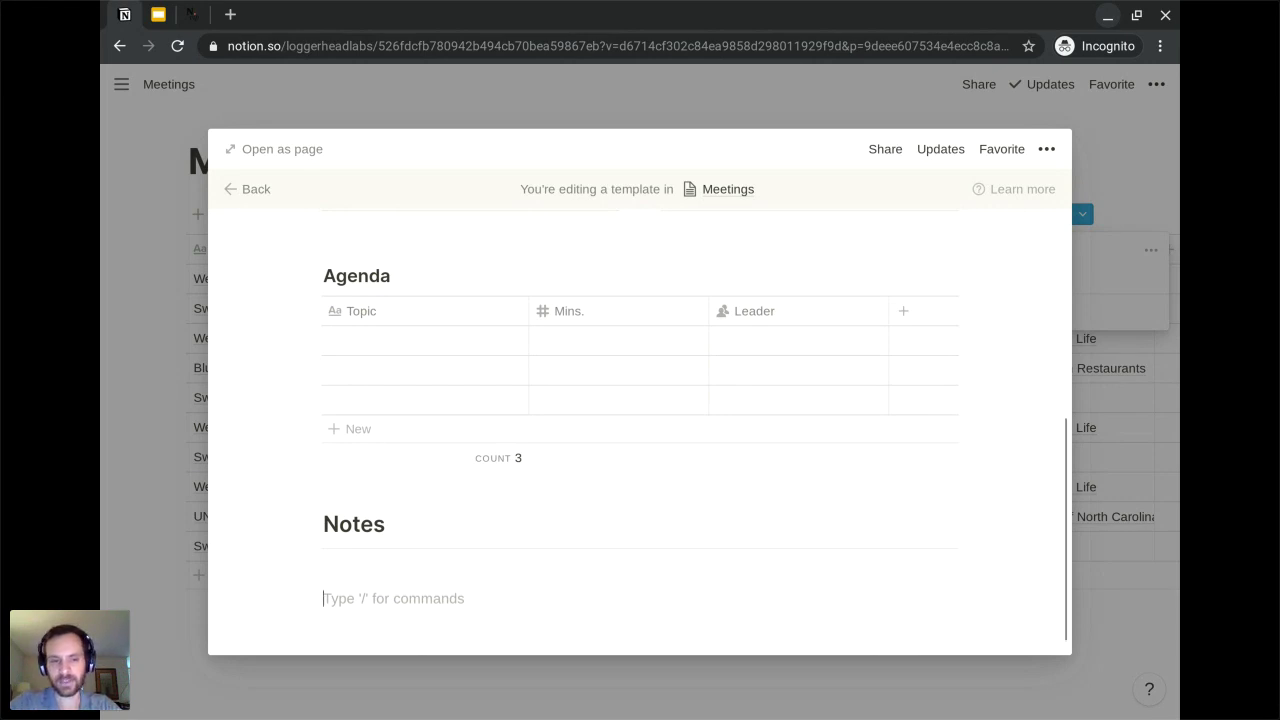
type("/table")
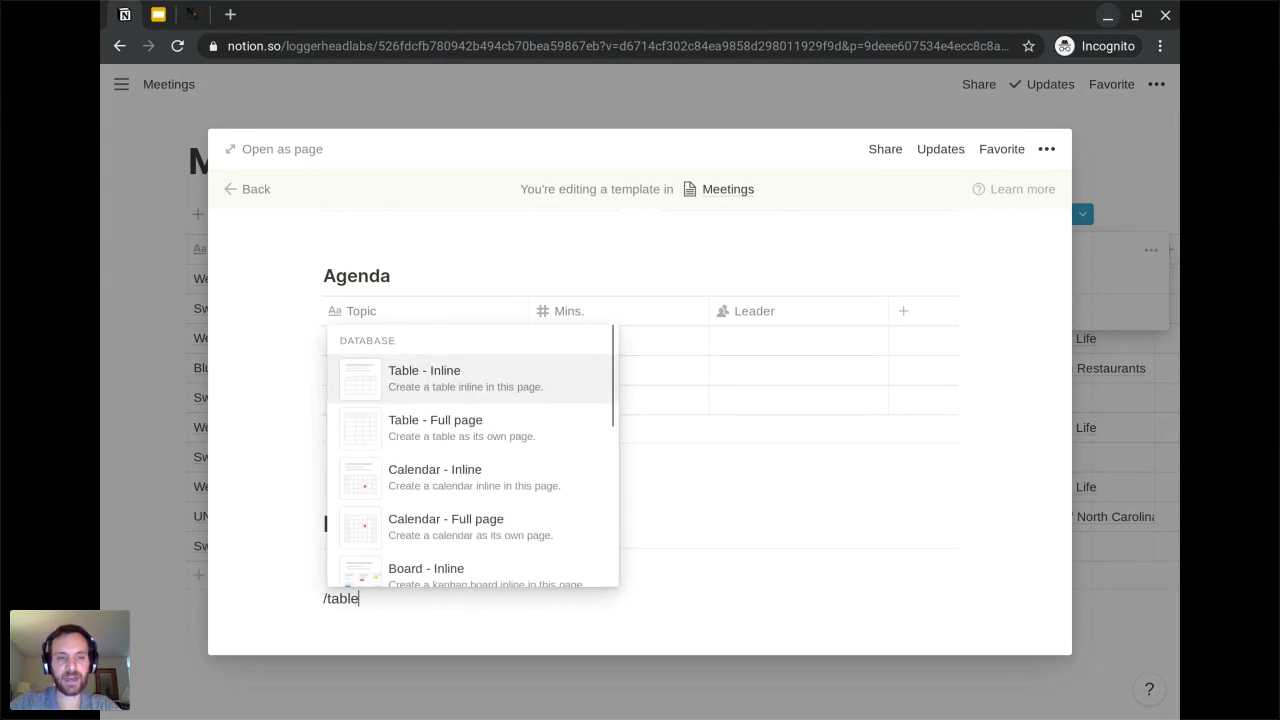
key("Return")
type("A")
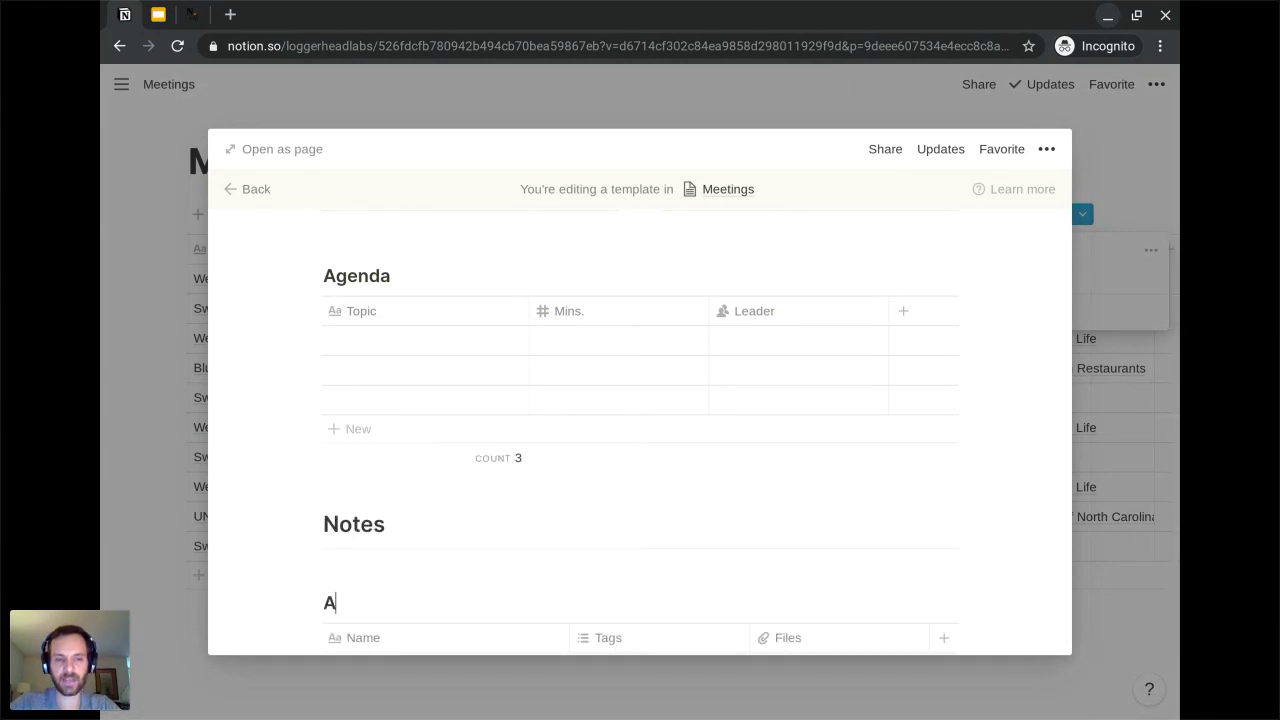
type("ction")
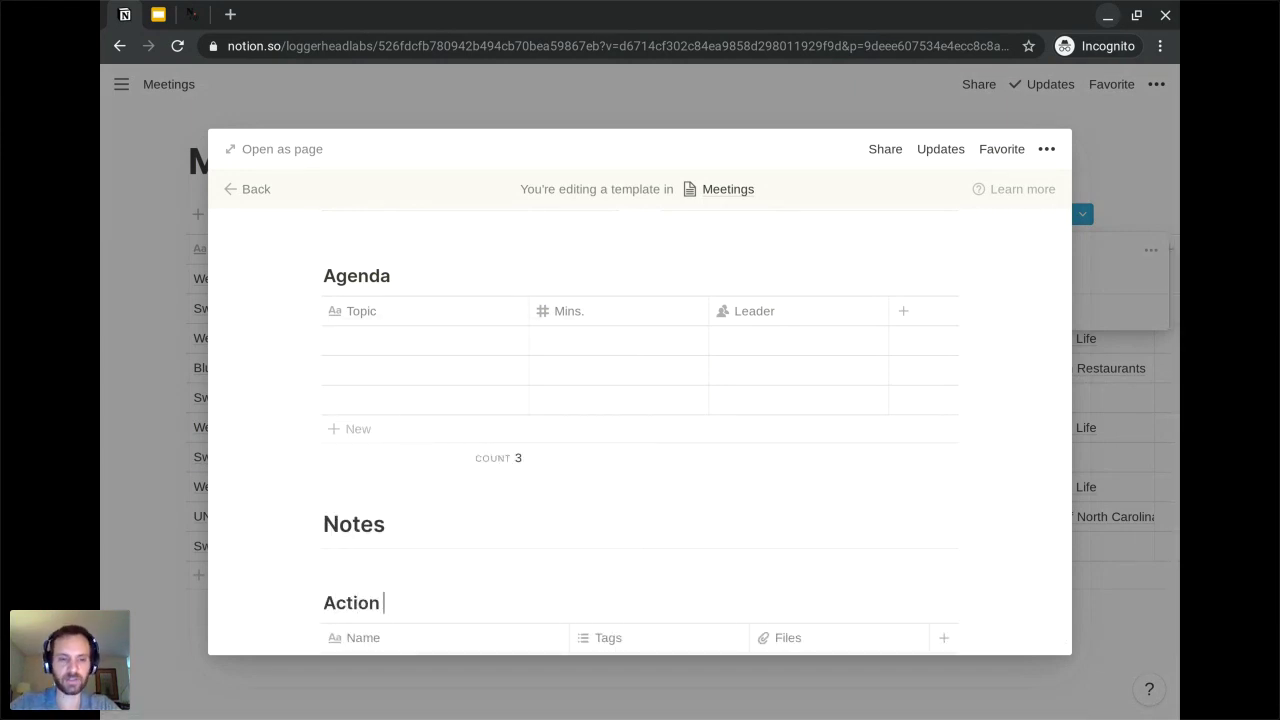
type(" Items")
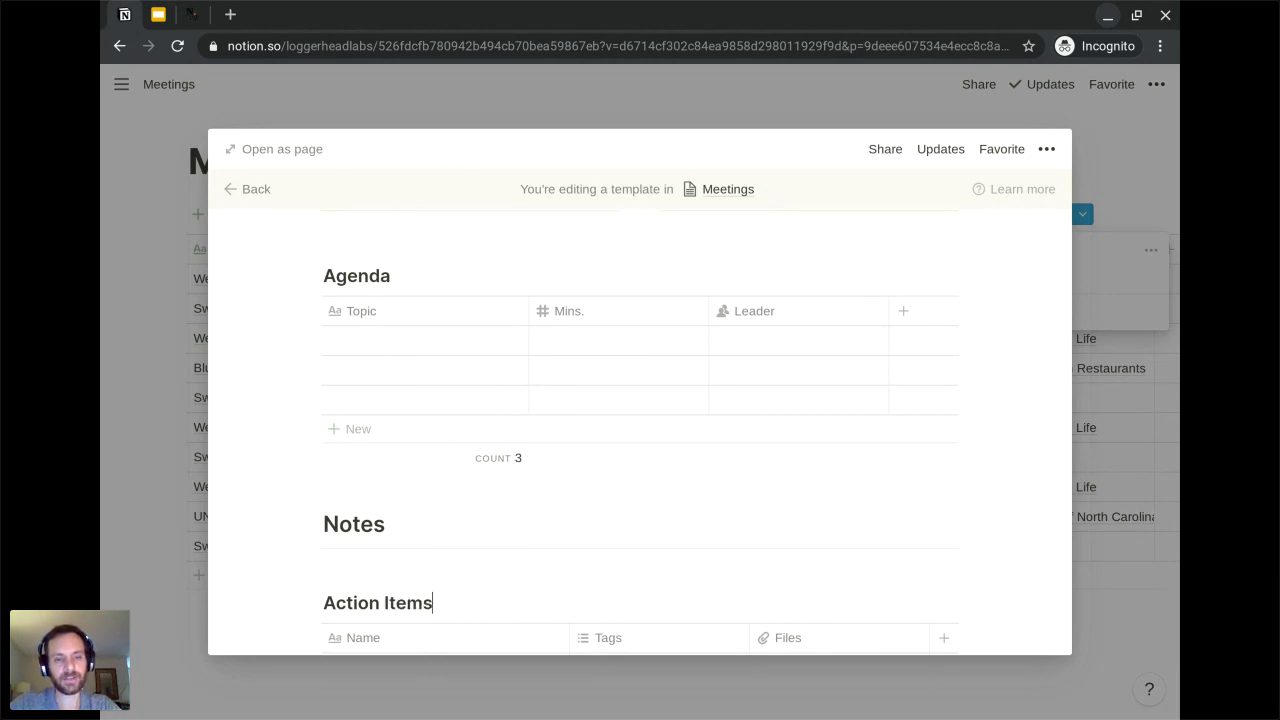
Rename the Action Items table's Name property to "Deliverable"
scroll(514, 476, "down", 4)
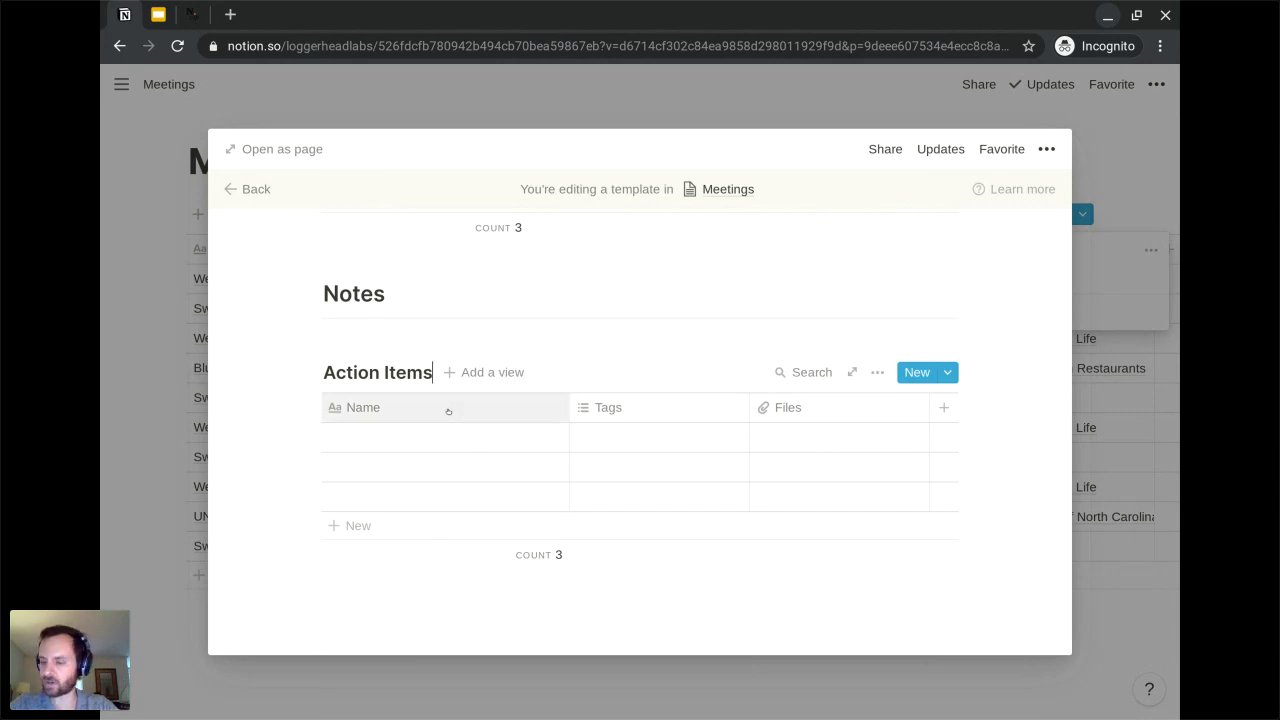
left_click(448, 411)
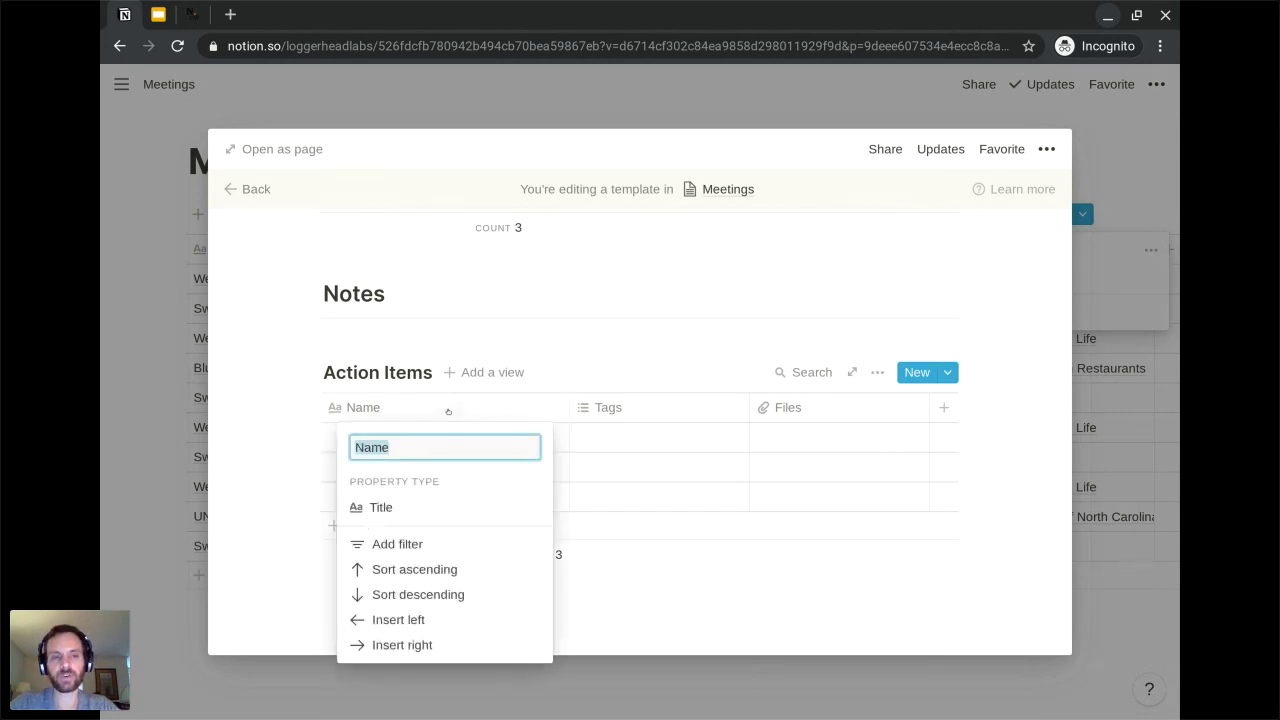
type("Deliverable")
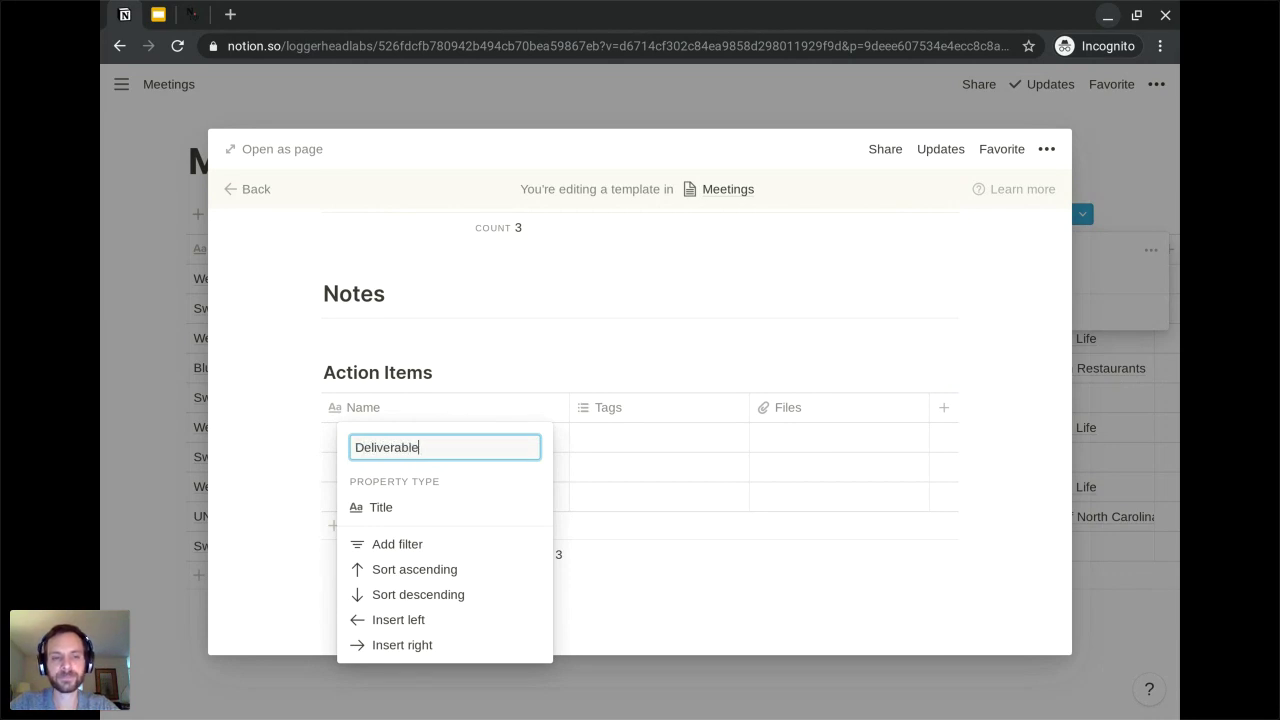
key("Return")
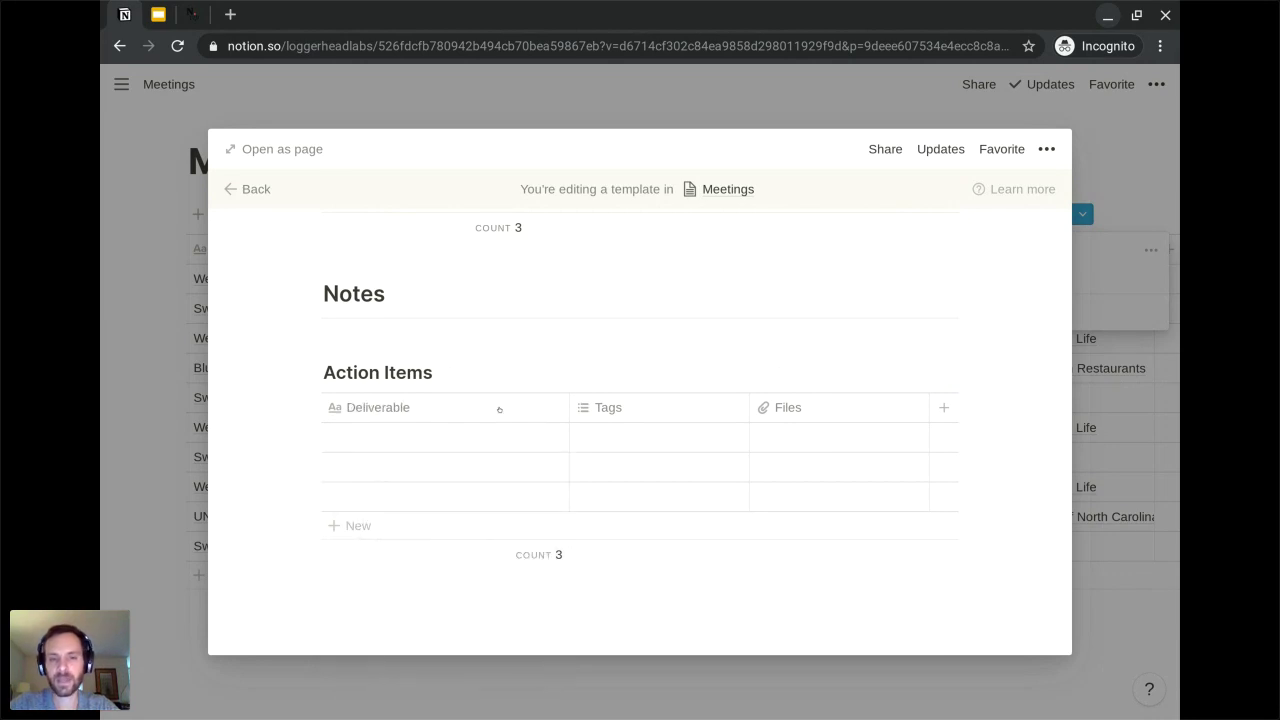
Rename the Action Items table's Tags property to "Responsible" with the Person type, and narrow the Deliverable column
left_click(632, 410)
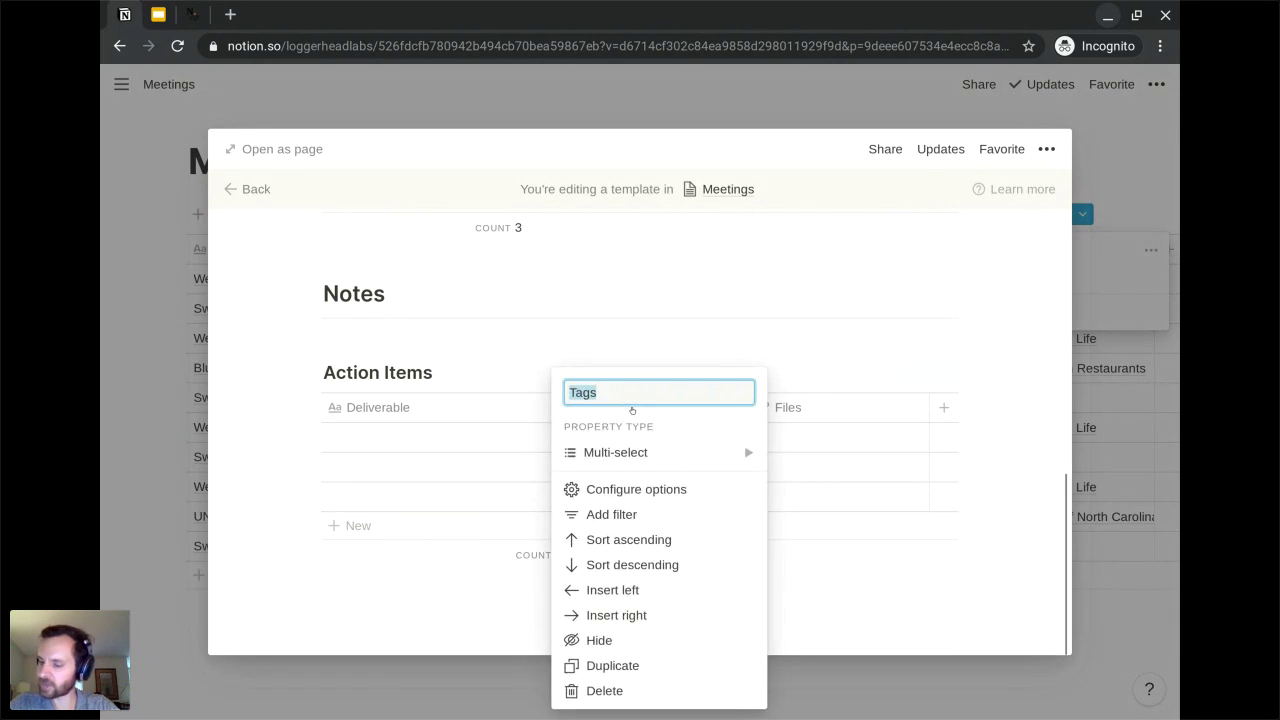
type("Responsible")
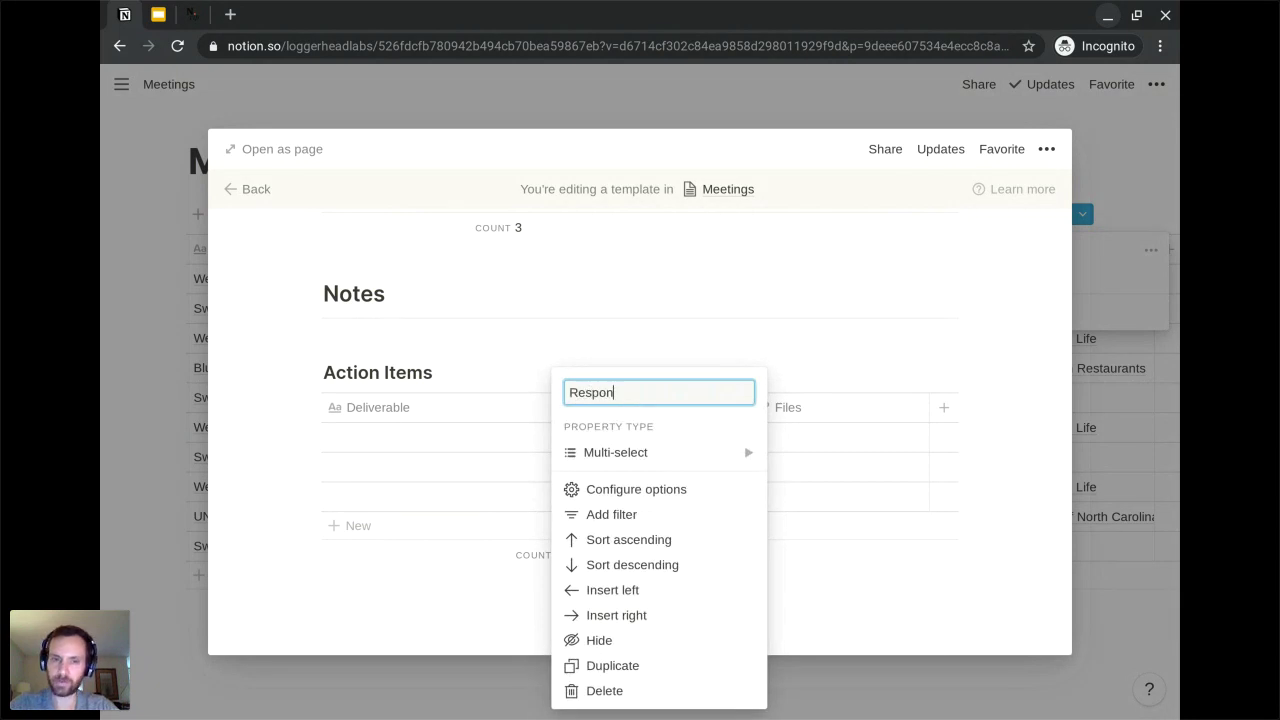
mouse_move(636, 452)
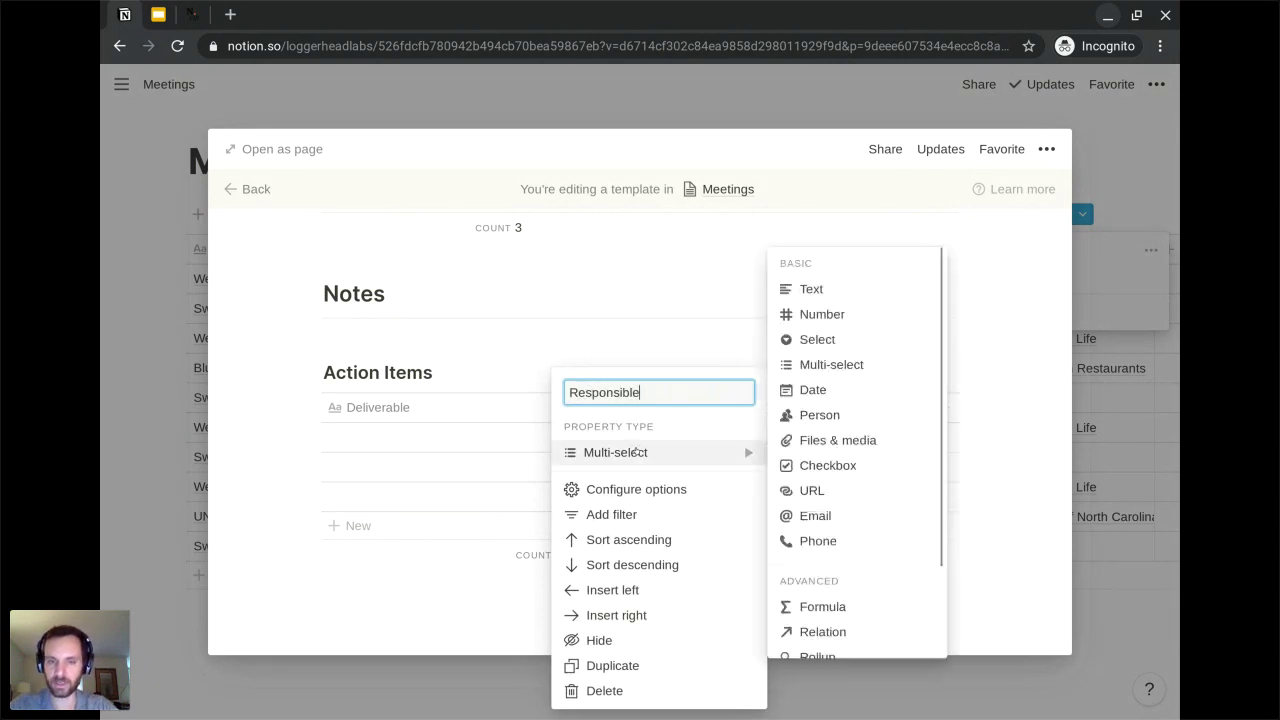
left_click(831, 412)
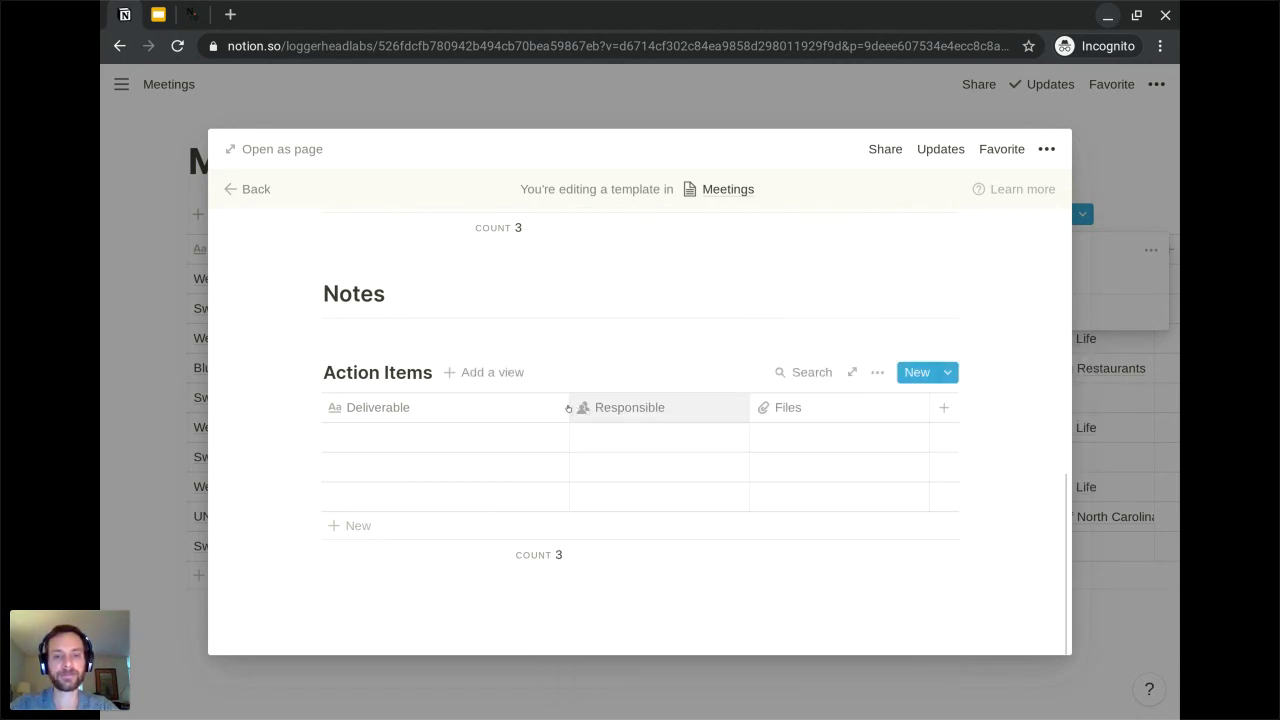
left_click_drag(567, 404, 509, 404)
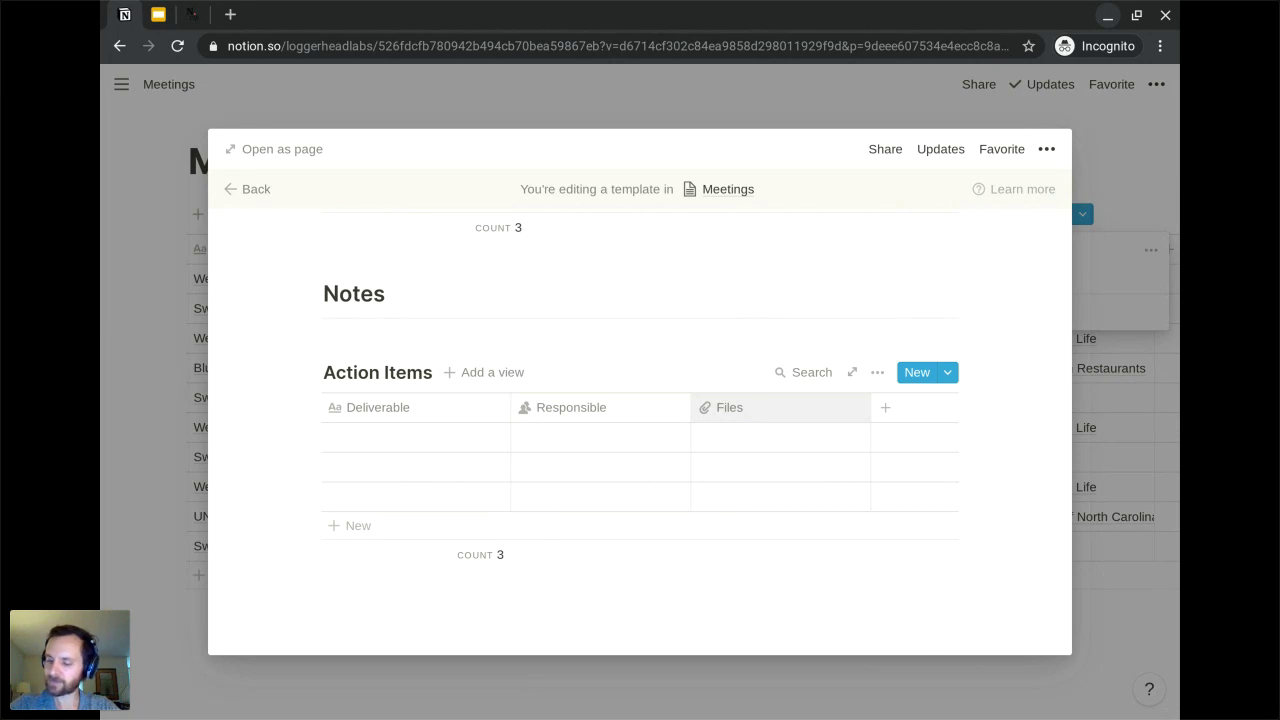
Rename the Action Items table's Files property to "Deadline" with the Date type
left_click(759, 413)
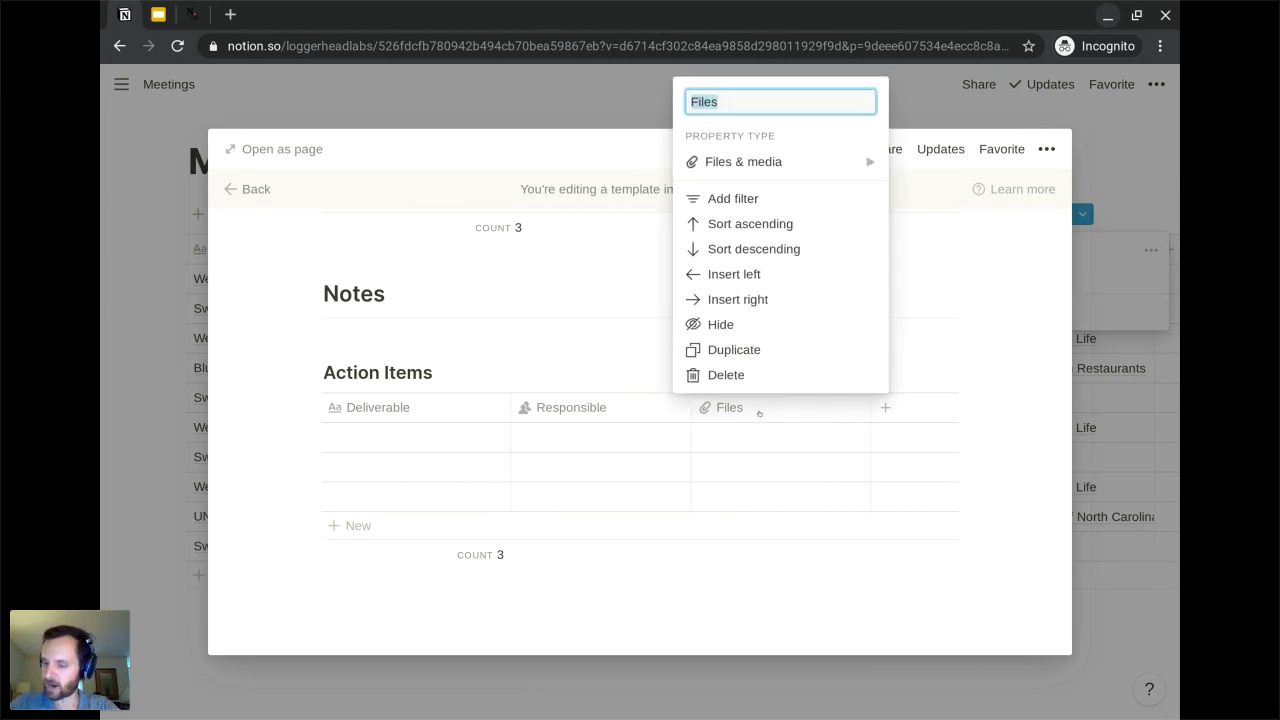
type("Deadl")
type("ine")
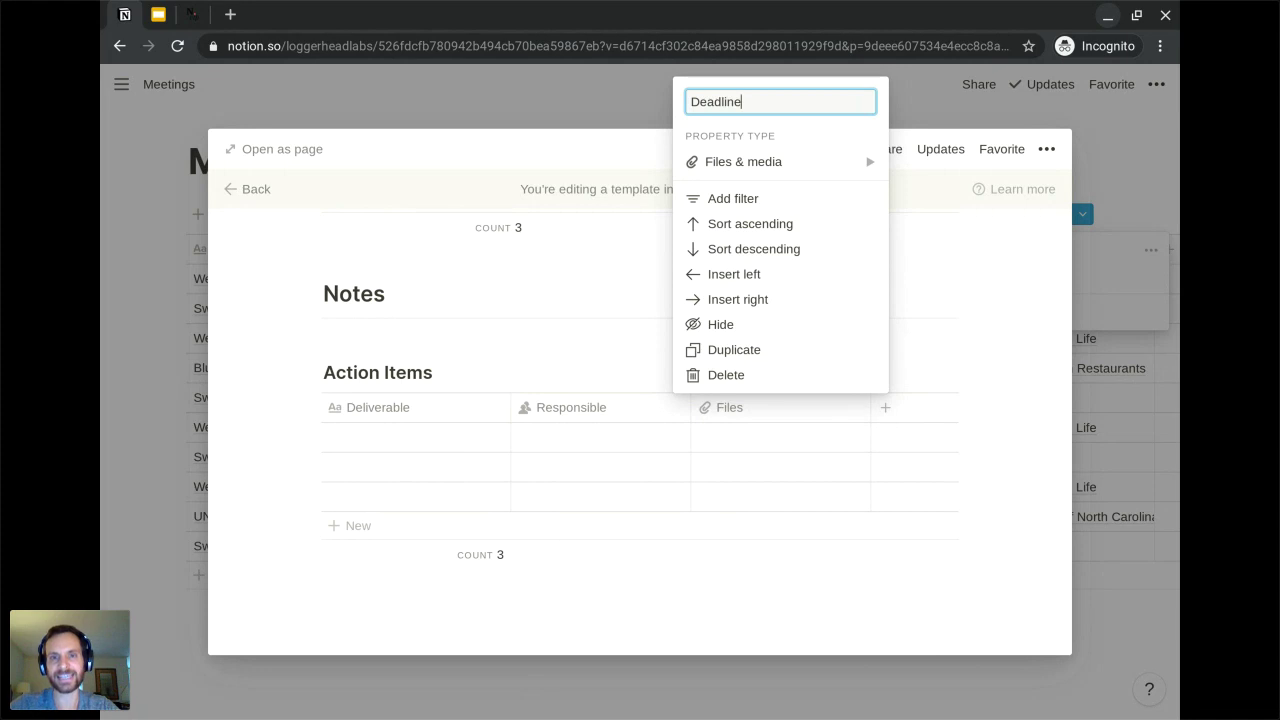
mouse_move(779, 167)
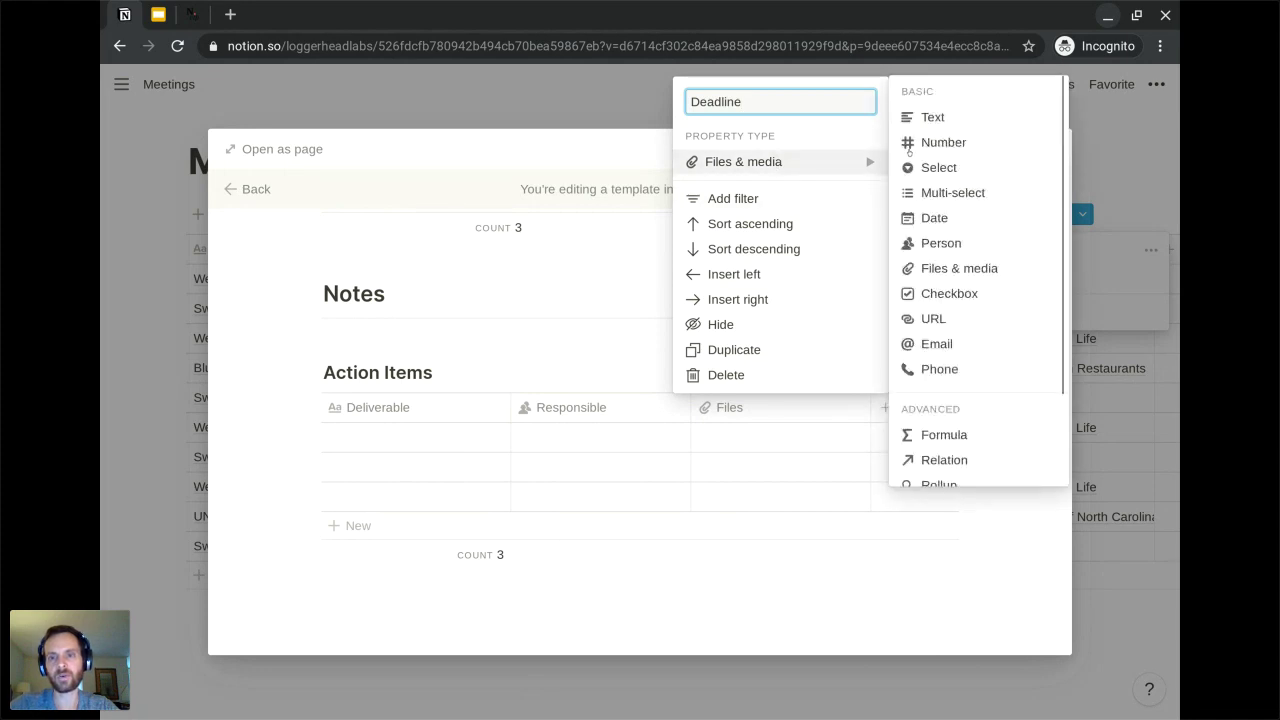
left_click(1004, 219)
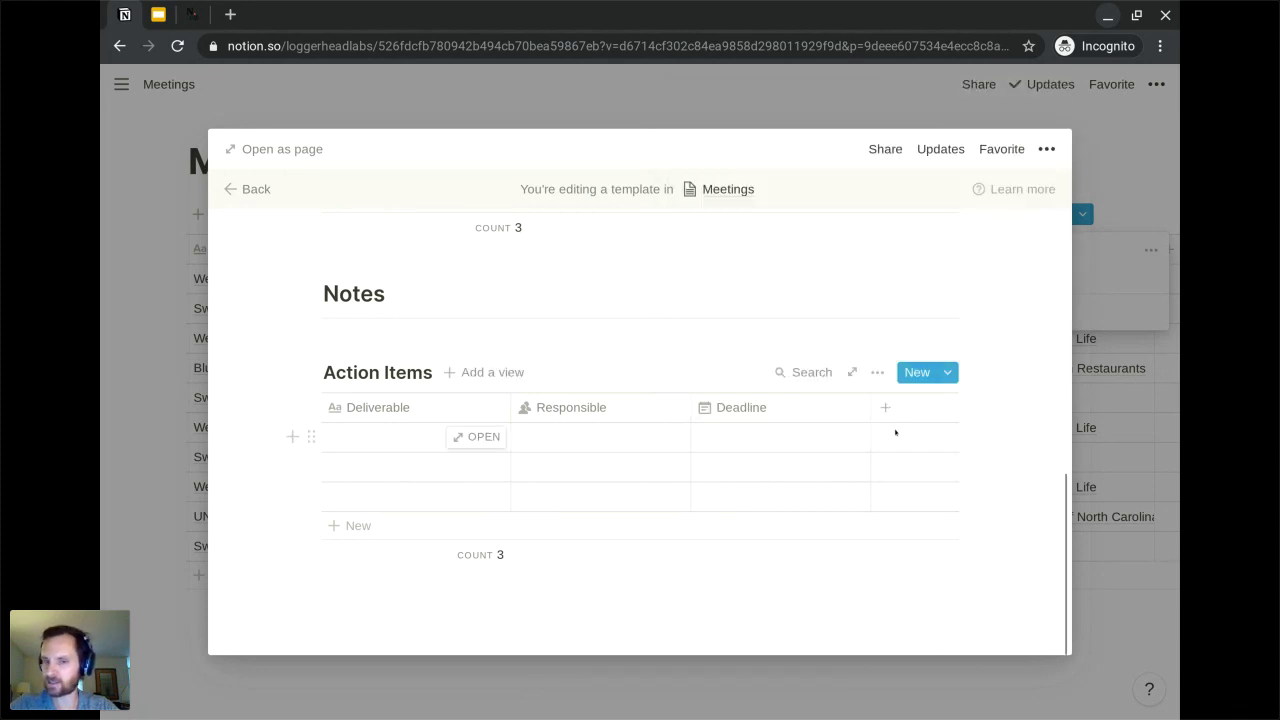
Review the Meeting template from its properties through the Action Items table, and return to the Meetings database
scroll(889, 441, "up", 2)
scroll(889, 441, "up", 3)
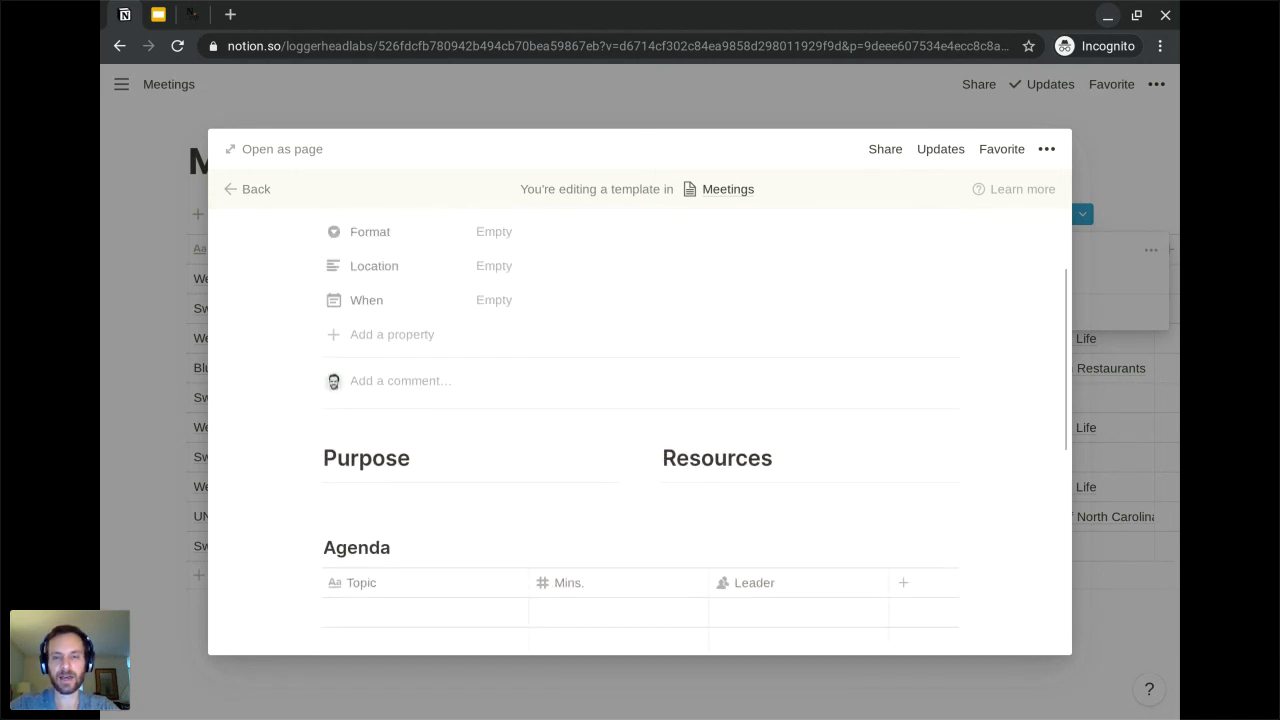
scroll(640, 437, "down", 2)
scroll(640, 440, "down", 3)
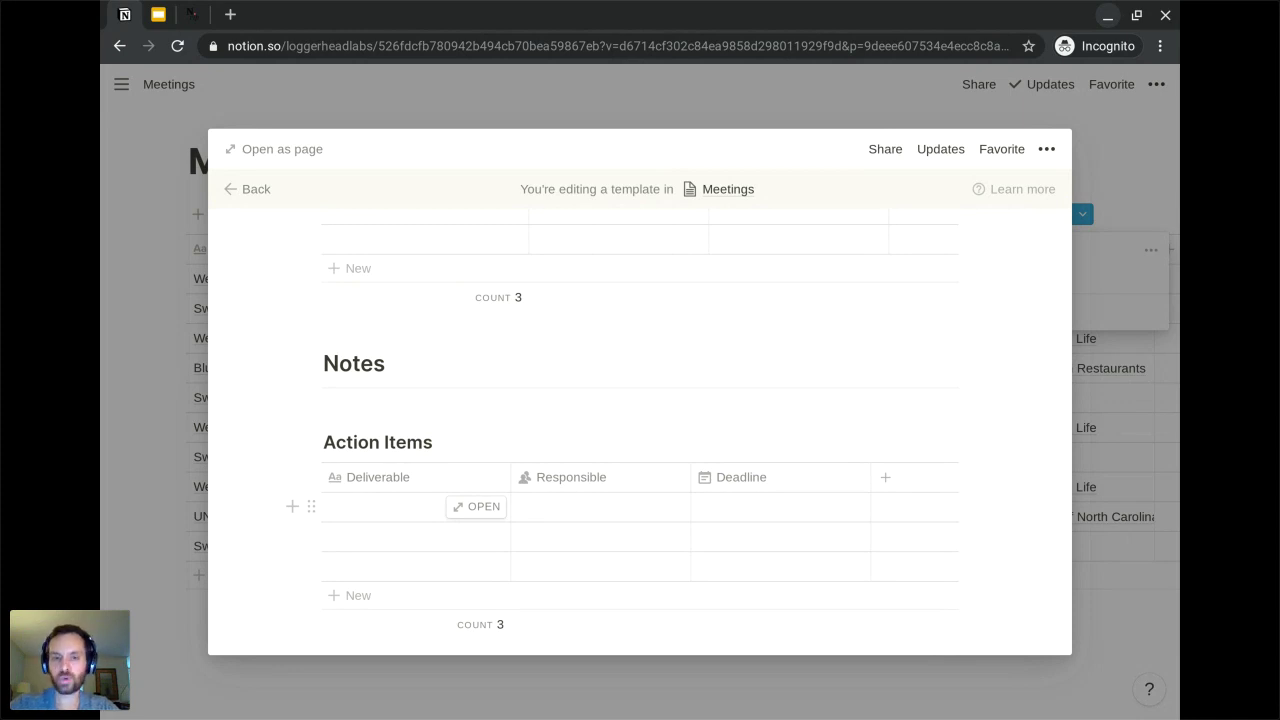
scroll(640, 440, "down", 1)
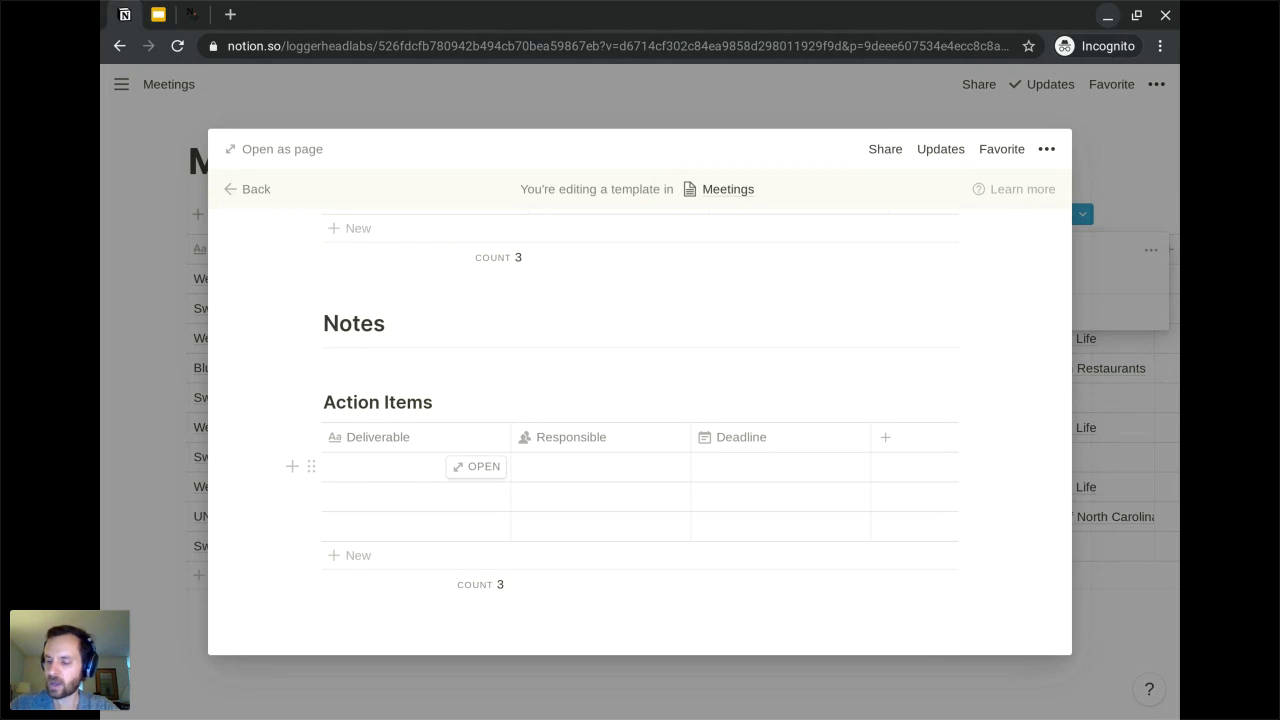
scroll(640, 430, "up", 5)
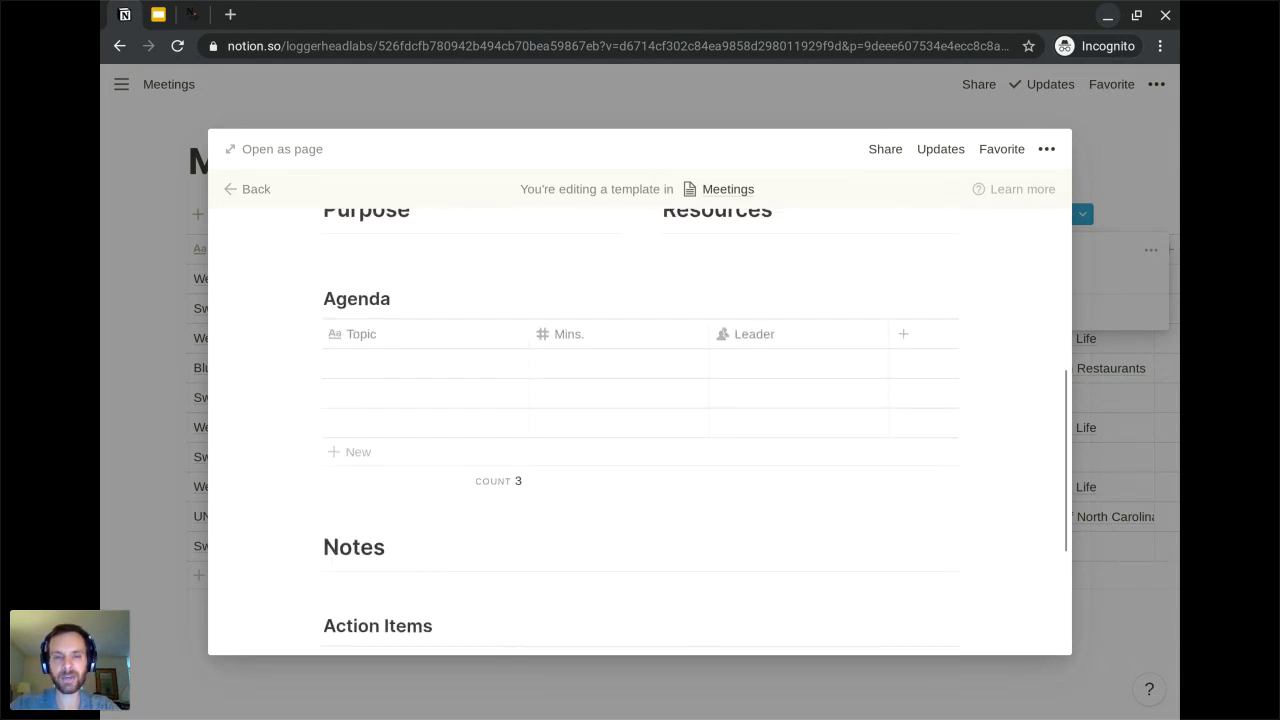
scroll(640, 430, "up", 1)
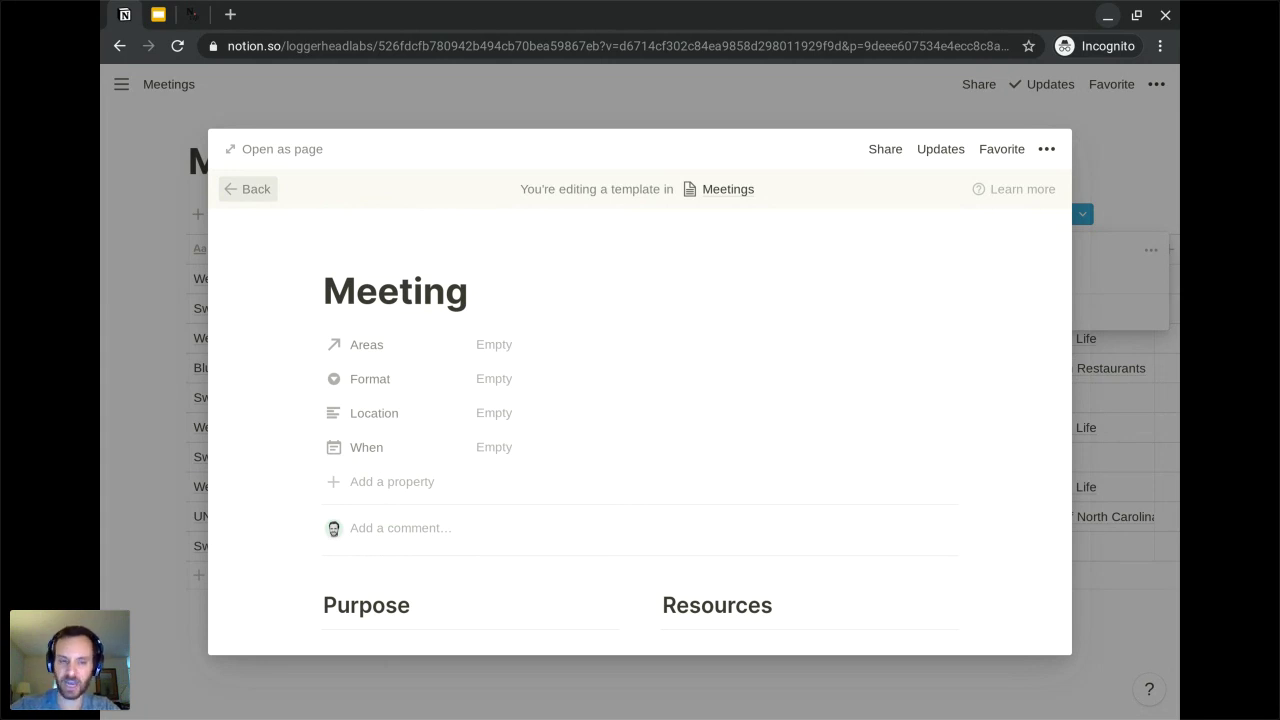
scroll(291, 397, "down", 1)
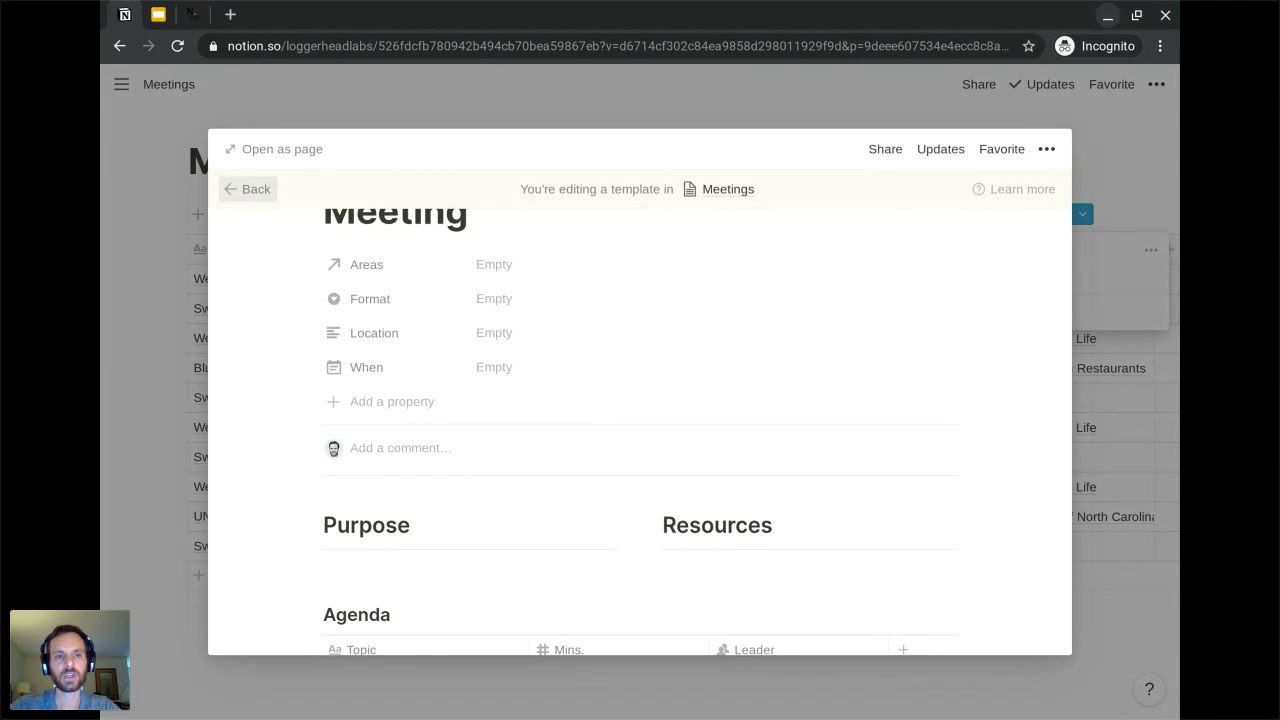
left_click(248, 192)
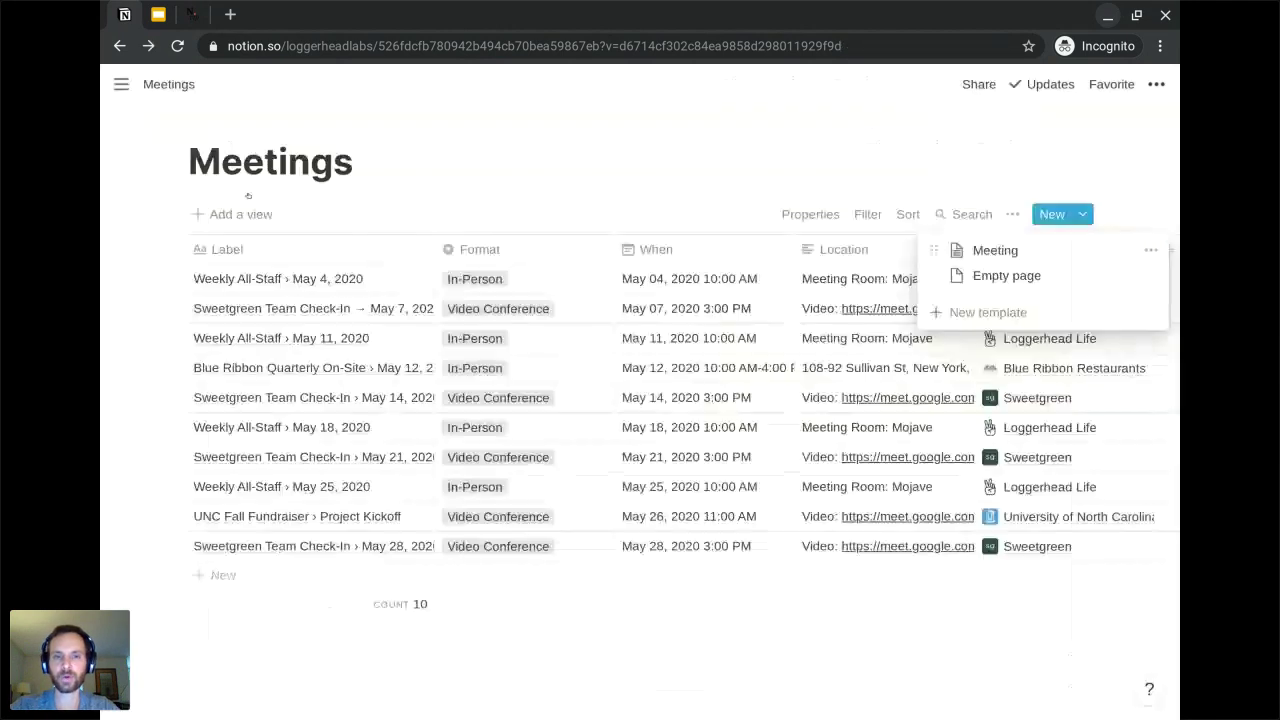
left_click(428, 165)
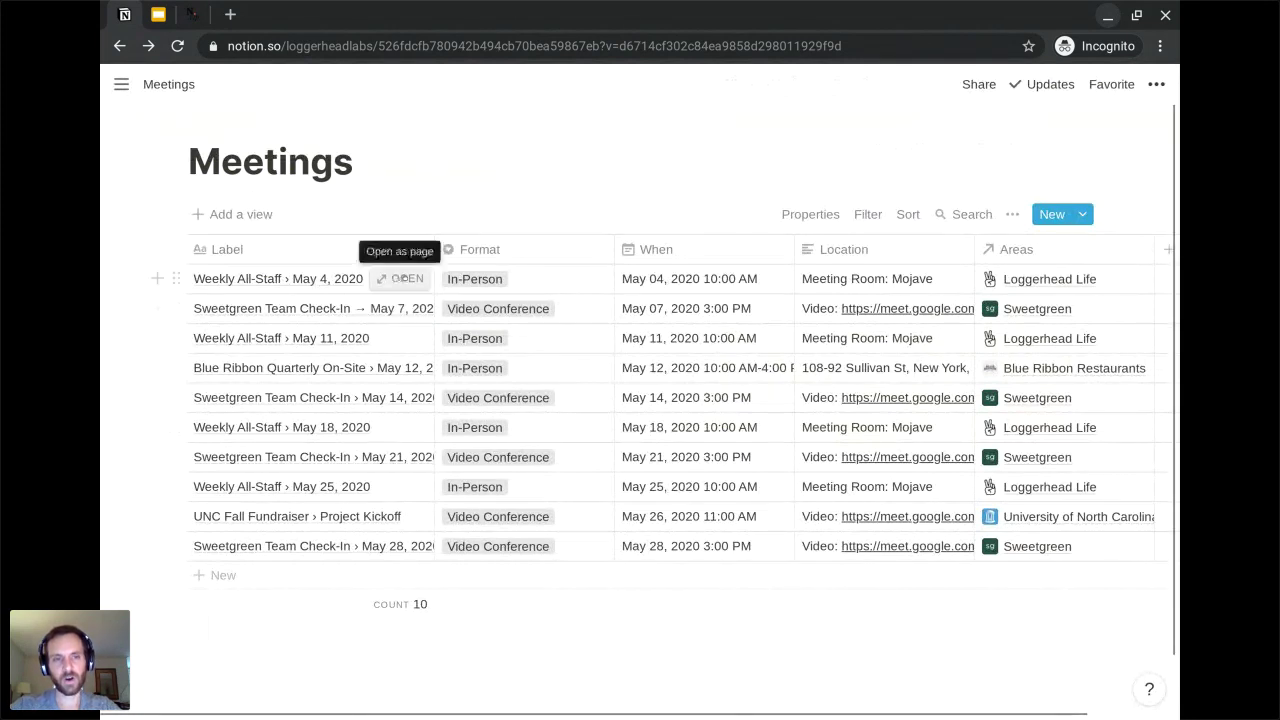
Apply the Meeting template to the "Weekly All-Staff › May 4, 2020" record, look over its sections and close the record
left_click(405, 279)
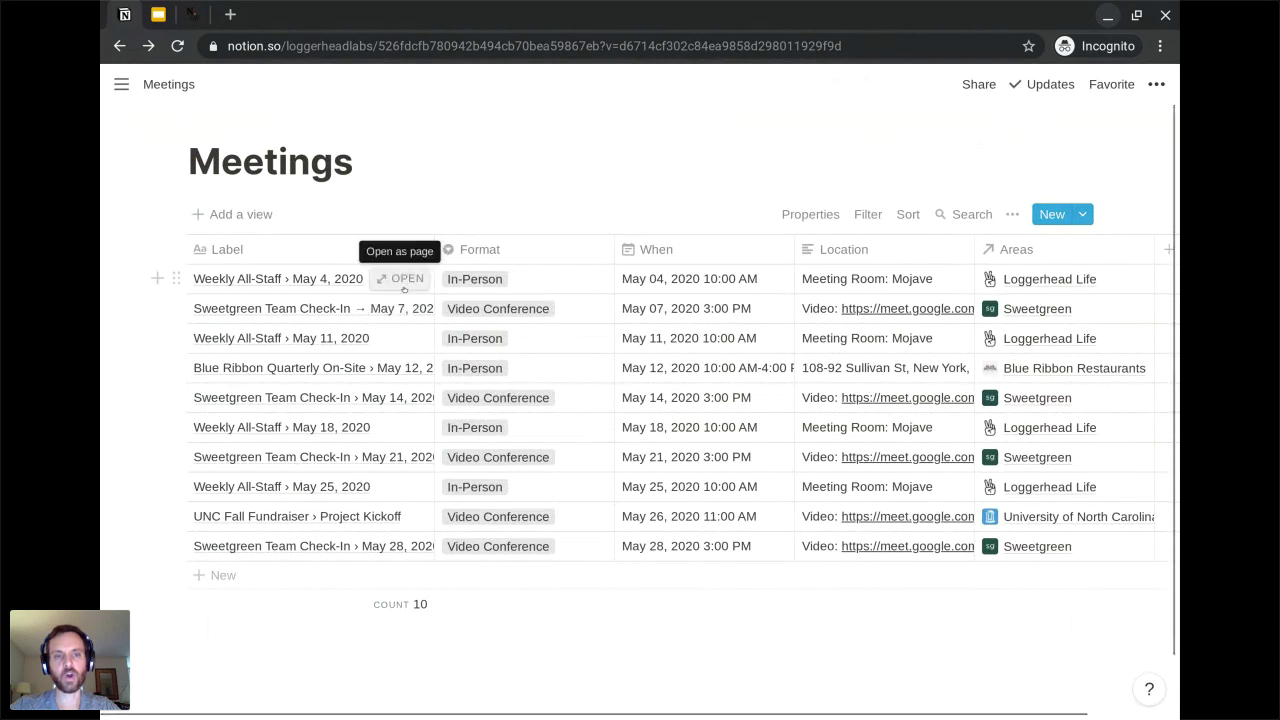
scroll(412, 468, "down", 3)
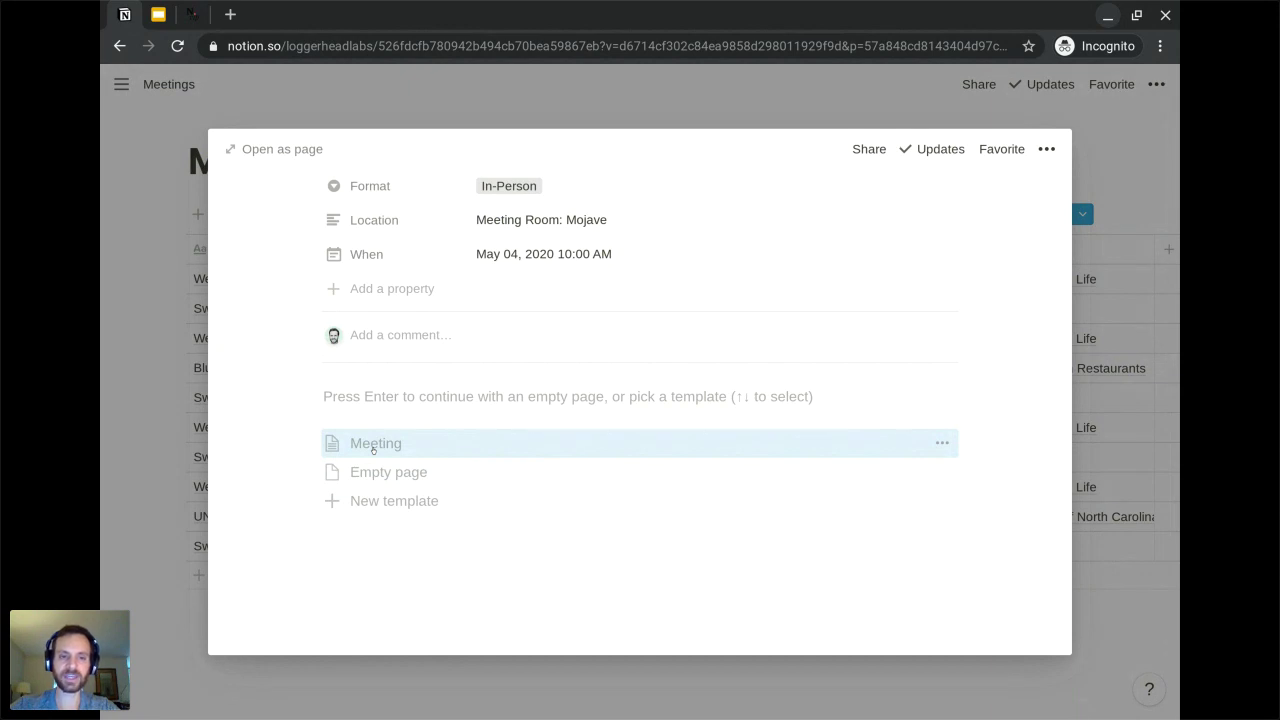
left_click(373, 446)
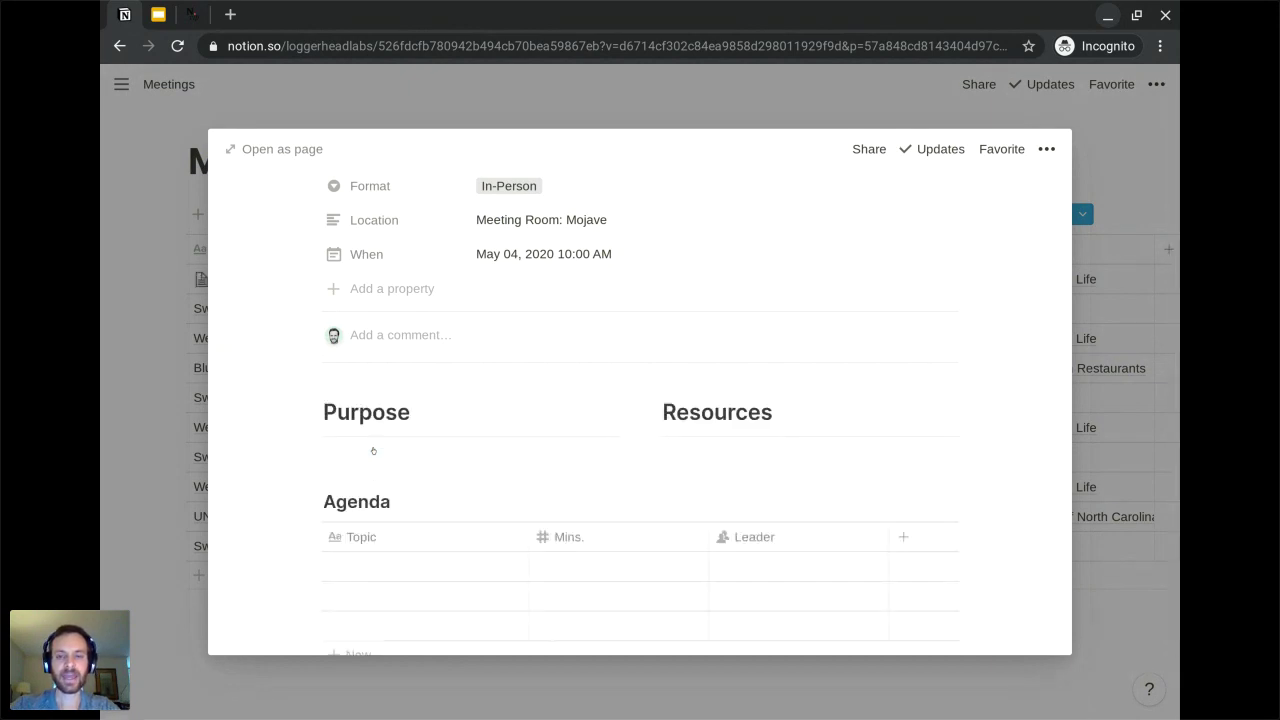
scroll(373, 450, "down", 5)
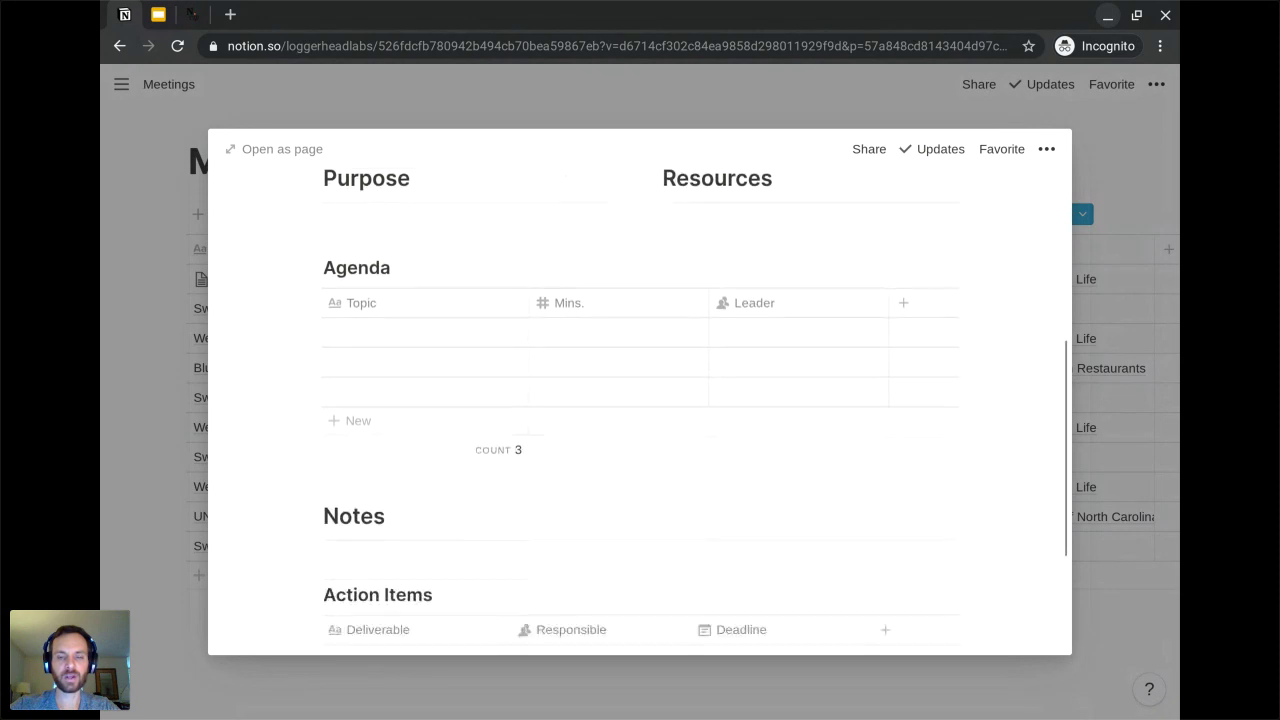
scroll(640, 410, "down", 5)
scroll(640, 410, "up", 3)
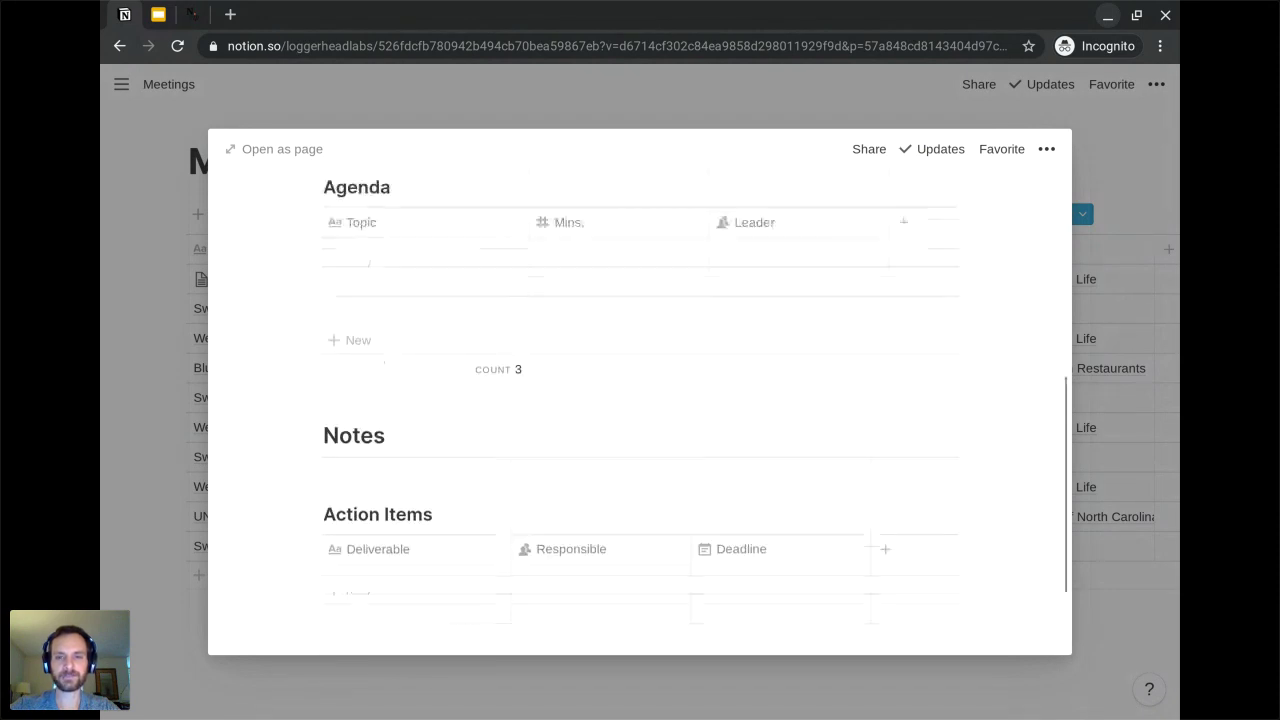
scroll(640, 410, "up", 2)
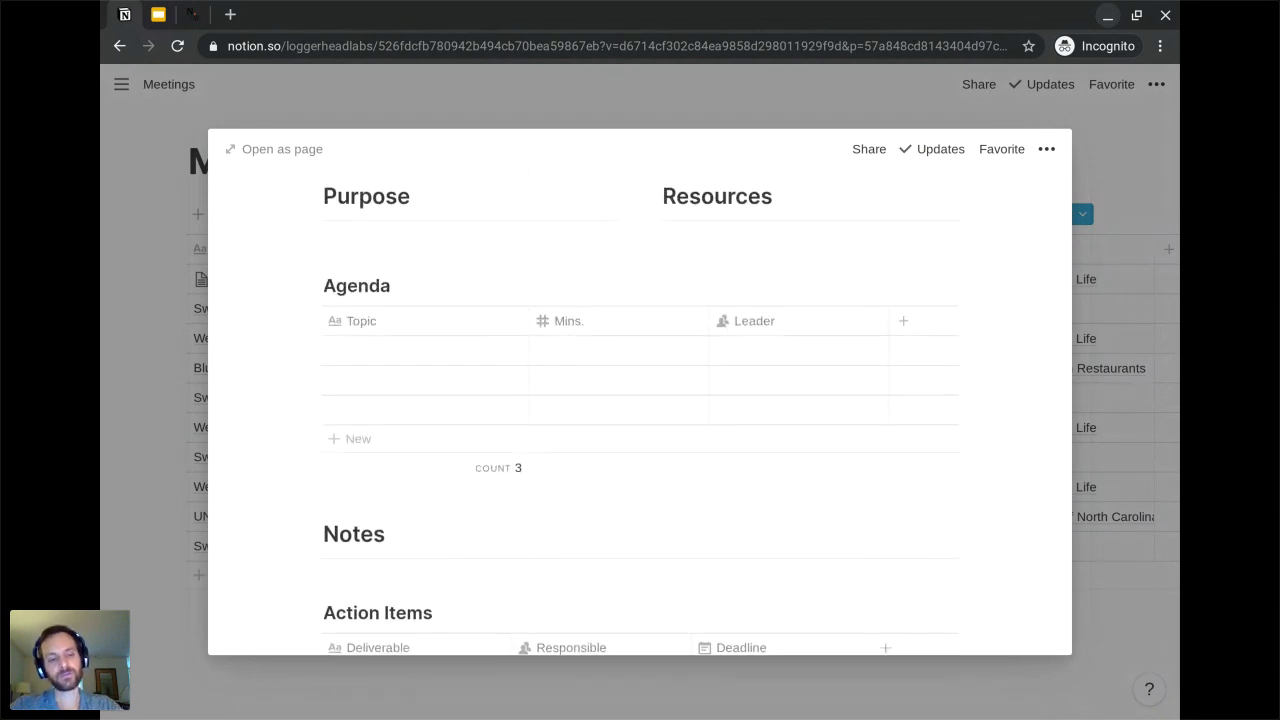
key("Escape")
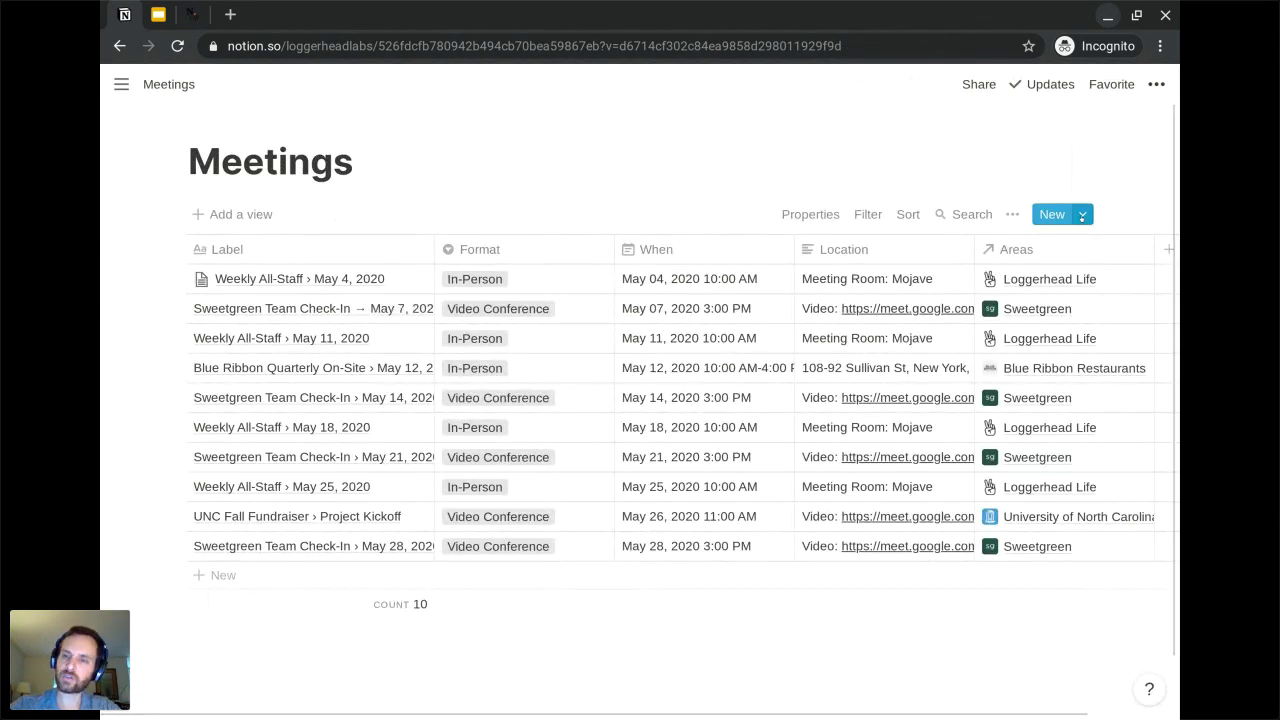
Create a new record in the Meetings database from the Meeting template
left_click(1082, 216)
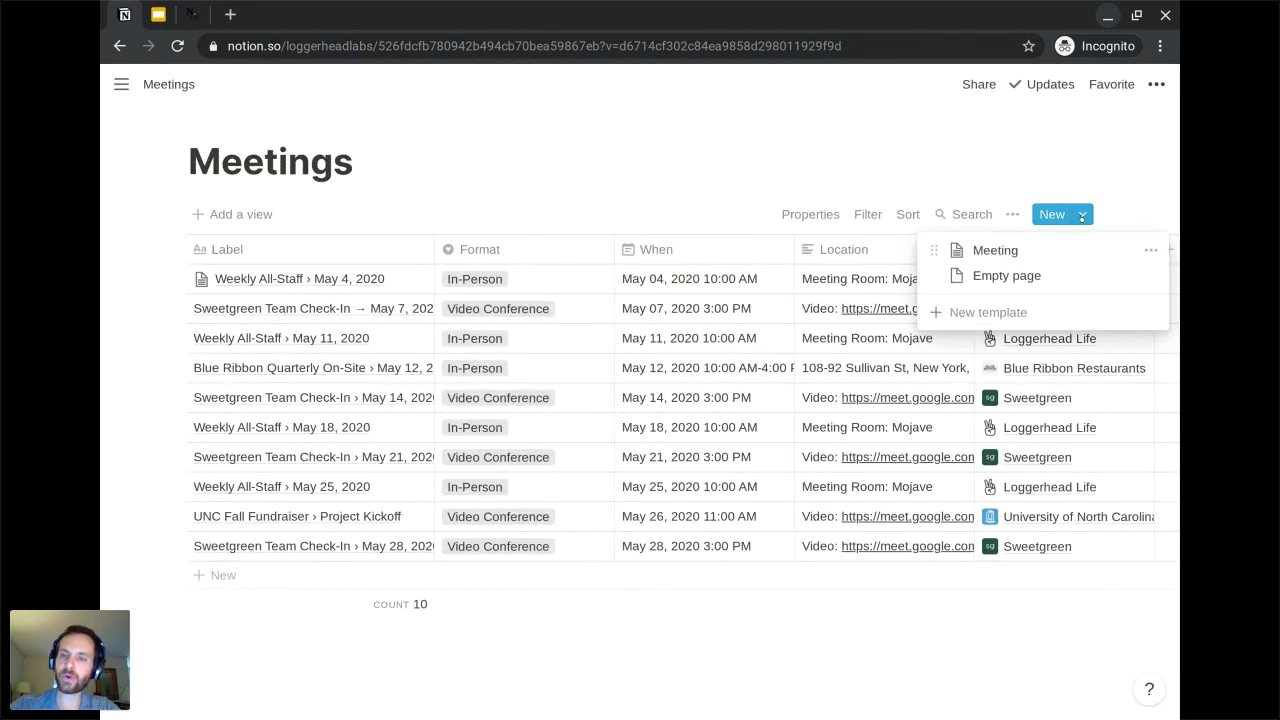
left_click(995, 252)
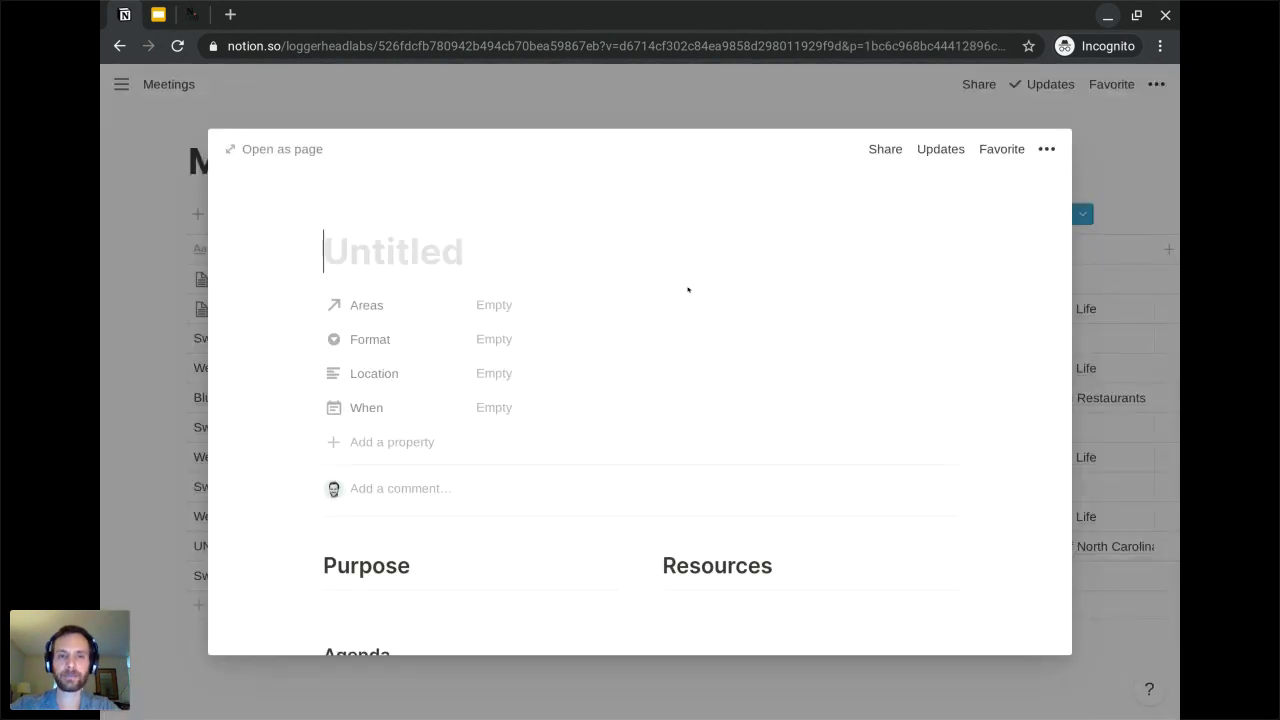
Delete the new untitled record from the Meetings database
left_click(1045, 149)
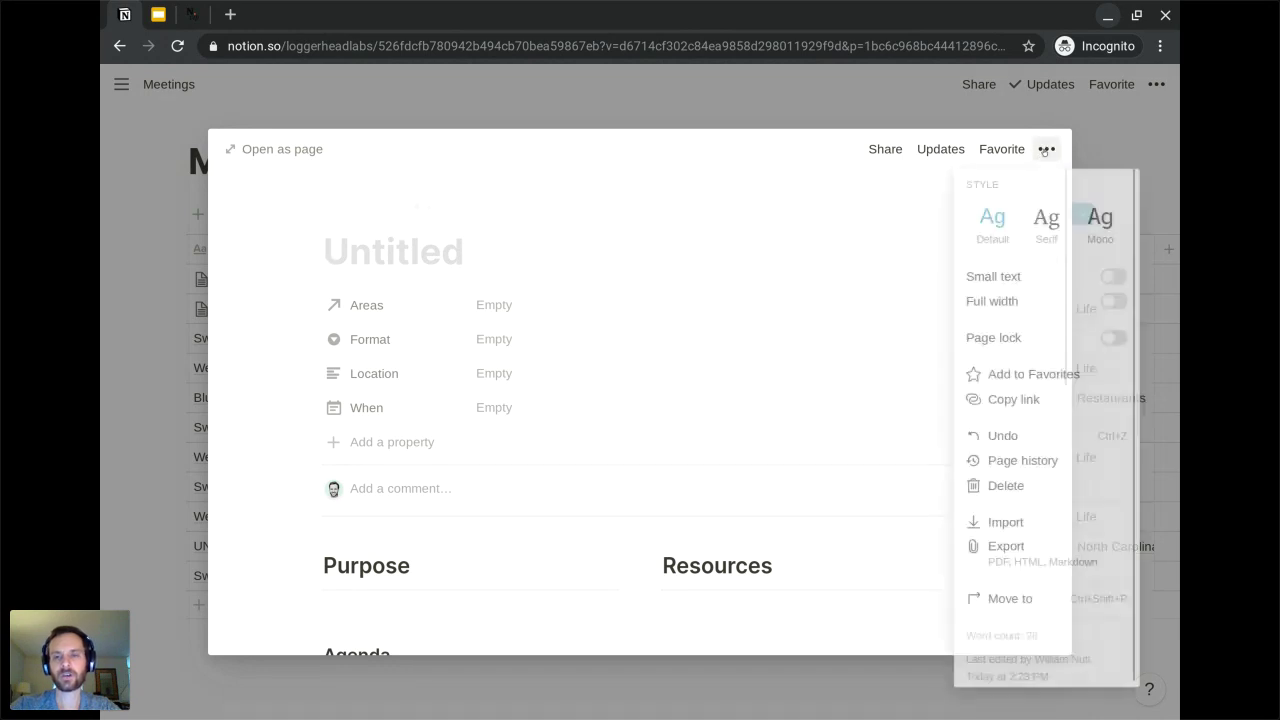
left_click(1006, 489)
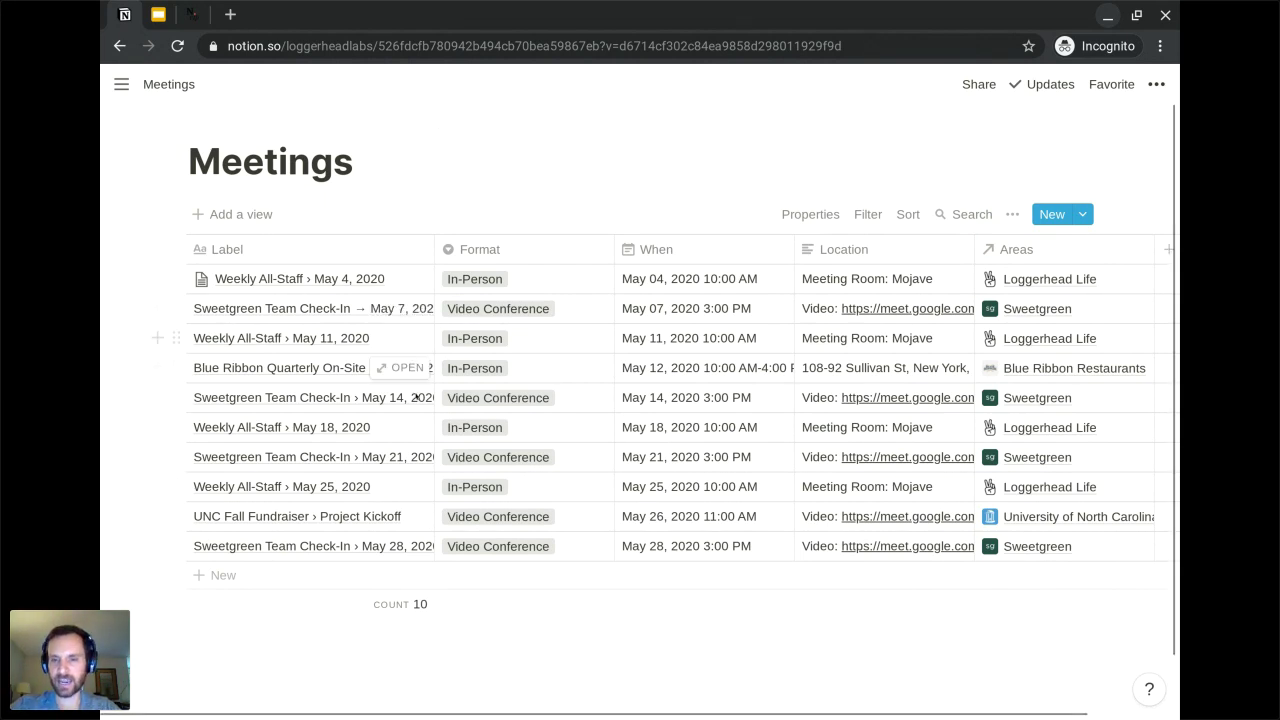
left_click(357, 161)
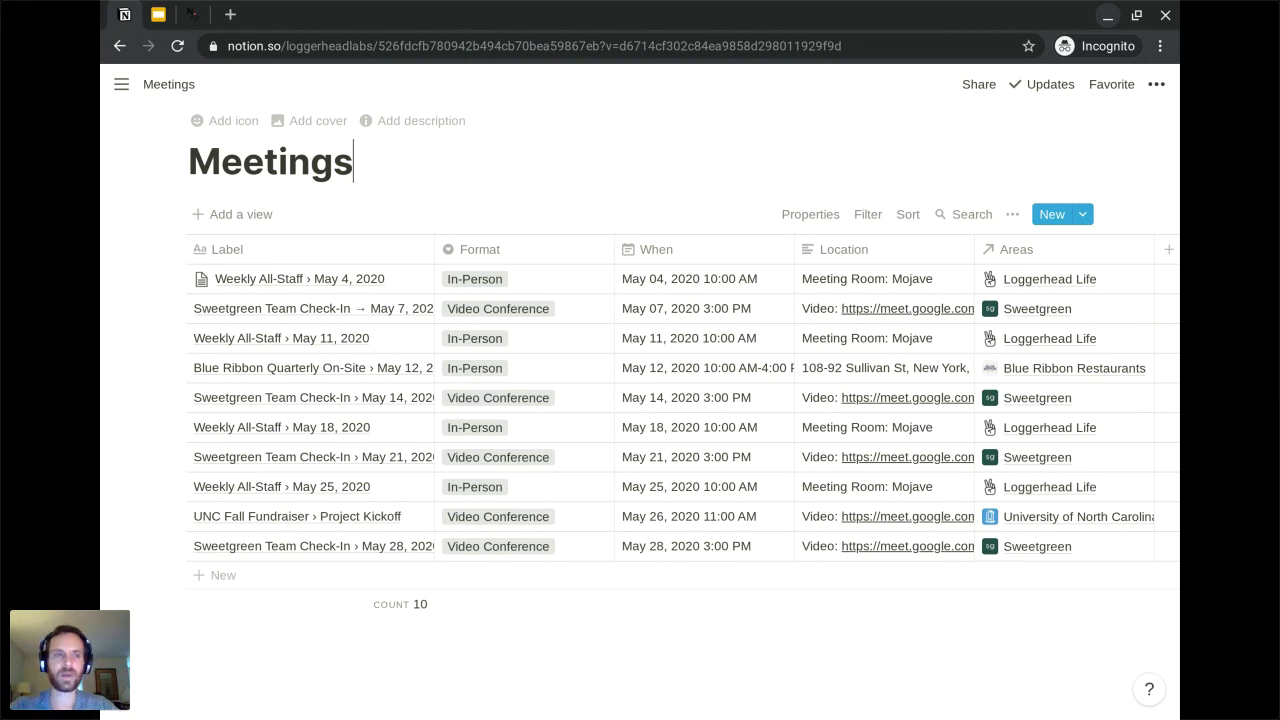
Open the Home Base page and insert an empty line with spacing between its Meetings calendar and The Loggerhead Times
mouse_move(121, 86)
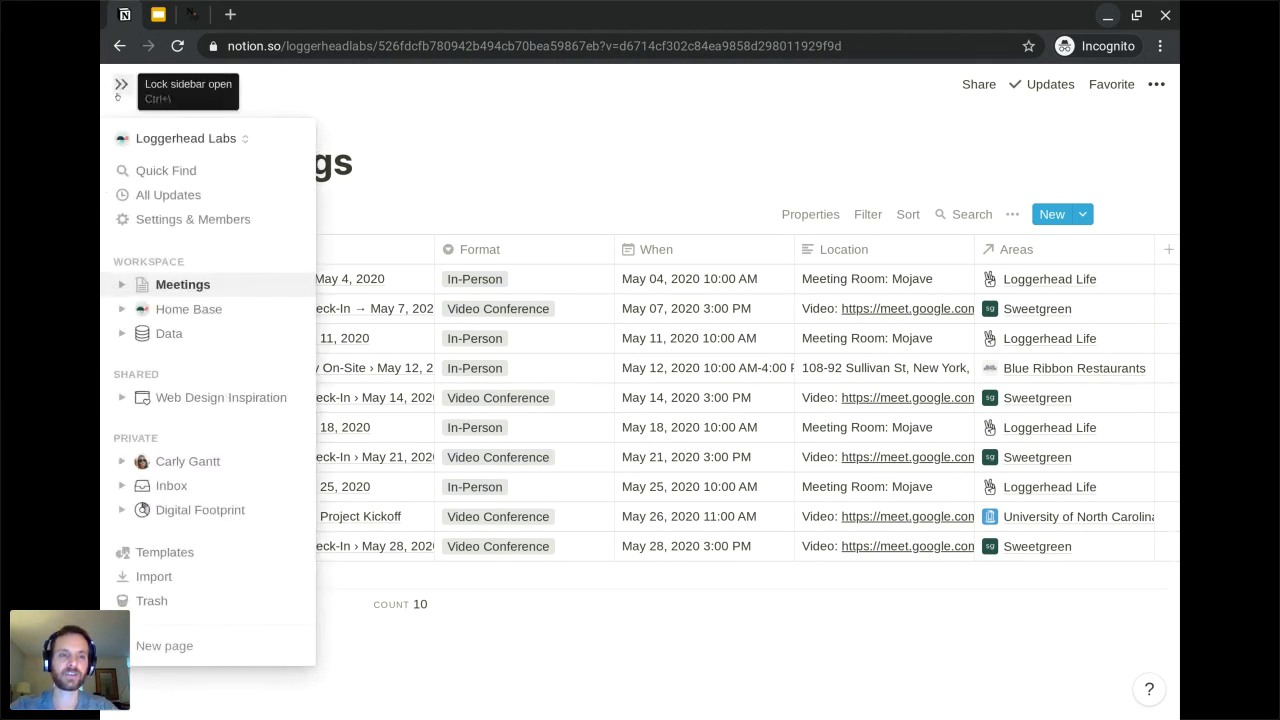
left_click(182, 308)
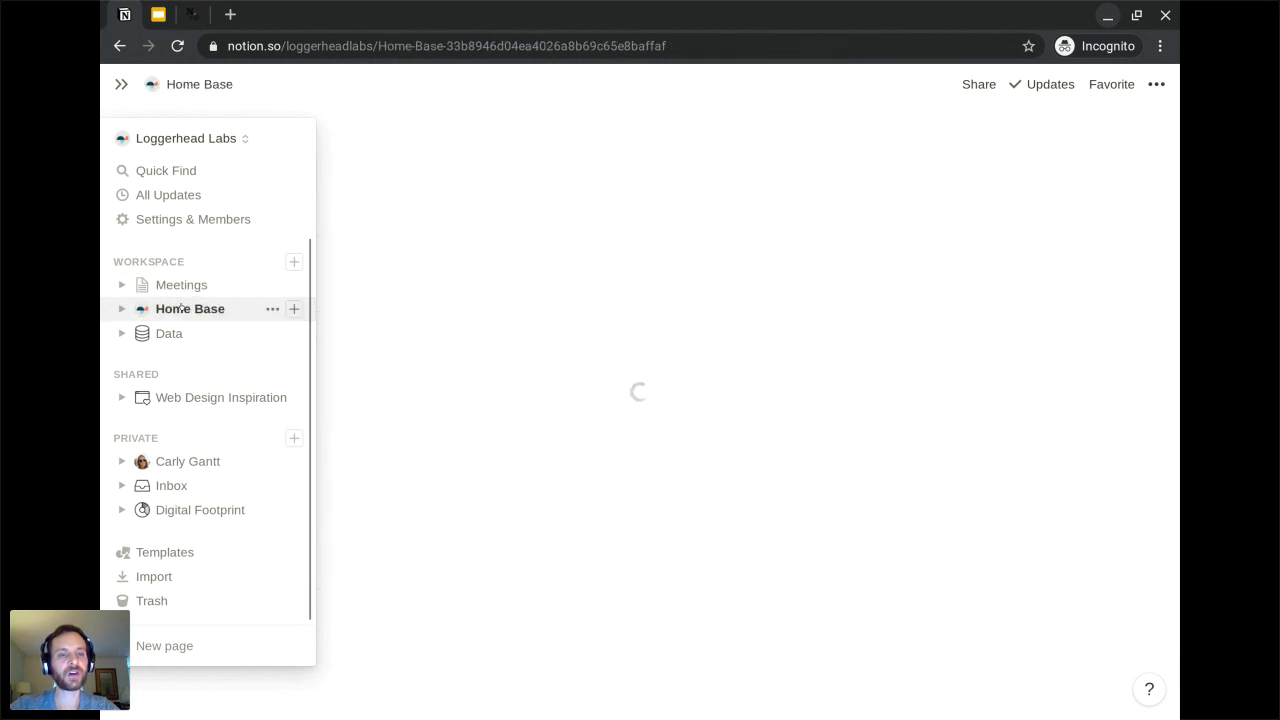
scroll(234, 265, "down", 3)
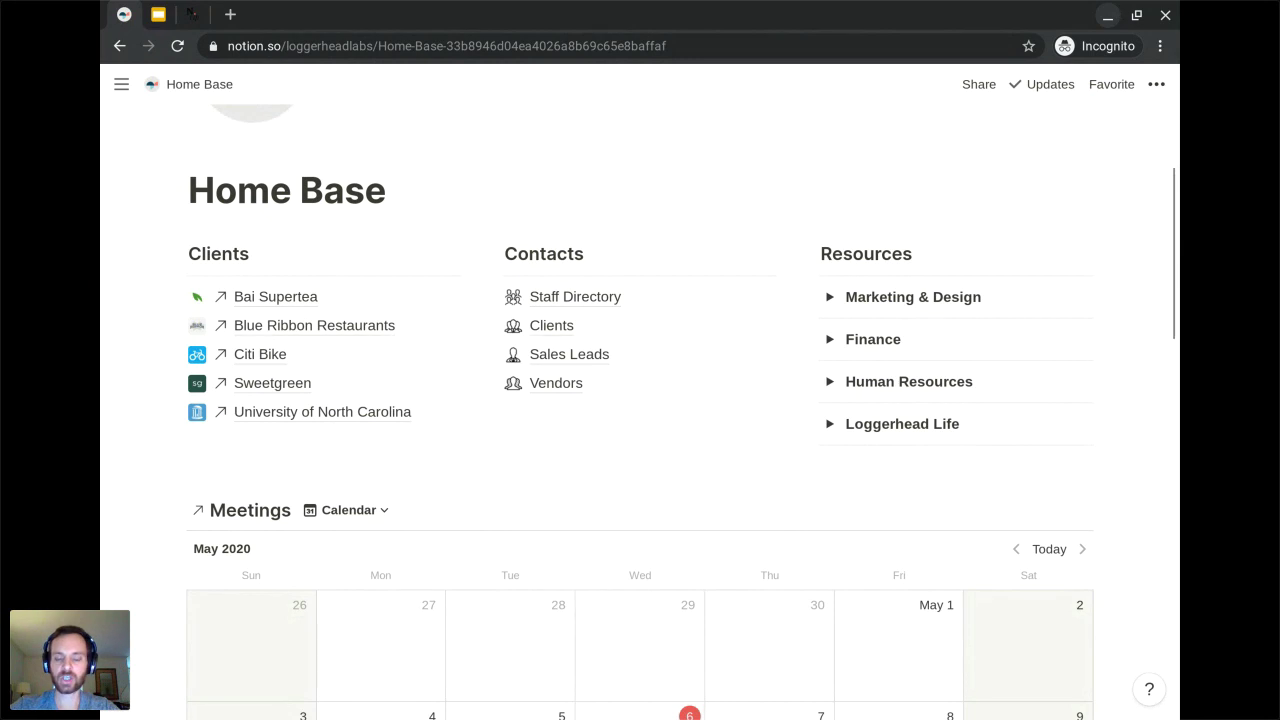
scroll(234, 265, "down", 2)
scroll(640, 400, "down", 3)
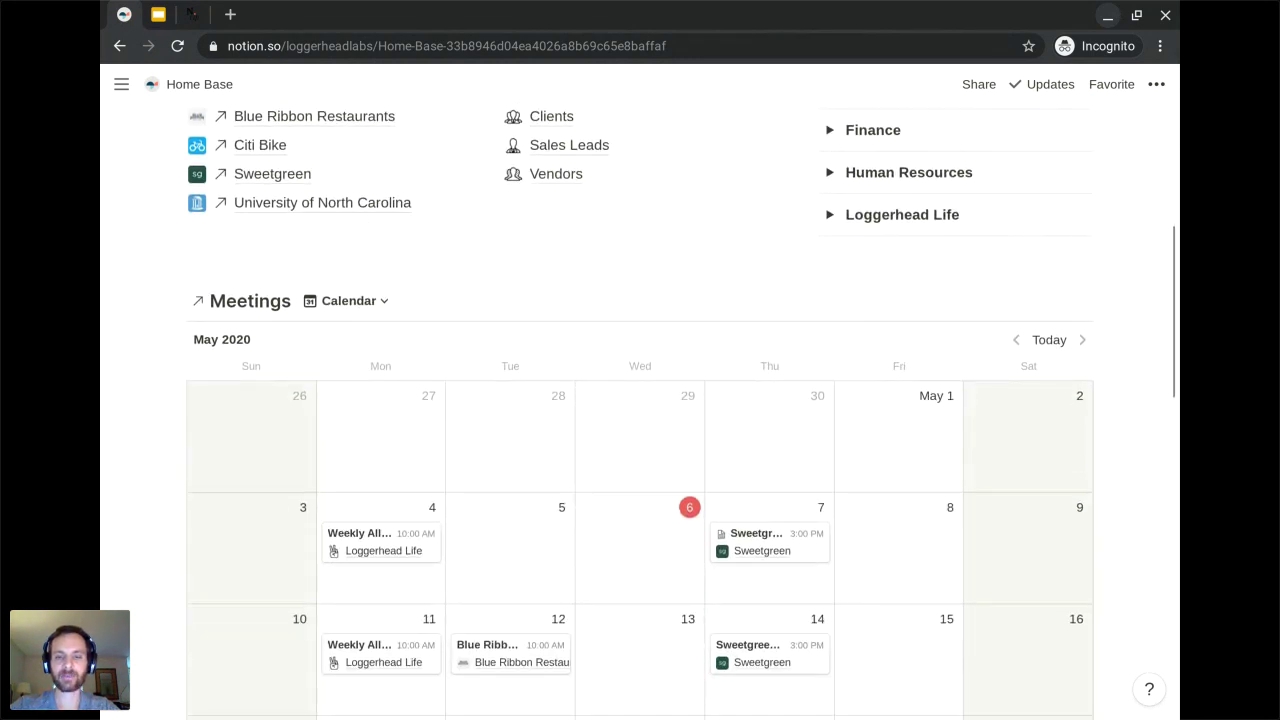
scroll(640, 400, "down", 2)
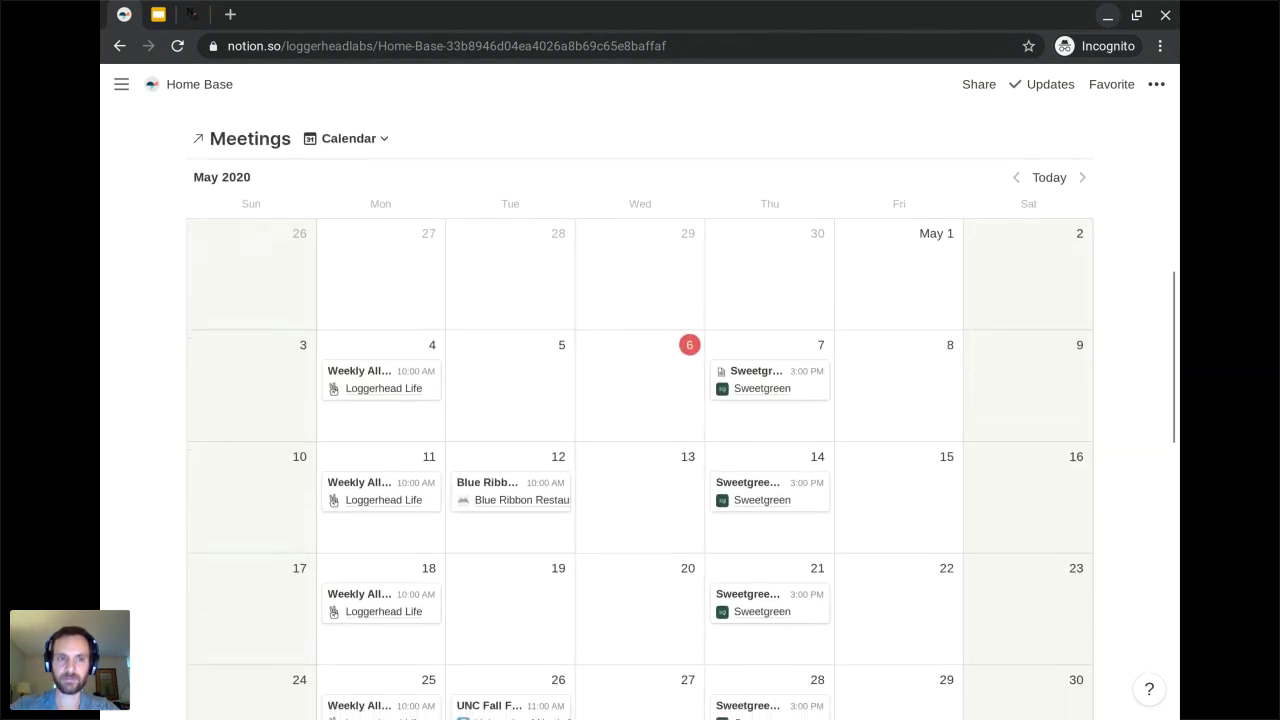
scroll(209, 553, "down", 3)
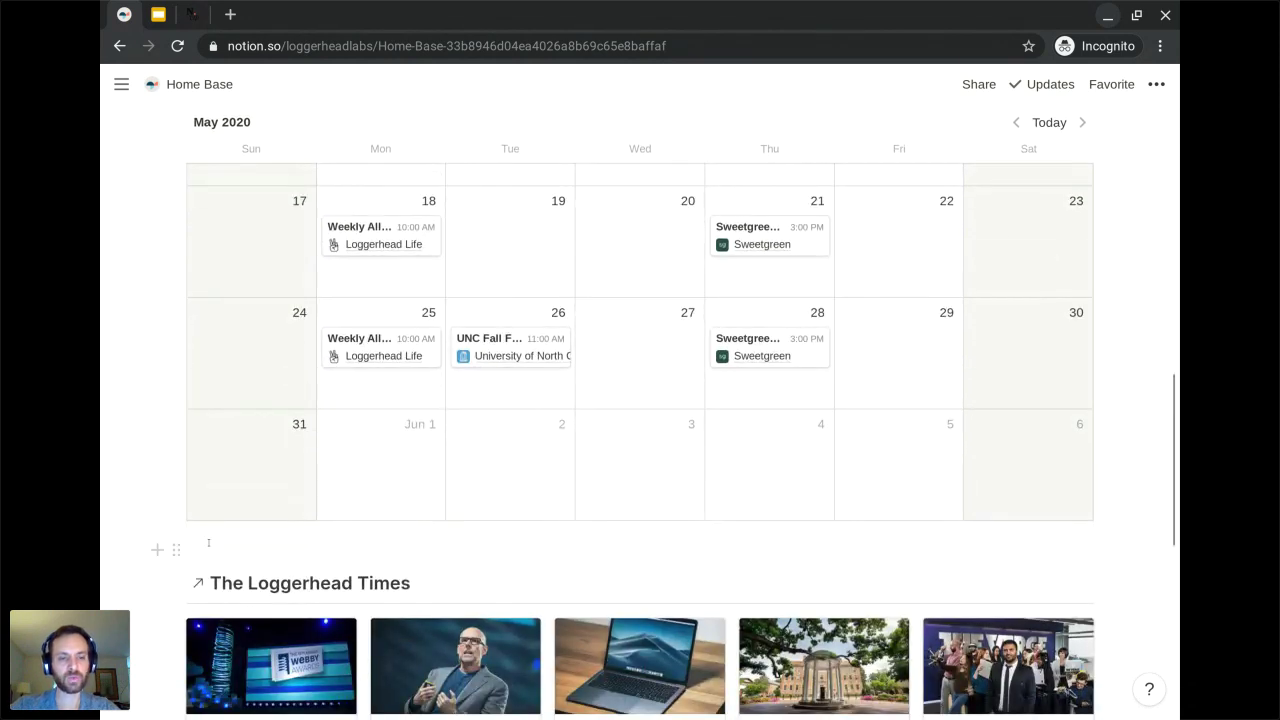
left_click(209, 543)
key("Return")
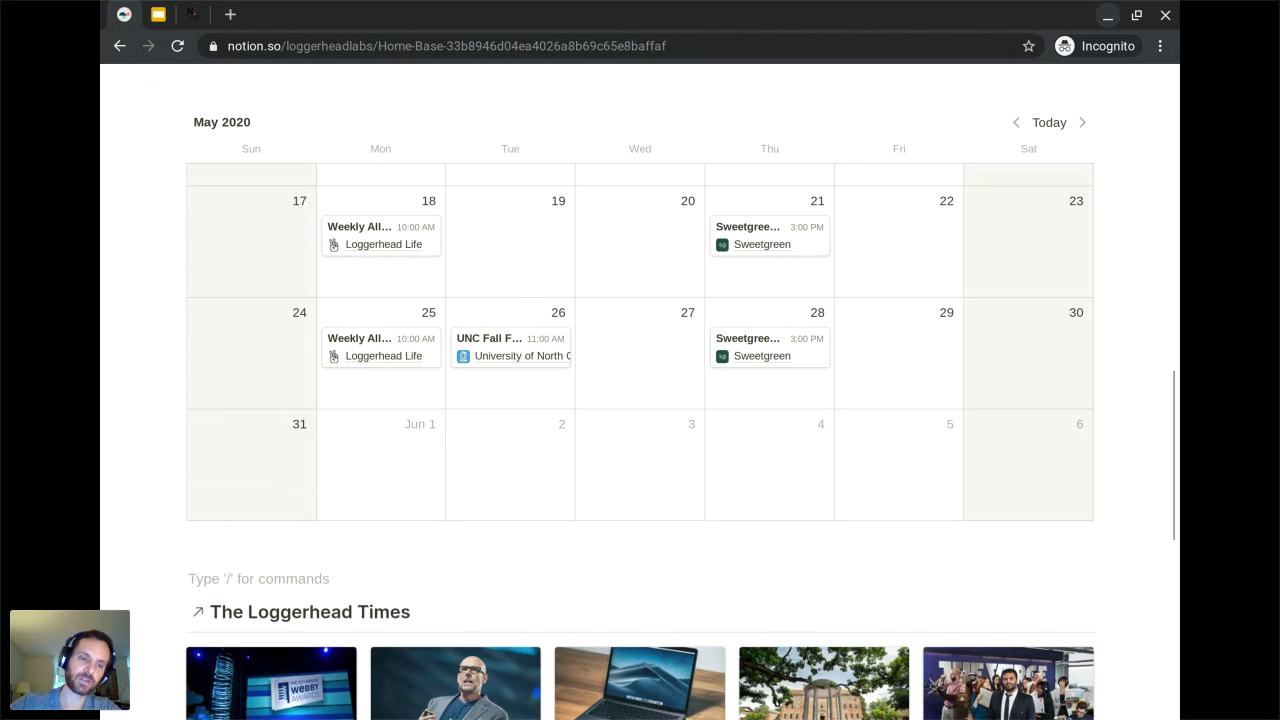
key("Up")
key("Return")
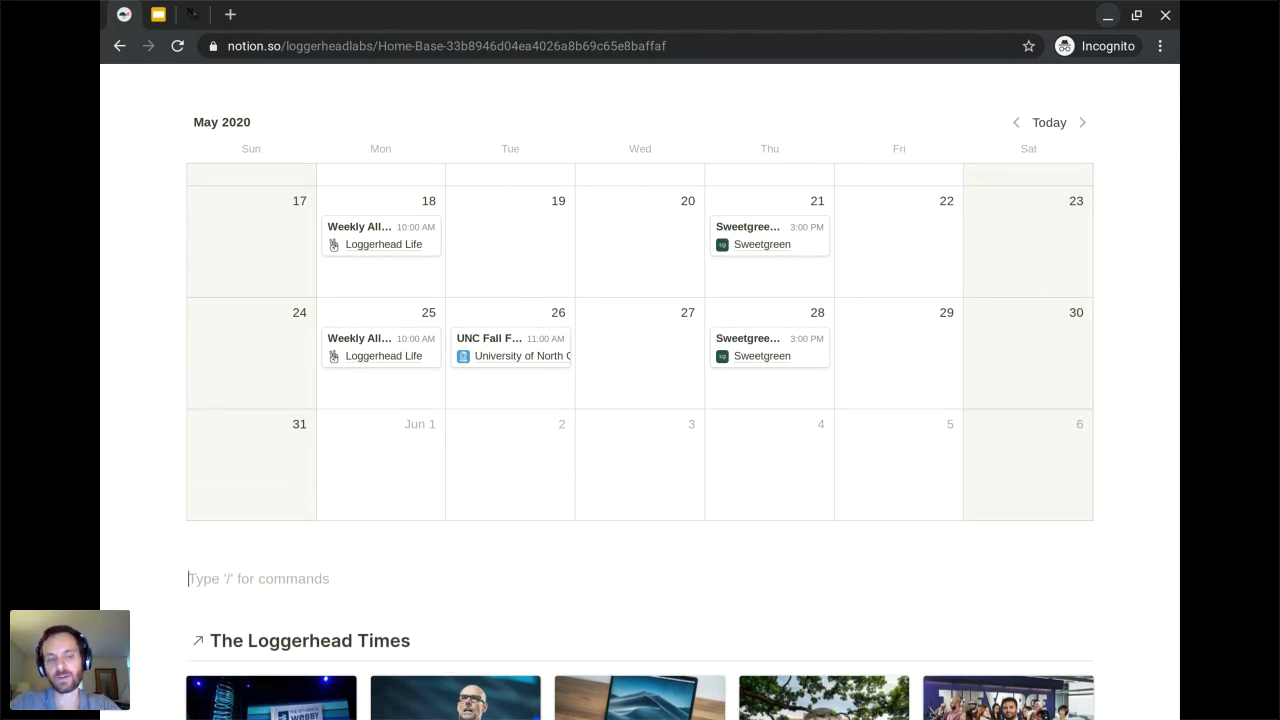
Create a linked database on the empty line from the Meetings database stored under Data / Meetings Database
type("/lin")
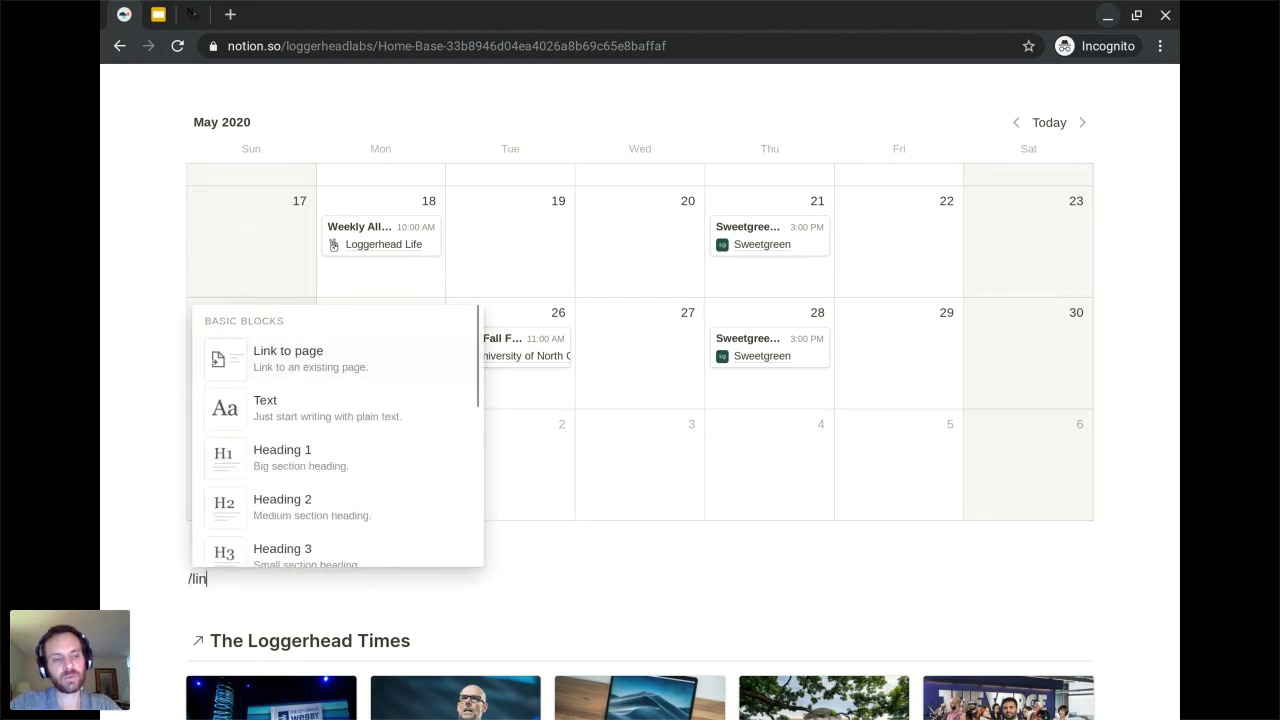
type("ked")
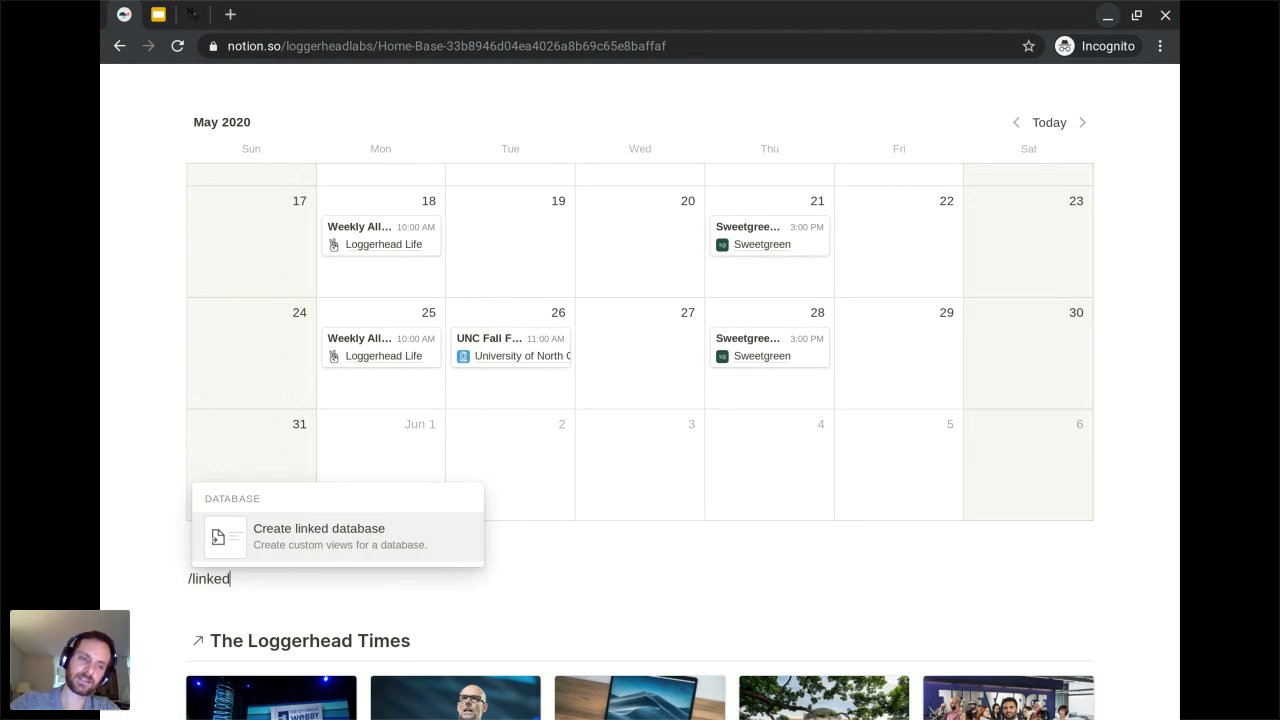
key("Return")
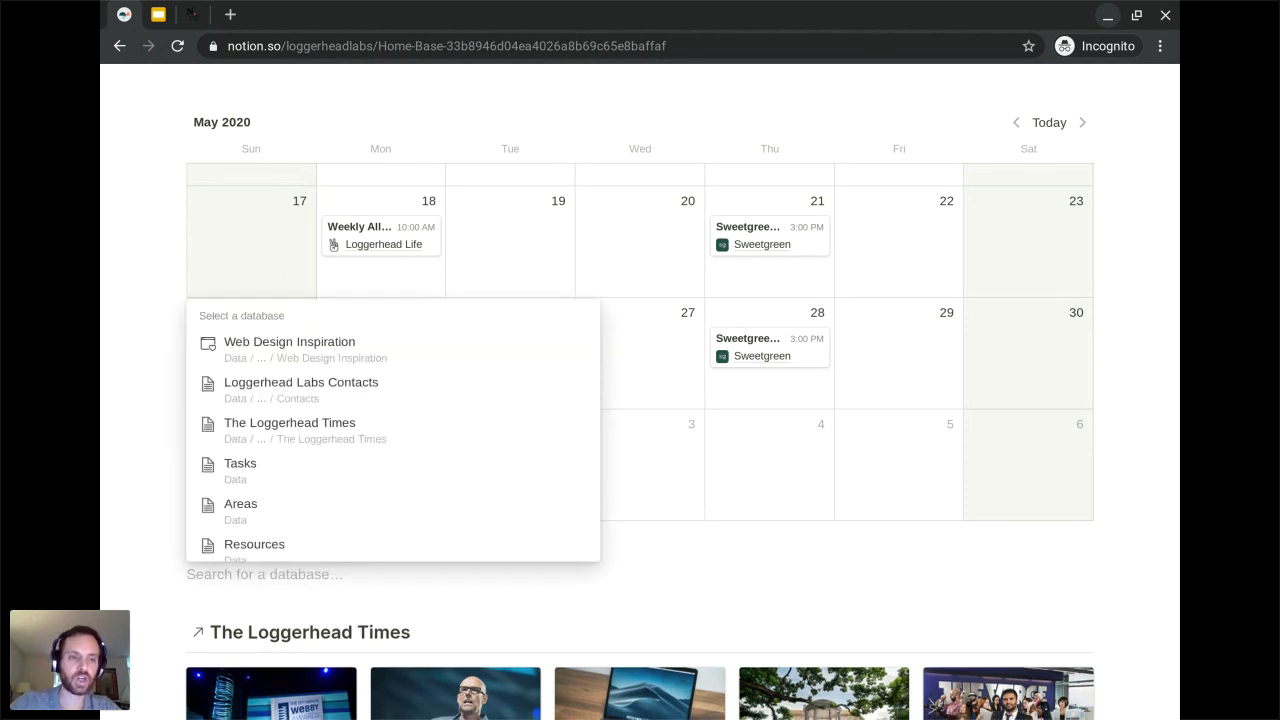
type("meetings")
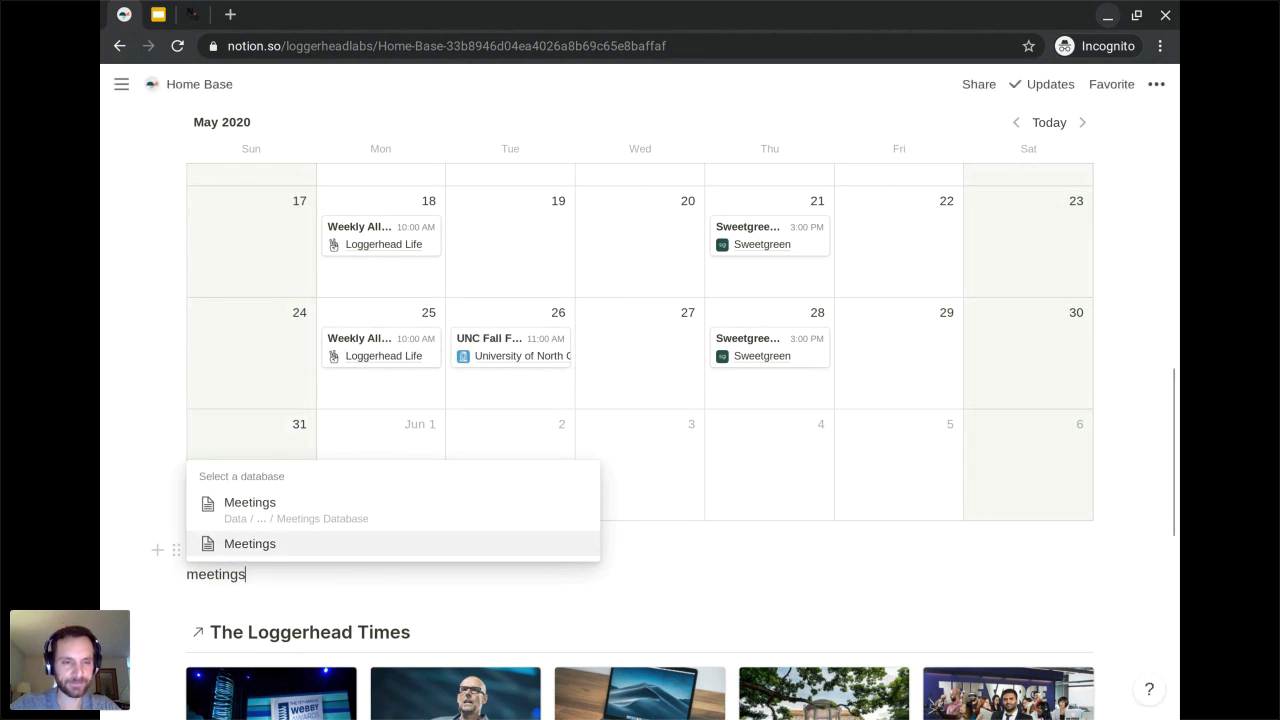
left_click(244, 510)
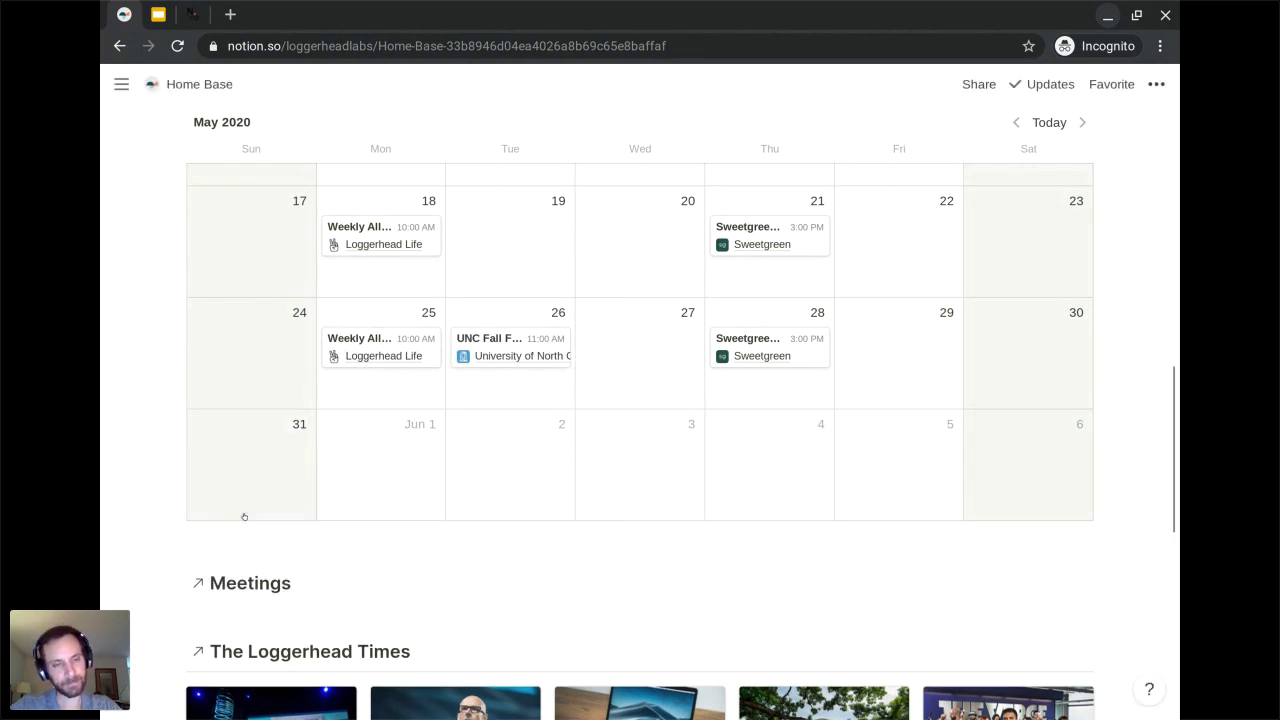
Add a view of the Calendar type named "Calendar" to the new linked Meetings database
scroll(244, 516, "down", 2)
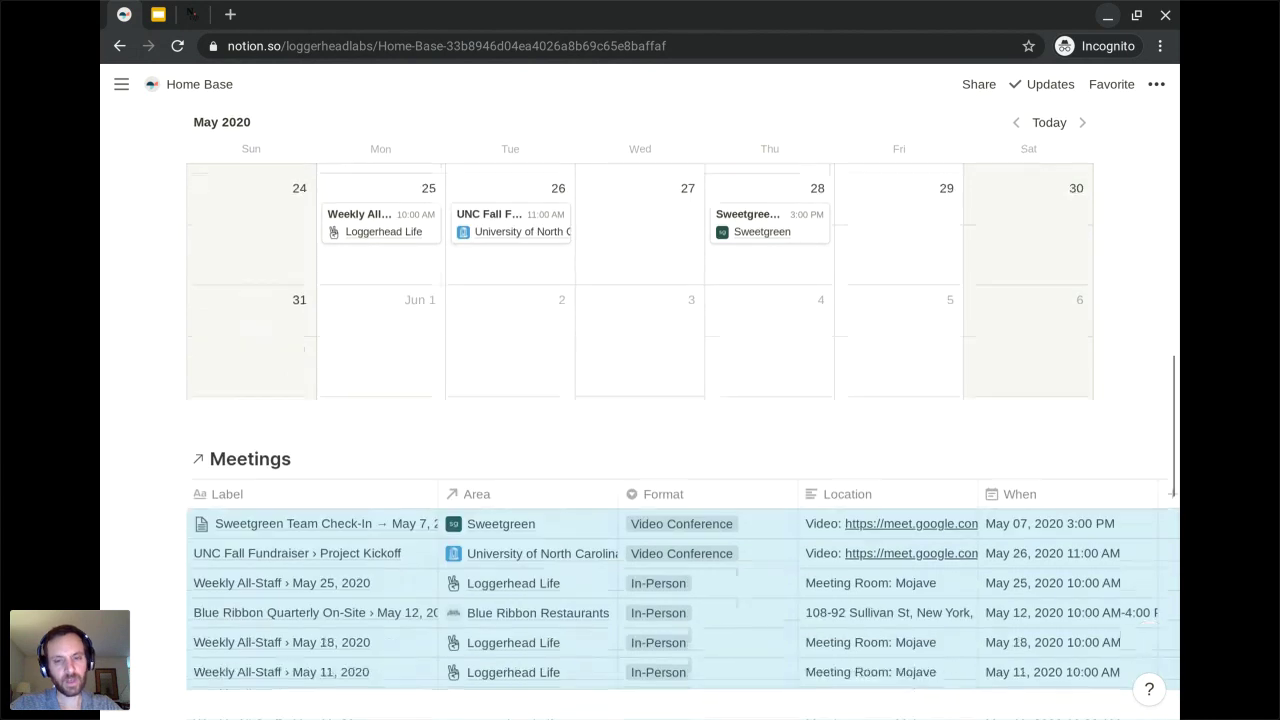
scroll(270, 348, "down", 2)
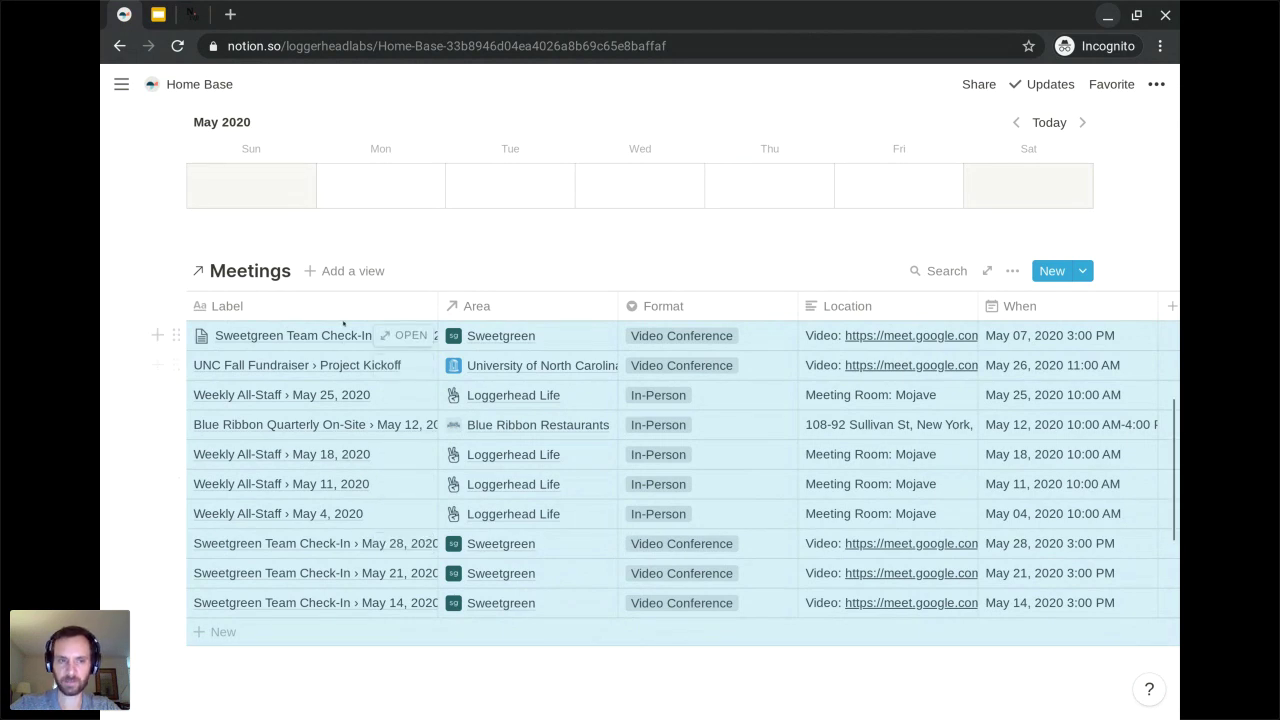
left_click(345, 271)
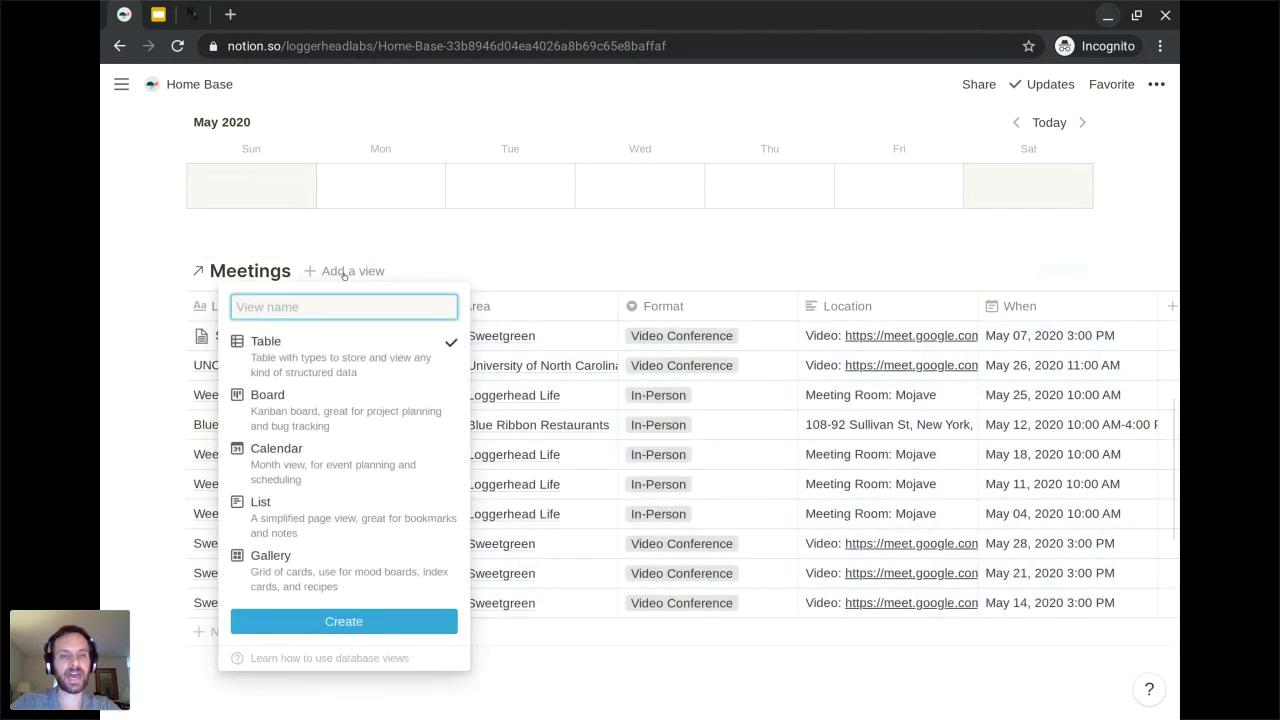
type("Calendar")
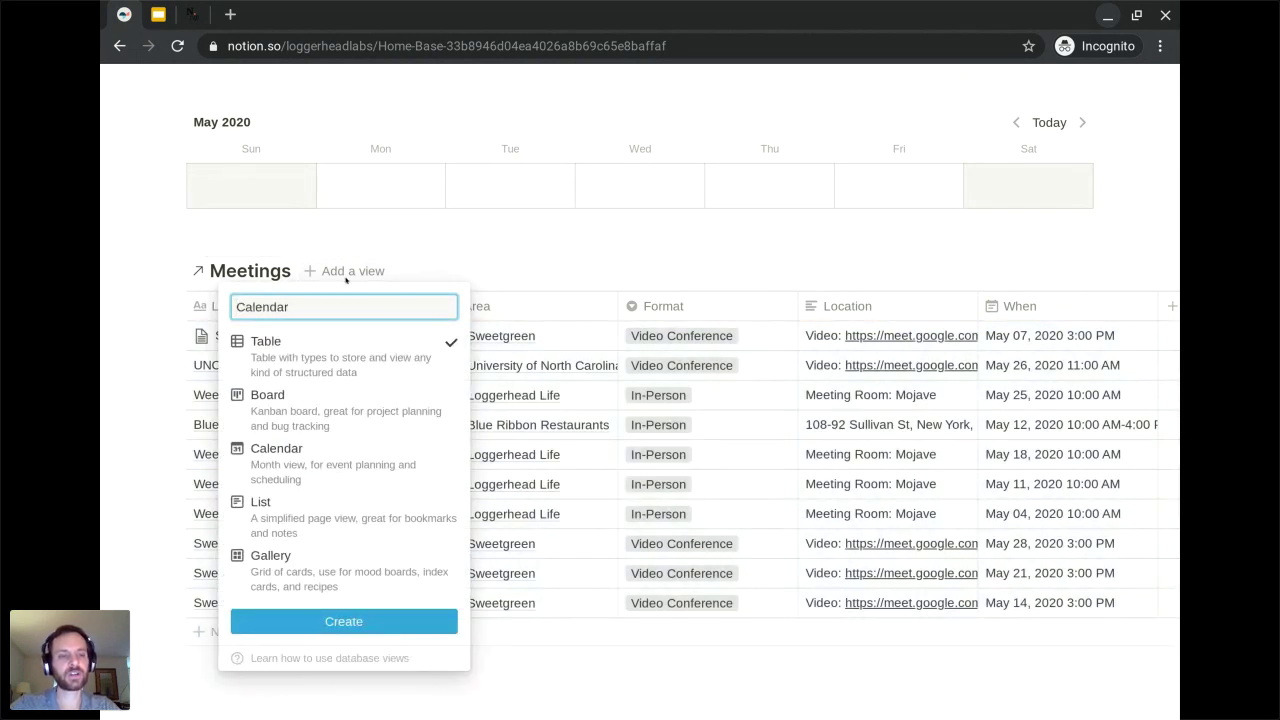
left_click(320, 455)
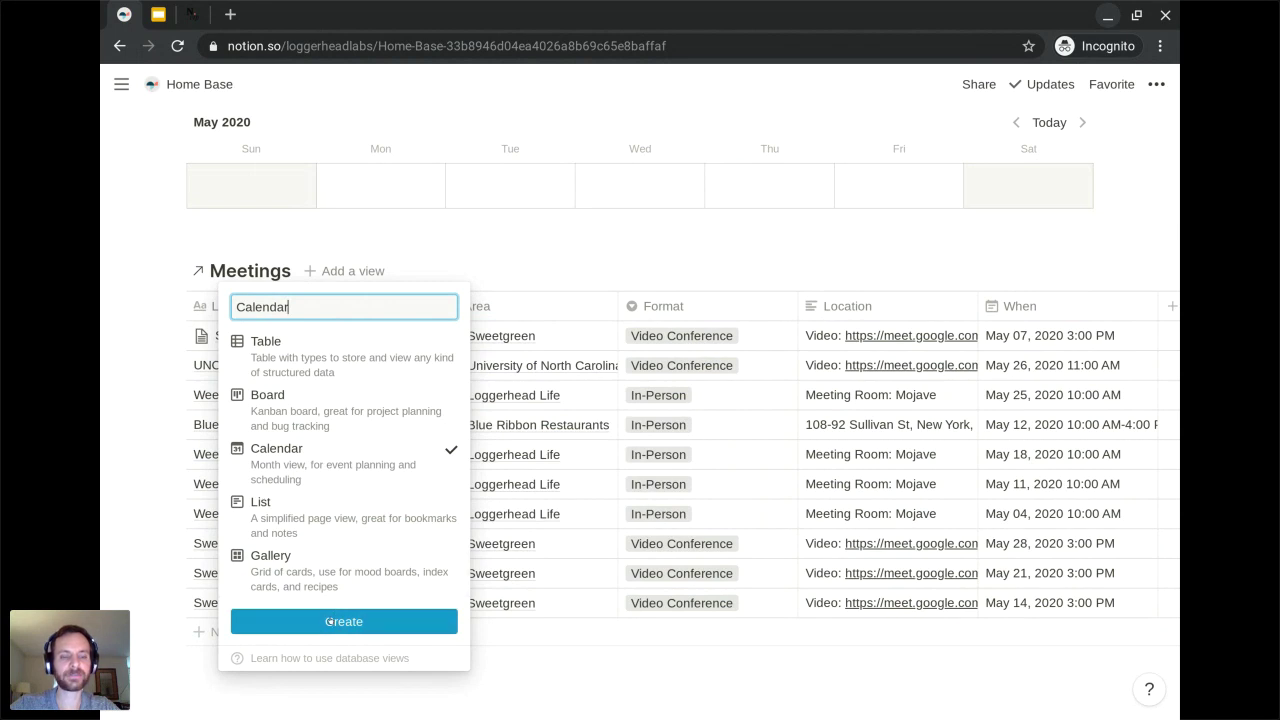
left_click(330, 621)
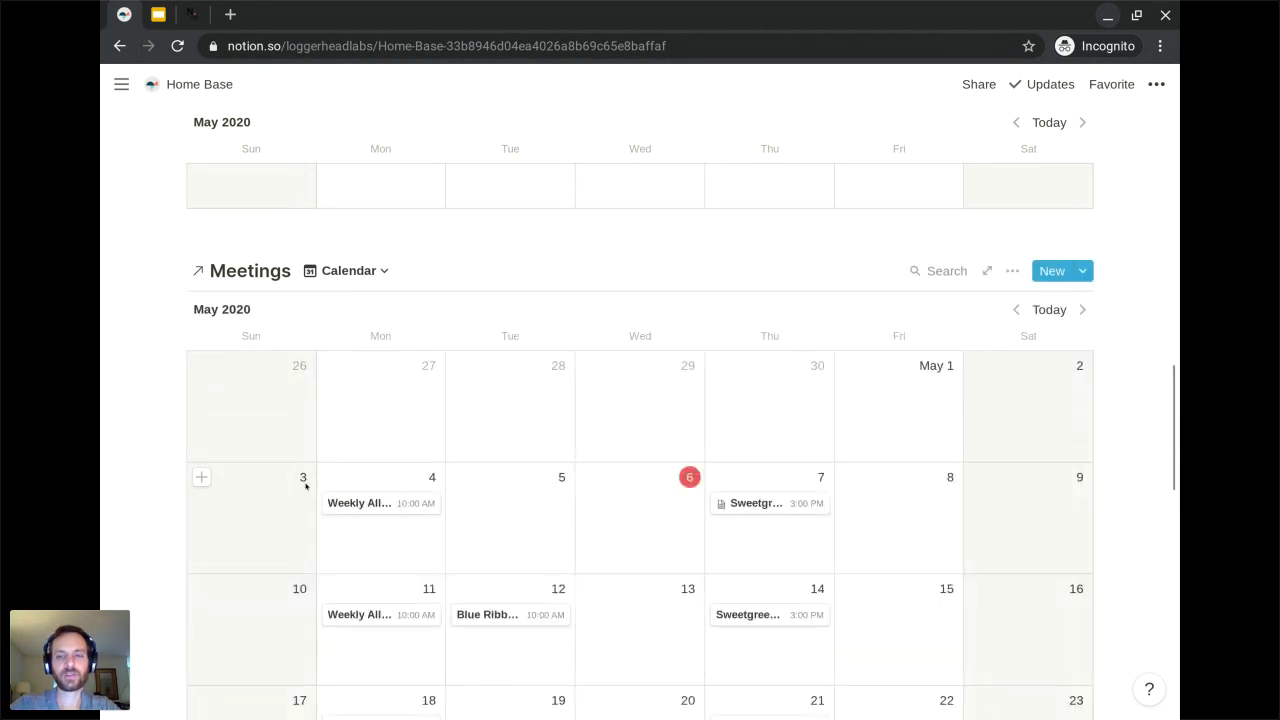
Turn on the Area property so it shows on the meeting cards of the new calendar view
scroll(305, 484, "down", 1)
scroll(305, 486, "down", 3)
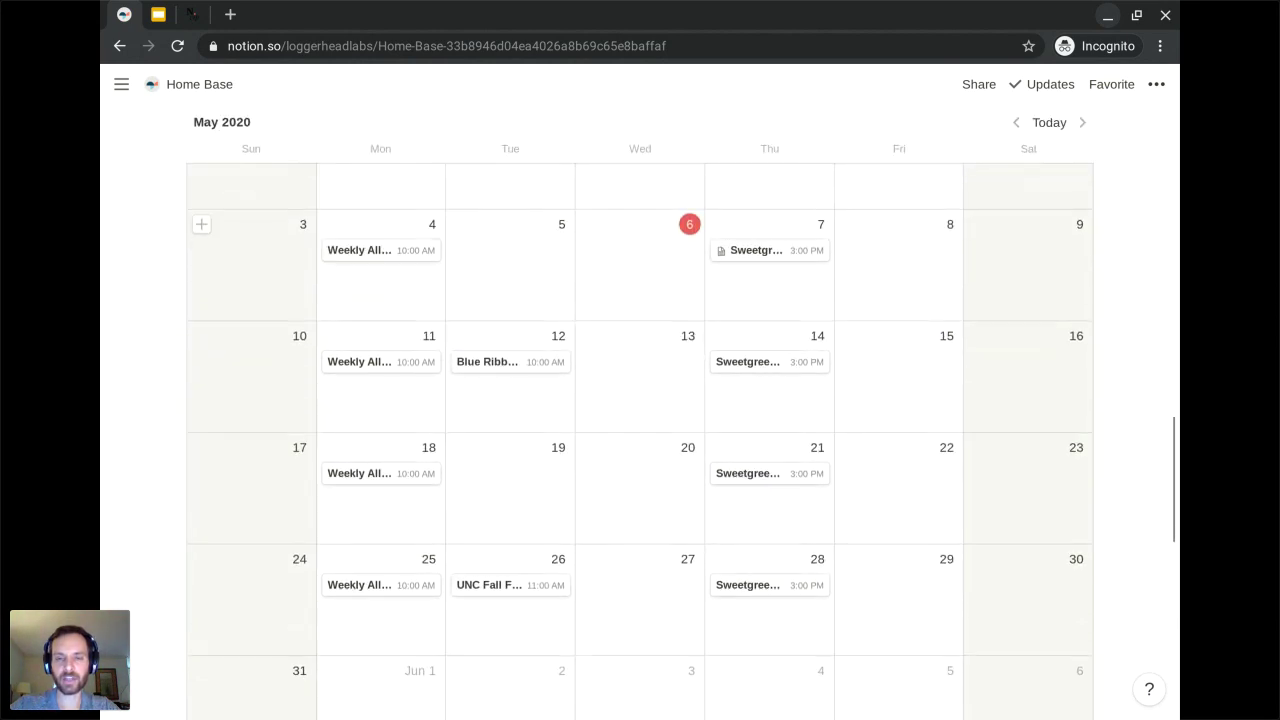
scroll(640, 440, "up", 1)
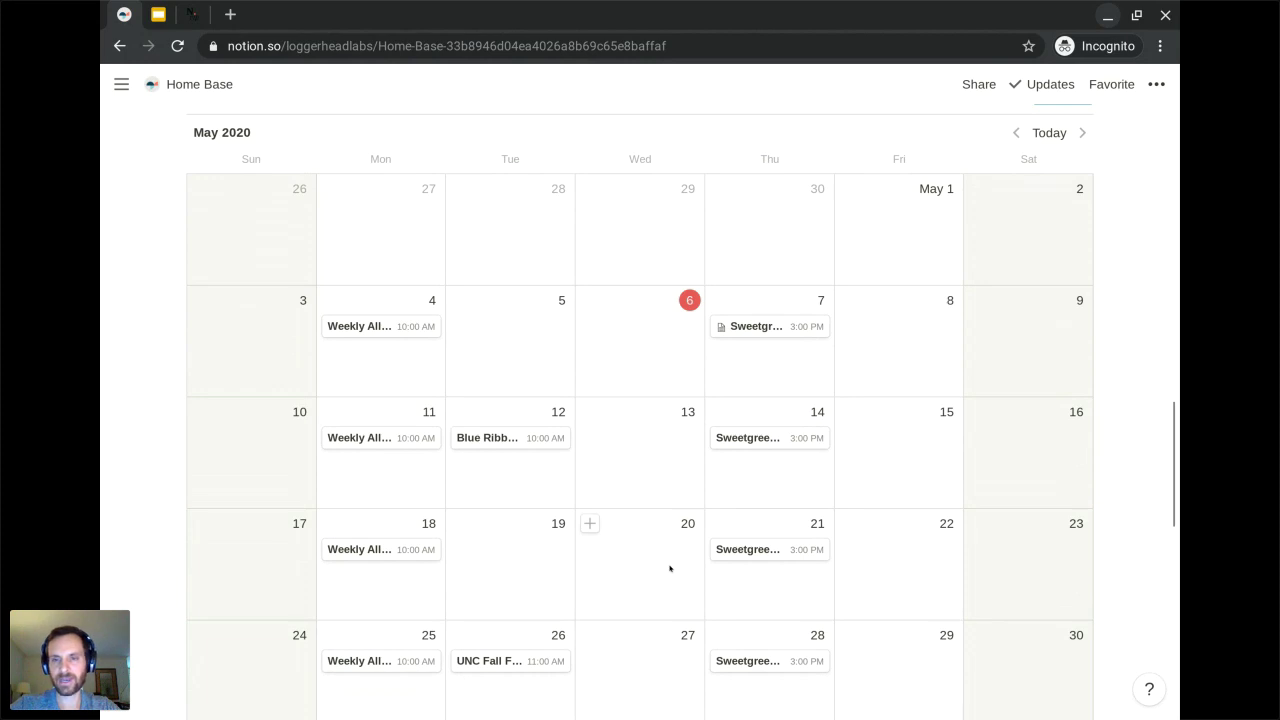
scroll(670, 568, "up", 1)
scroll(670, 568, "up", 1)
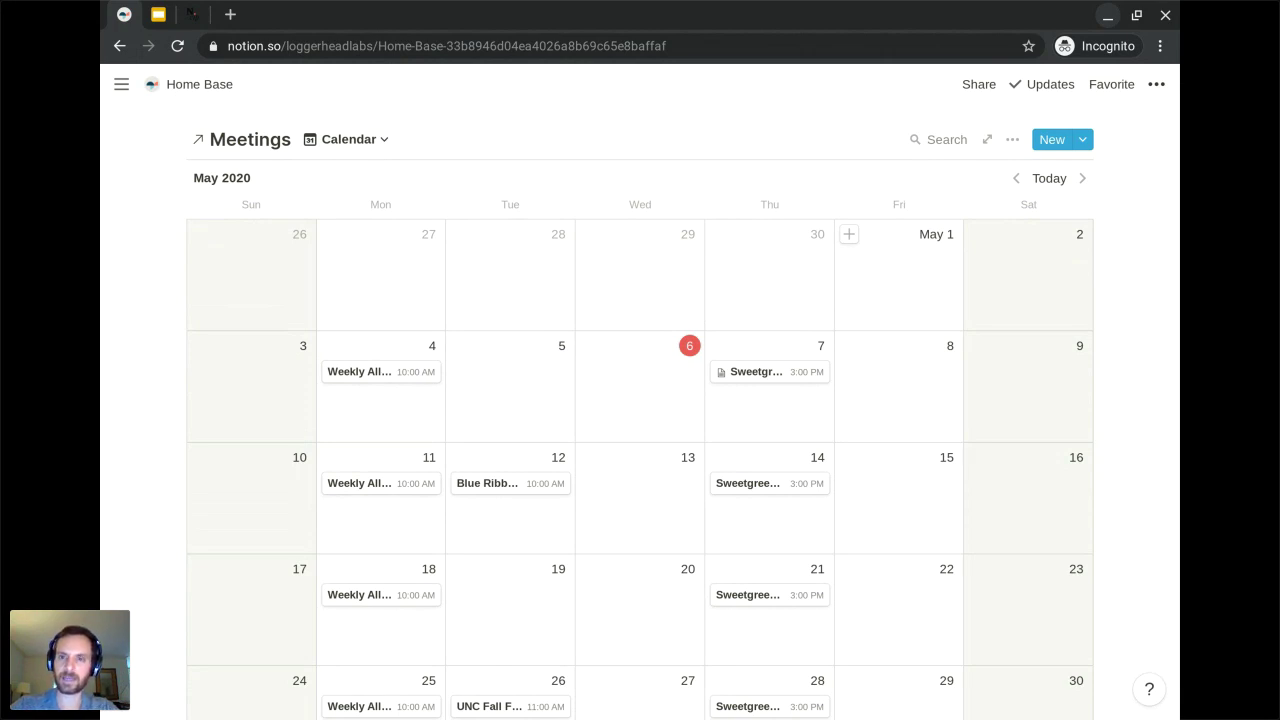
left_click(1012, 141)
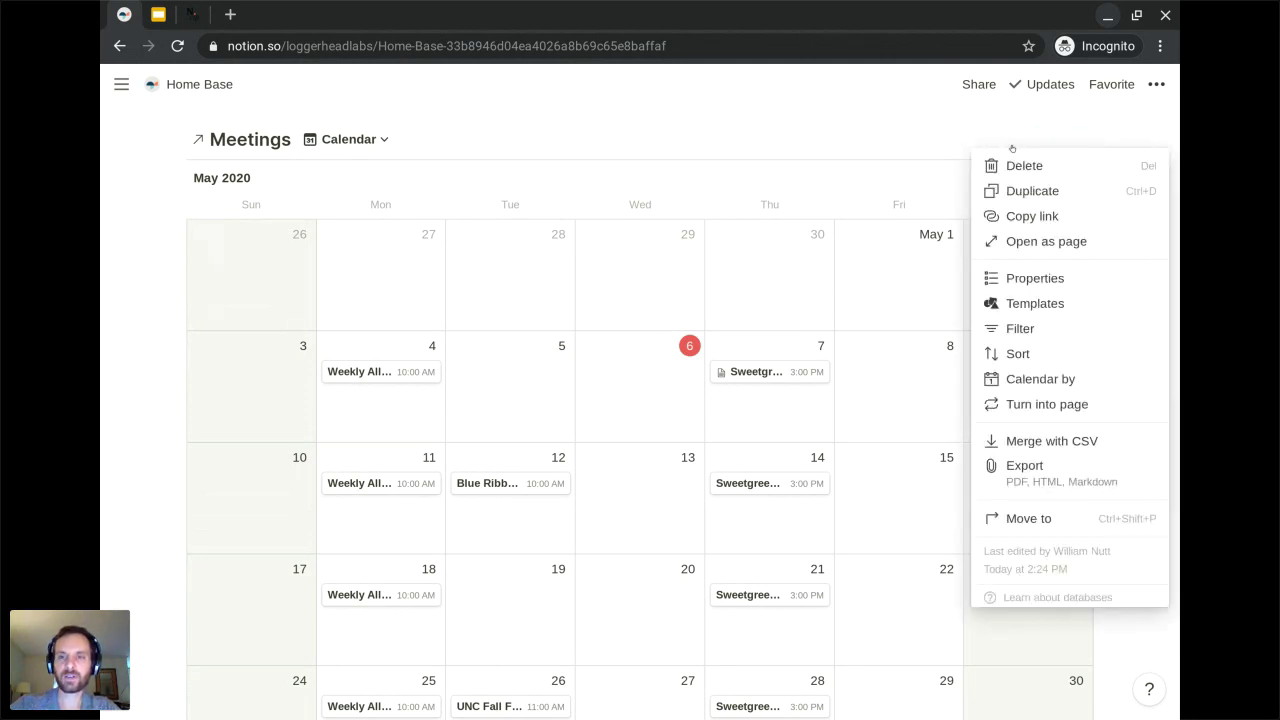
left_click(1036, 280)
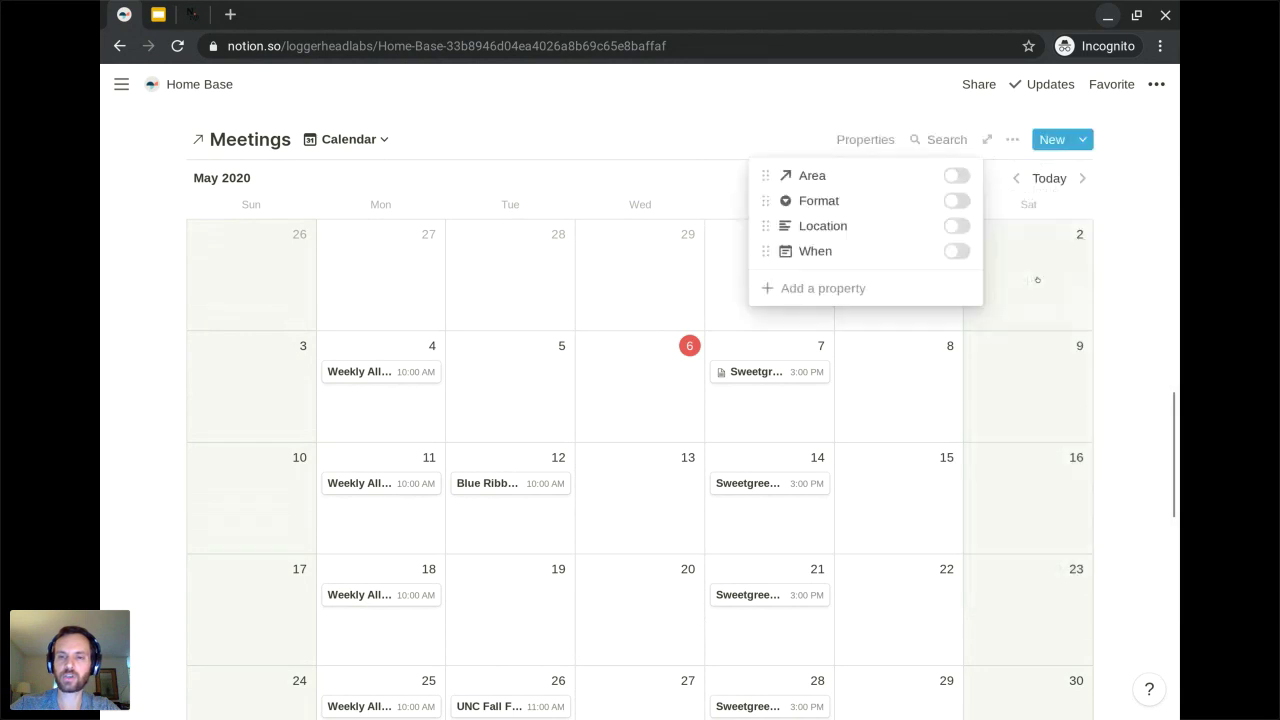
left_click(952, 175)
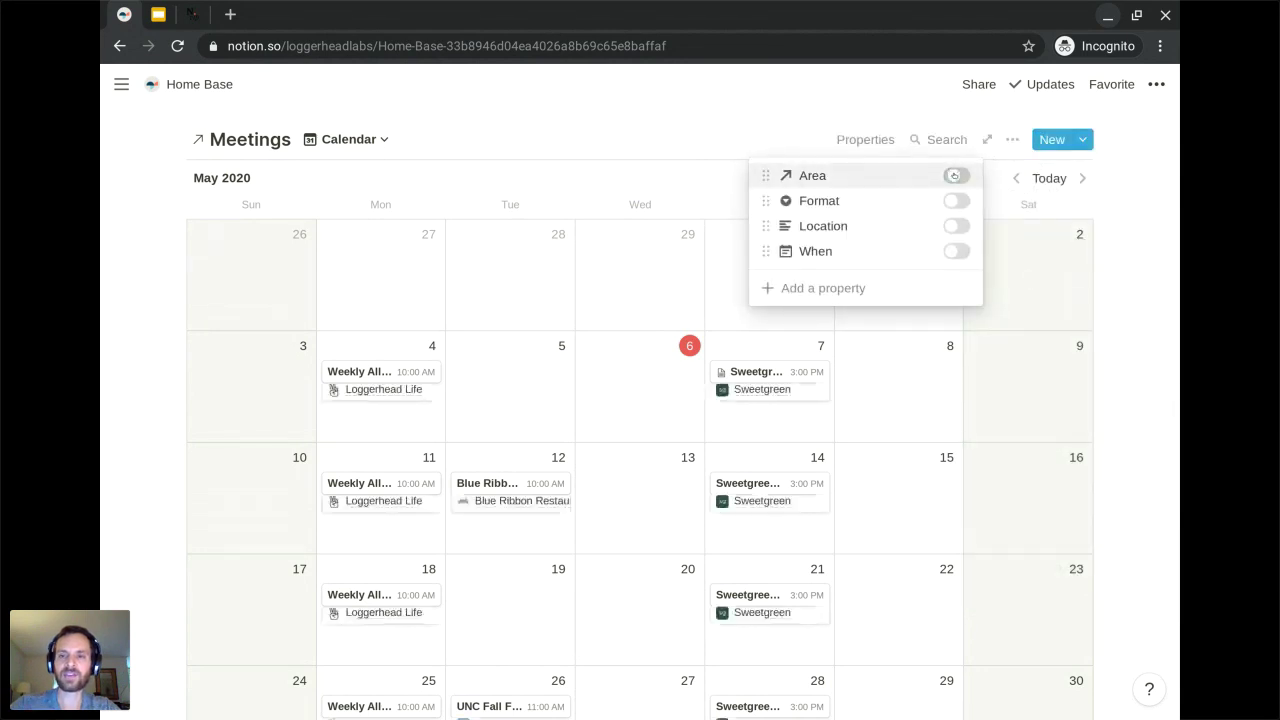
left_click(156, 315)
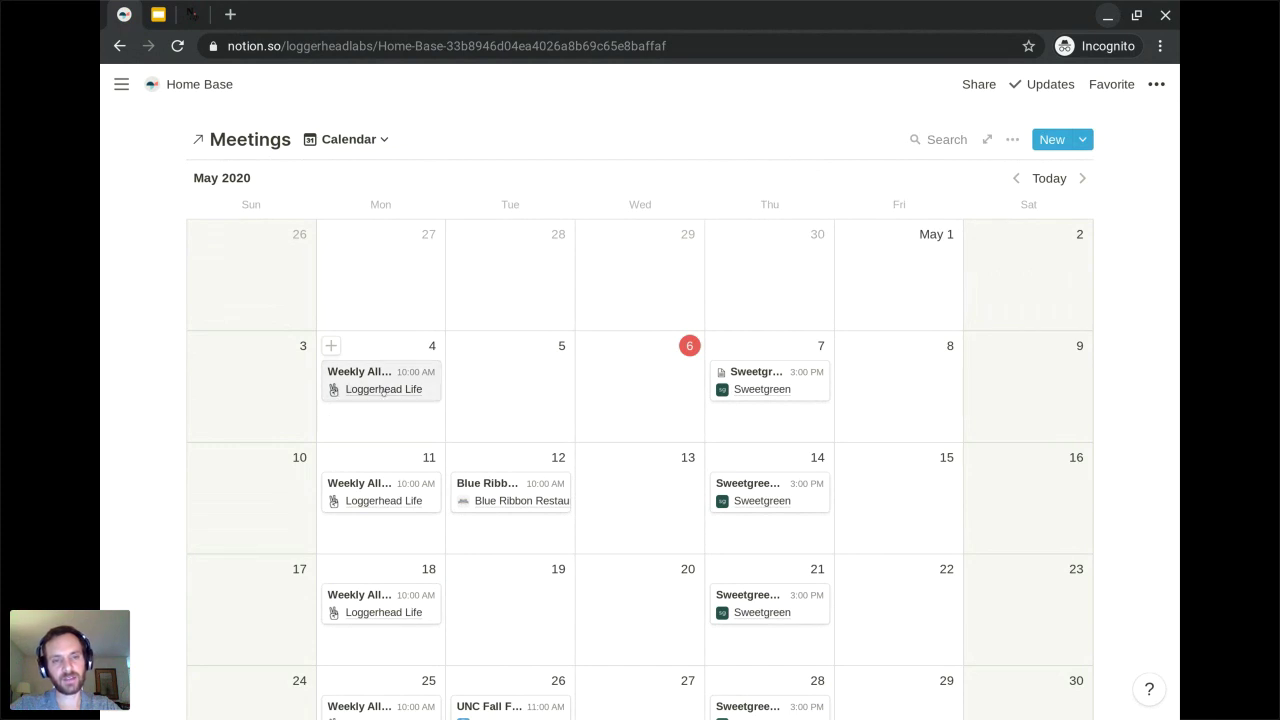
Open the May 7 Sweetgreen Team Check-In from the new calendar and examine its properties, Agenda and Action Items
scroll(720, 512, "down", 1)
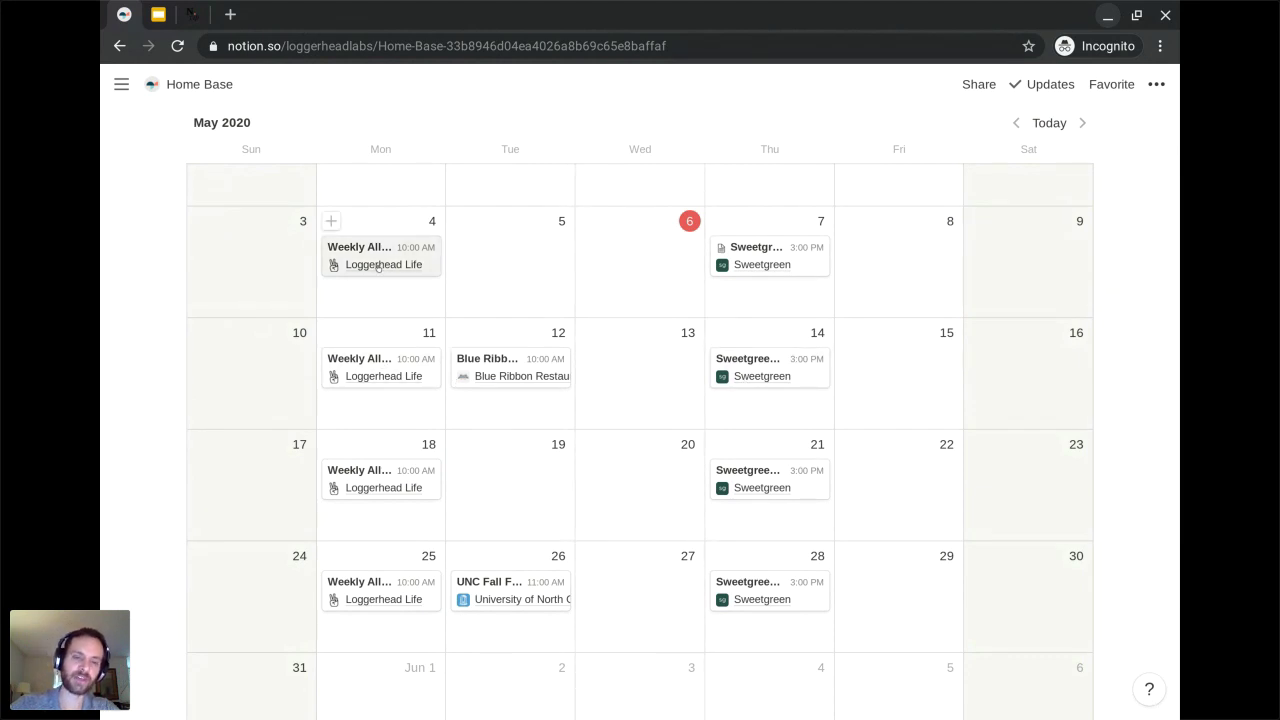
scroll(365, 452, "down", 1)
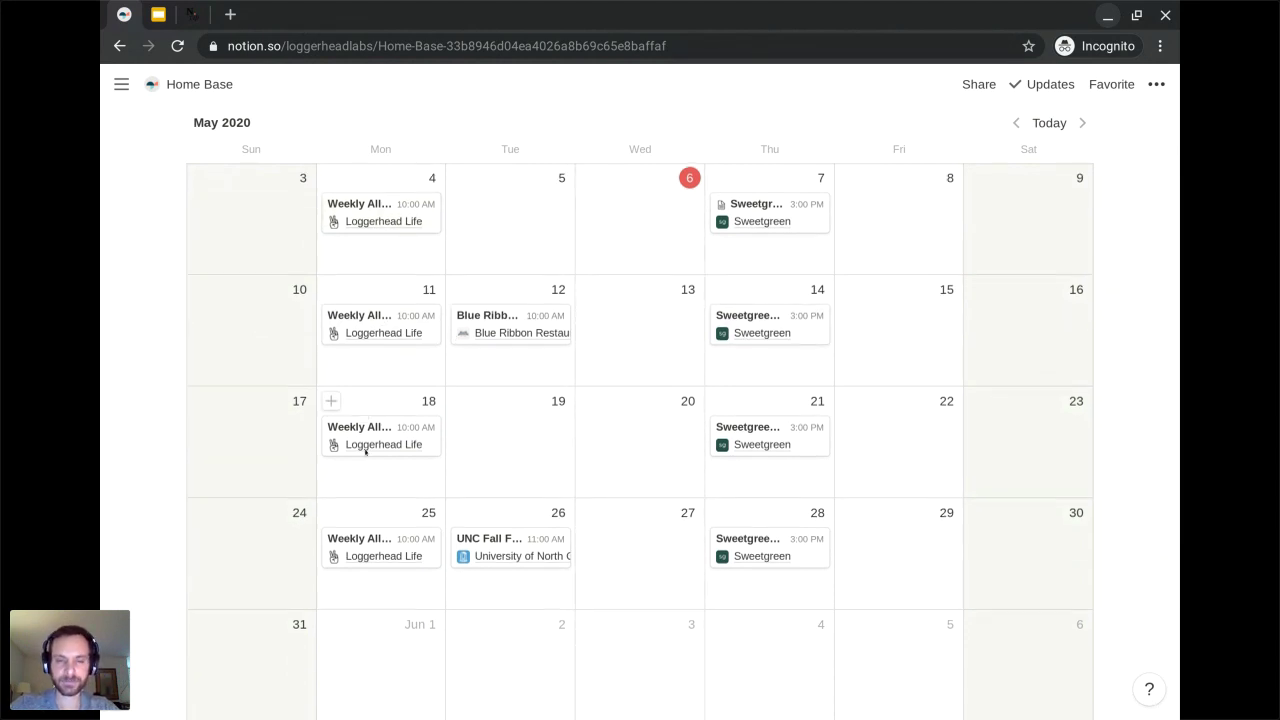
scroll(765, 295, "up", 1)
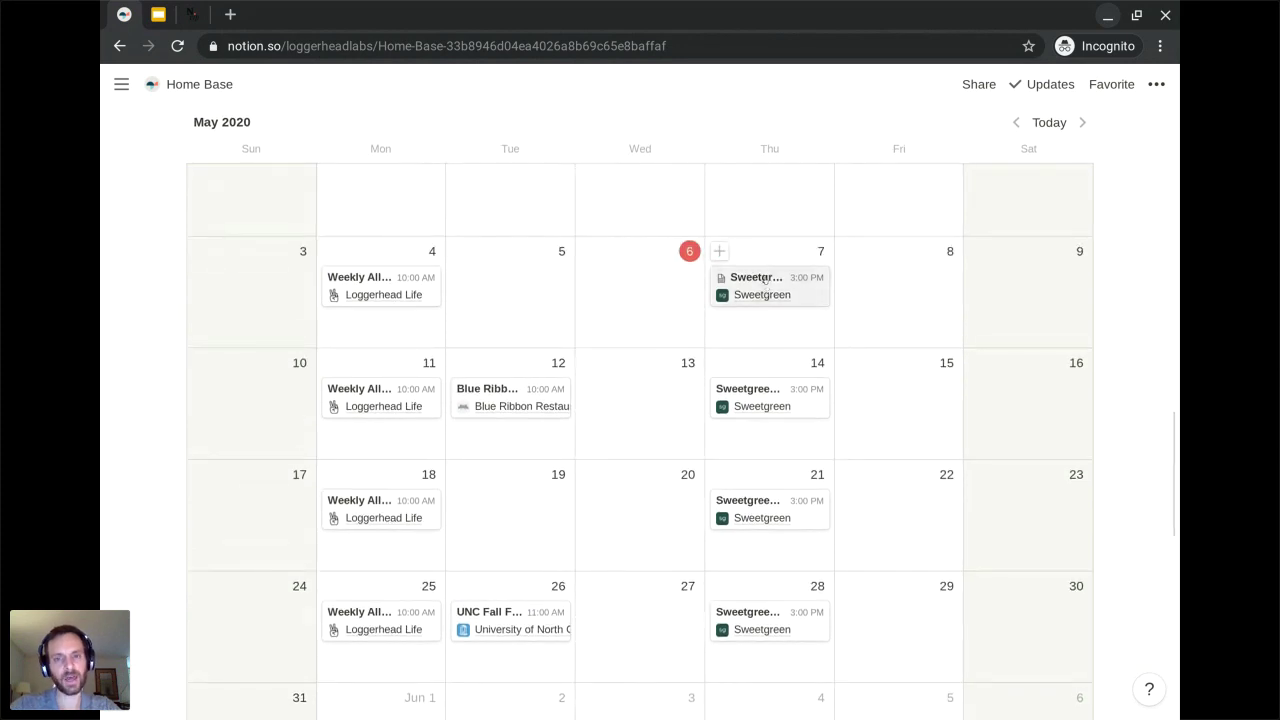
left_click(761, 289)
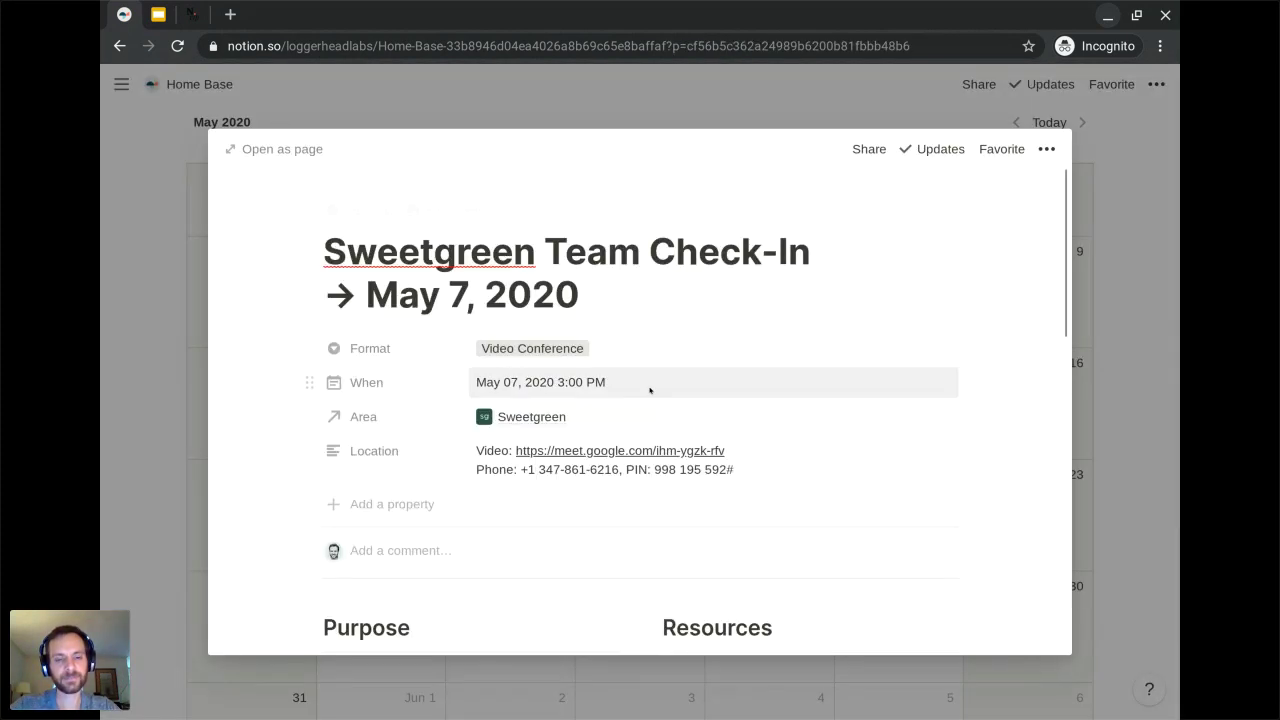
scroll(651, 391, "down", 5)
scroll(391, 313, "down", 3)
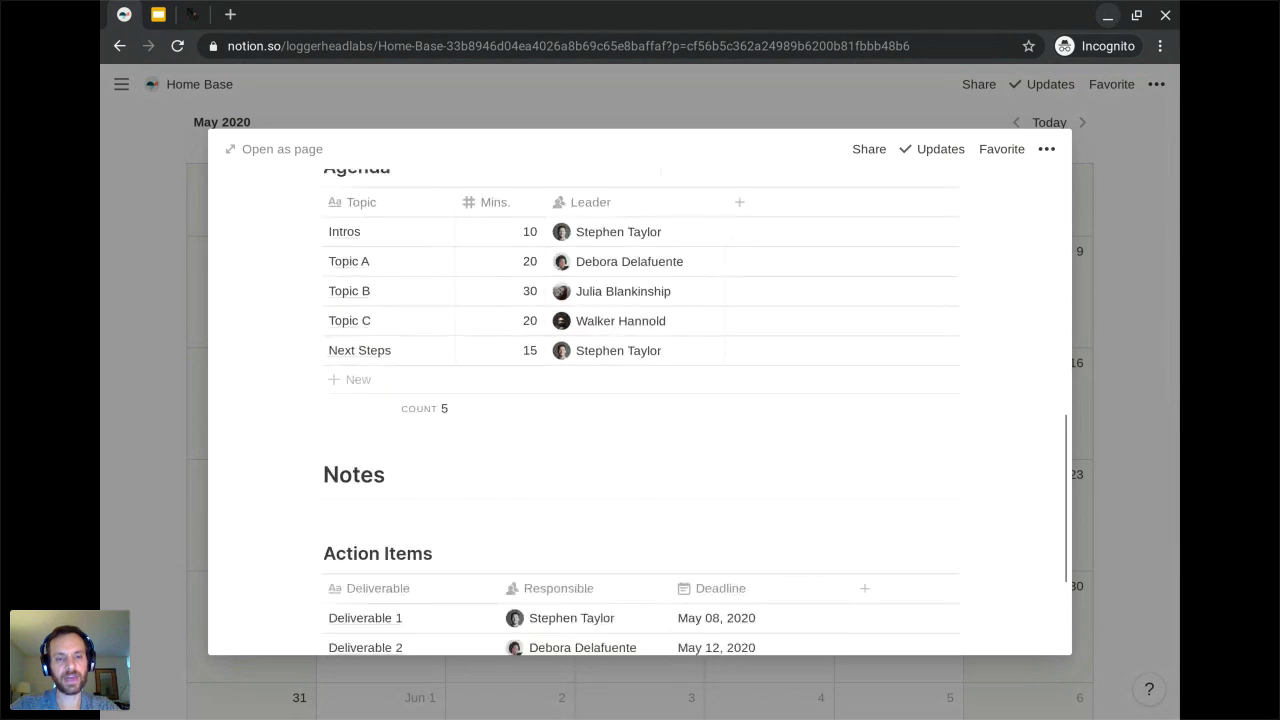
scroll(391, 313, "up", 4)
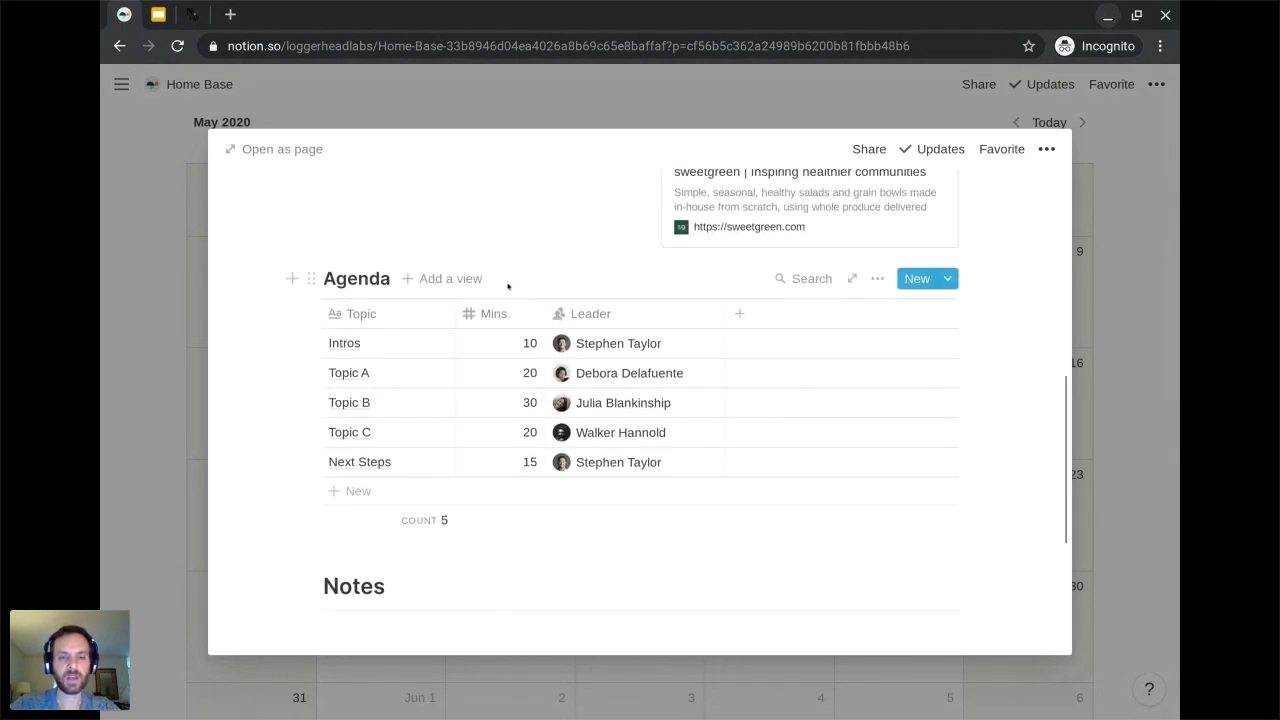
Review the Notes, Action Items, Purpose and Resources sections of the open Sweetgreen meeting, and close the meeting
scroll(511, 412, "down", 3)
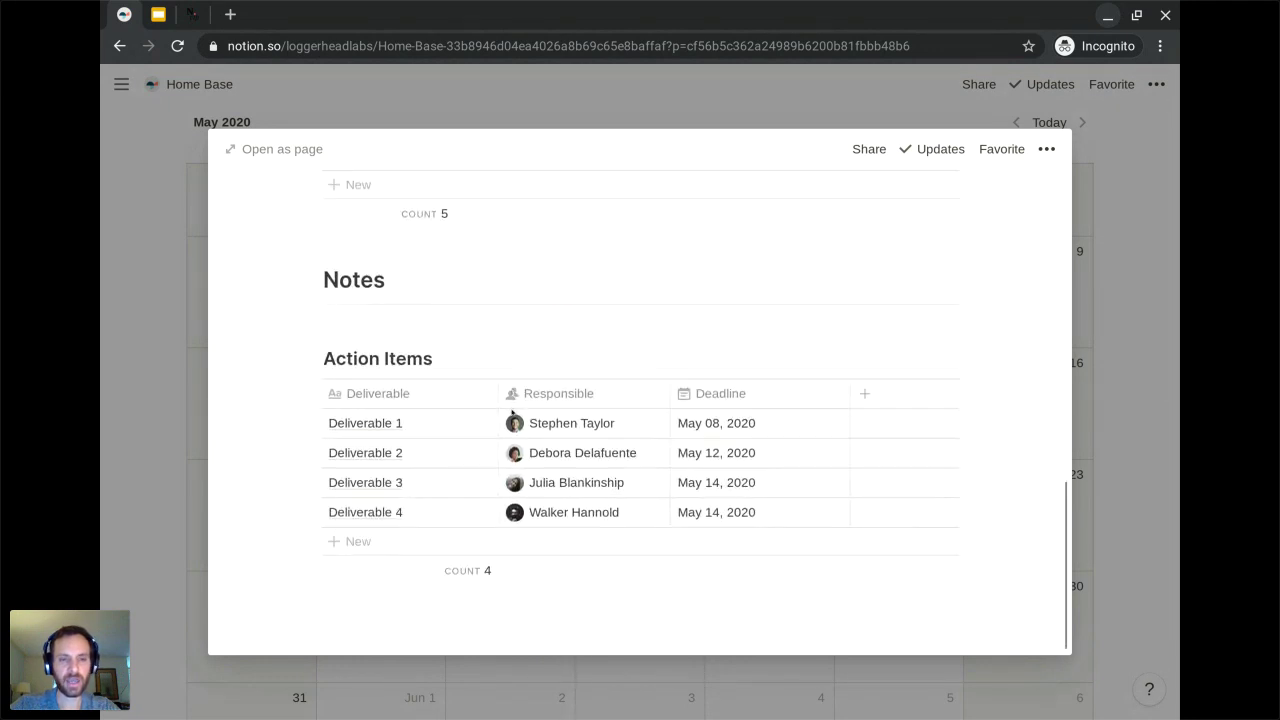
scroll(508, 410, "up", 5)
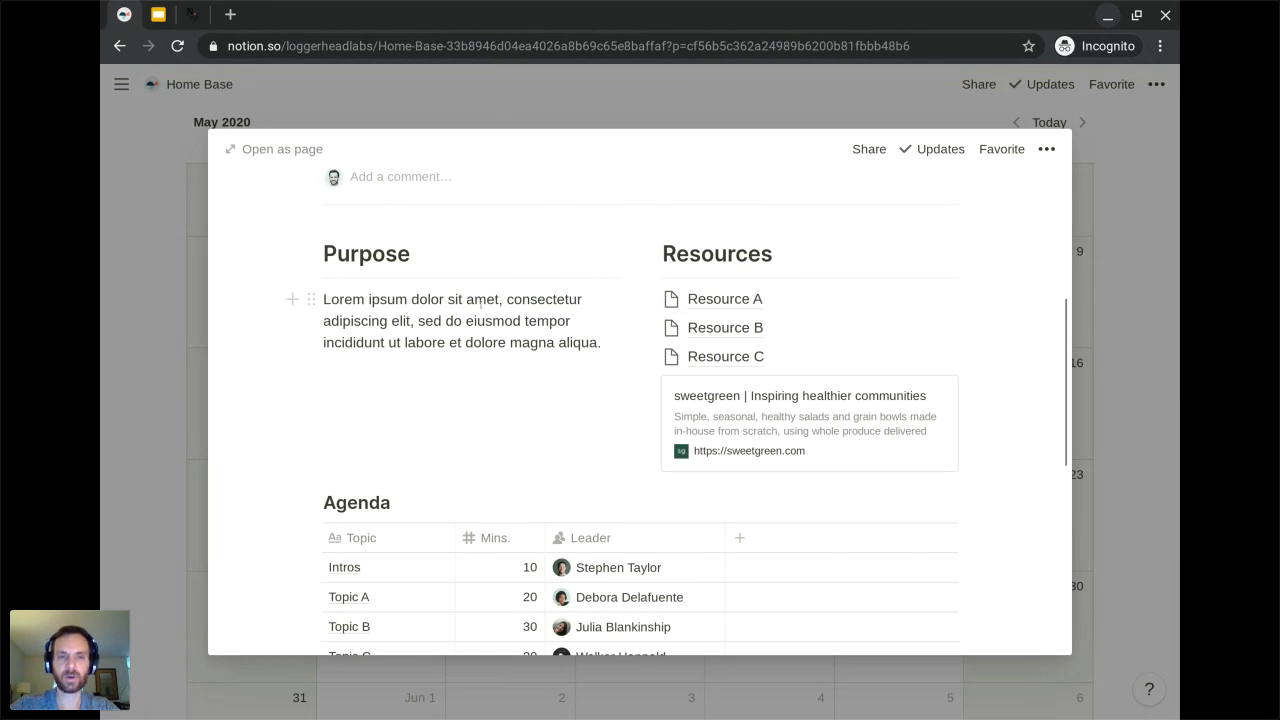
left_click(512, 100)
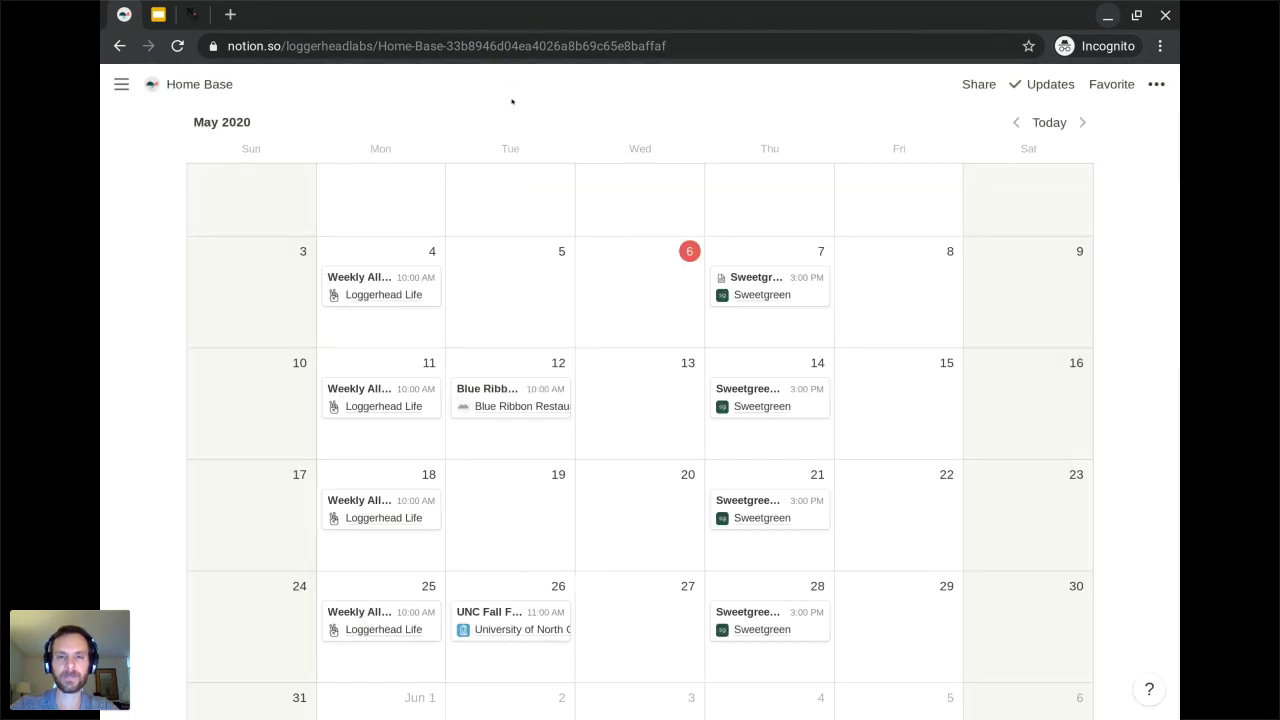
Duplicate the Calendar view of the lower linked Meetings database on Home Base
scroll(512, 231, "up", 3)
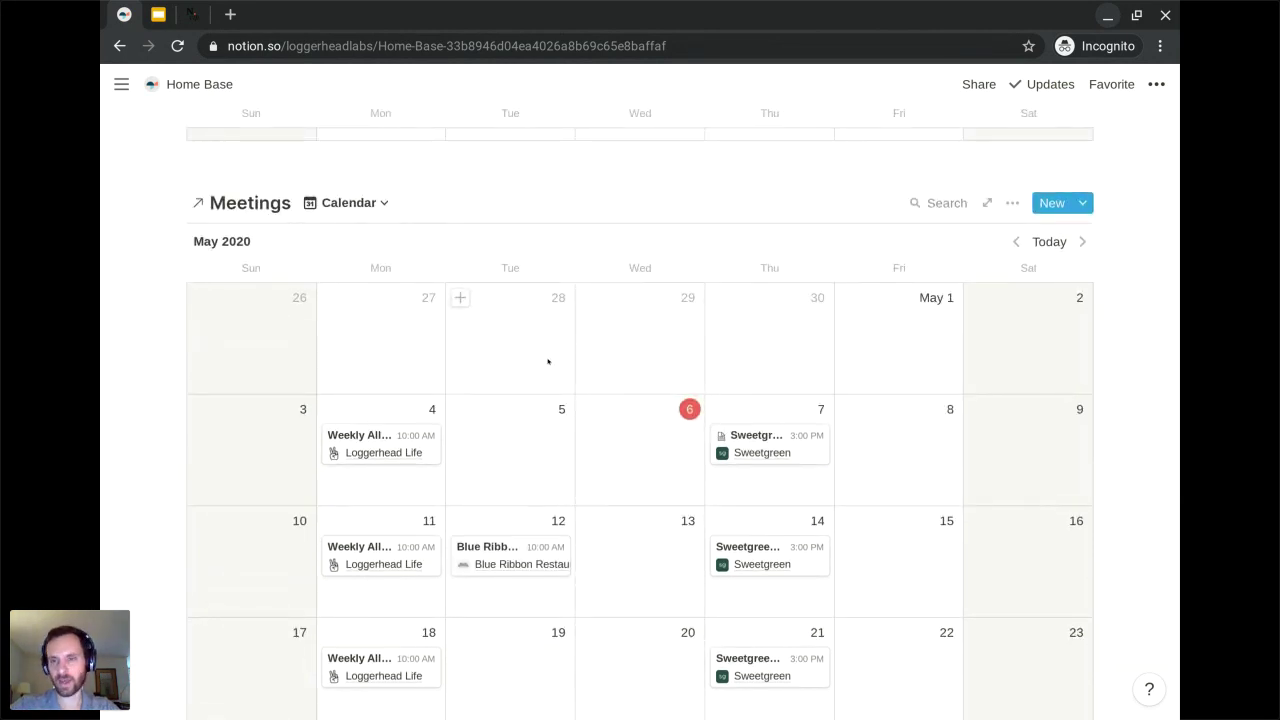
scroll(548, 361, "up", 1)
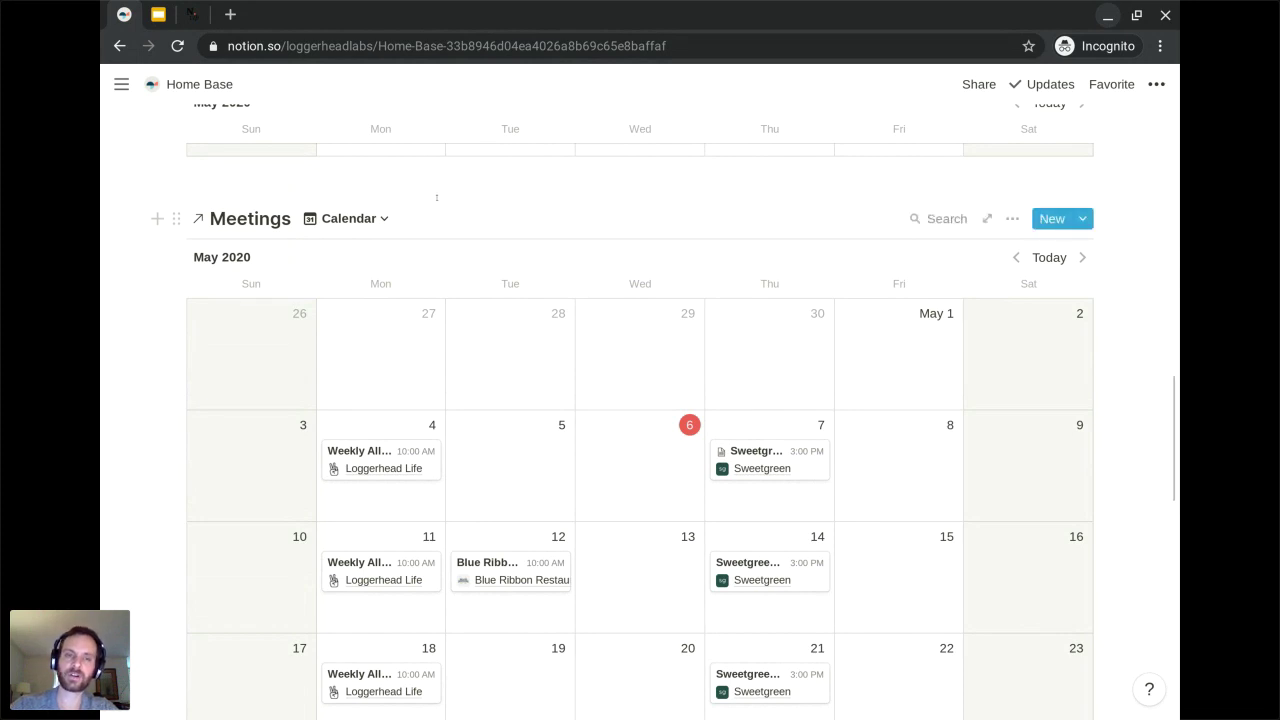
scroll(417, 208, "up", 2)
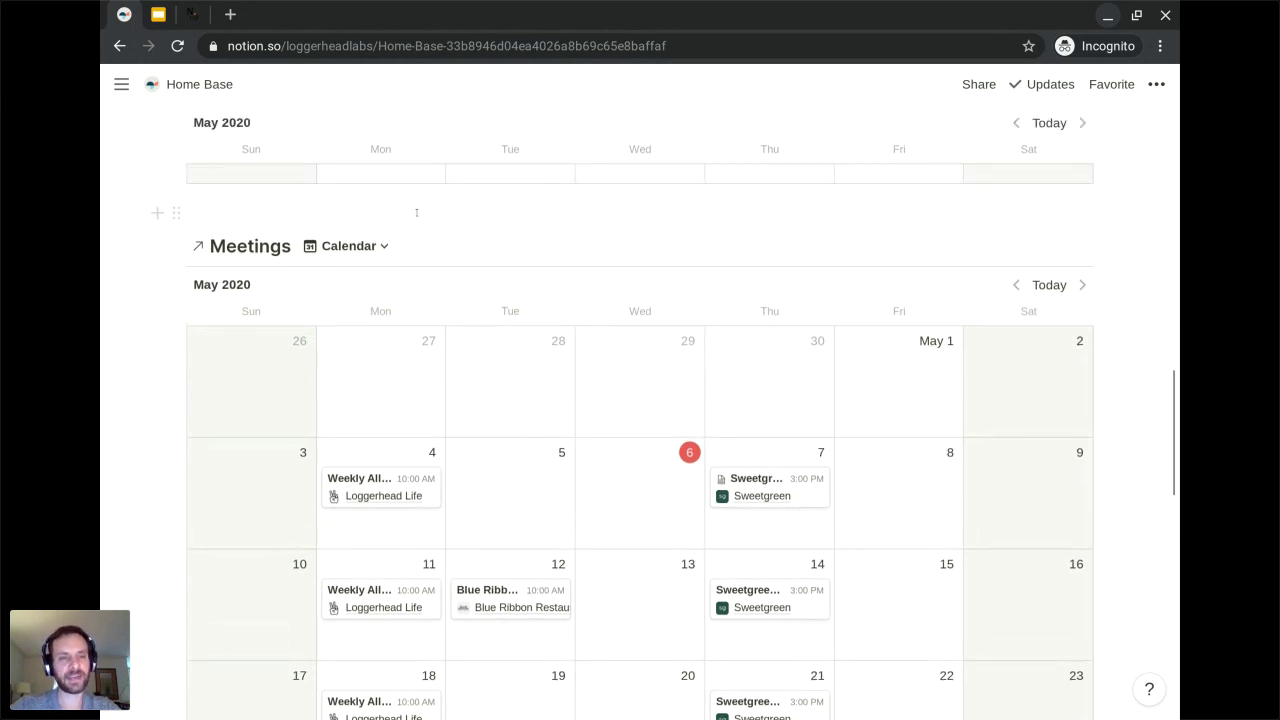
left_click(383, 246)
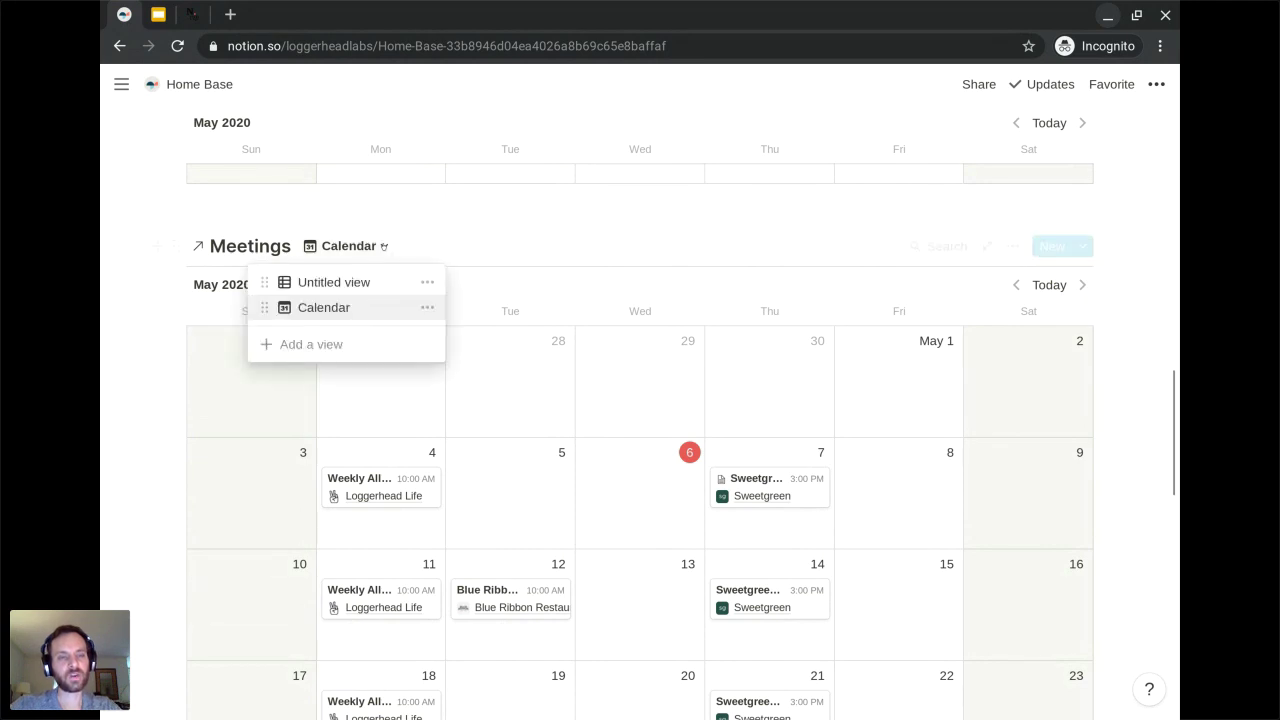
left_click(426, 310)
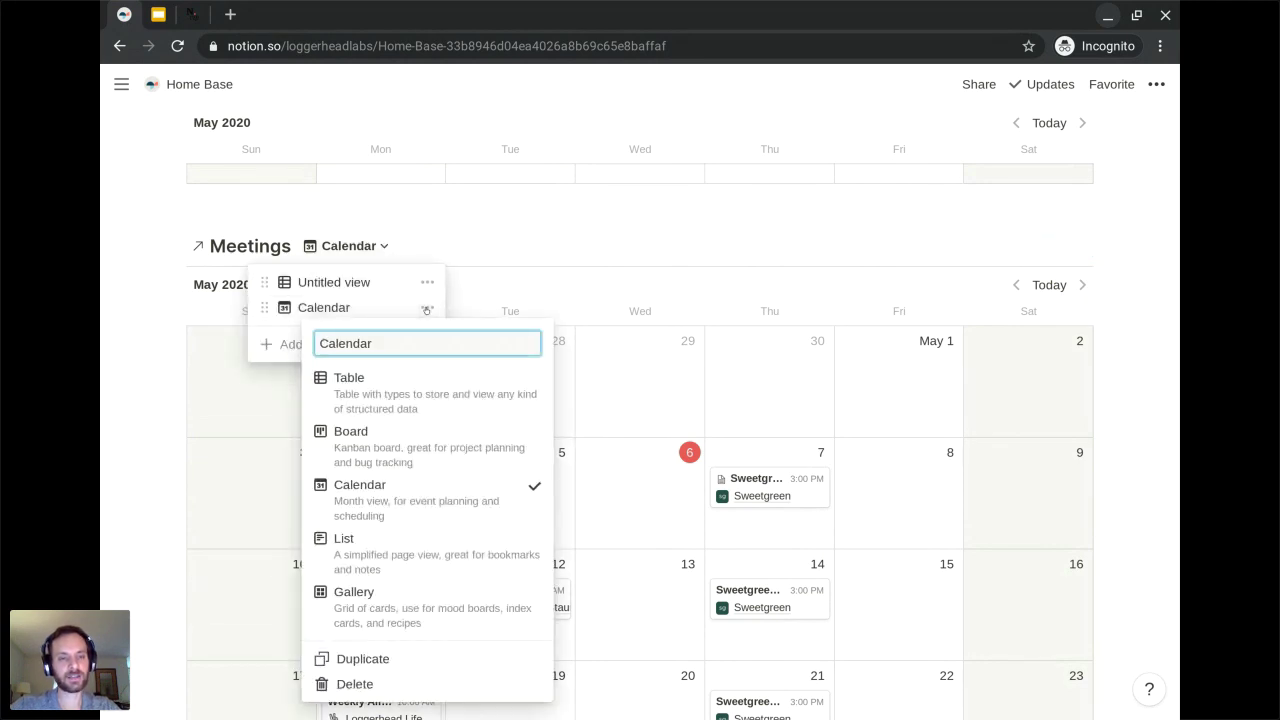
left_click(436, 657)
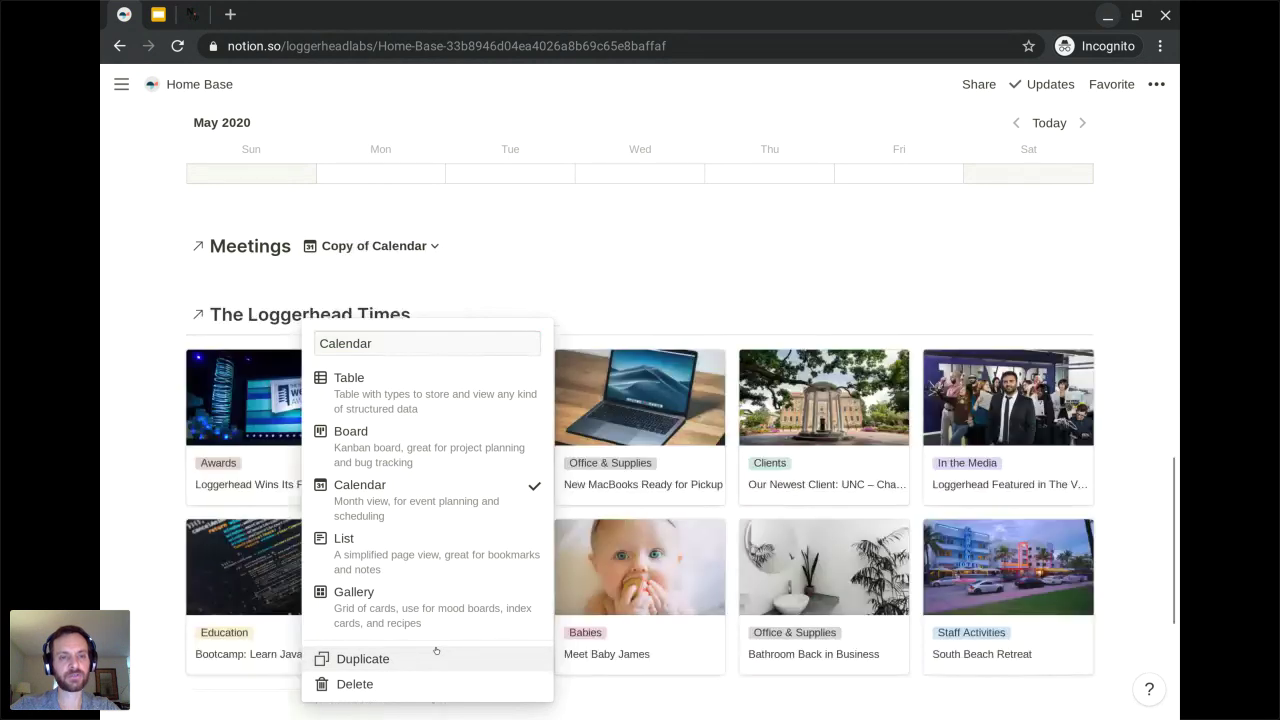
Rename the duplicated Meetings view to "List" and change its layout to List
left_click(426, 247)
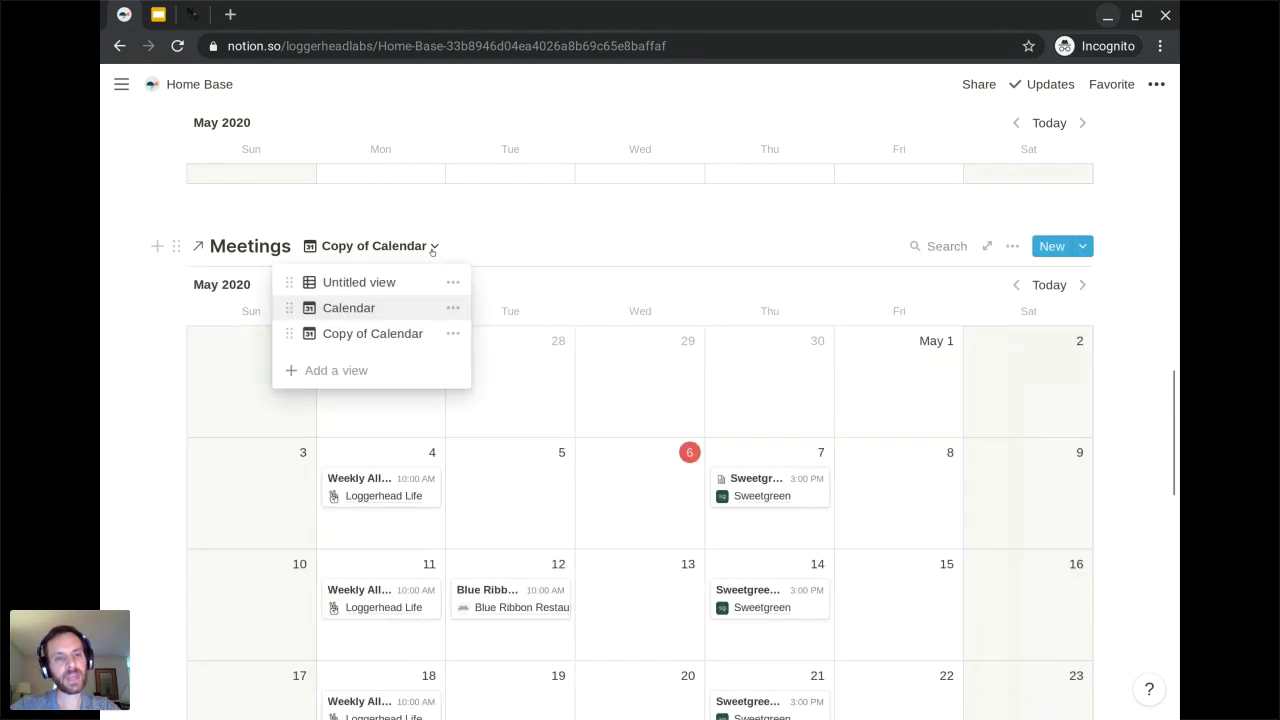
left_click(453, 334)
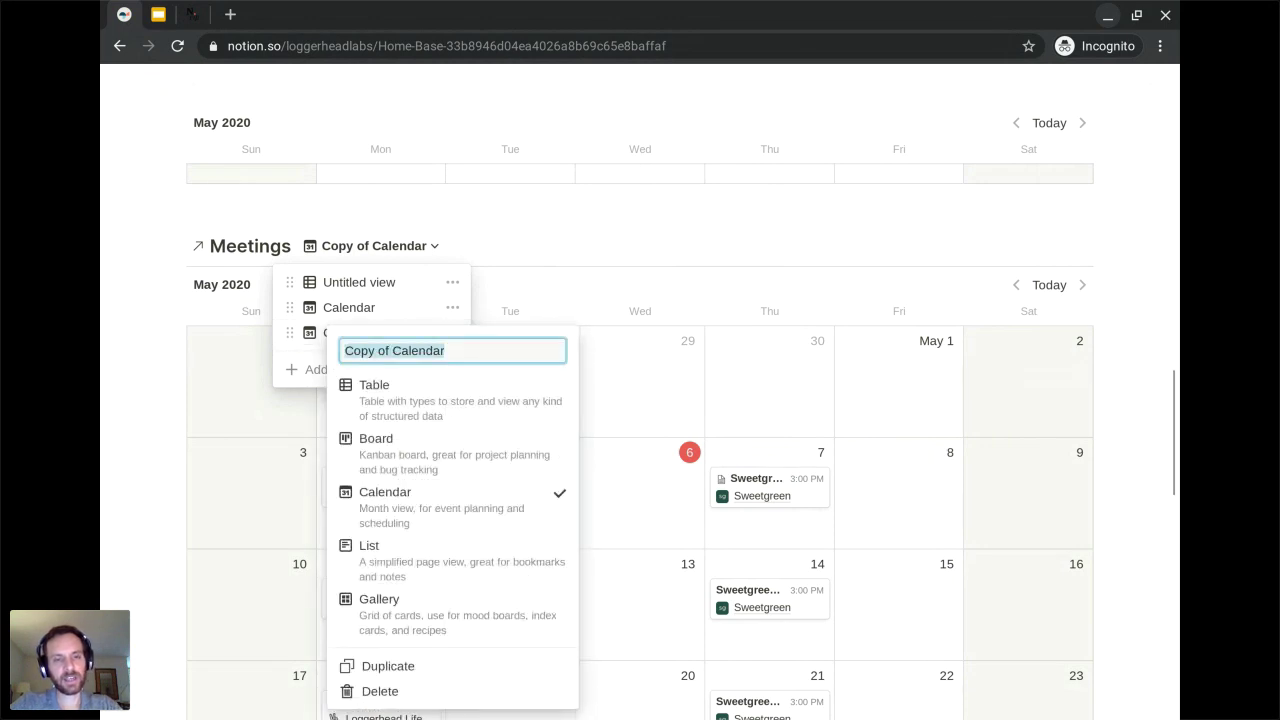
type("List")
left_click(420, 554)
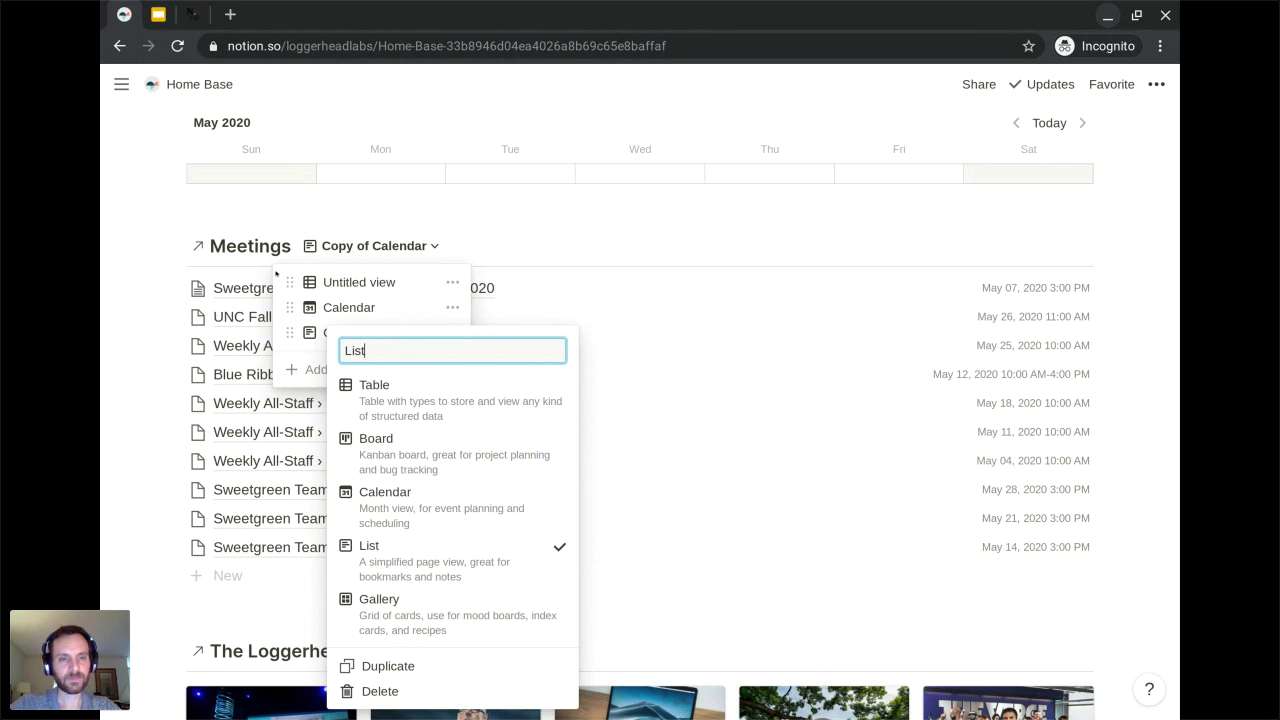
key("Escape")
key("Escape")
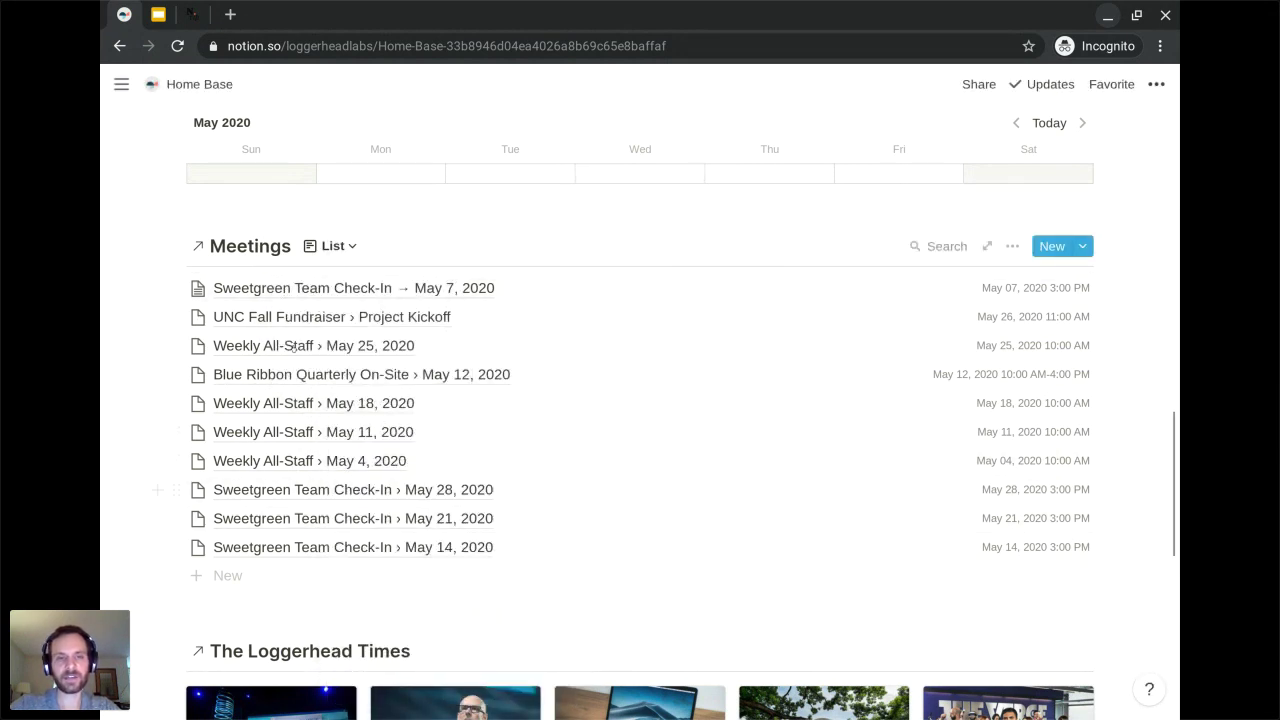
Show the Area property in the Meetings List view and place it before the When property
left_click(1011, 246)
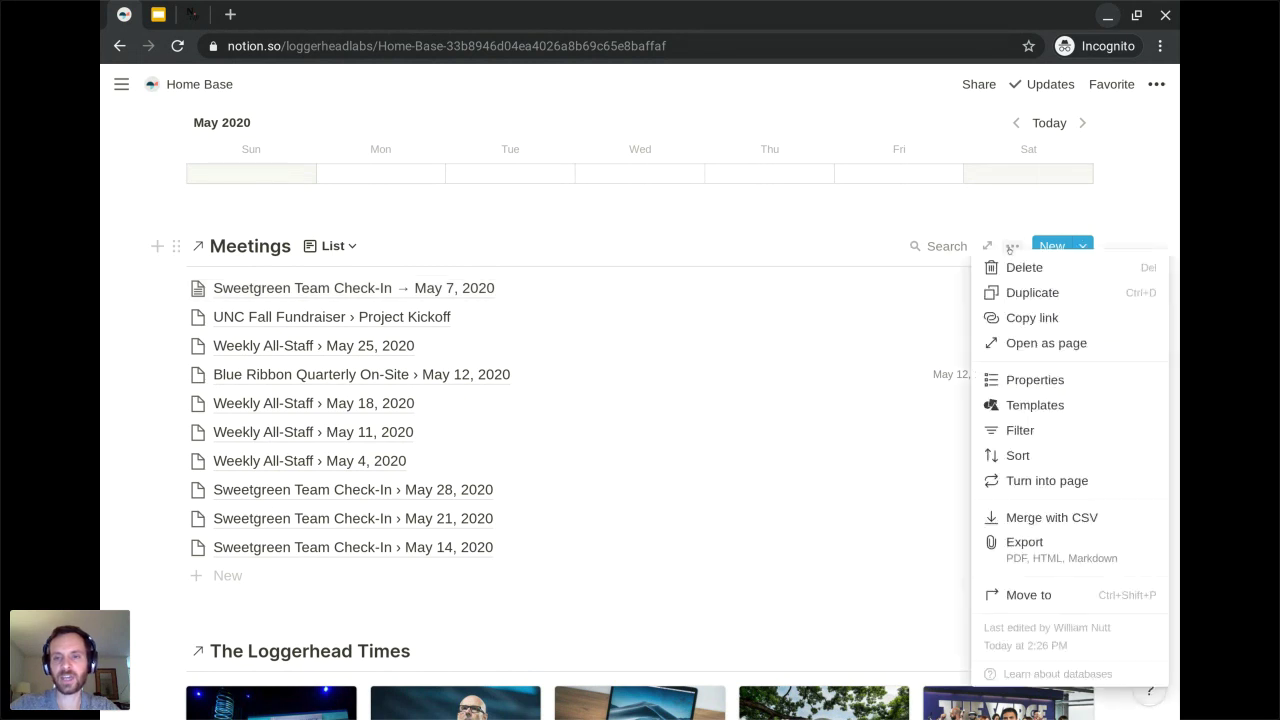
left_click(1035, 379)
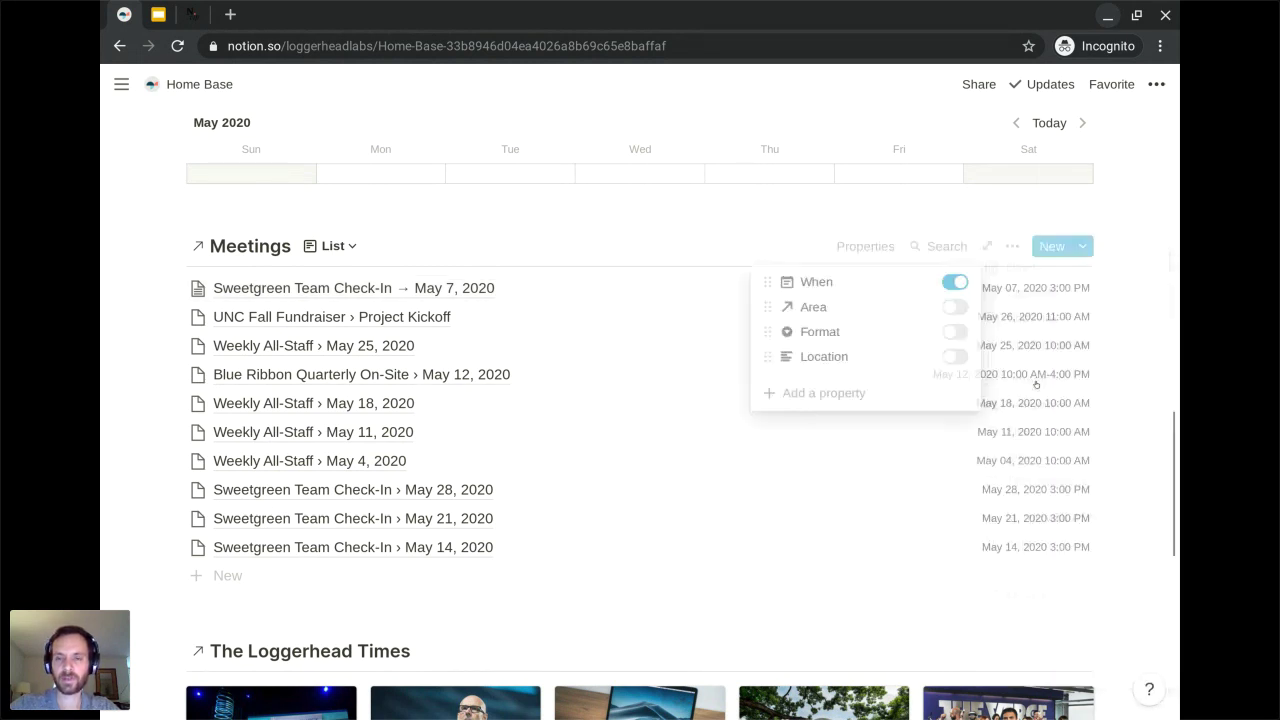
left_click(955, 307)
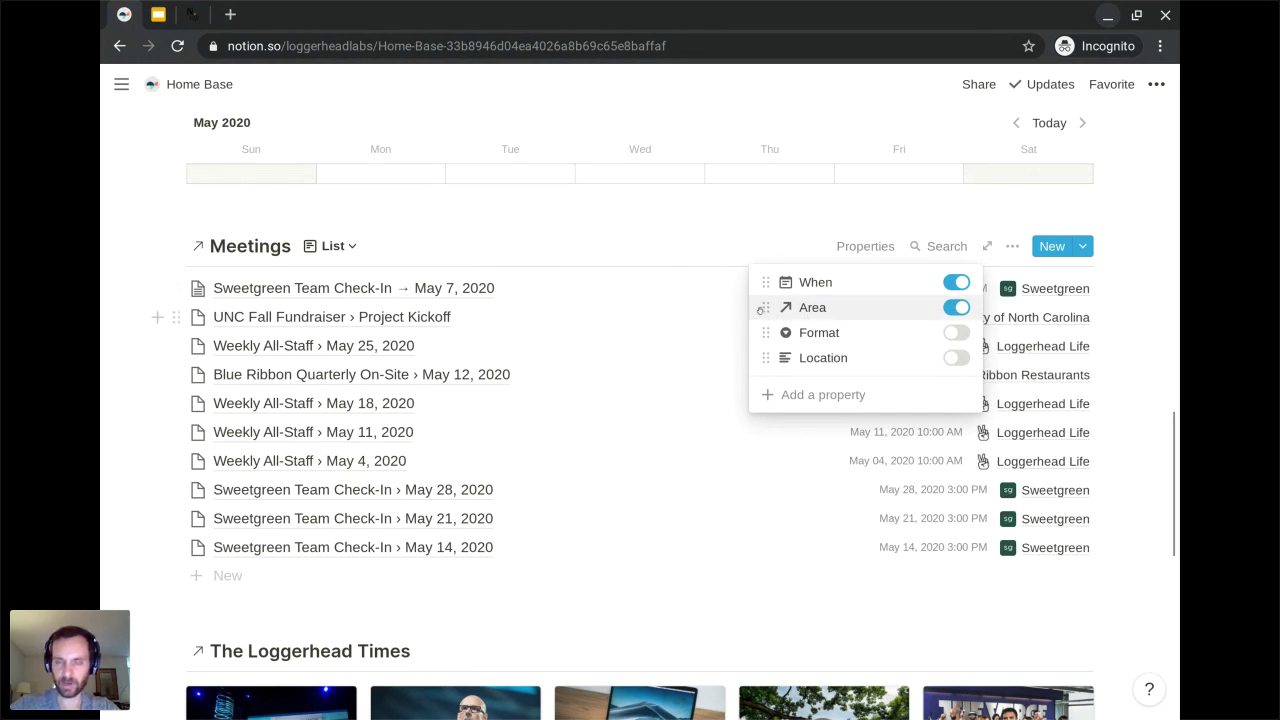
left_click_drag(762, 310, 762, 286)
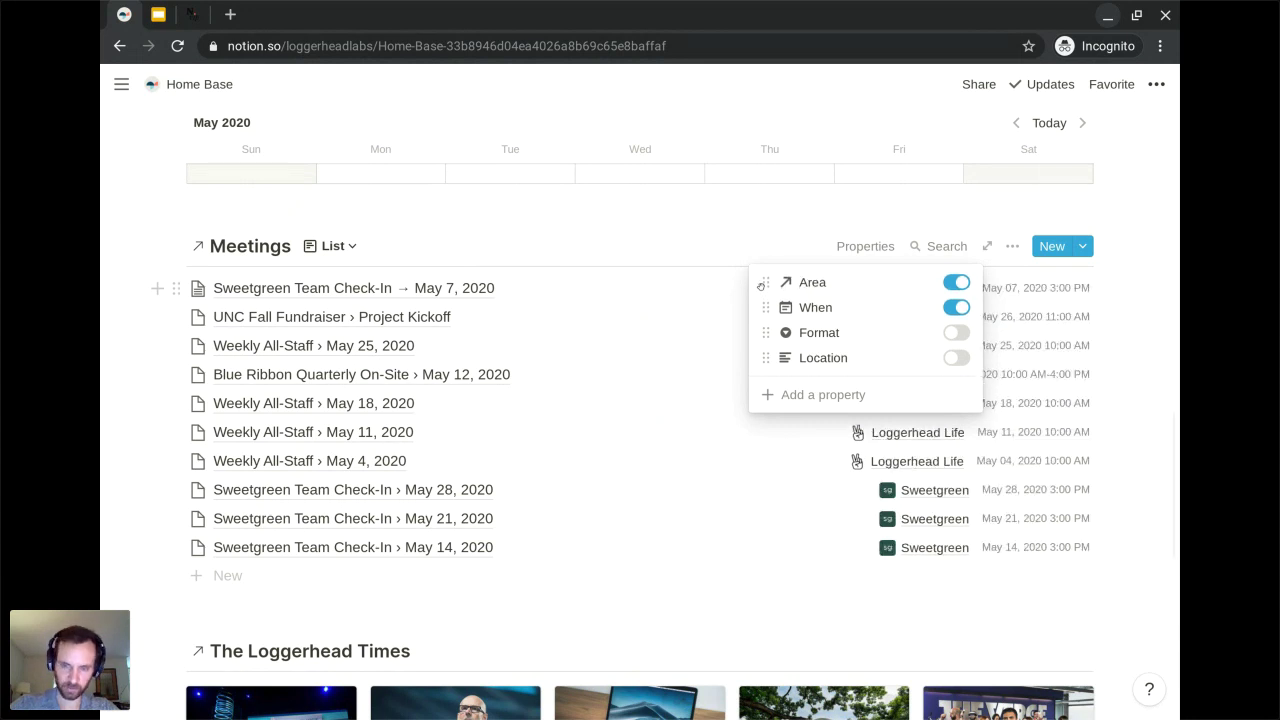
left_click(1150, 408)
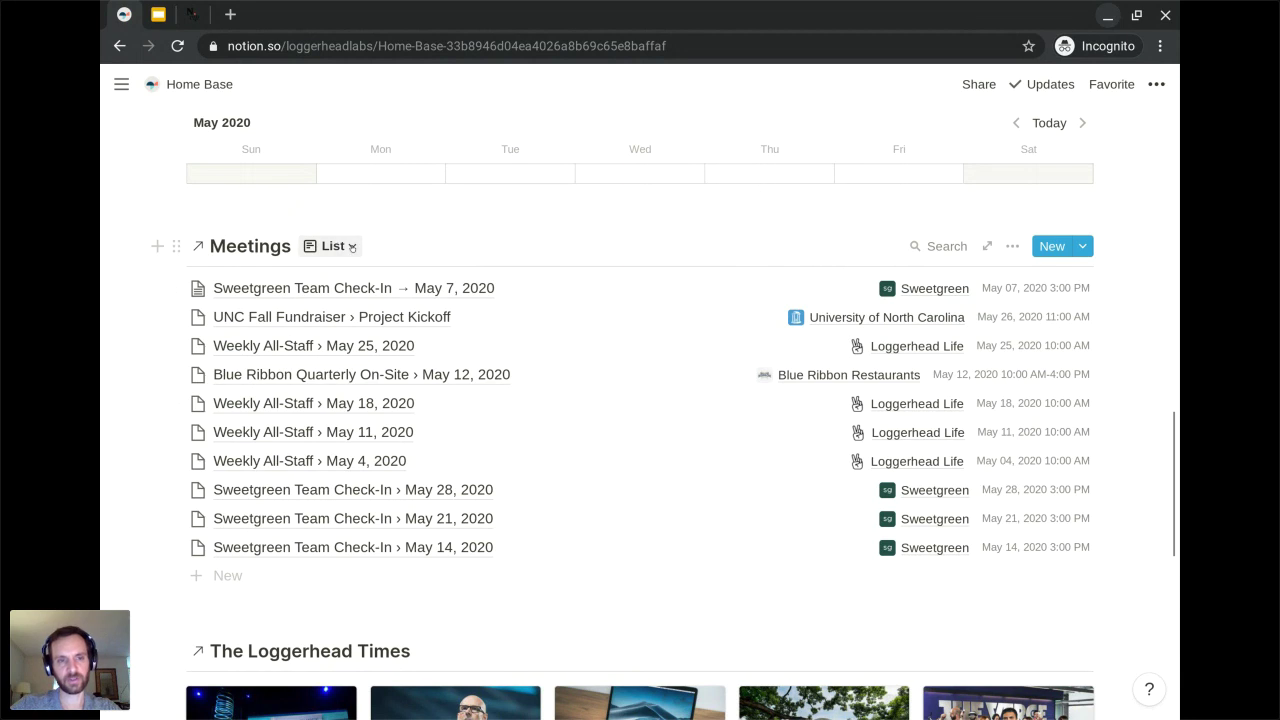
Delete the untitled table view from the lower linked Meetings database and confirm the removal
left_click(338, 247)
left_click(411, 282)
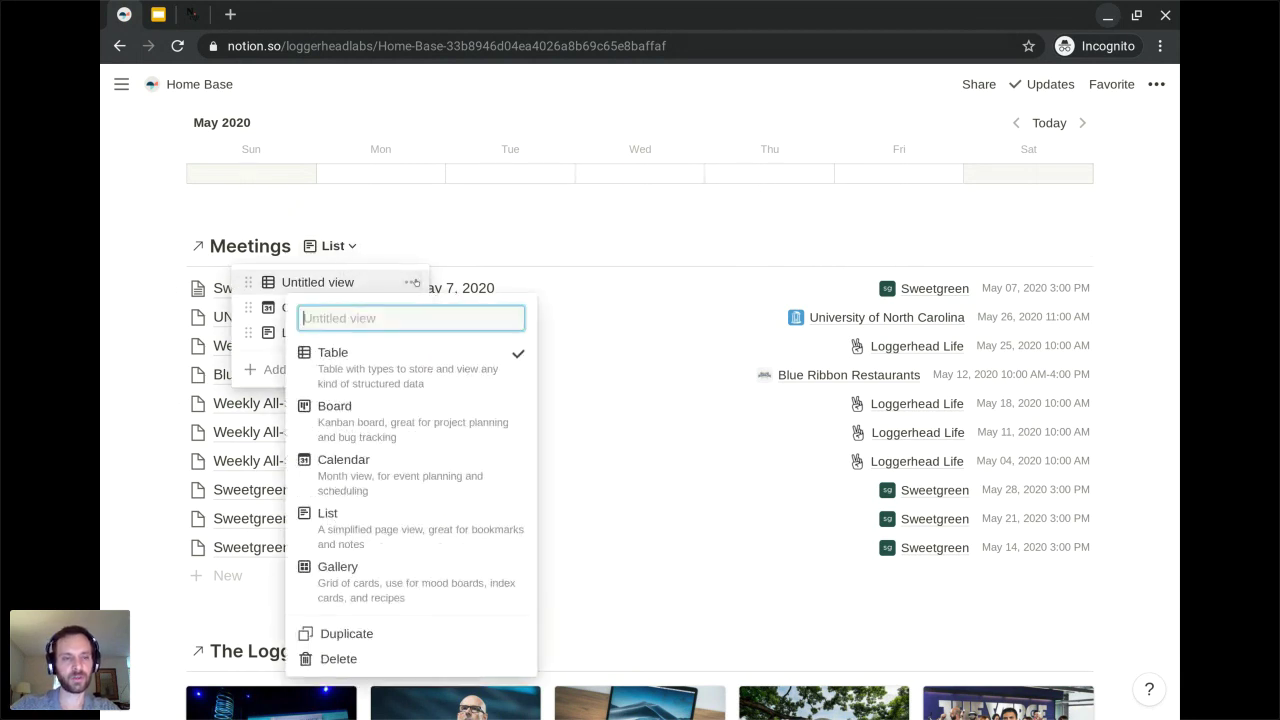
left_click(366, 656)
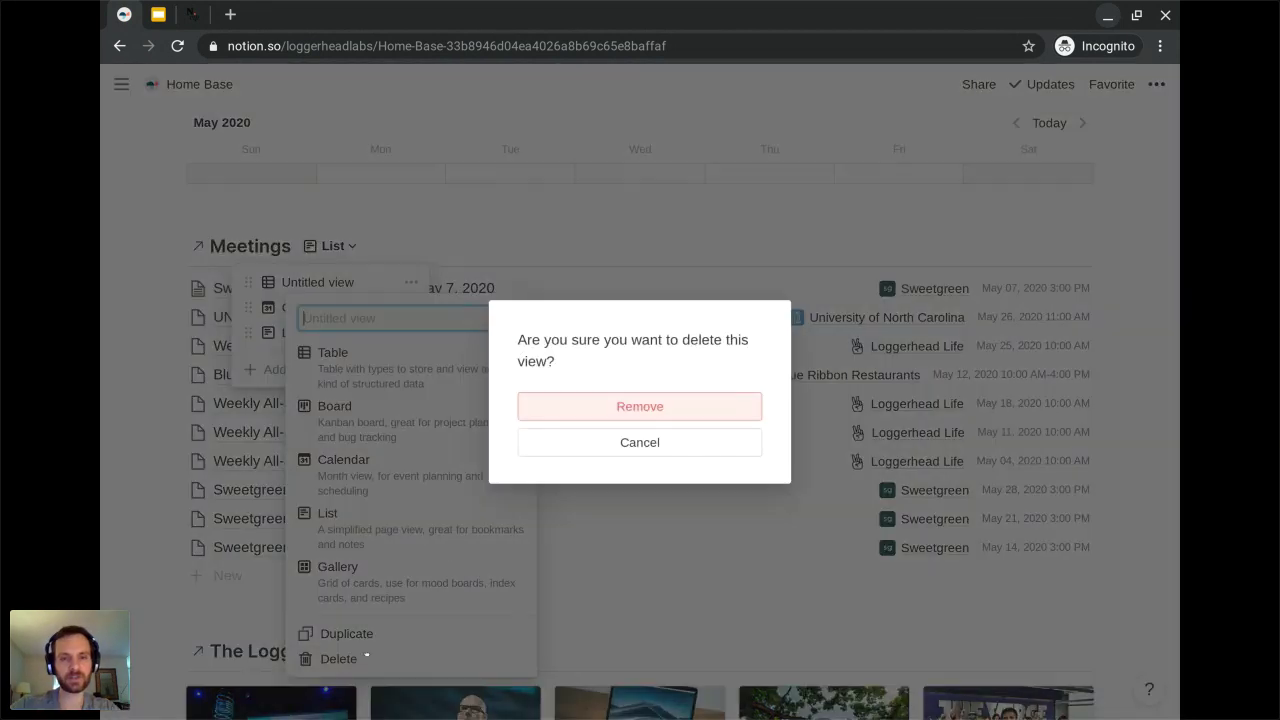
left_click(574, 408)
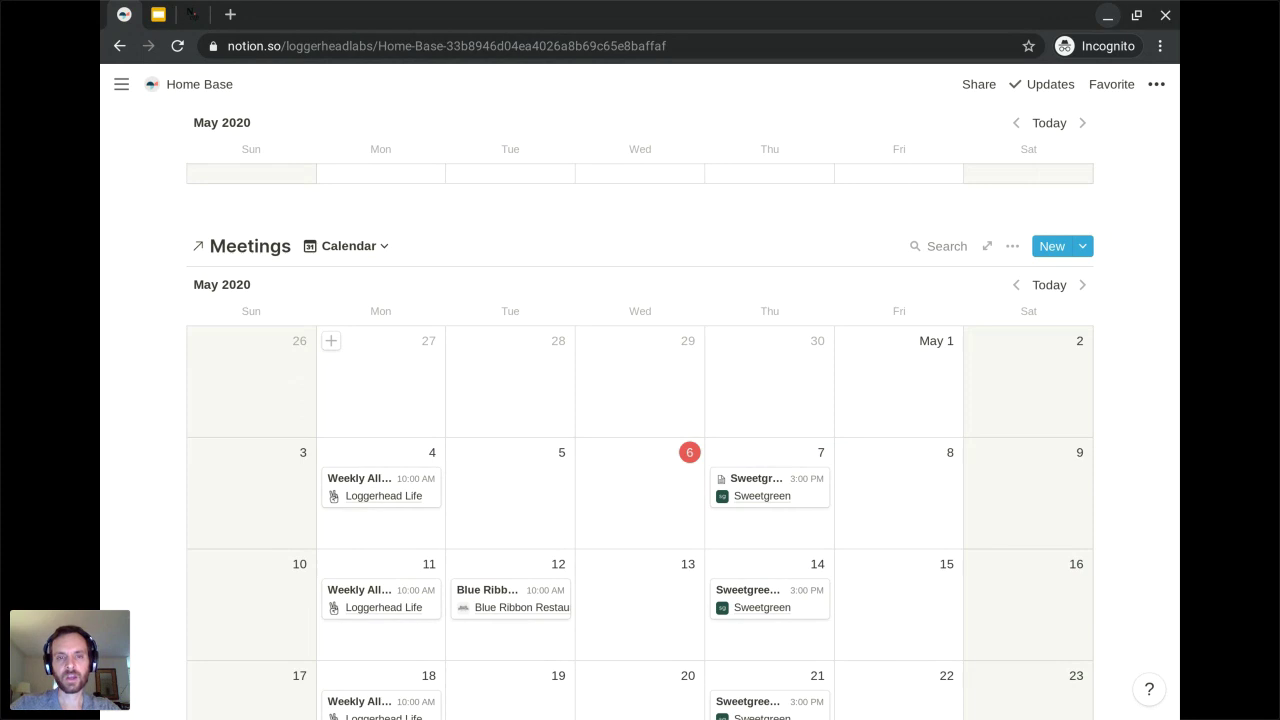
Open the Sweetgreen client page from Home Base and examine the filter applied to its linked Meetings list
scroll(380, 380, "up", 3)
scroll(380, 380, "down", 3)
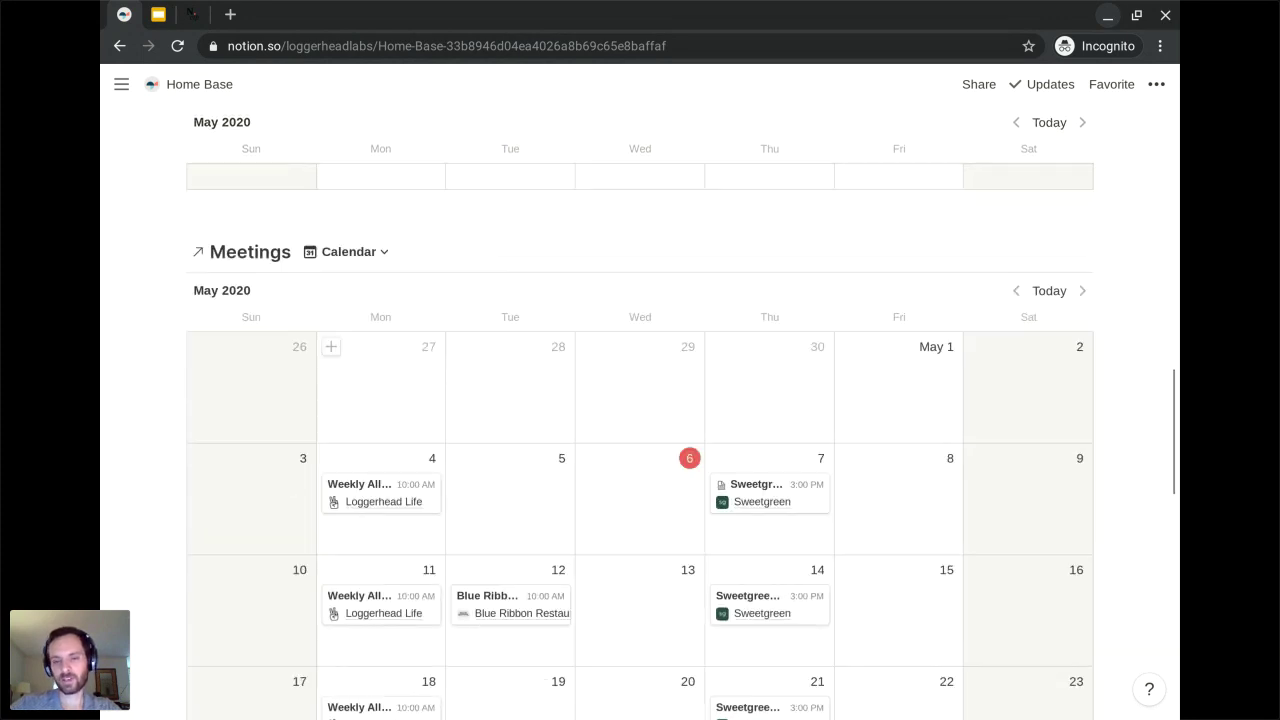
scroll(380, 380, "down", 2)
scroll(380, 380, "up", 5)
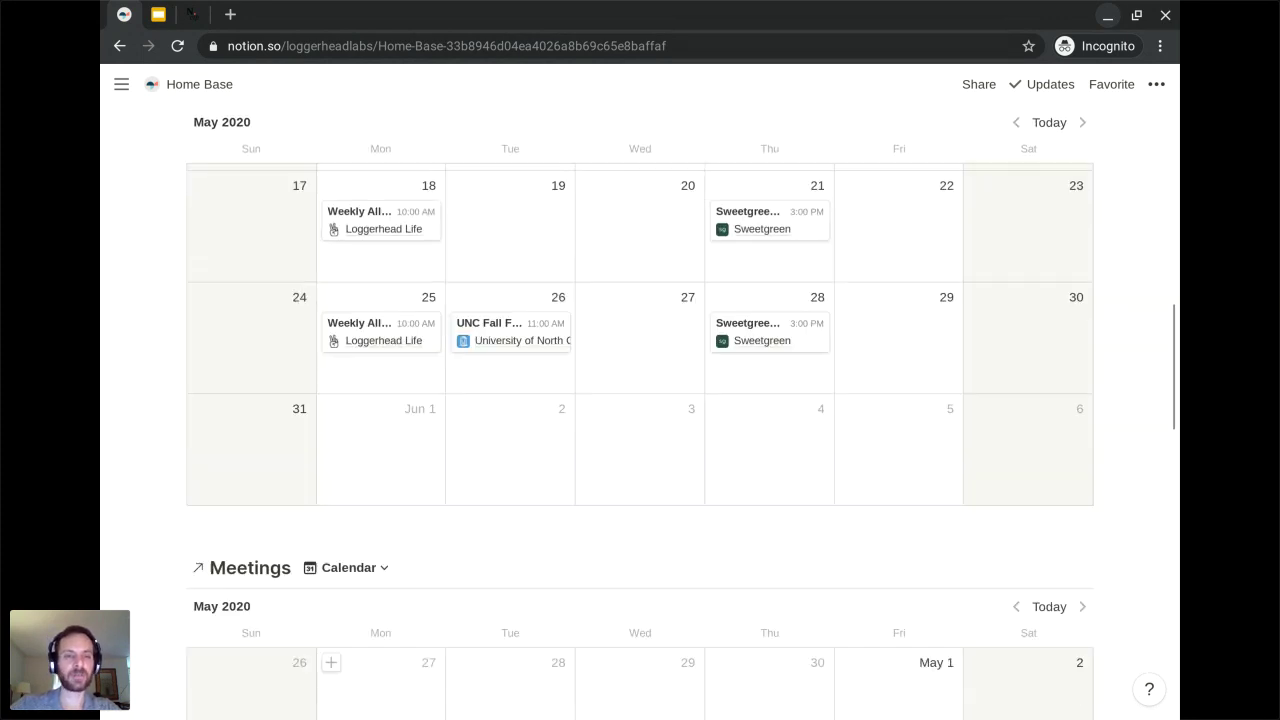
scroll(380, 680, "up", 7)
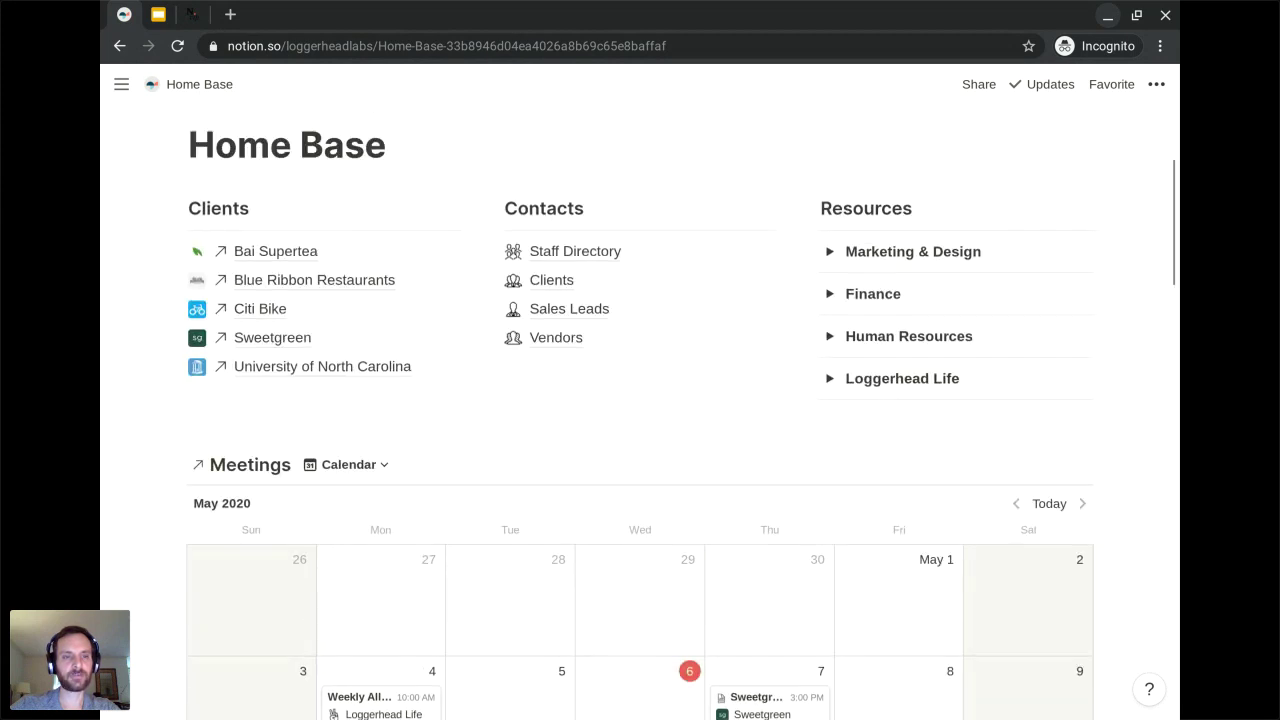
scroll(380, 680, "up", 1)
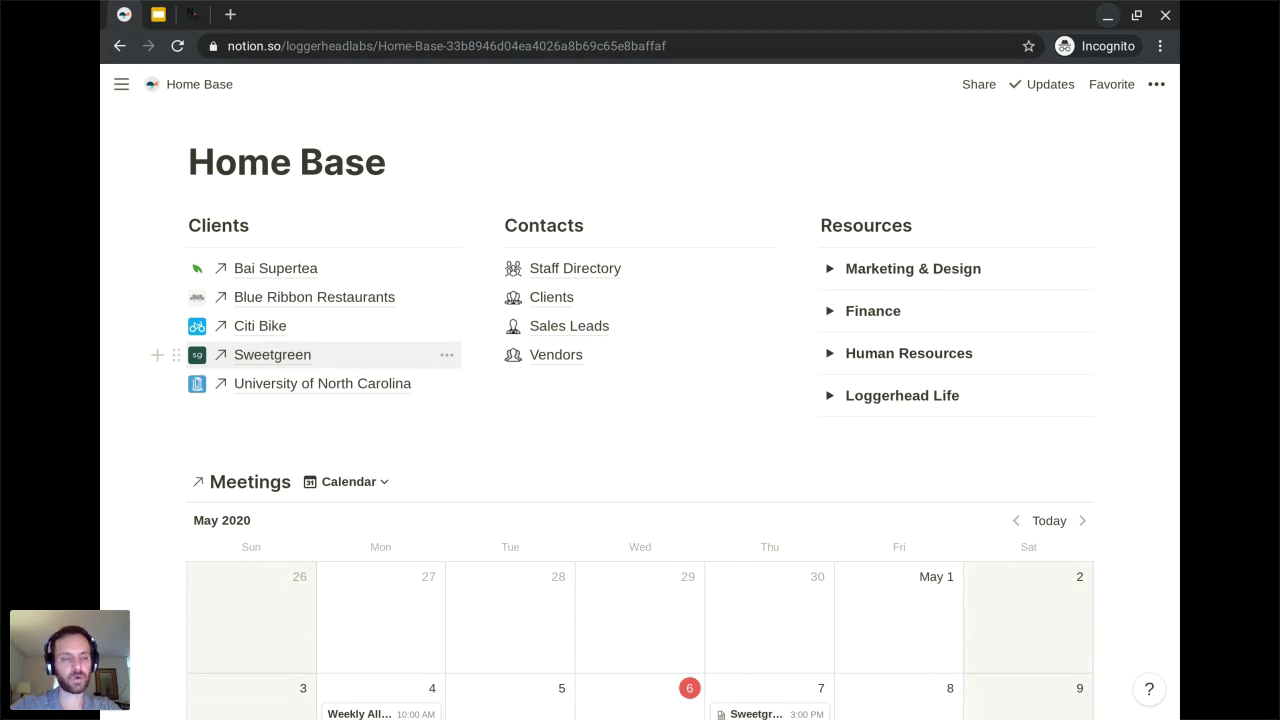
left_click(272, 355)
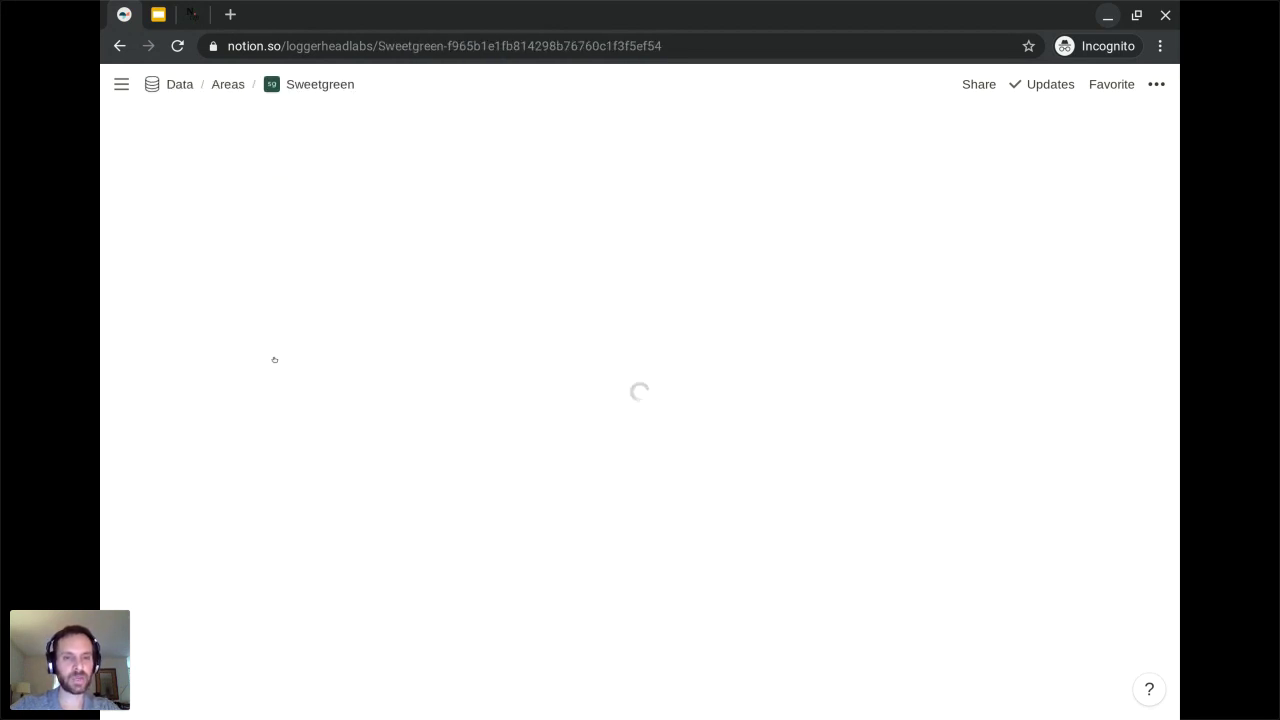
scroll(293, 464, "down", 6)
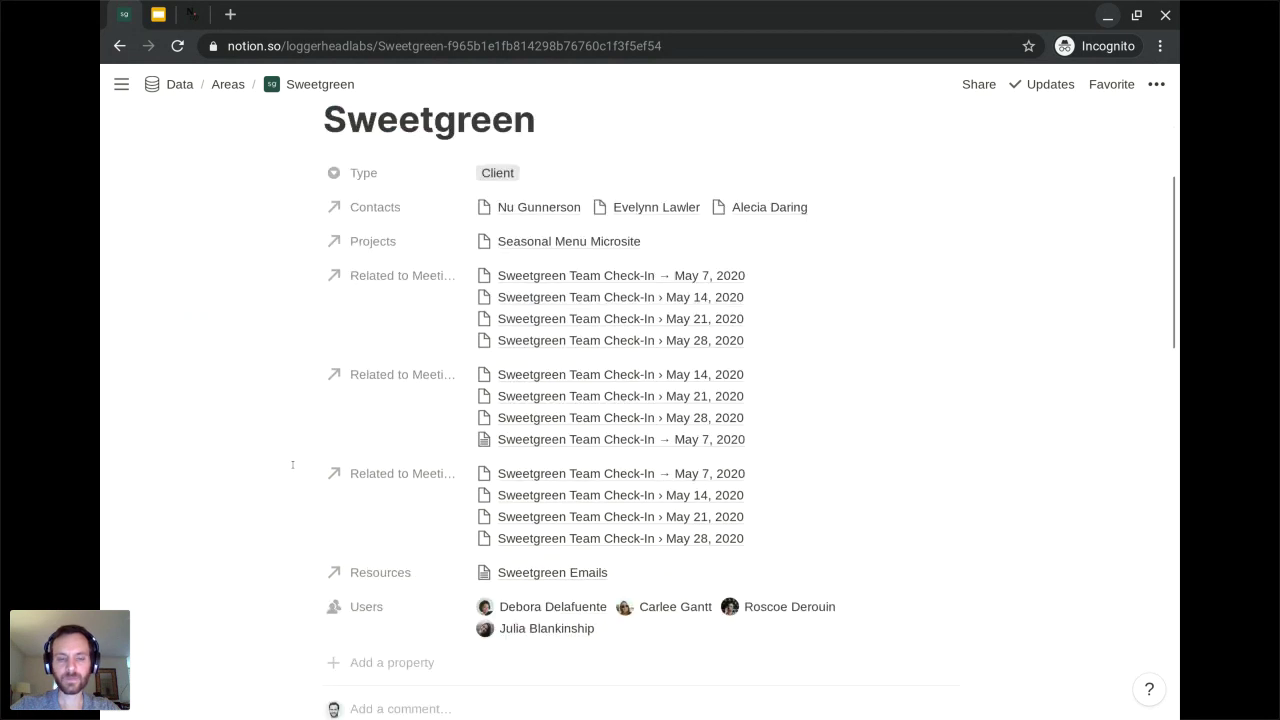
scroll(321, 418, "down", 6)
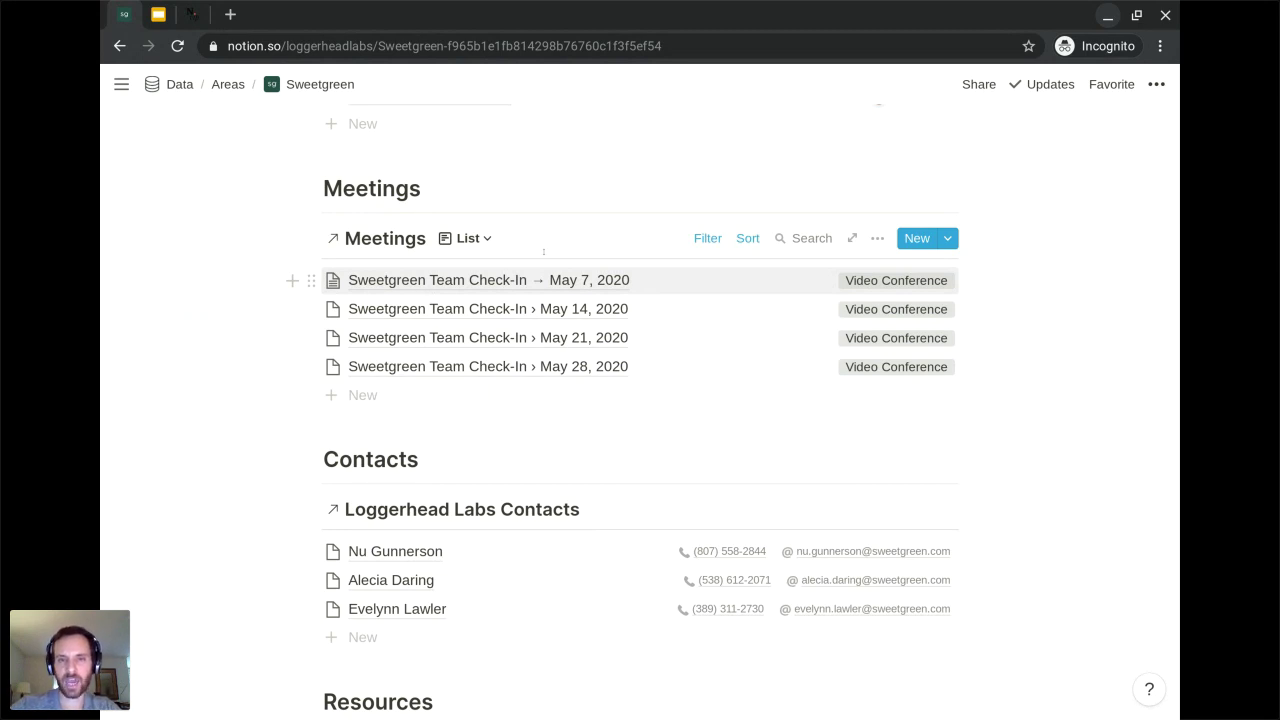
left_click(708, 239)
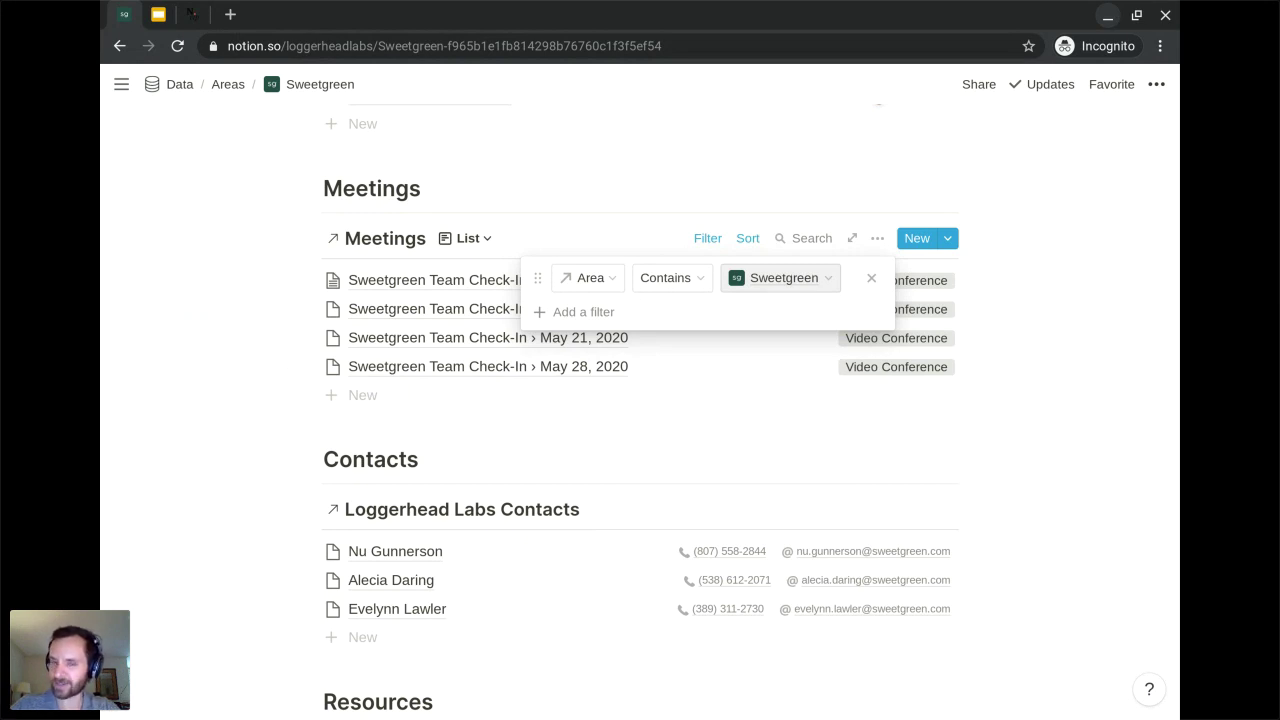
left_click(560, 189)
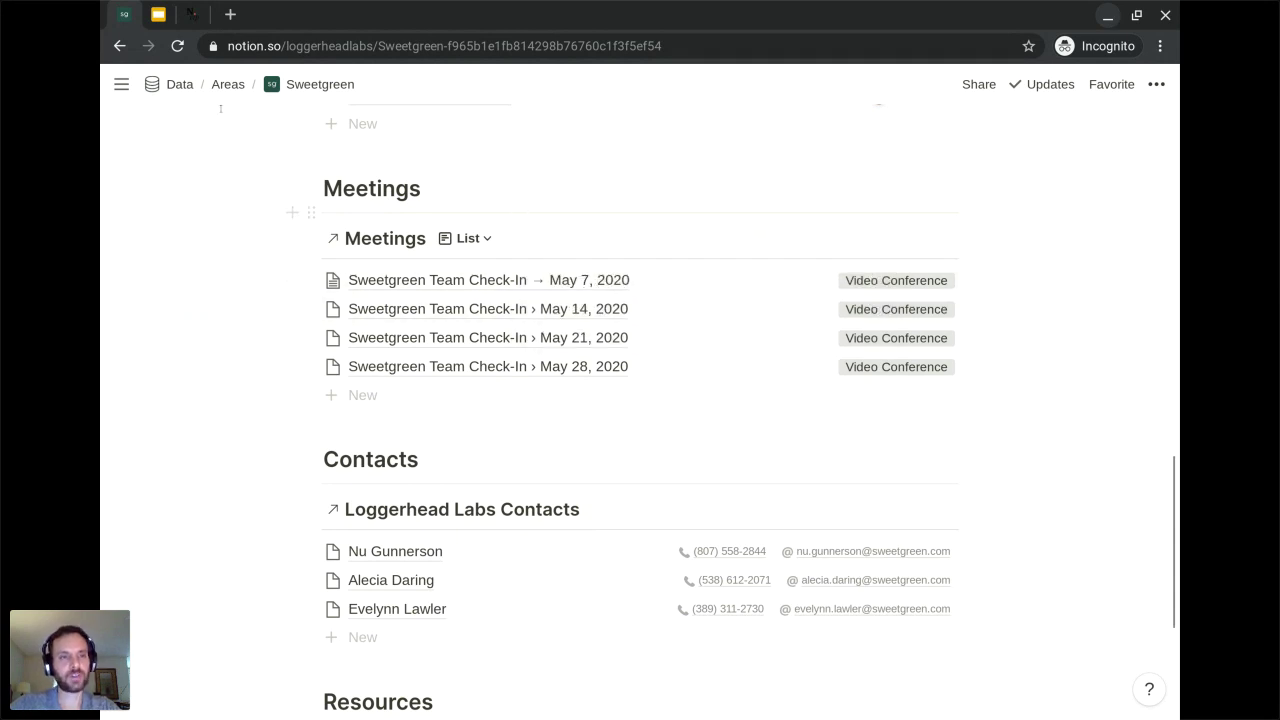
Return to Home Base and look over its Clients links and the first Meetings calendar
left_click(119, 46)
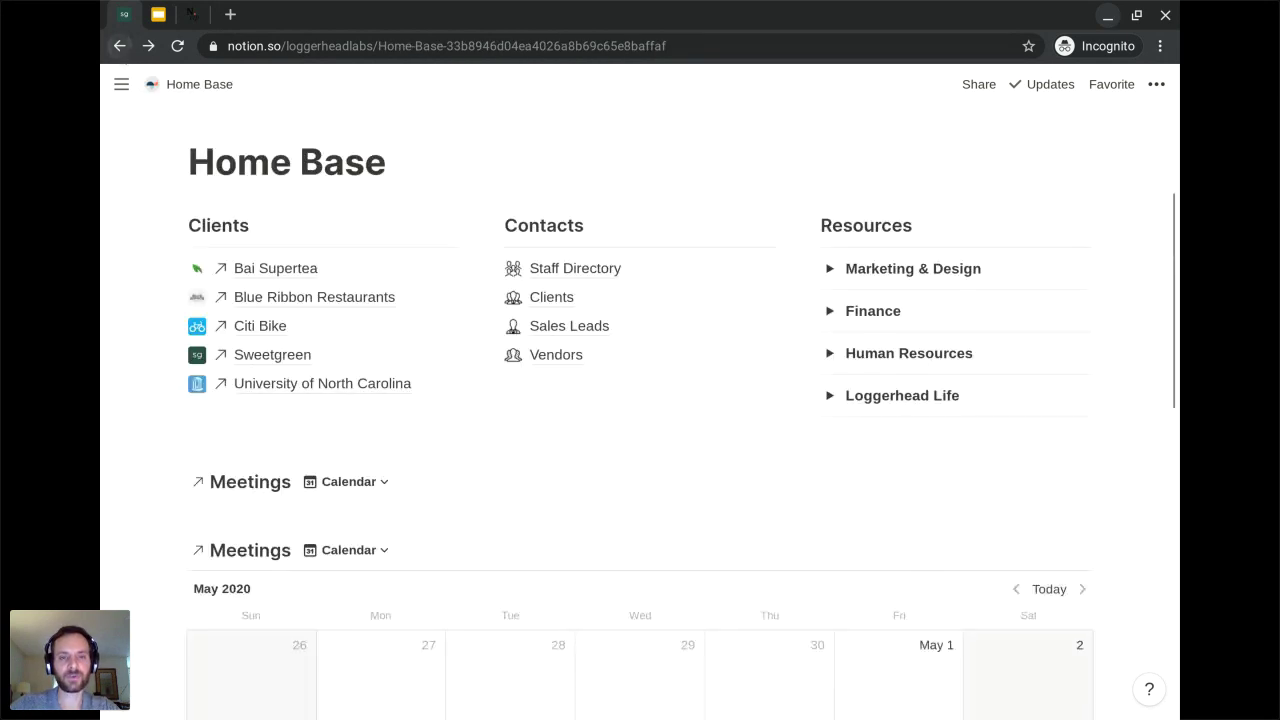
scroll(245, 378, "down", 2)
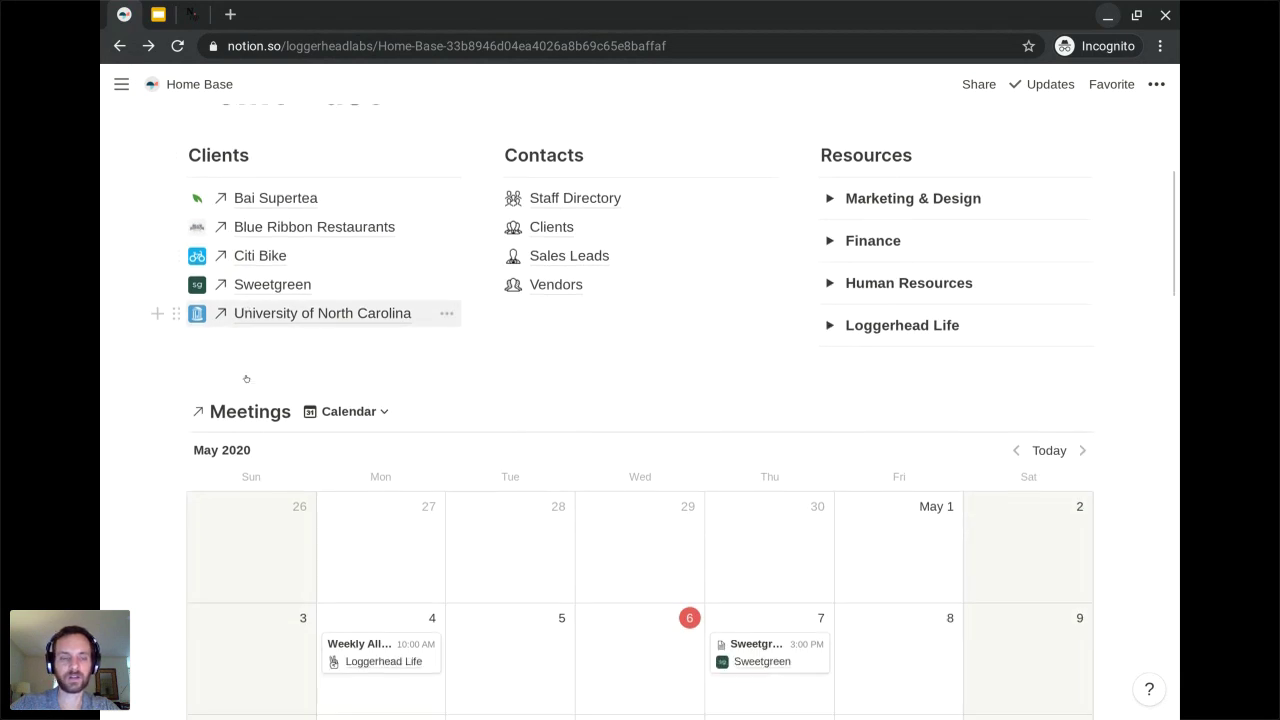
scroll(245, 378, "up", 1)
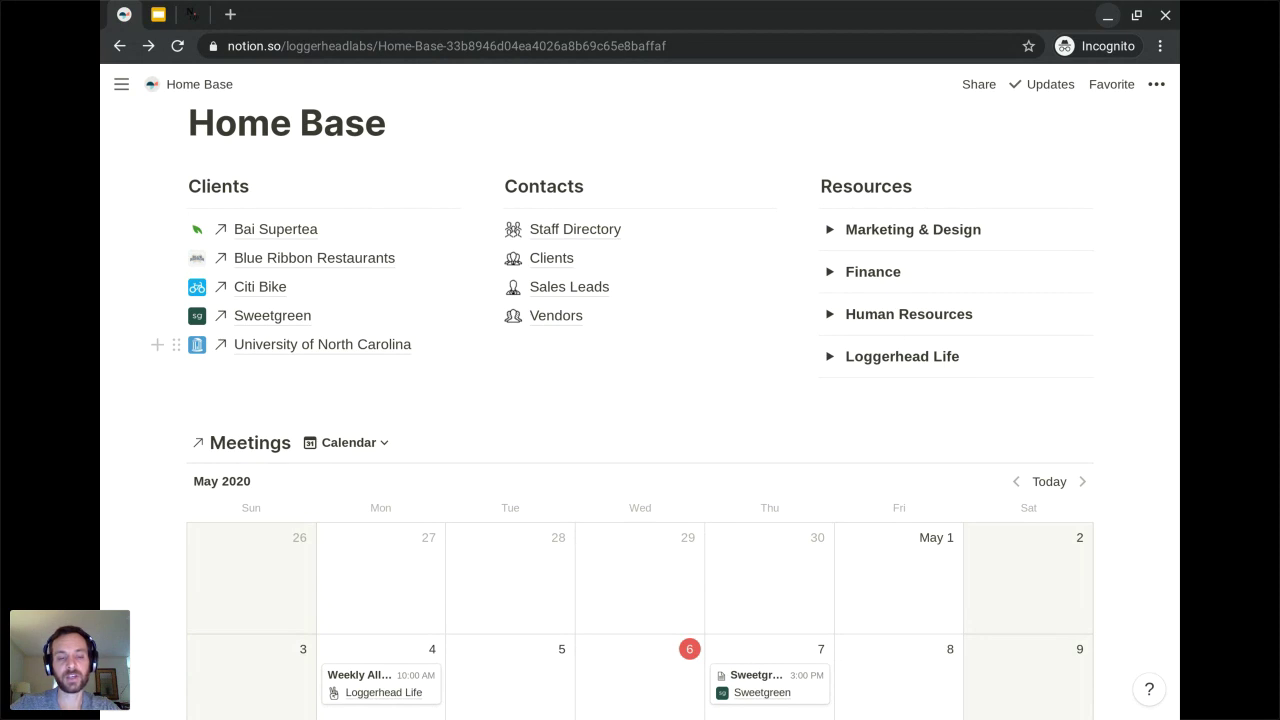
scroll(300, 350, "down", 1)
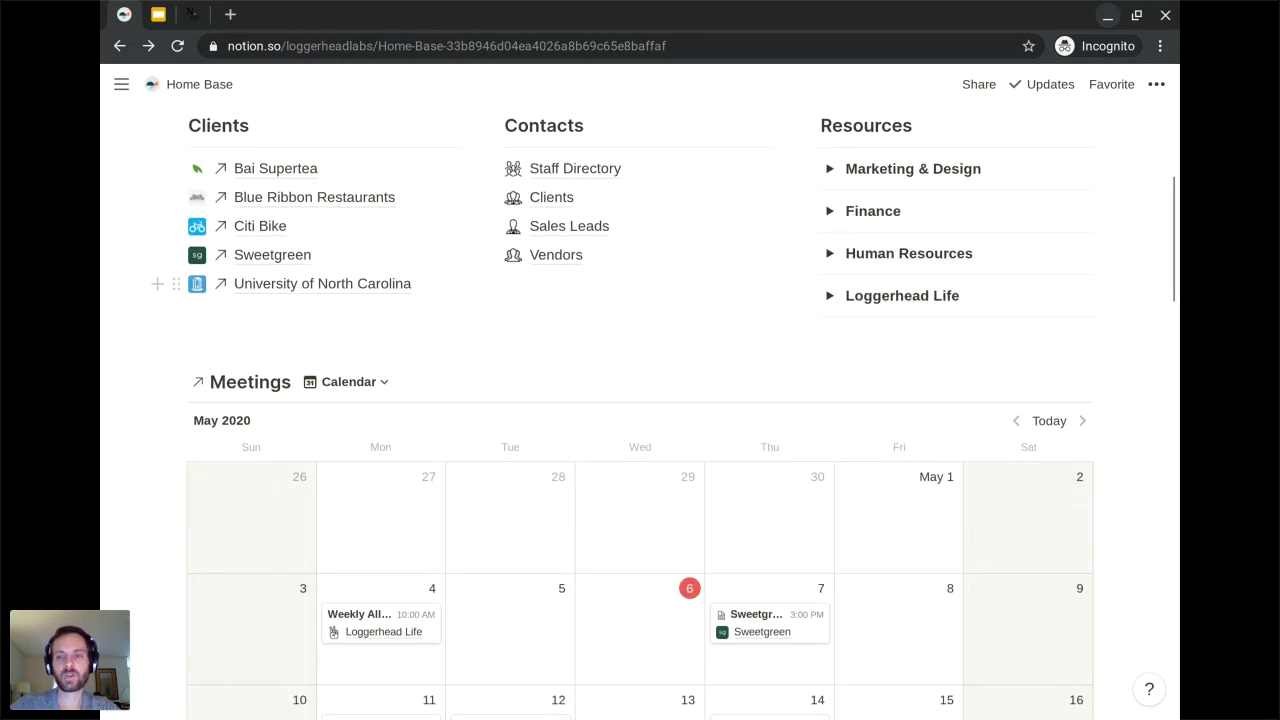
scroll(200, 360, "down", 1)
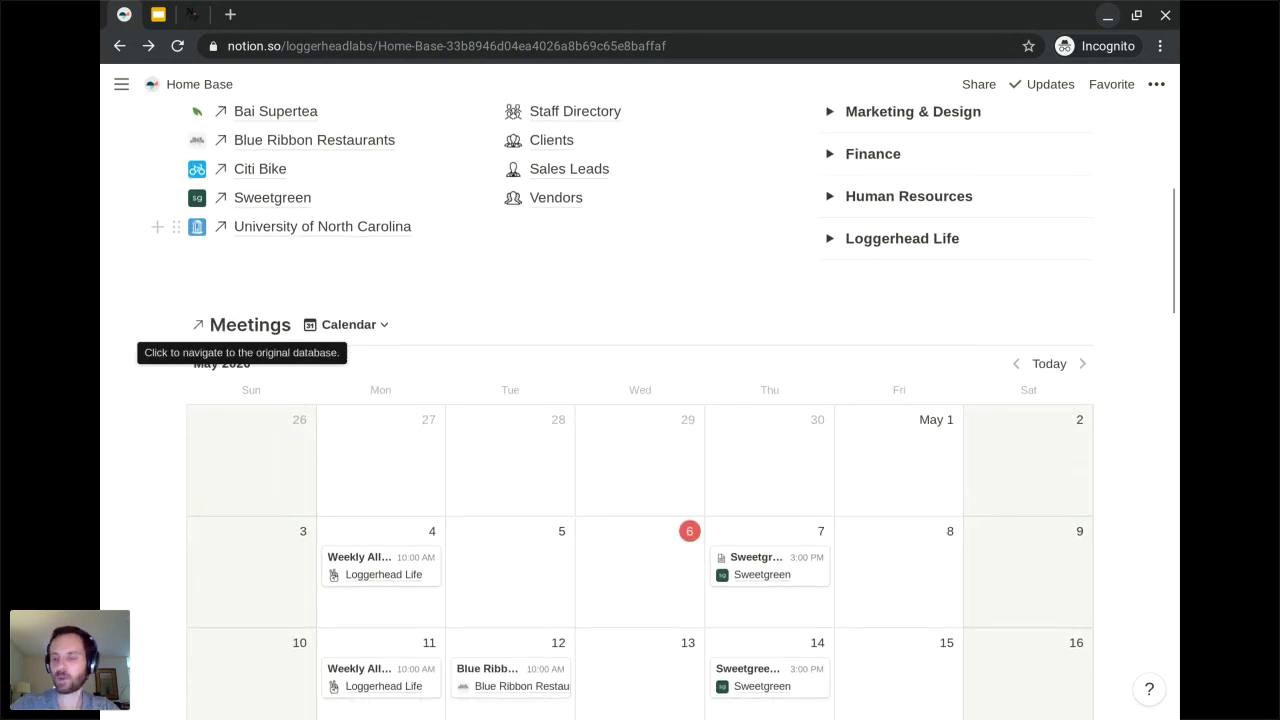
scroll(200, 330, "up", 1)
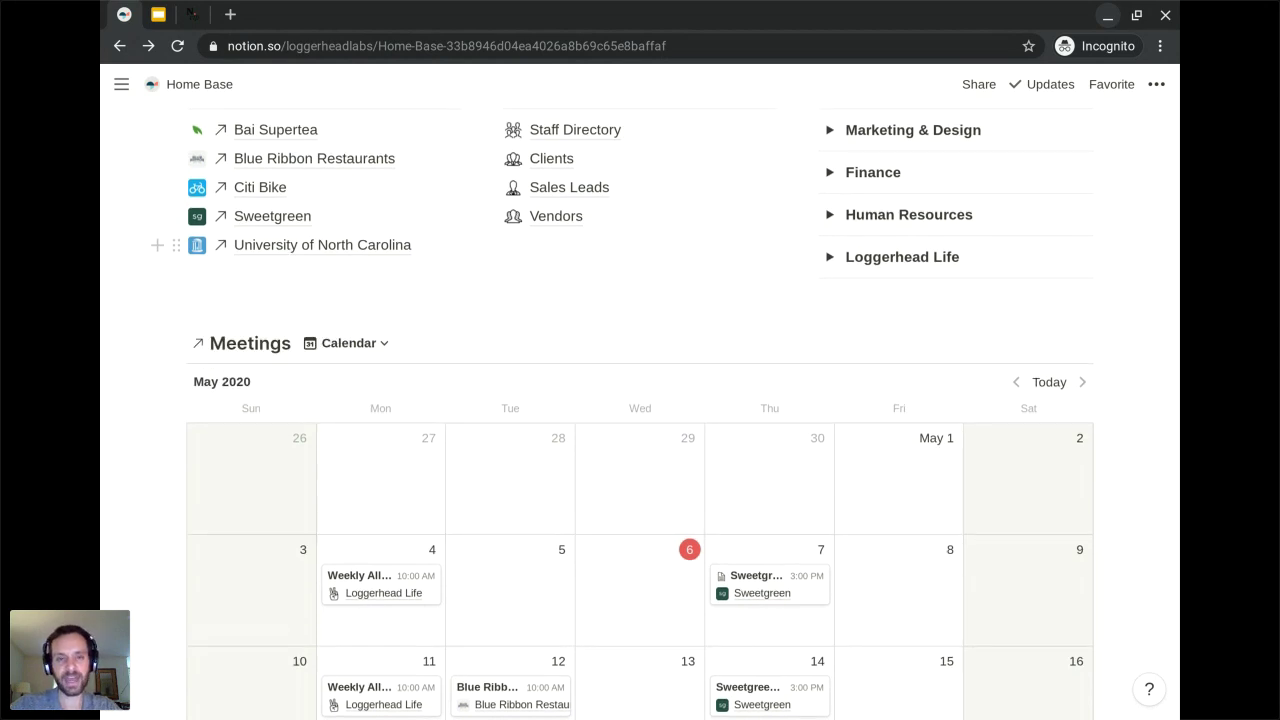
scroll(640, 408, "up", 2)
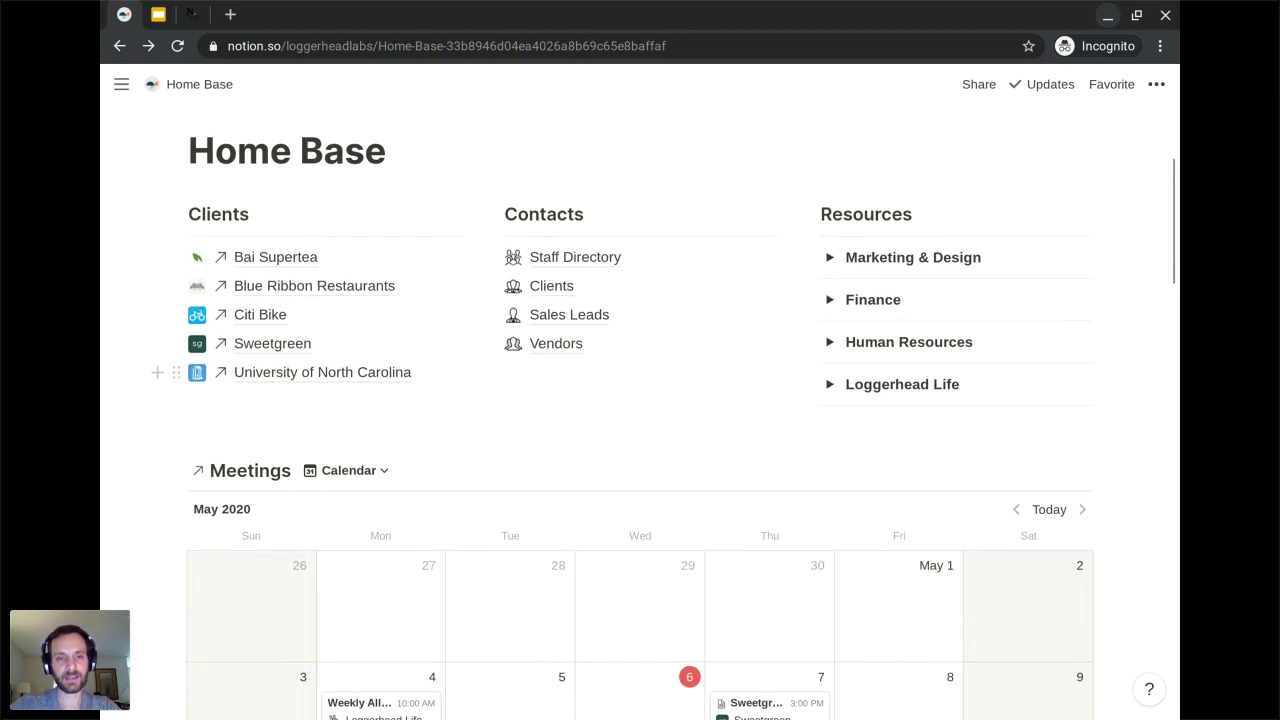
scroll(640, 408, "down", 1)
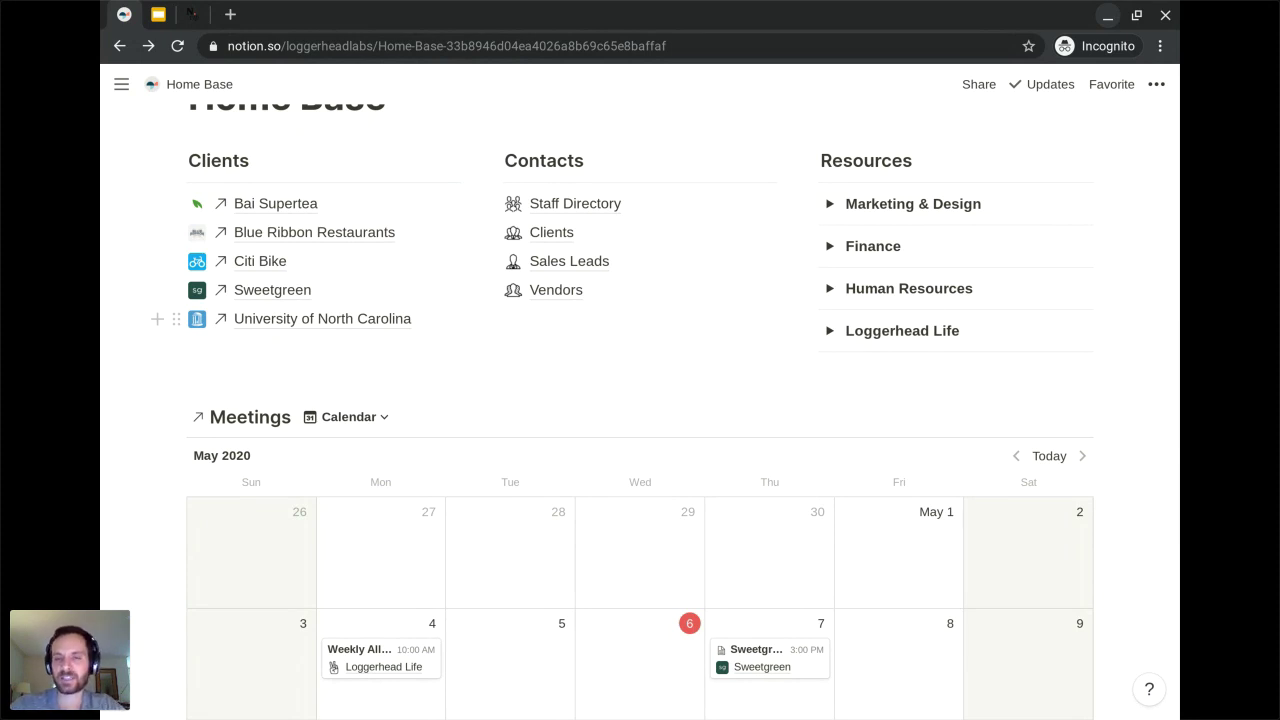
scroll(640, 408, "down", 2)
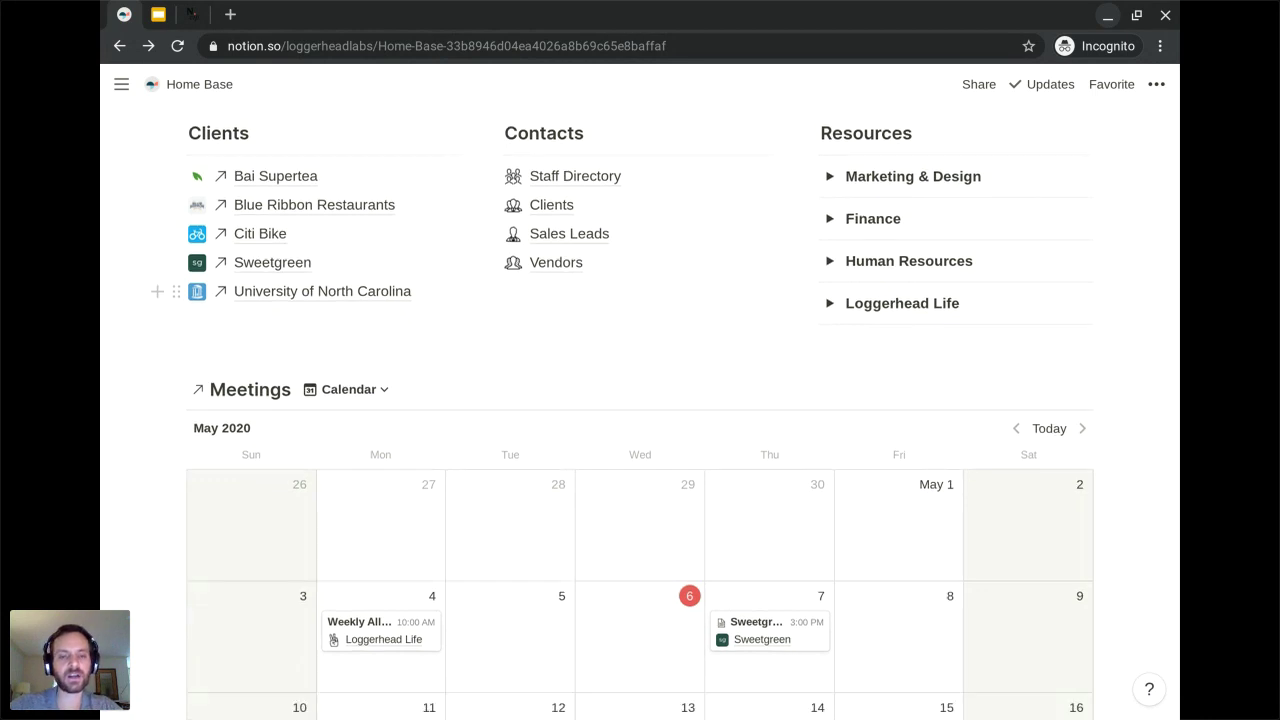
scroll(640, 408, "down", 1)
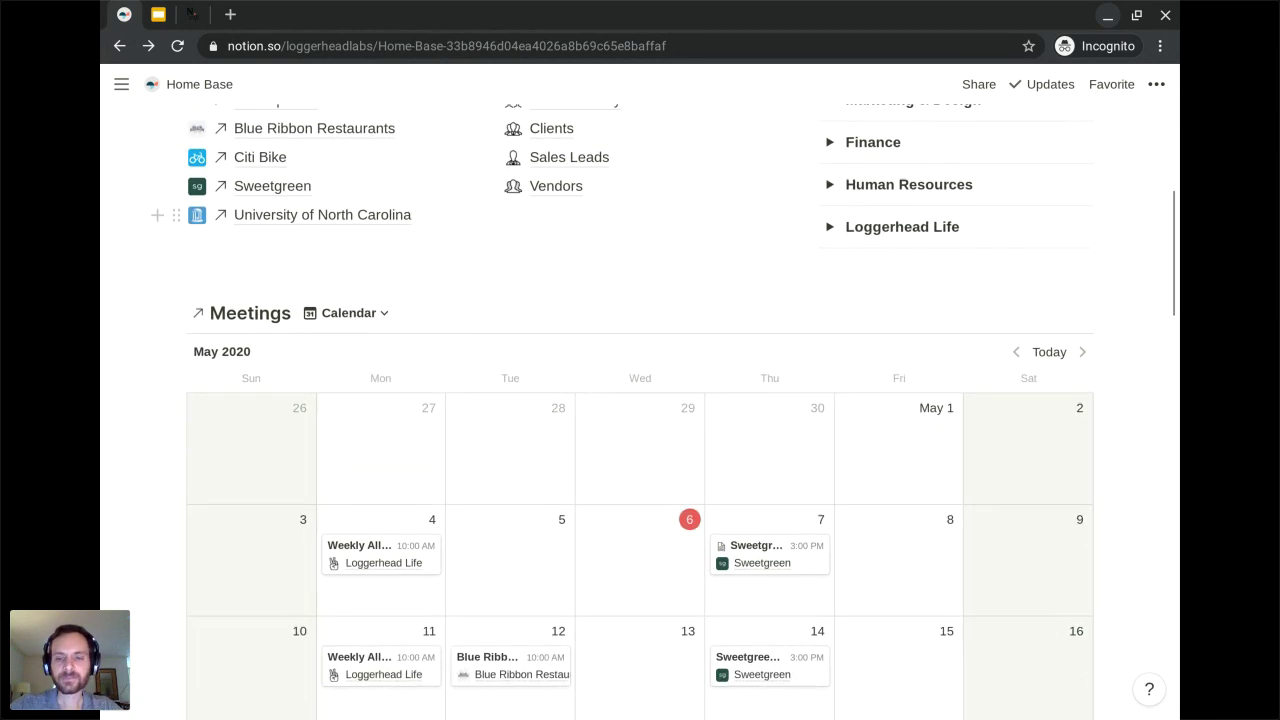
scroll(640, 408, "up", 1)
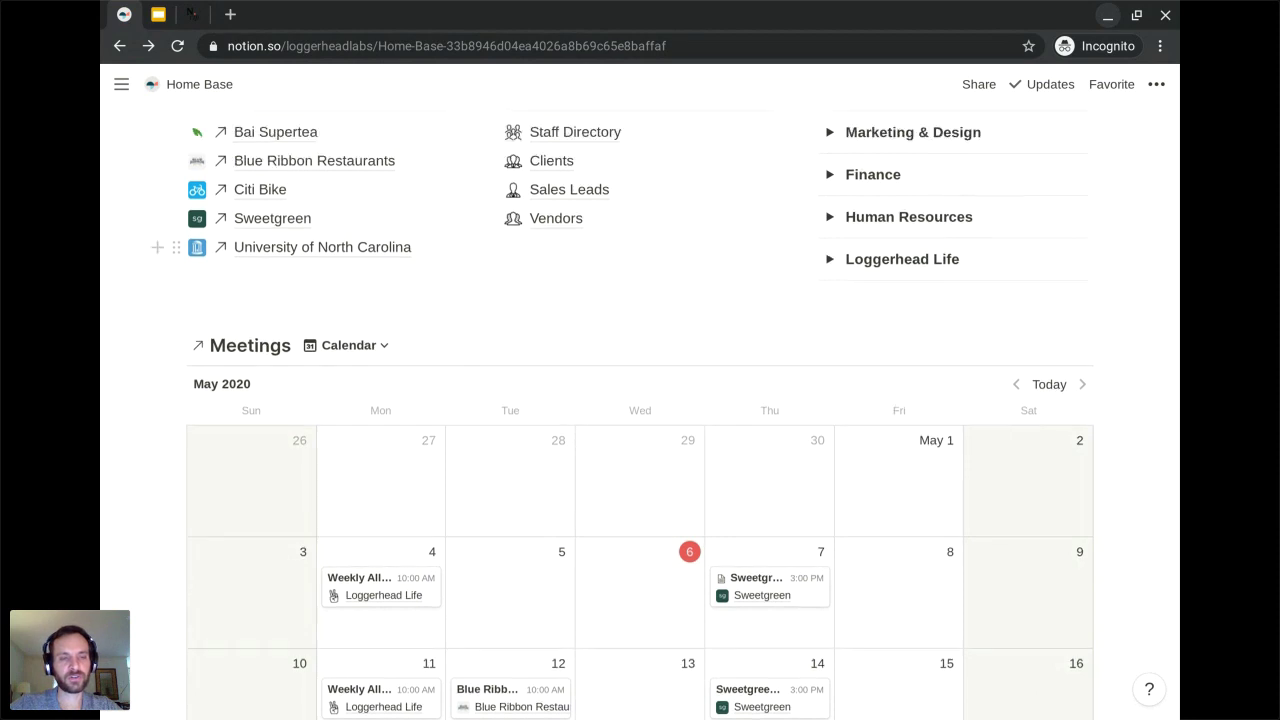
scroll(640, 408, "down", 1)
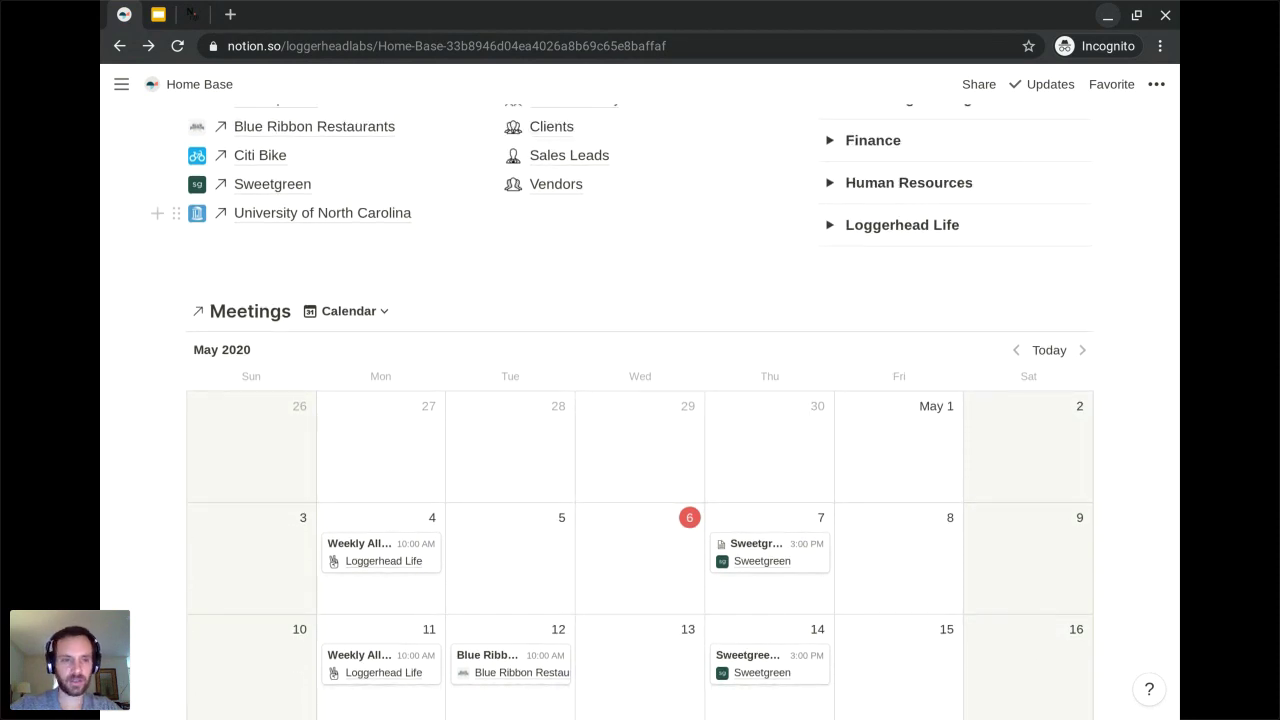
scroll(640, 408, "up", 3)
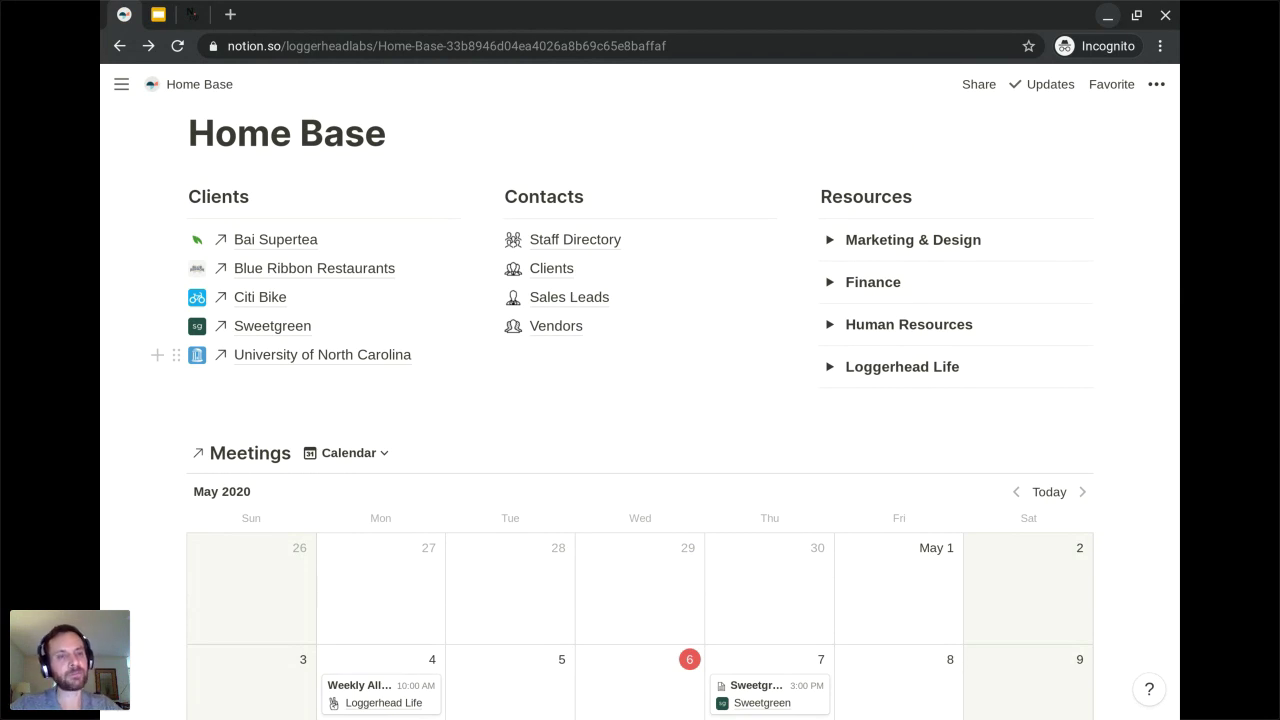
scroll(622, 419, "up", 1)
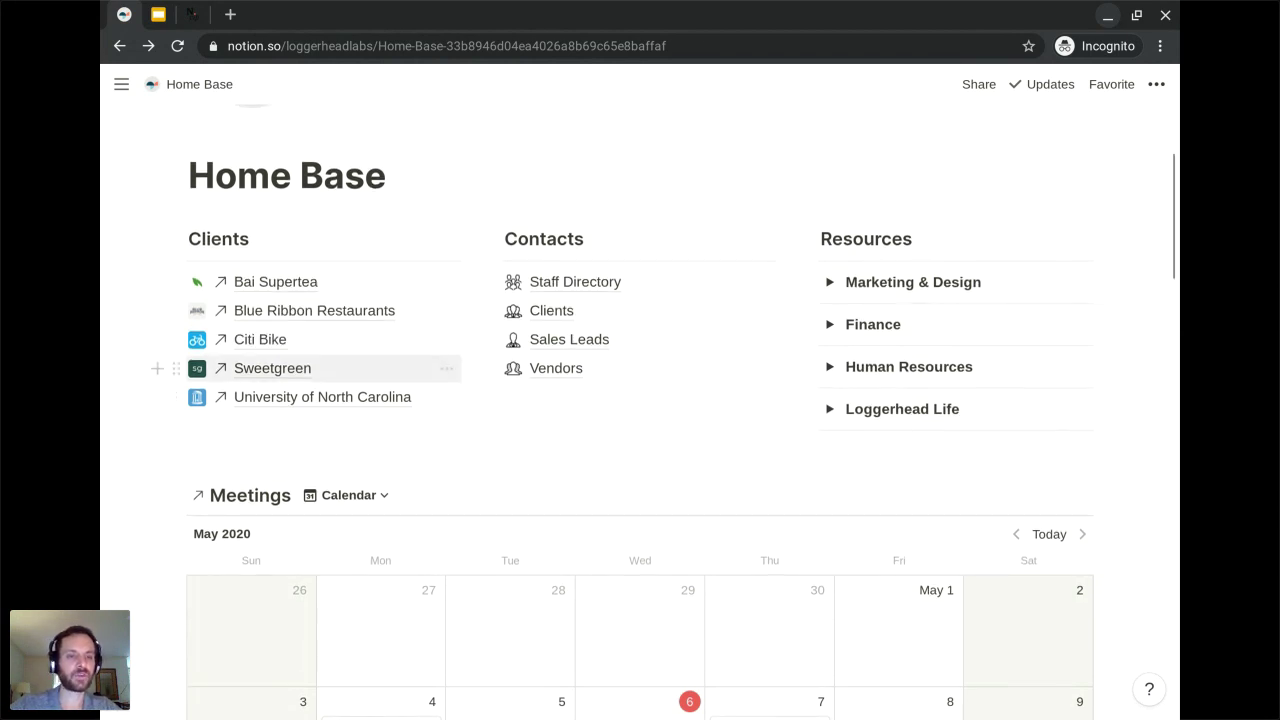
scroll(237, 430, "down", 3)
scroll(237, 436, "down", 5)
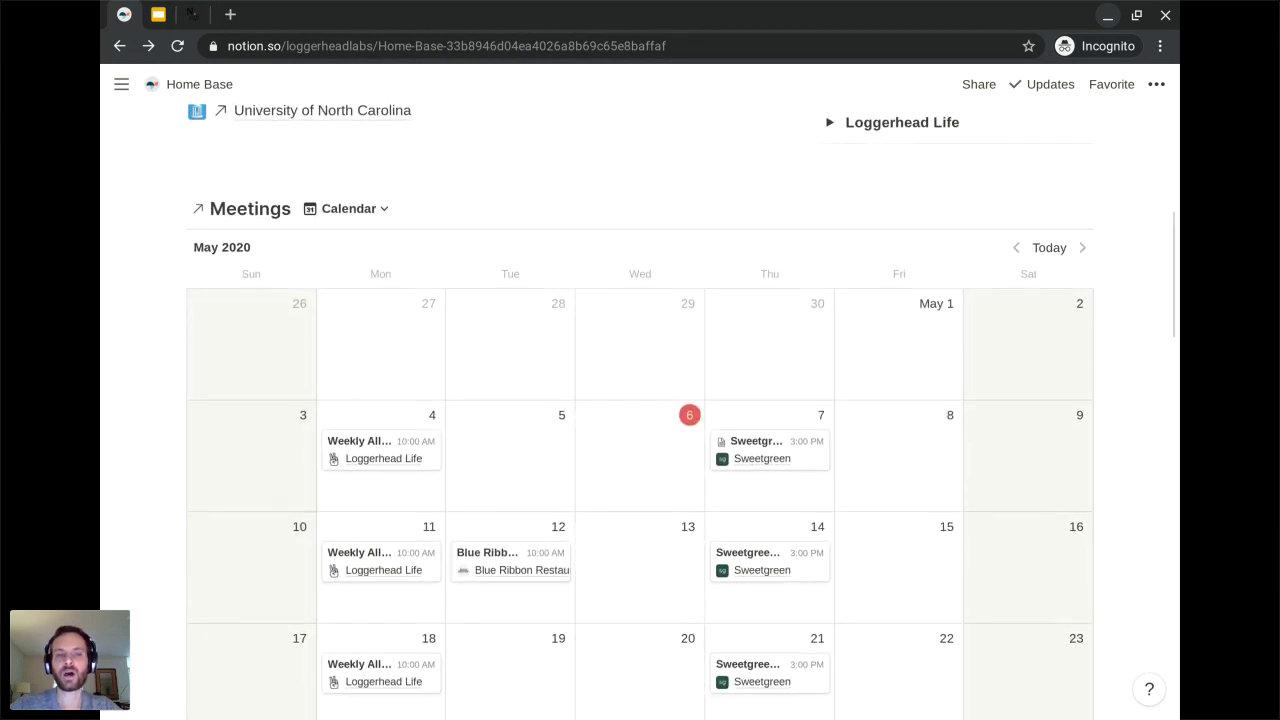
scroll(640, 410, "up", 2)
scroll(477, 343, "down", 5)
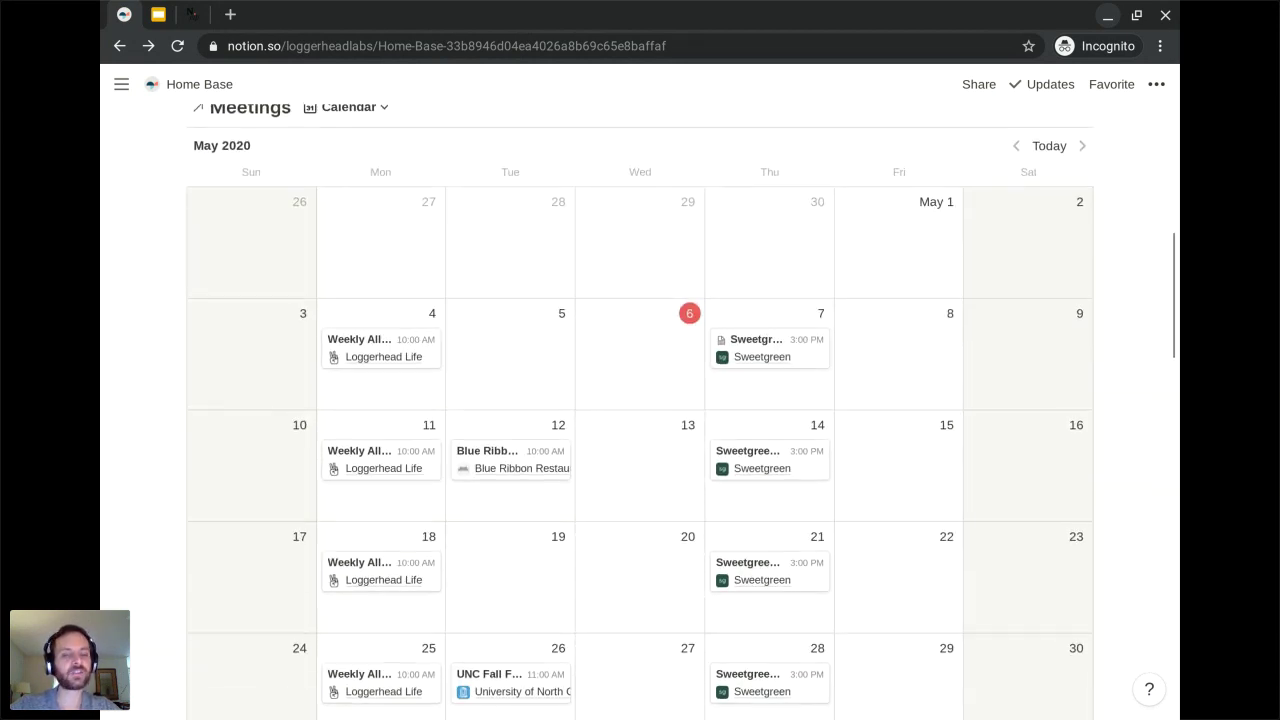
scroll(471, 306, "up", 7)
scroll(471, 306, "up", 1)
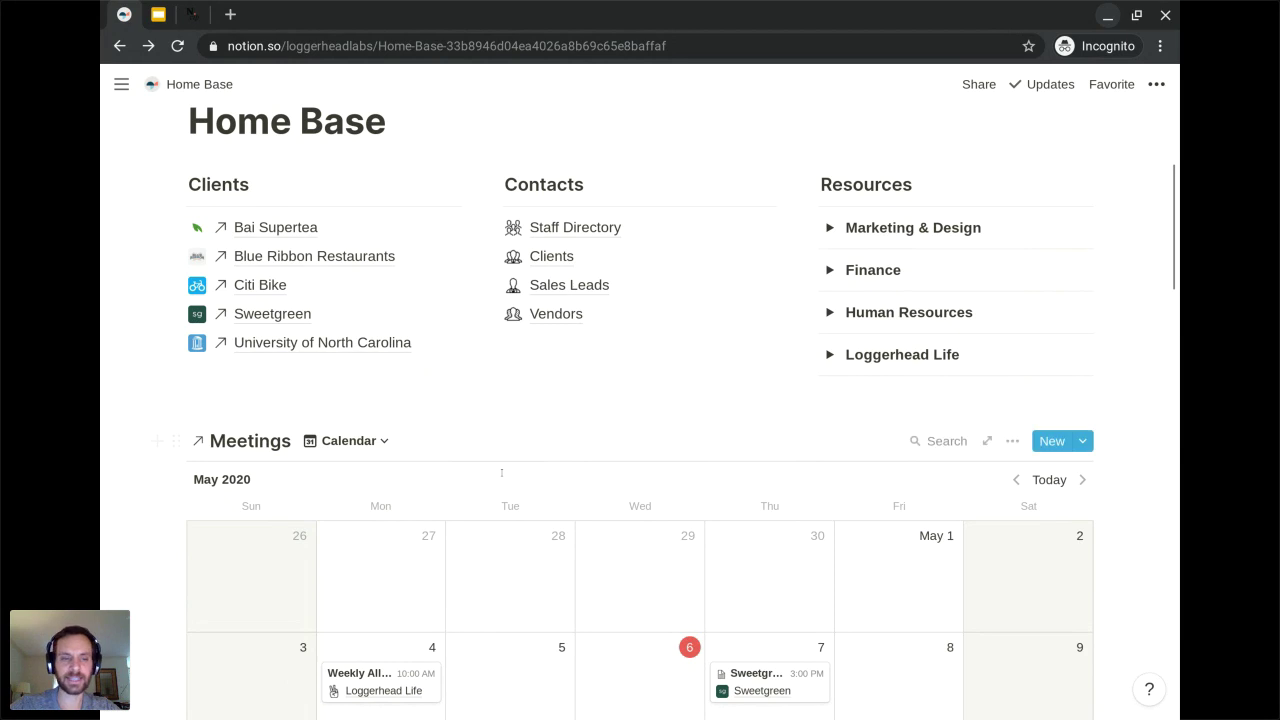
Open the linked Meetings calendar on Home Base as a full page and look at its view options
scroll(501, 472, "down", 2)
scroll(501, 472, "down", 1)
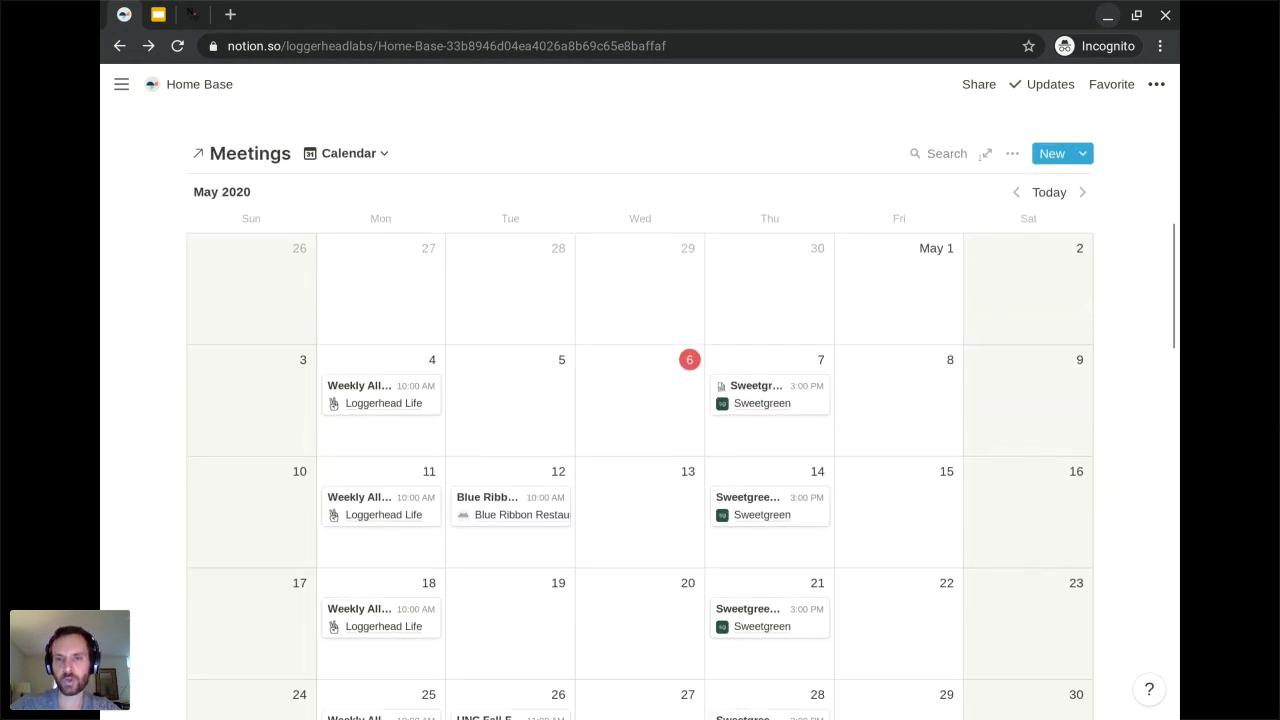
left_click(985, 155)
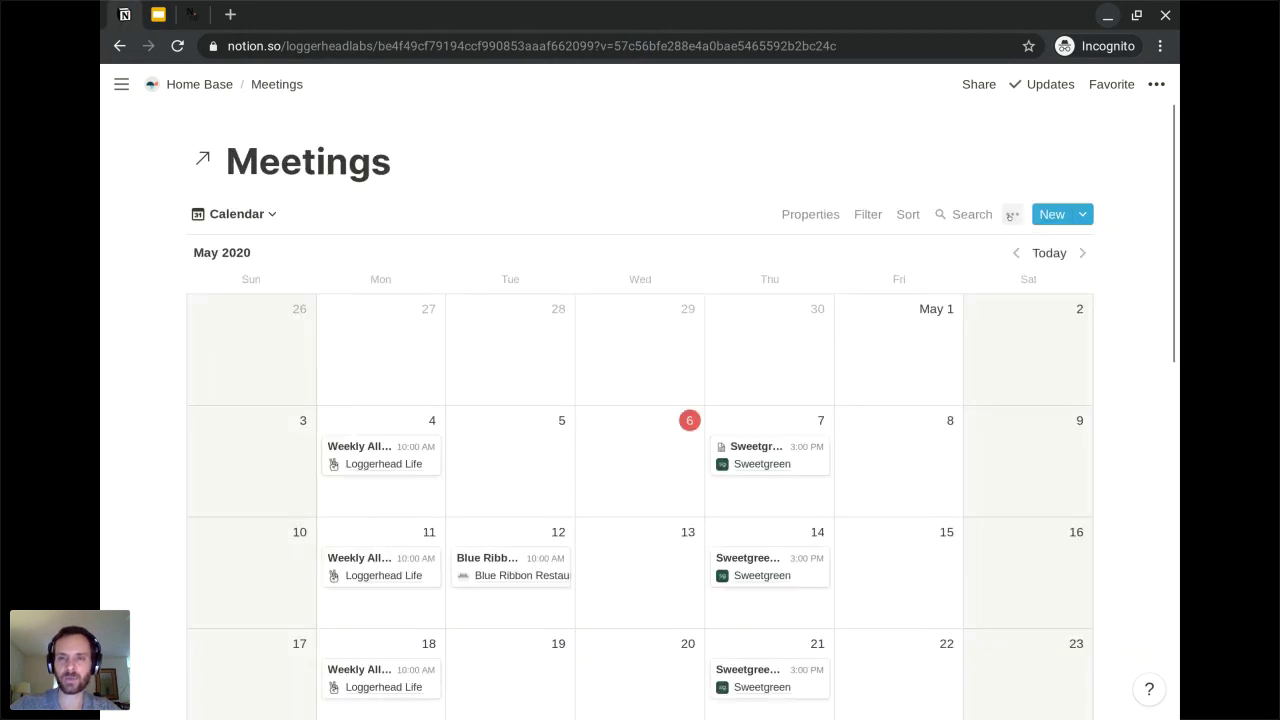
left_click(1012, 214)
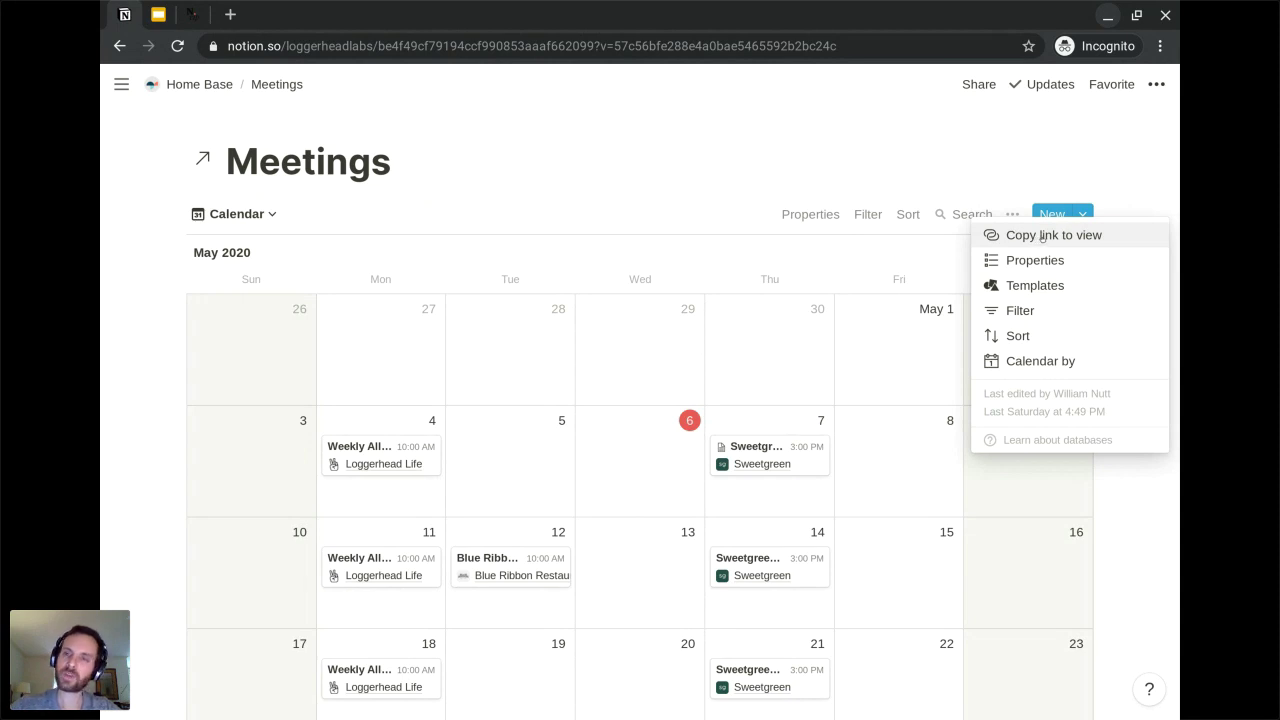
left_click(1025, 163)
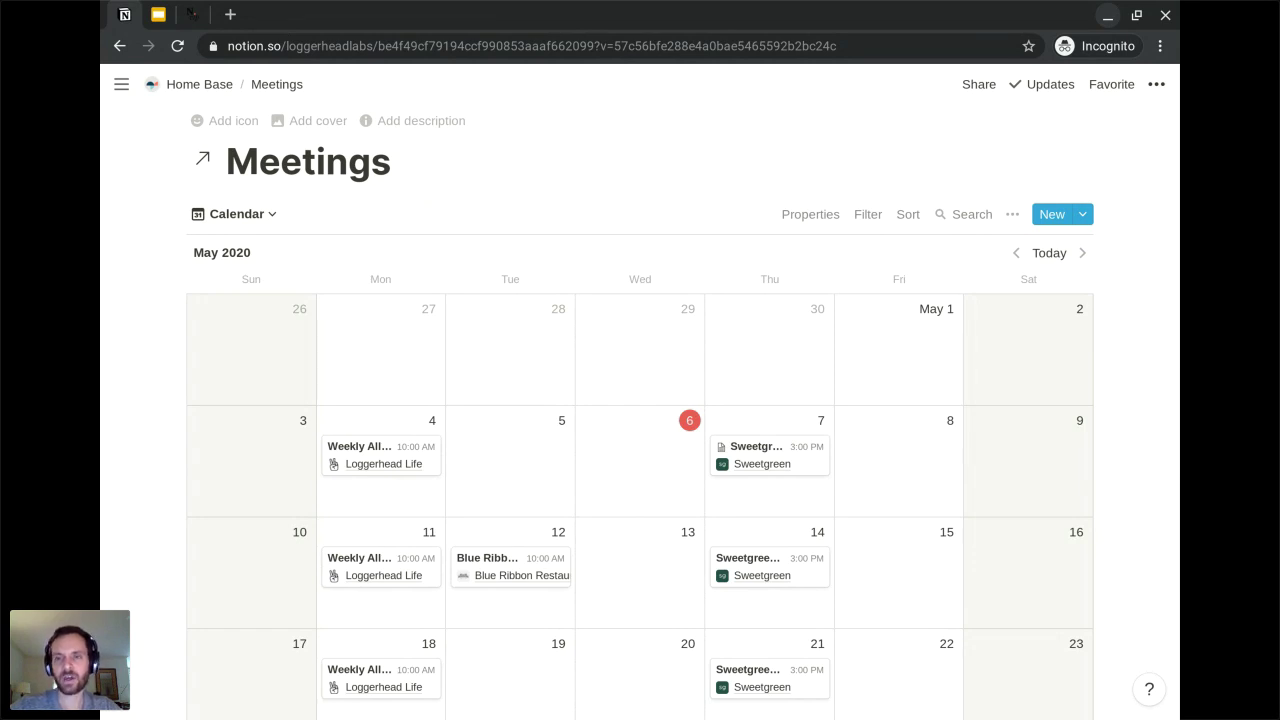
Review the sharing permissions of the full-page Meetings calendar and return to Home Base
left_click(982, 85)
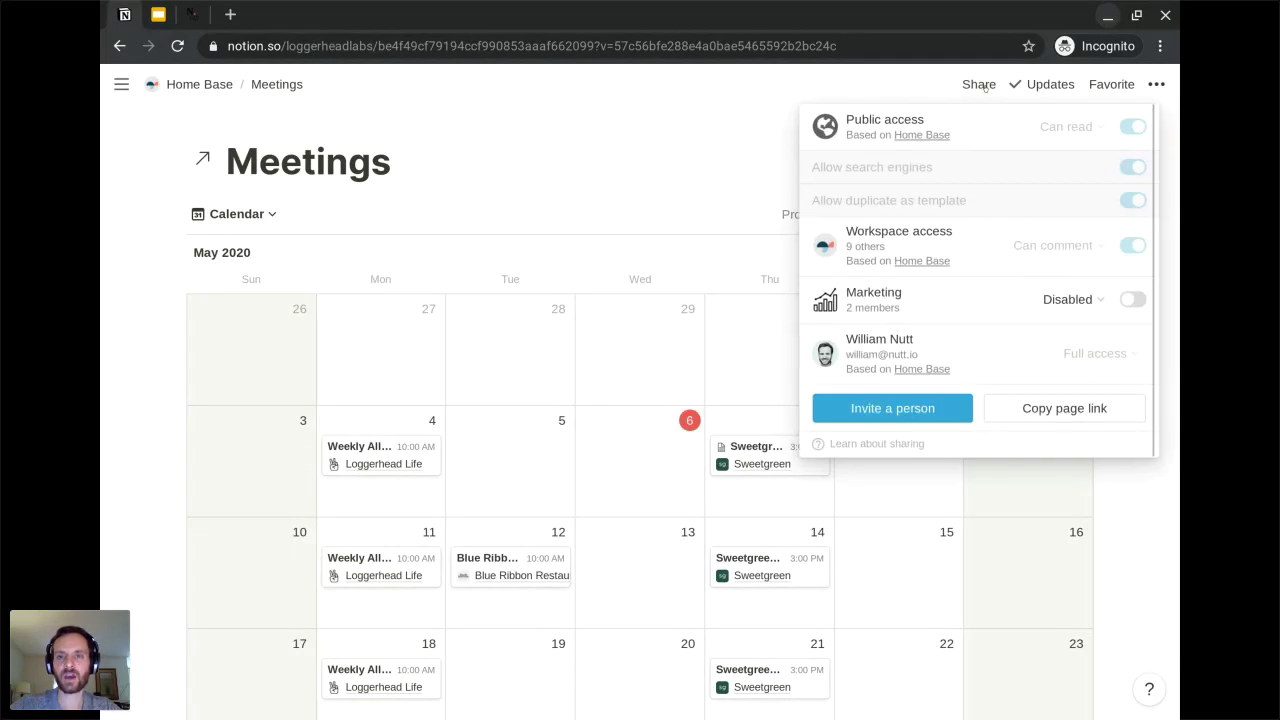
left_click(725, 147)
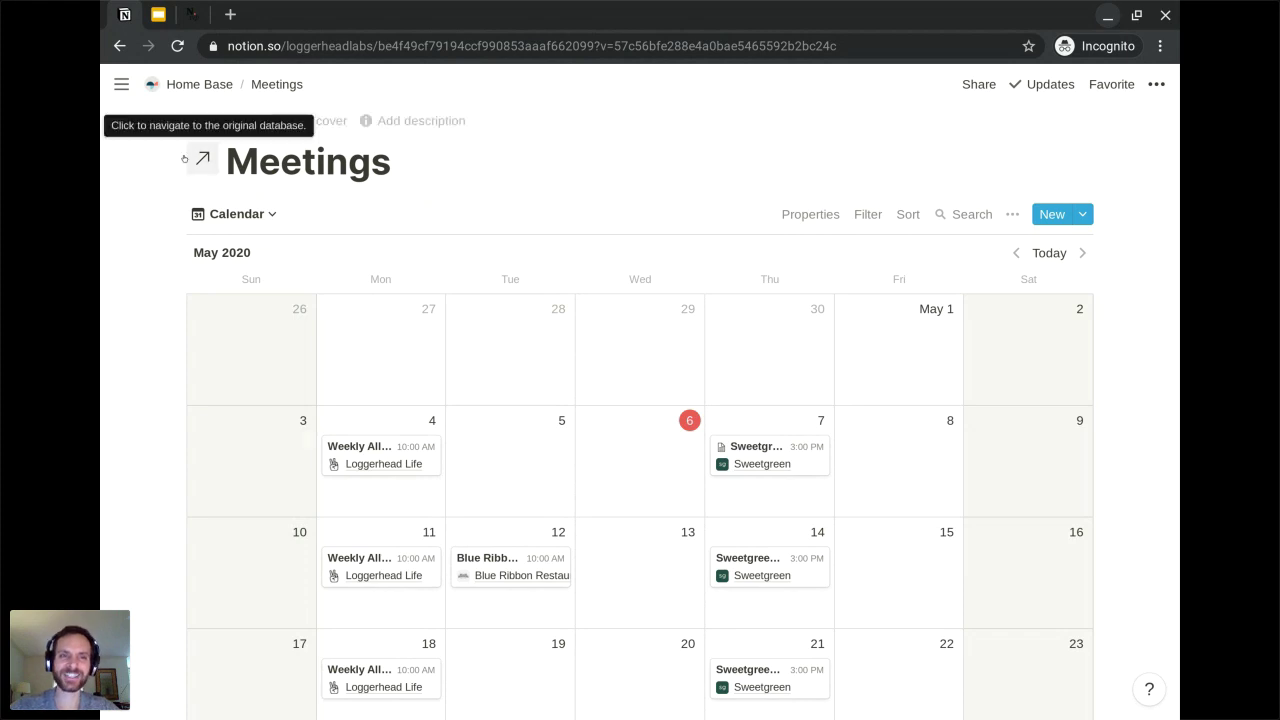
left_click(120, 47)
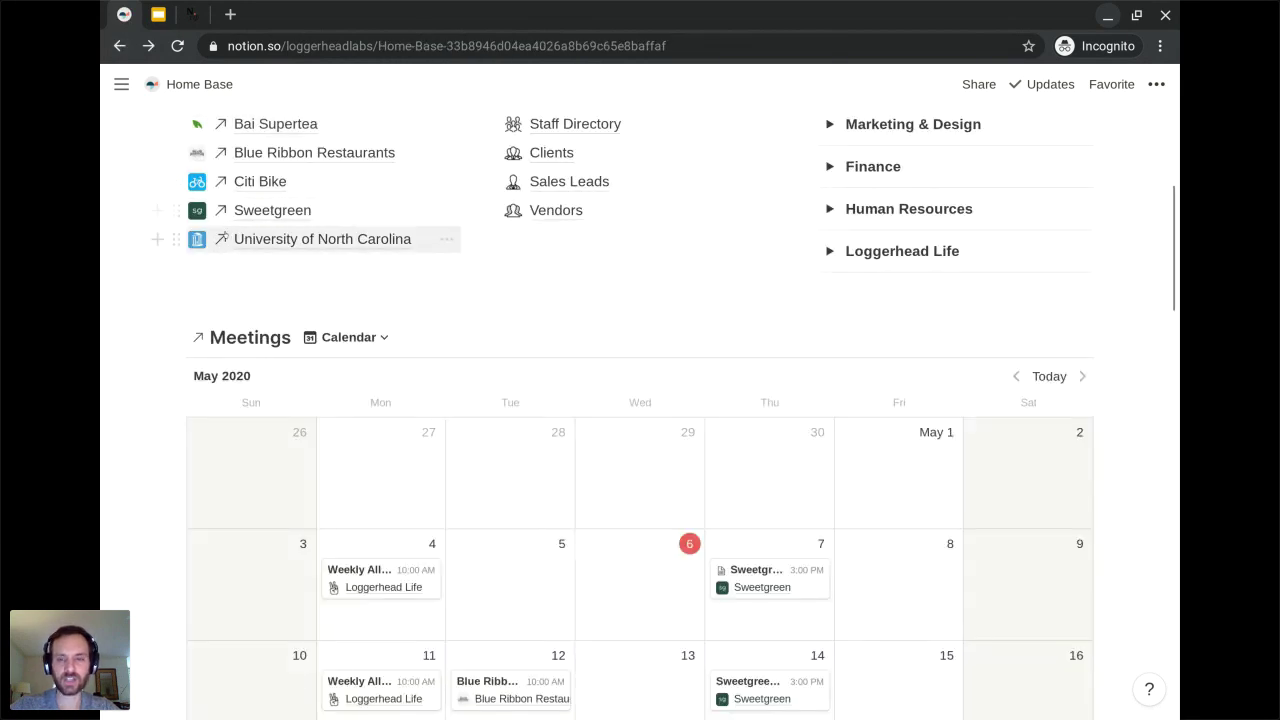
Open the May 7 Sweetgreen meeting from the calendar and examine its properties, Purpose, Resources and Agenda sections
scroll(726, 402, "down", 3)
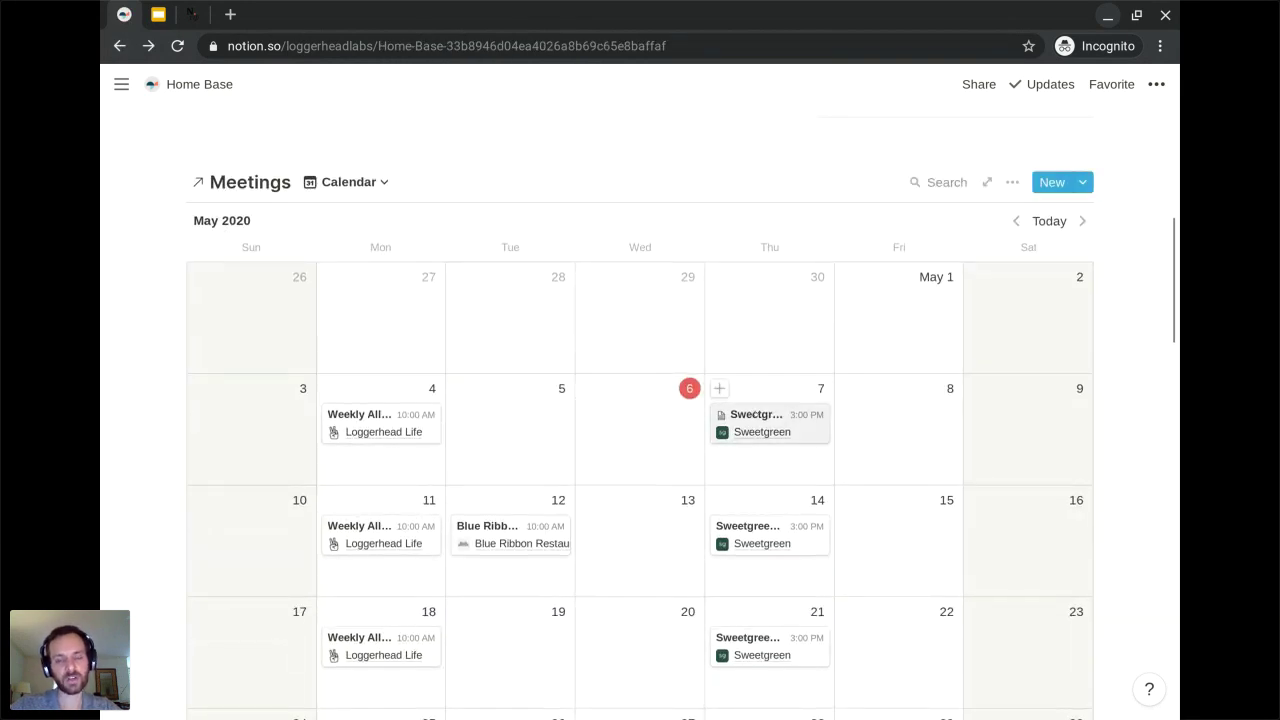
left_click(756, 420)
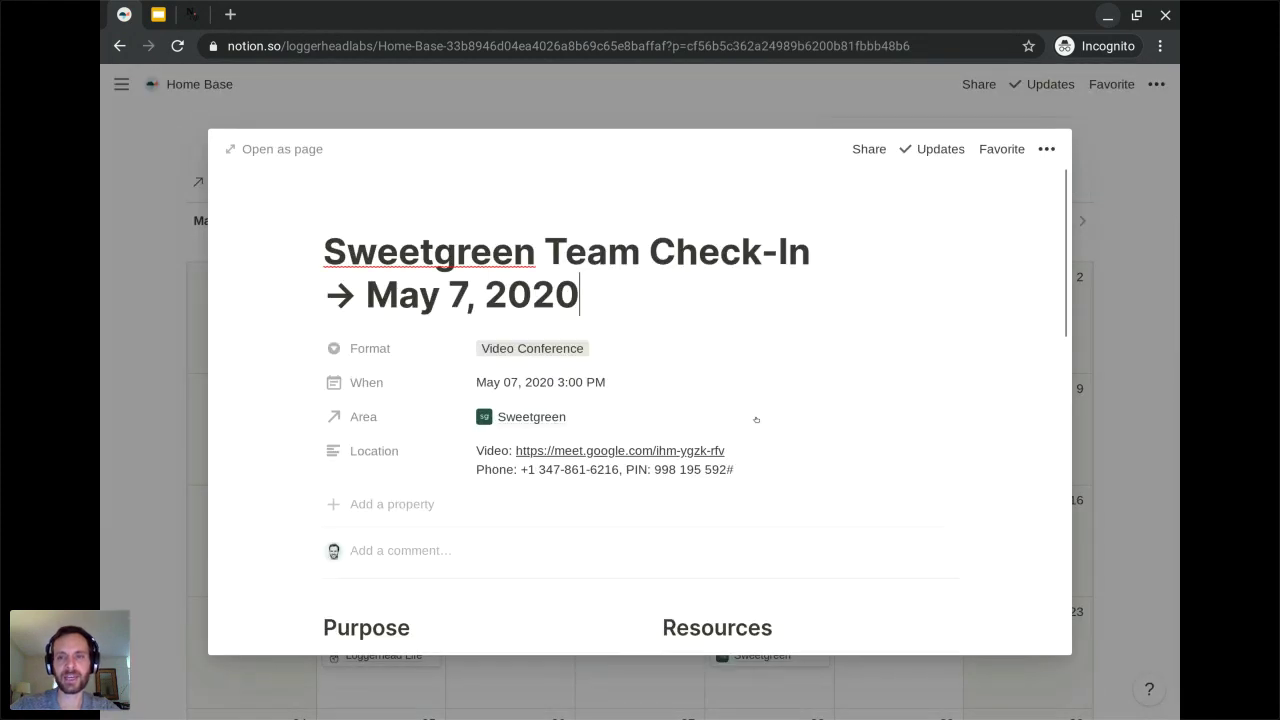
scroll(834, 243, "down", 3)
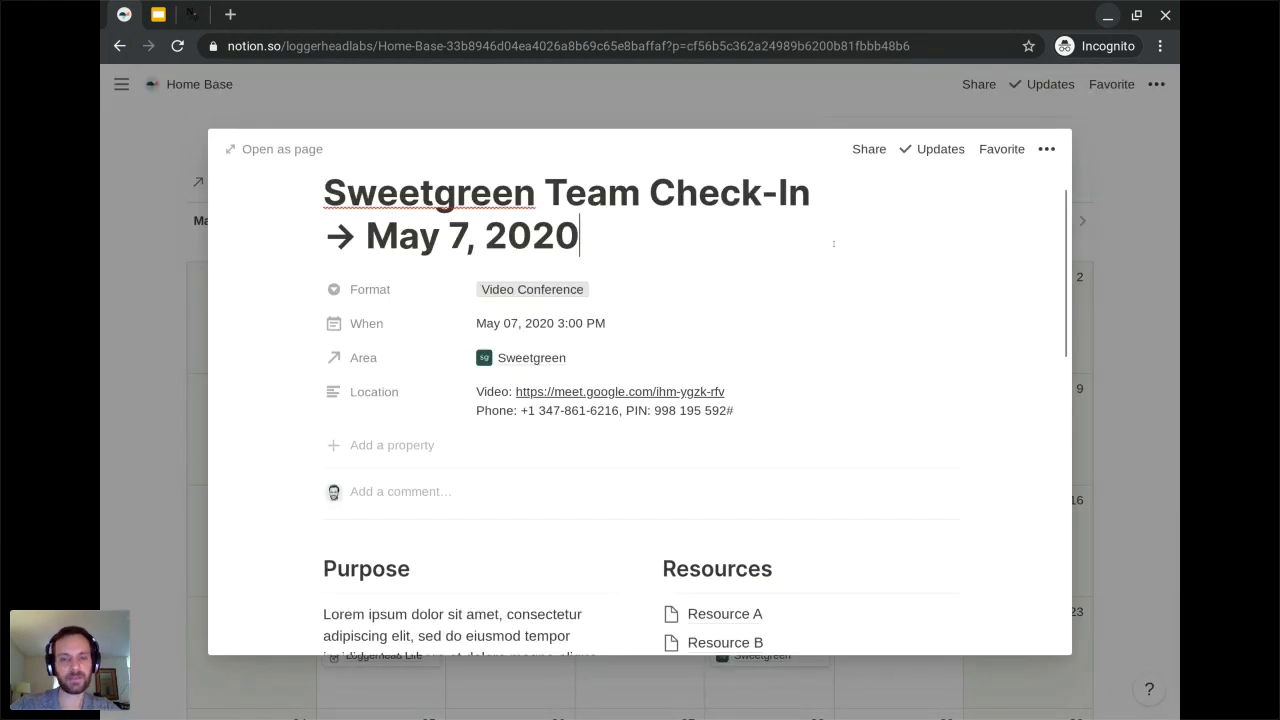
scroll(834, 243, "down", 3)
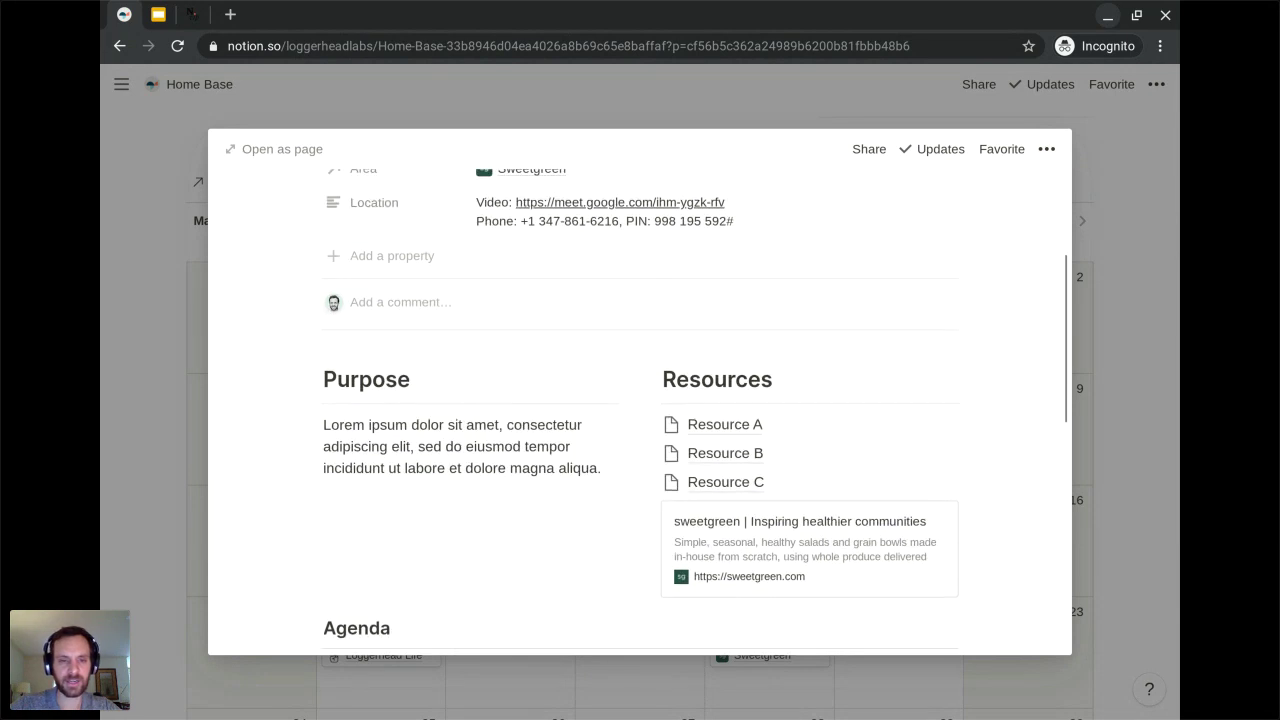
scroll(640, 410, "down", 1)
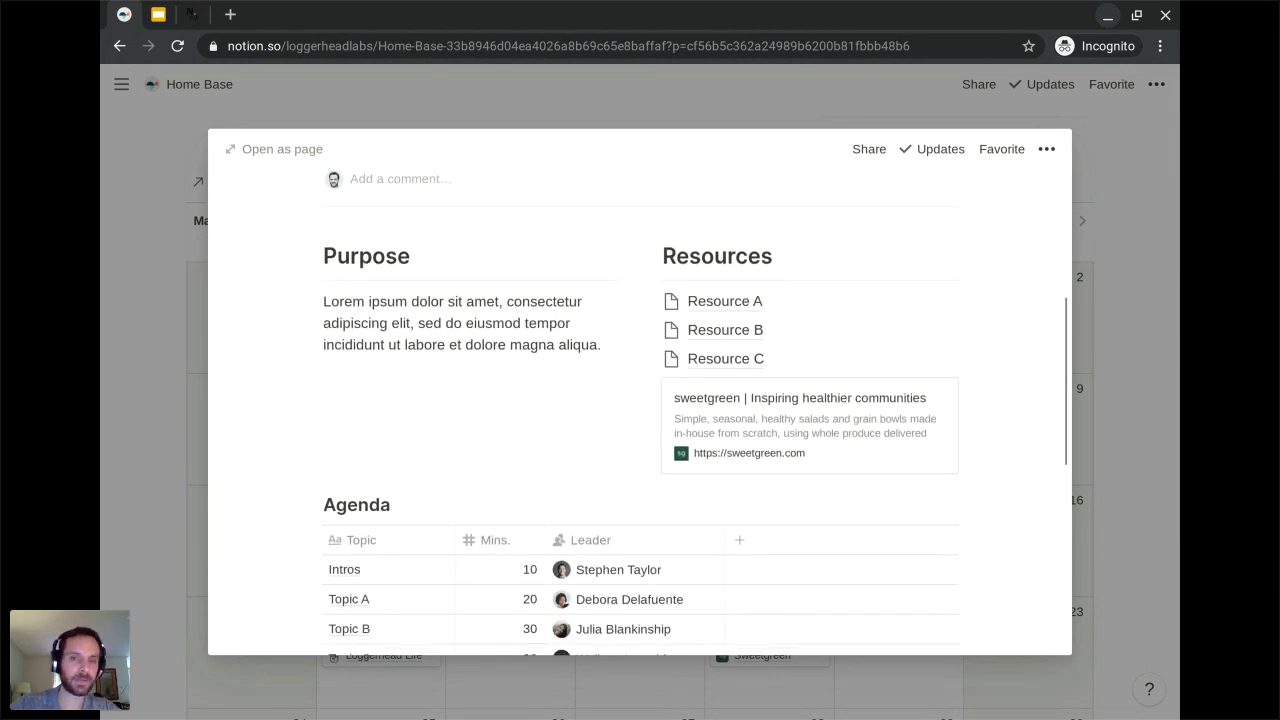
Copy the page link of the Sweetgreen Team Check-In meeting from its sharing options and close the meeting
left_click(866, 154)
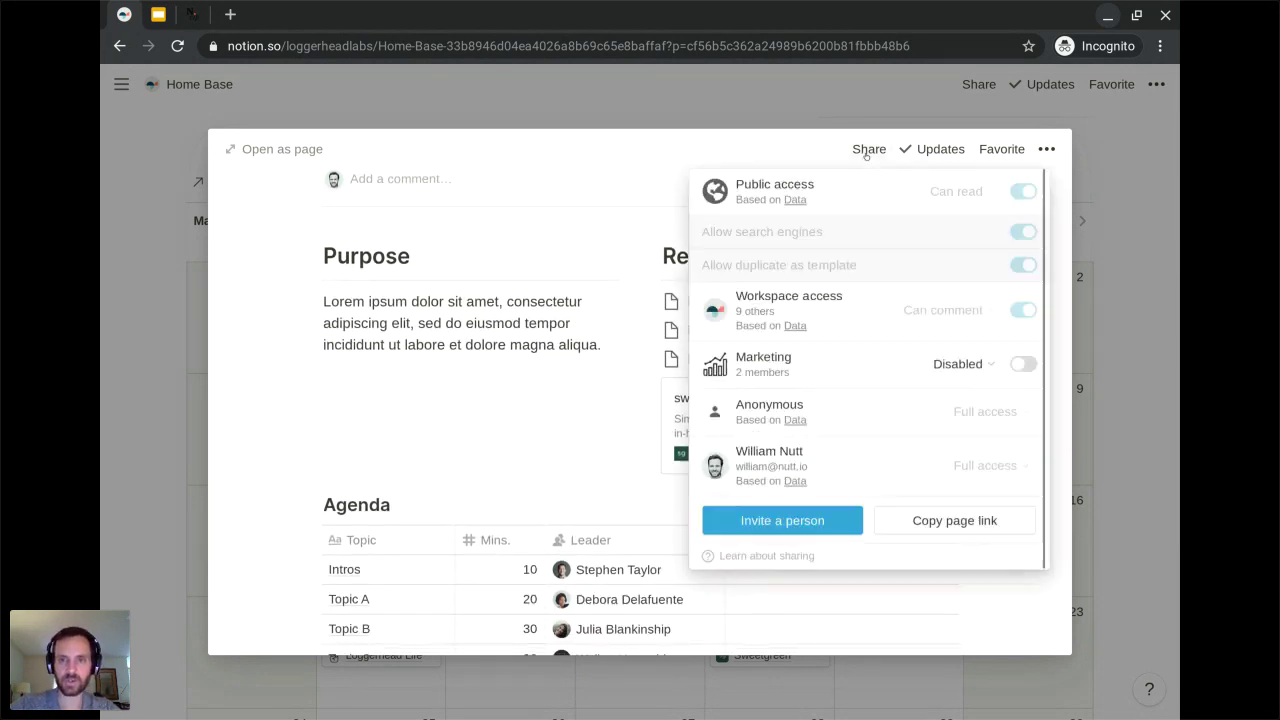
left_click(945, 533)
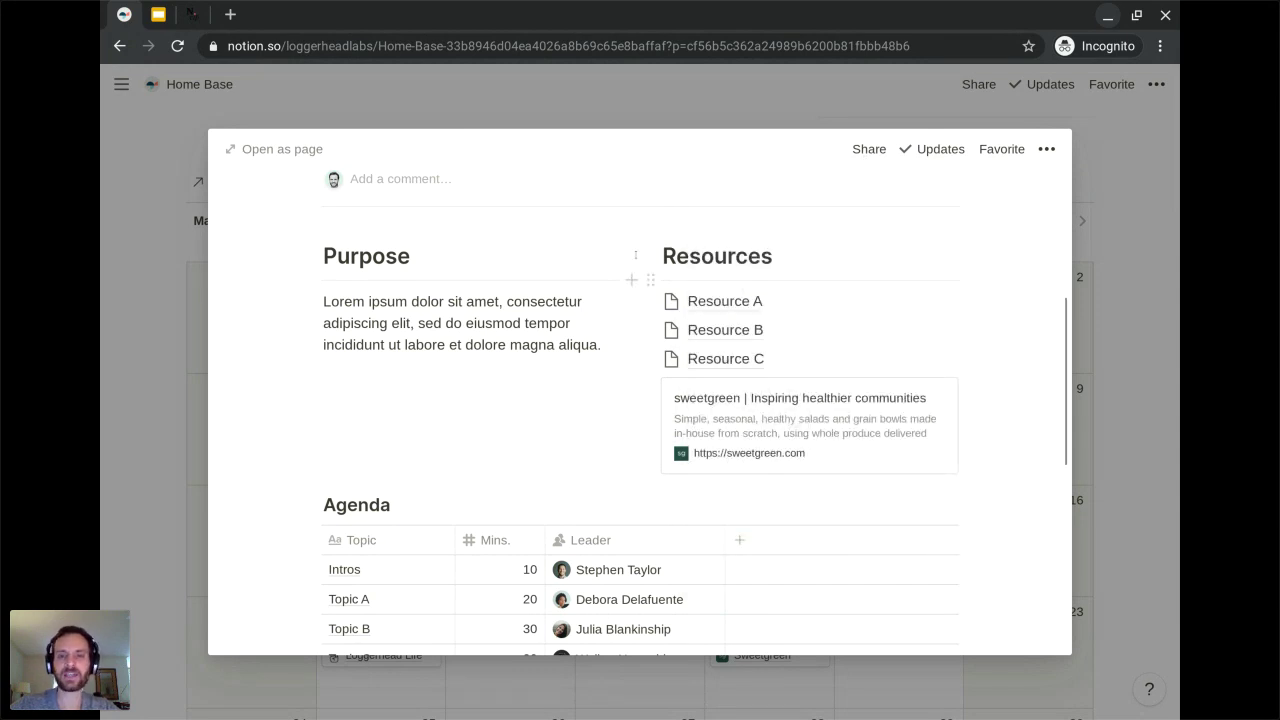
left_click(565, 92)
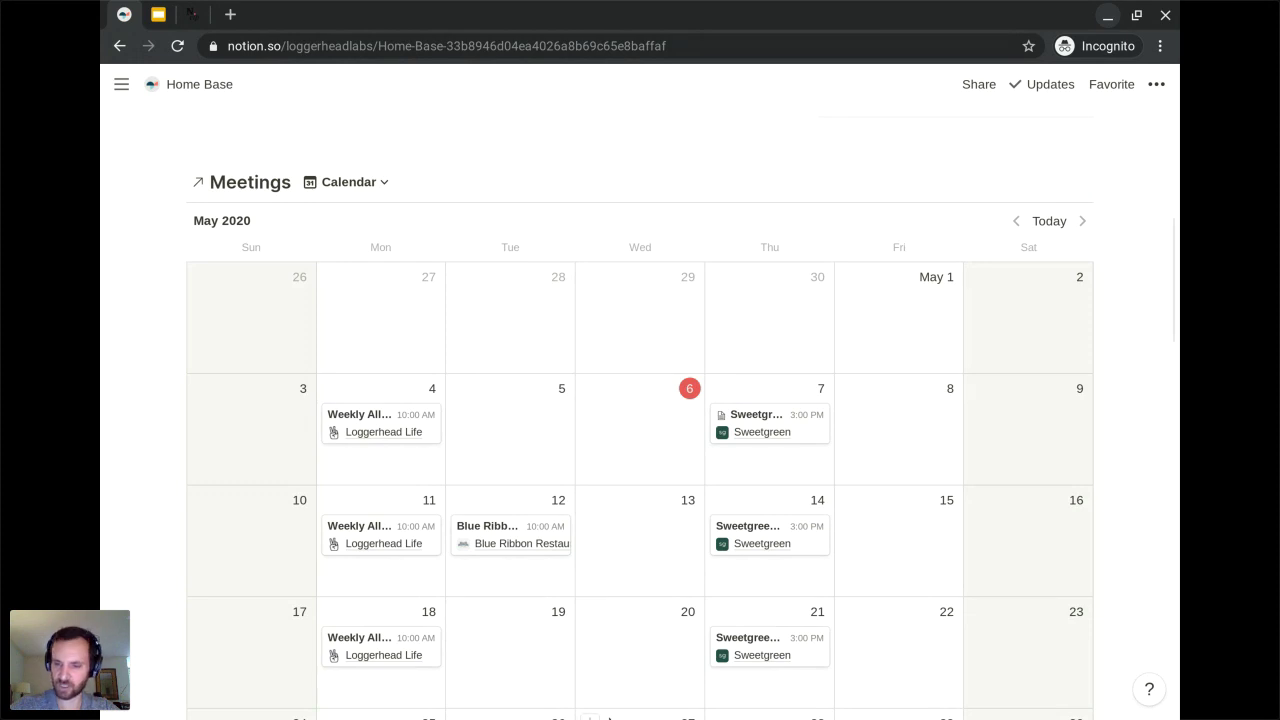
scroll(510, 246, "up", 2)
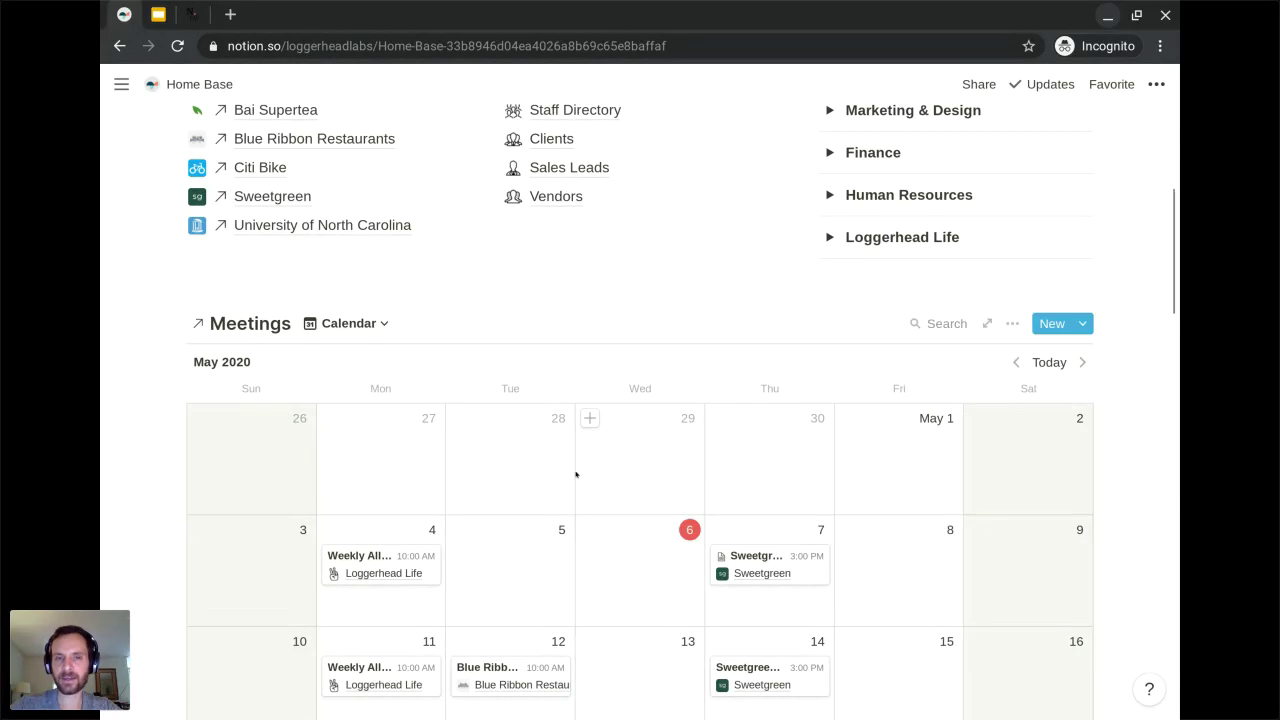
scroll(576, 430, "up", 2)
scroll(574, 345, "down", 3)
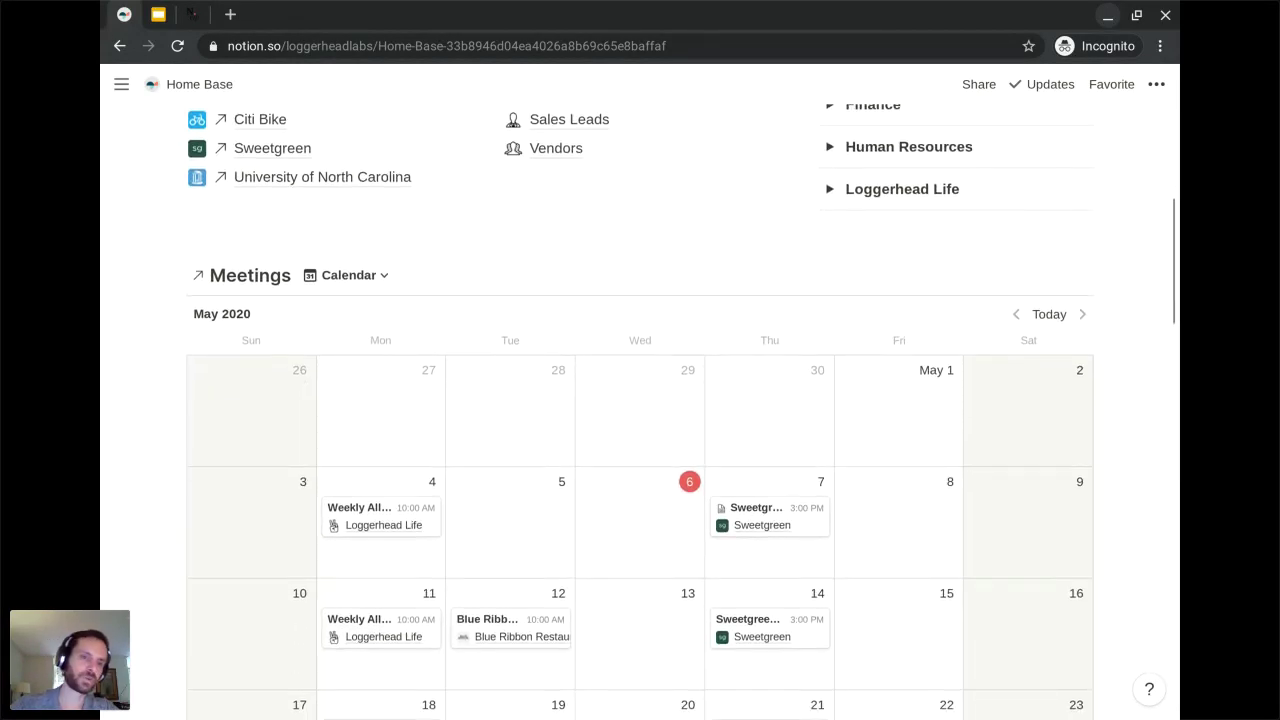
scroll(640, 420, "down", 1)
scroll(640, 420, "down", 2)
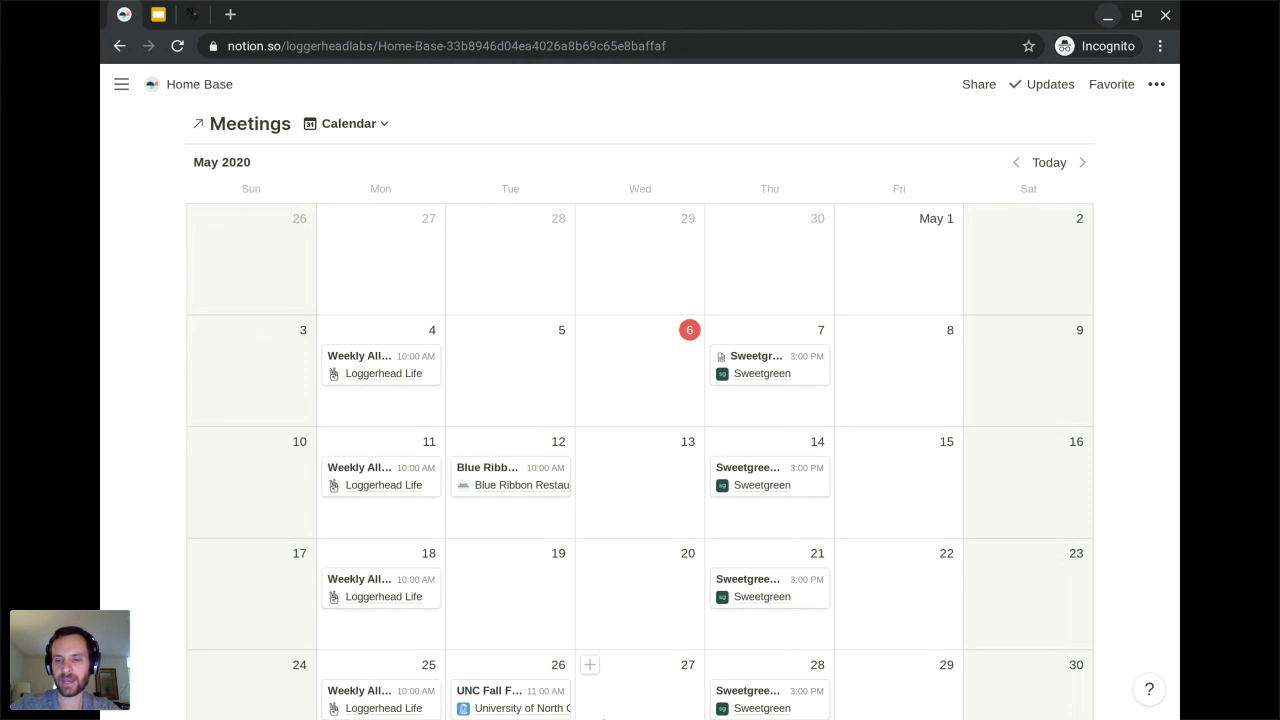
View the notion.vip article "Supercharge Your Meetings with Notion" and advance the Google Slides presentation to the slide after the goals summary
left_click(197, 12)
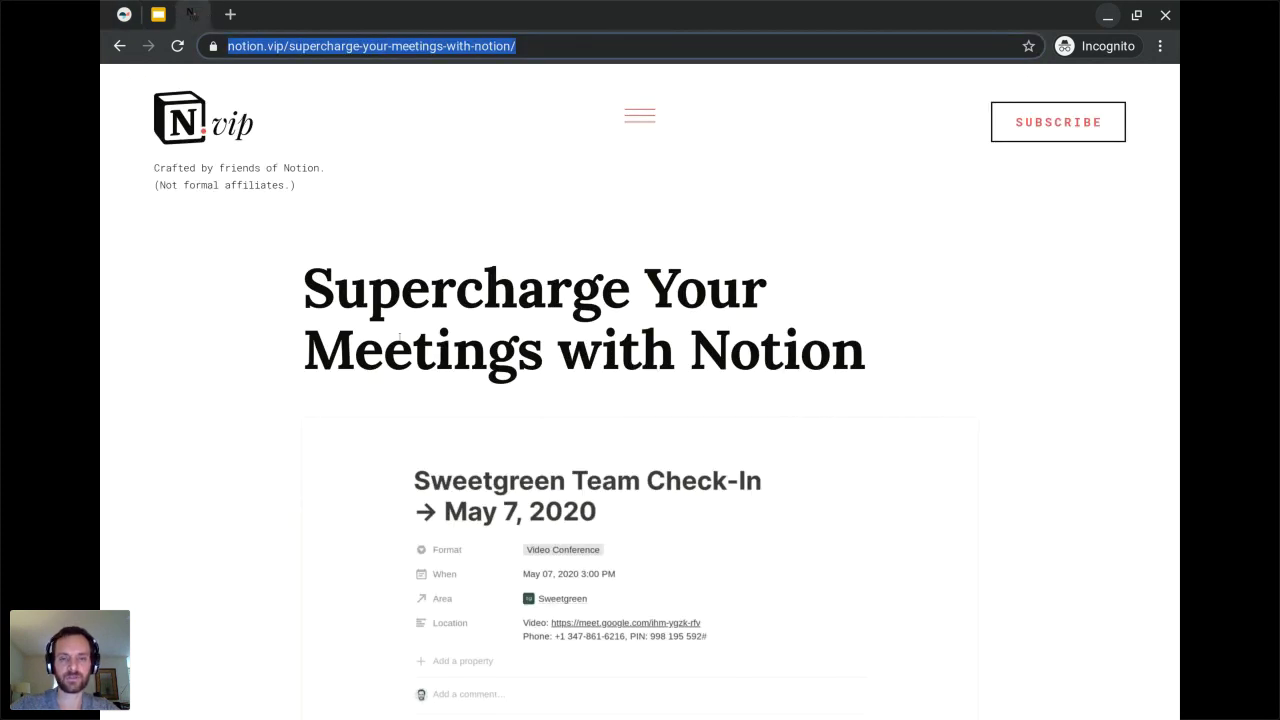
scroll(400, 338, "down", 1)
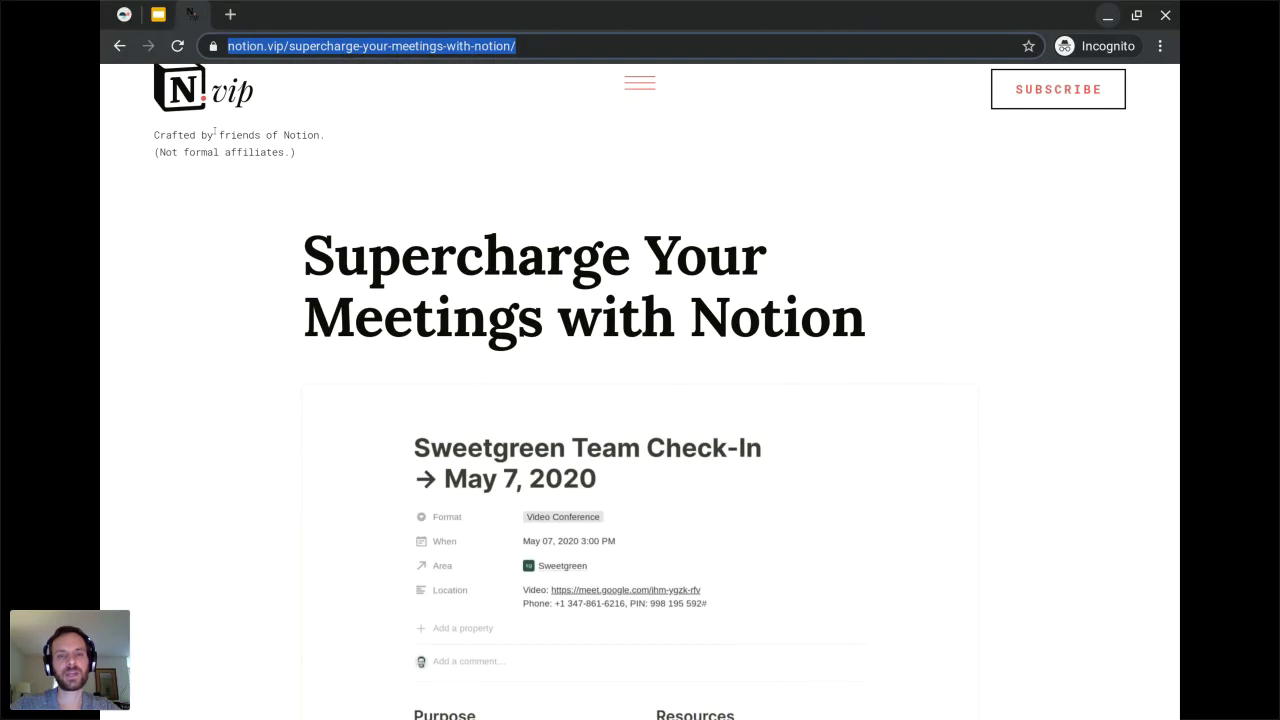
left_click(158, 15)
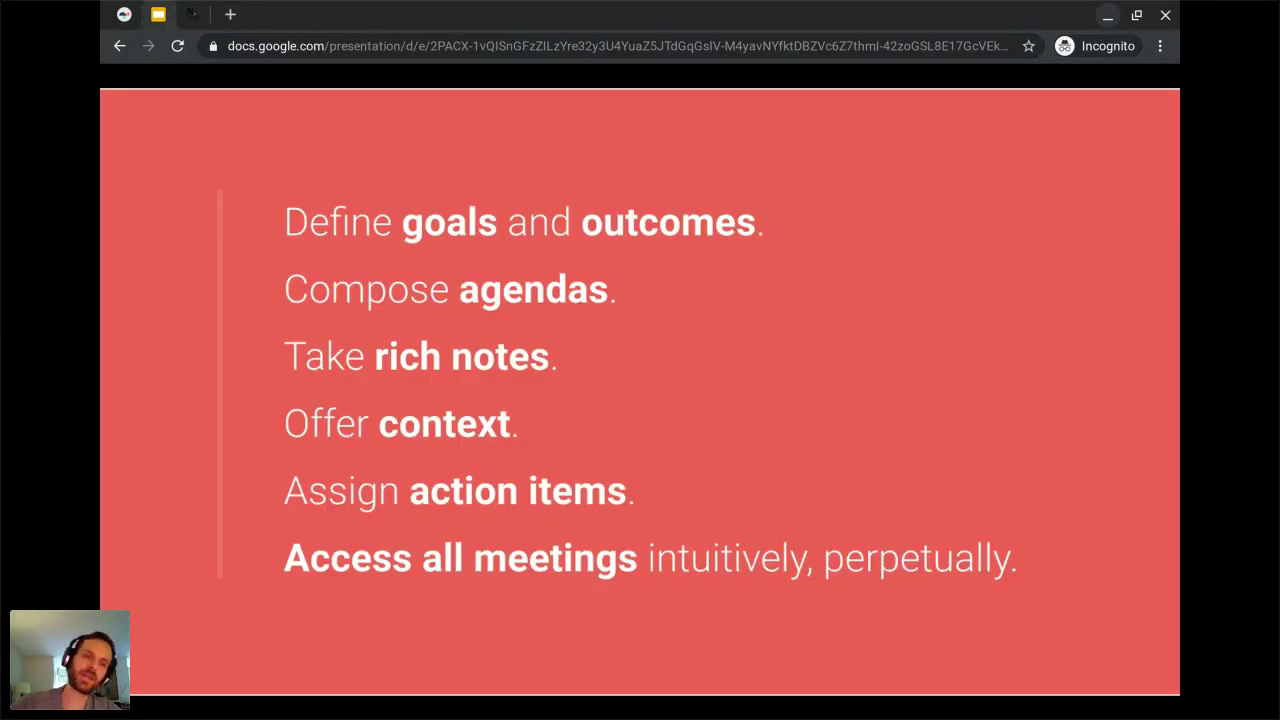
key("Right")
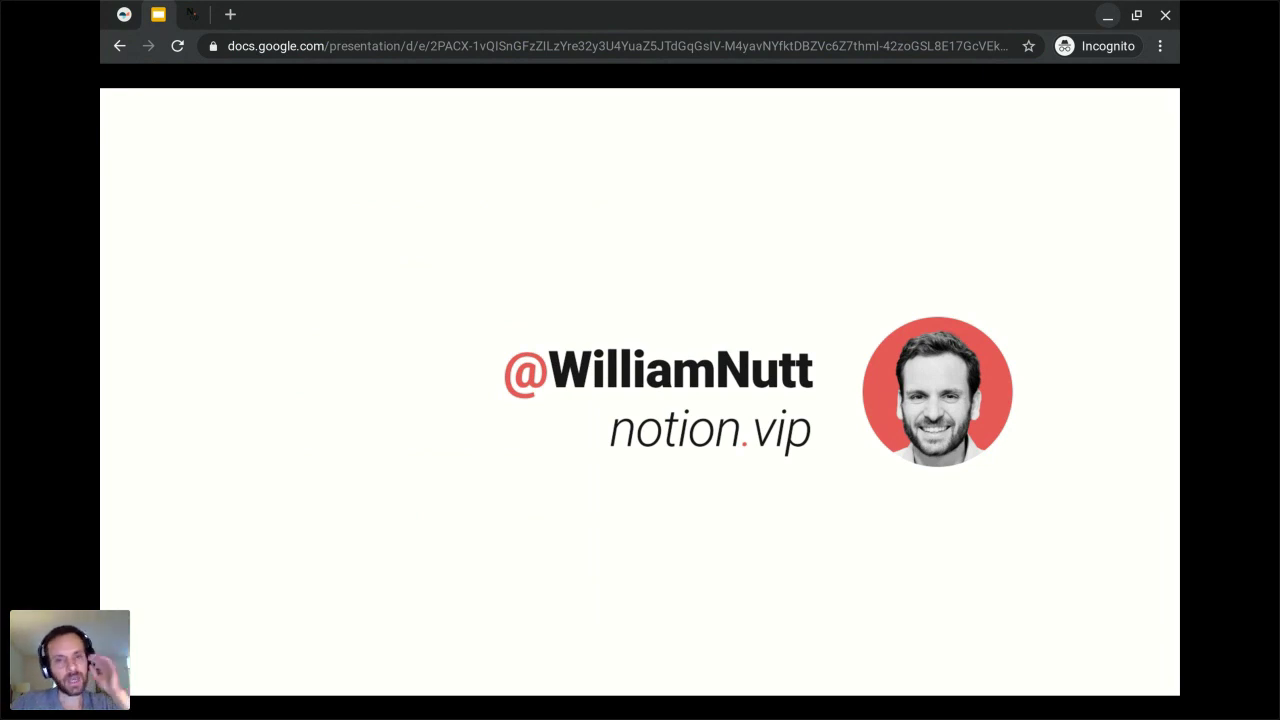